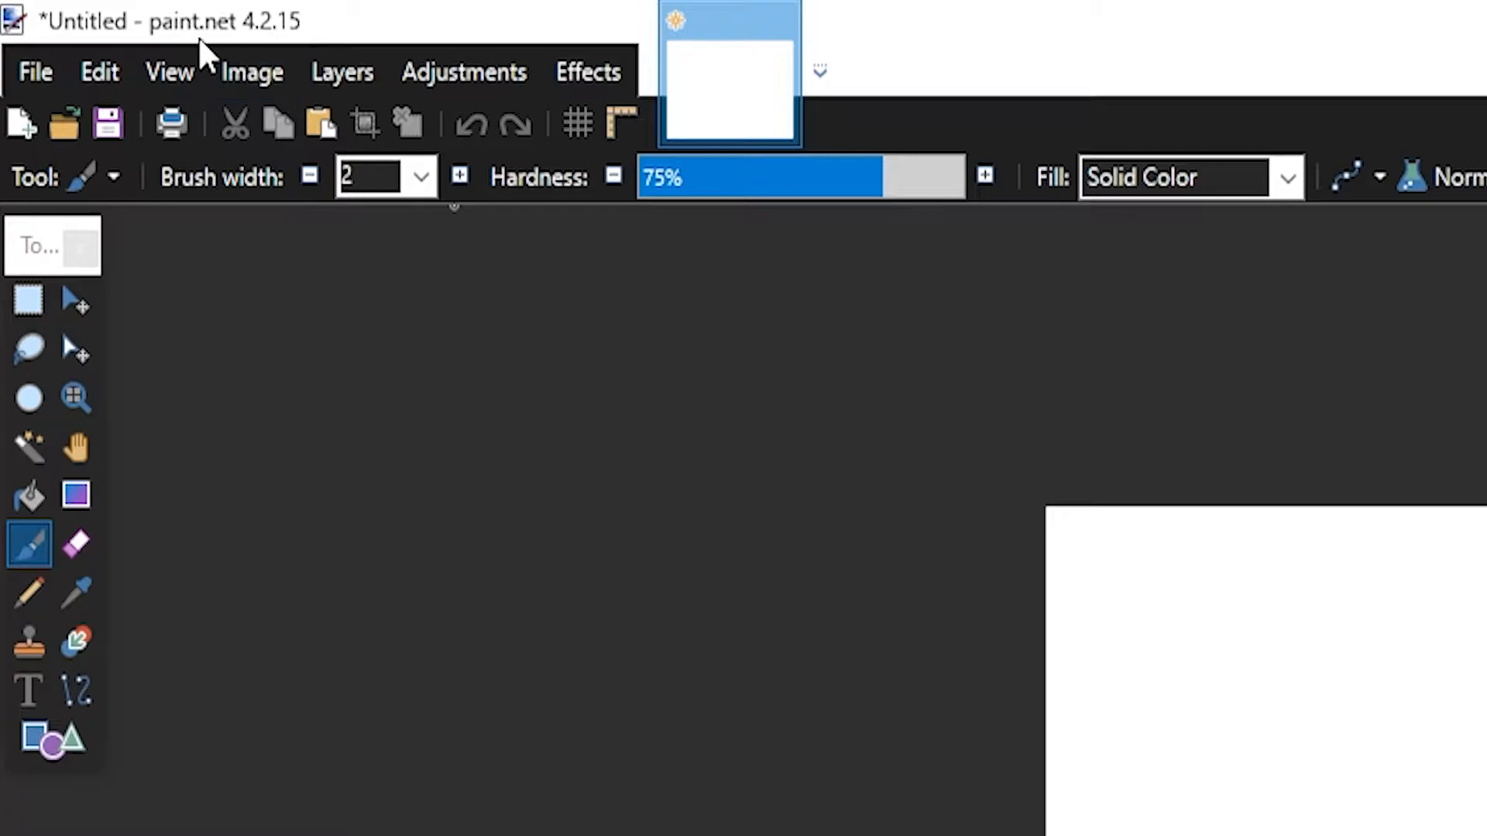
Resize the image to 1920 × 1080 pixels and Magic Wand-select the white background
left_click(264, 68)
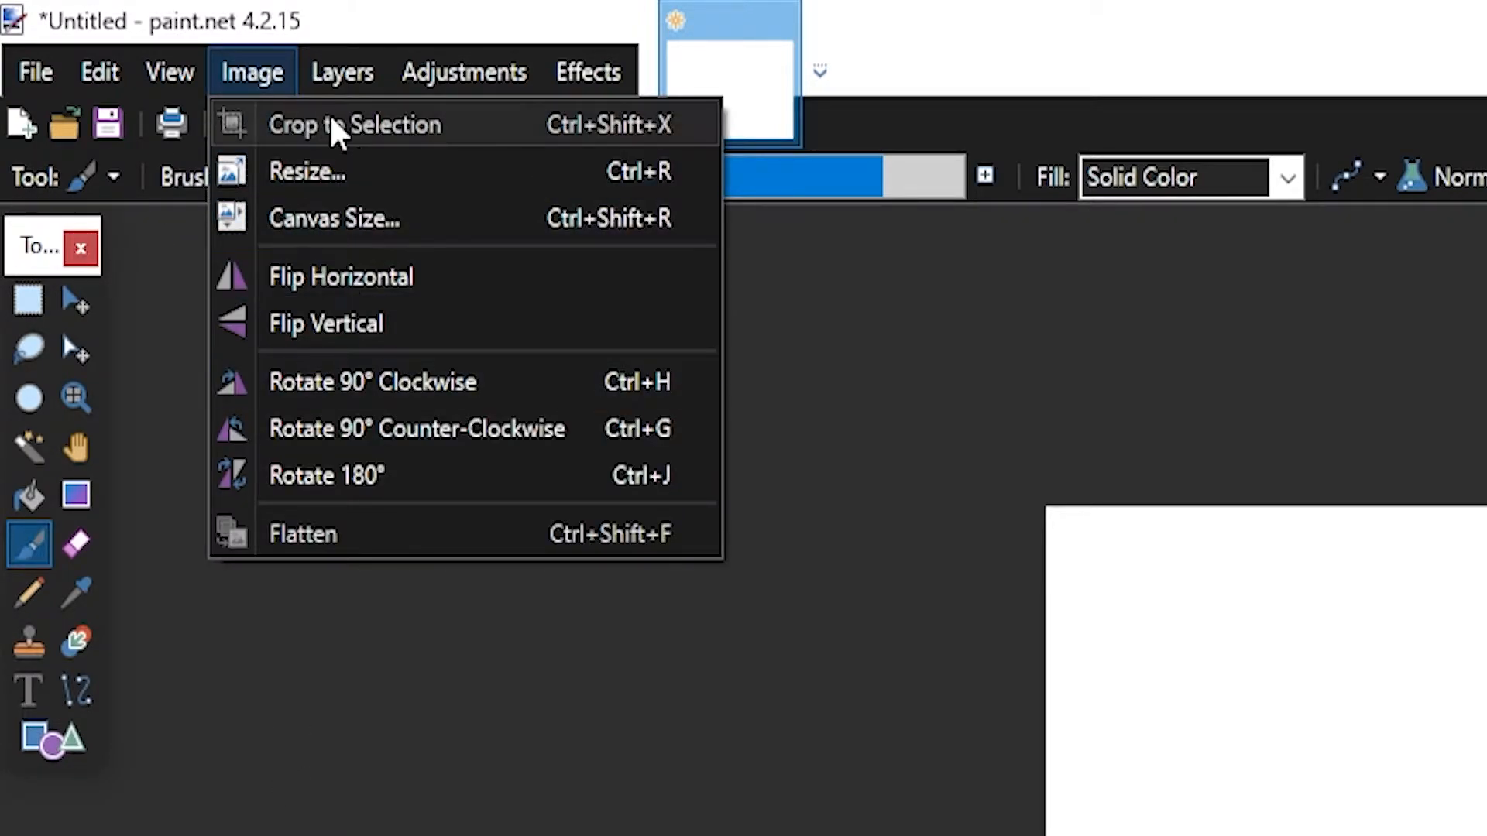
left_click(307, 171)
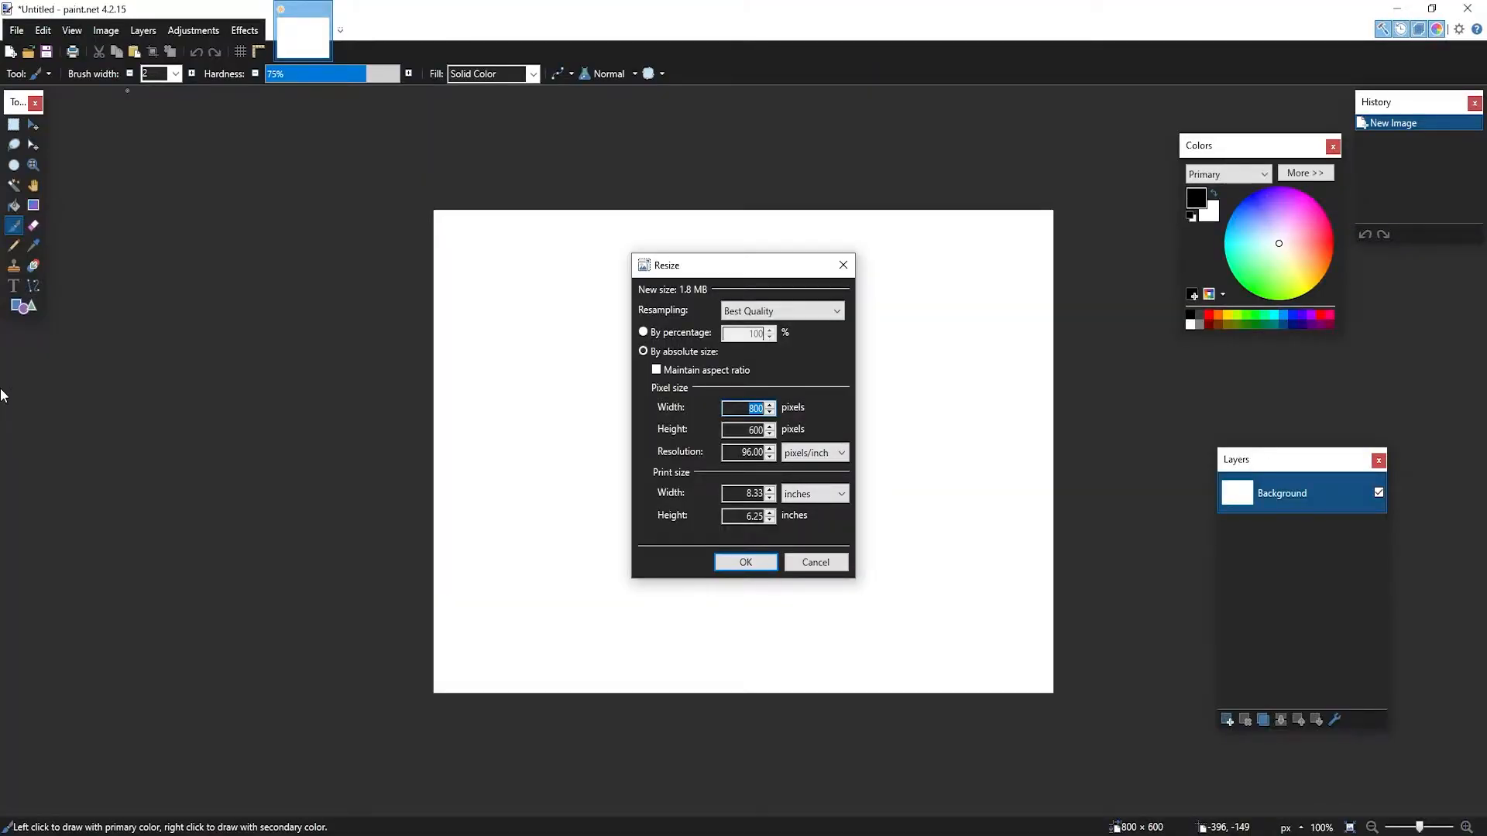
type("1920")
key("Tab")
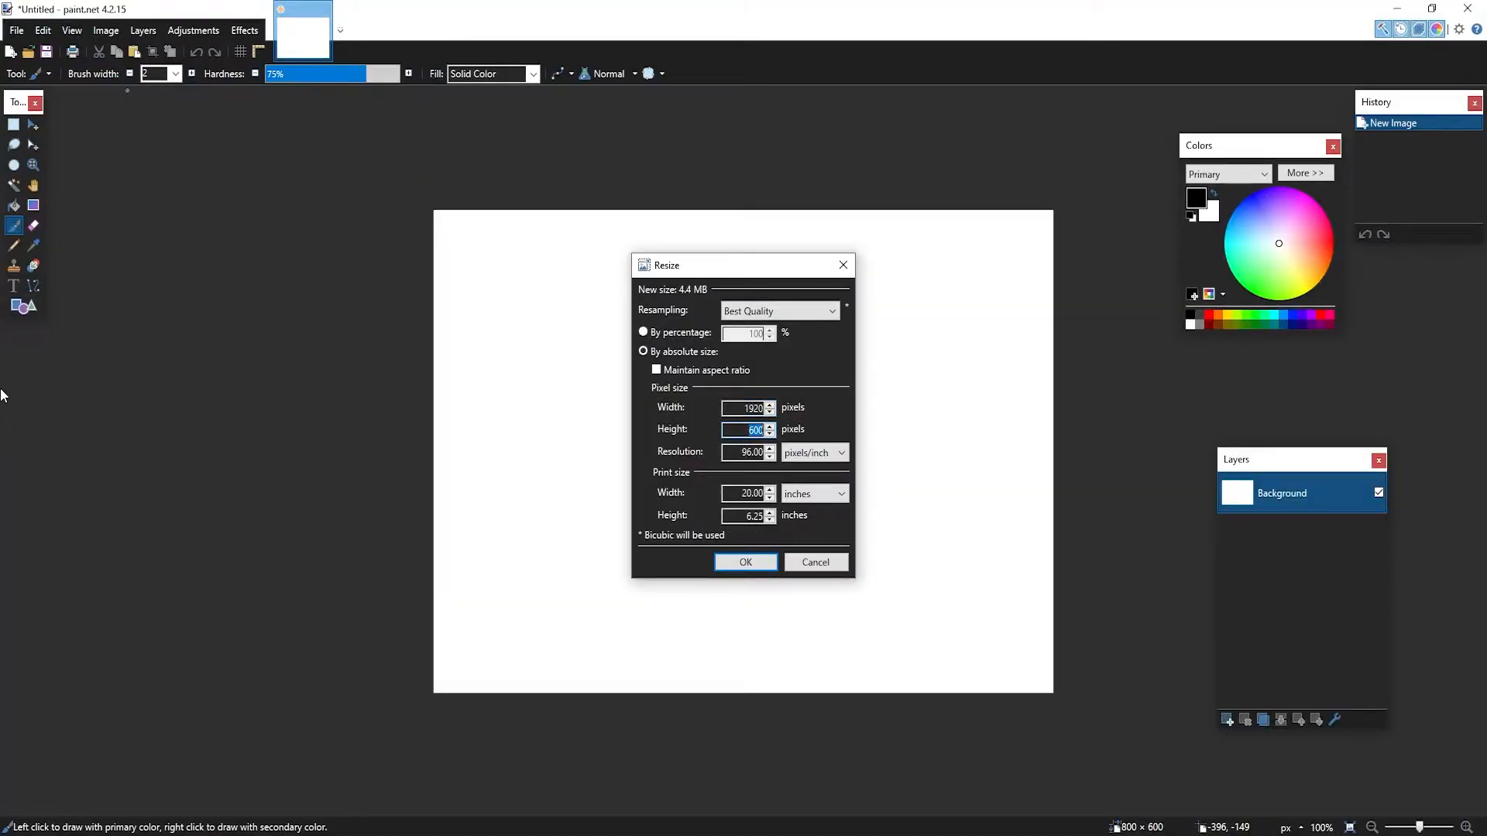
type("108")
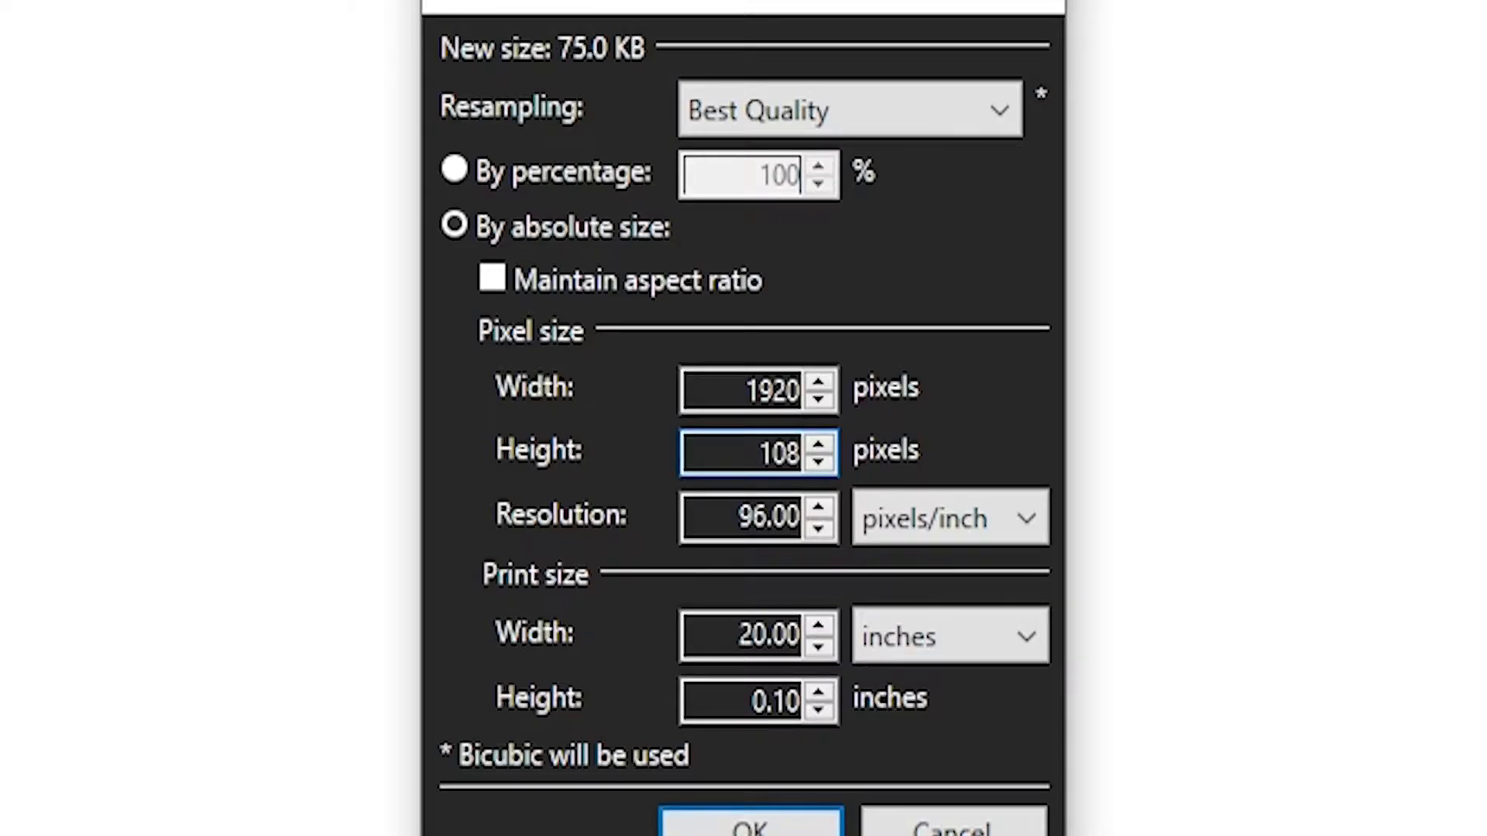
type("9")
key("BackSpace")
type("0")
key("Return")
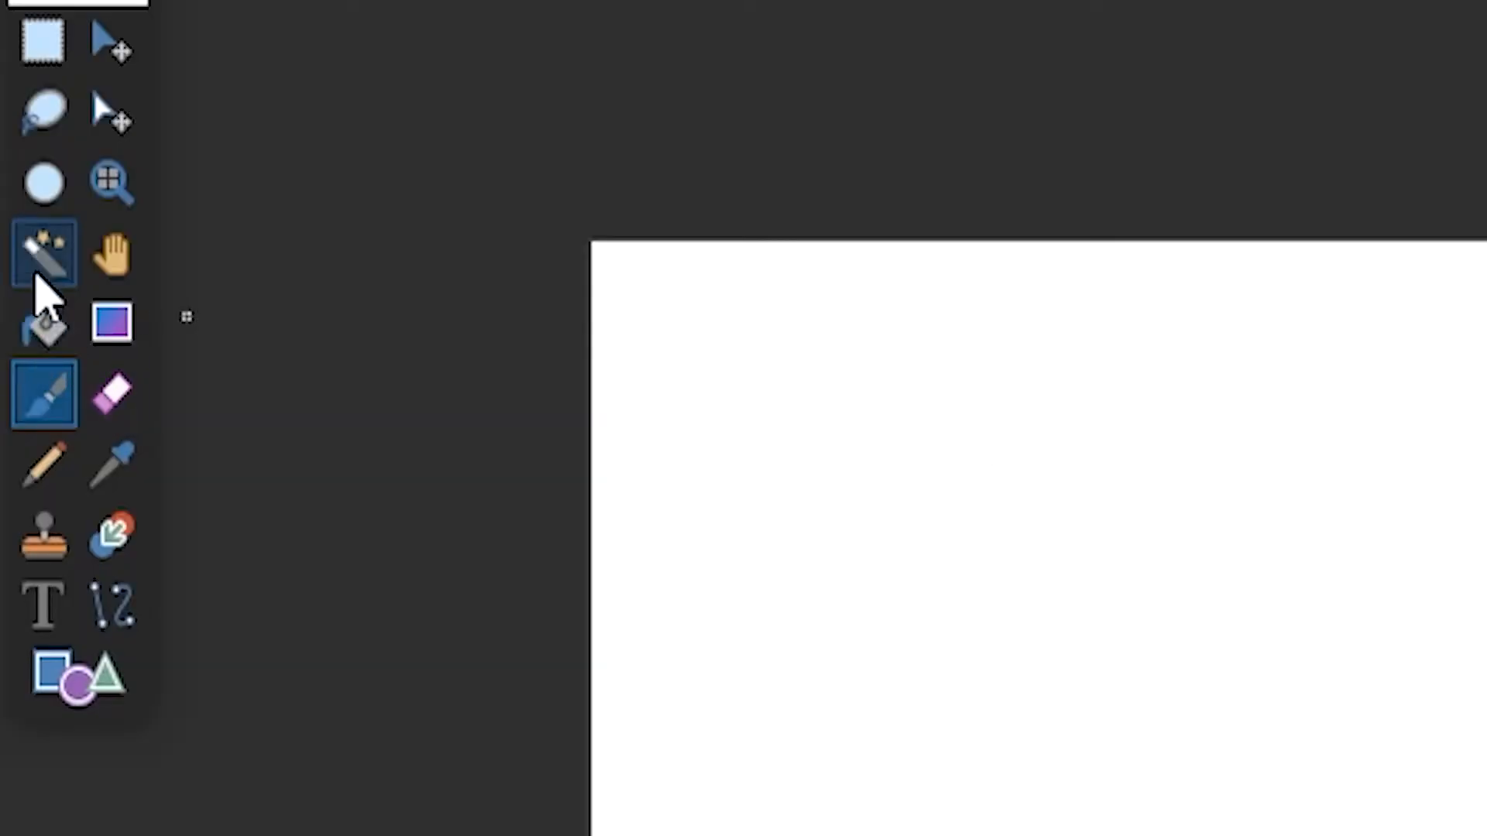
left_click(13, 189)
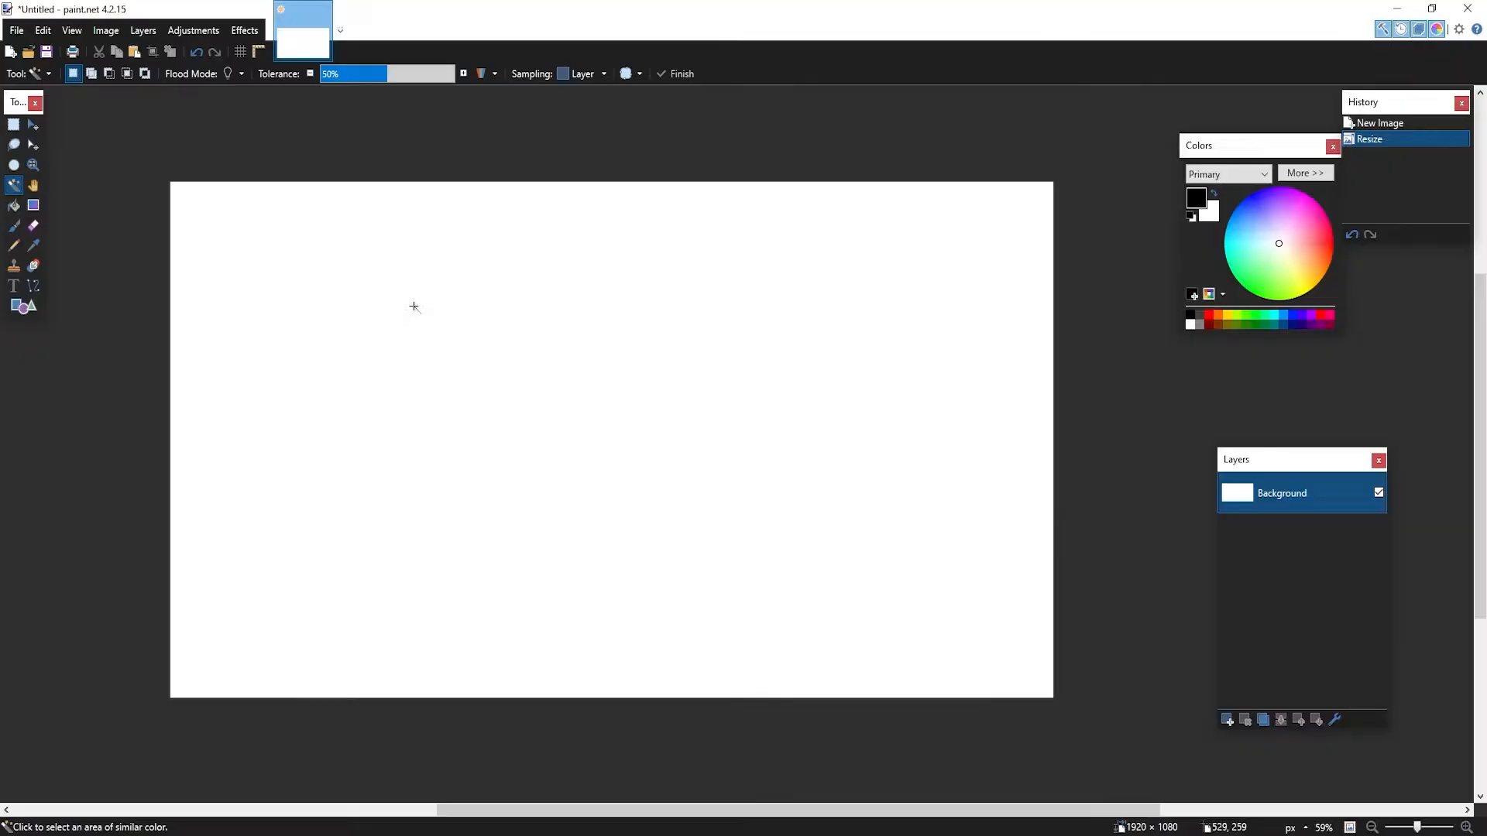
left_click(1440, 694)
Delete the selected white background so the canvas becomes transparent
key("Delete")
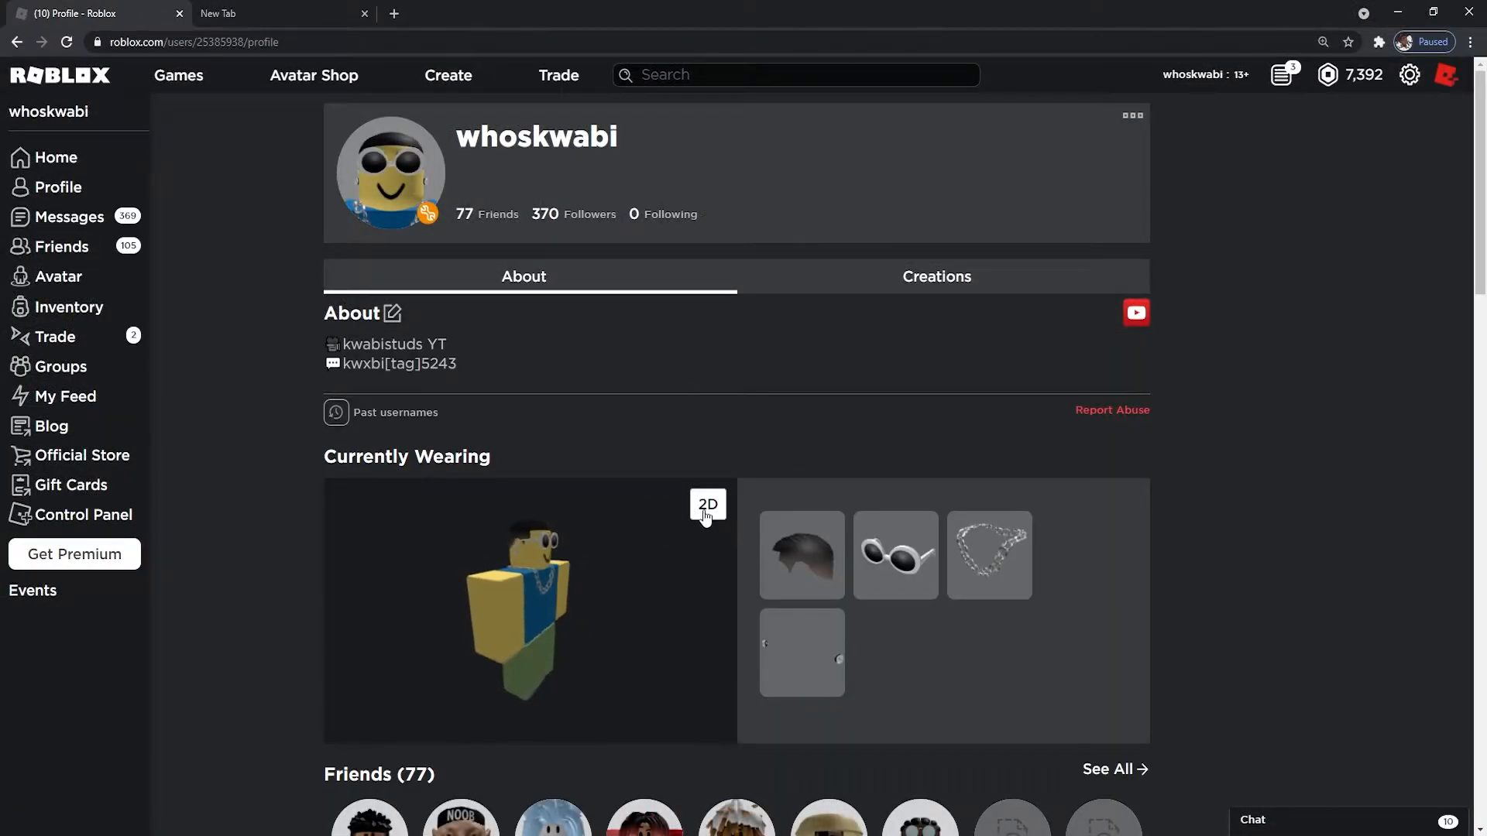
Switch the Roblox avatar to its 2D render, copy the image, and return to paint.net
left_click(704, 518)
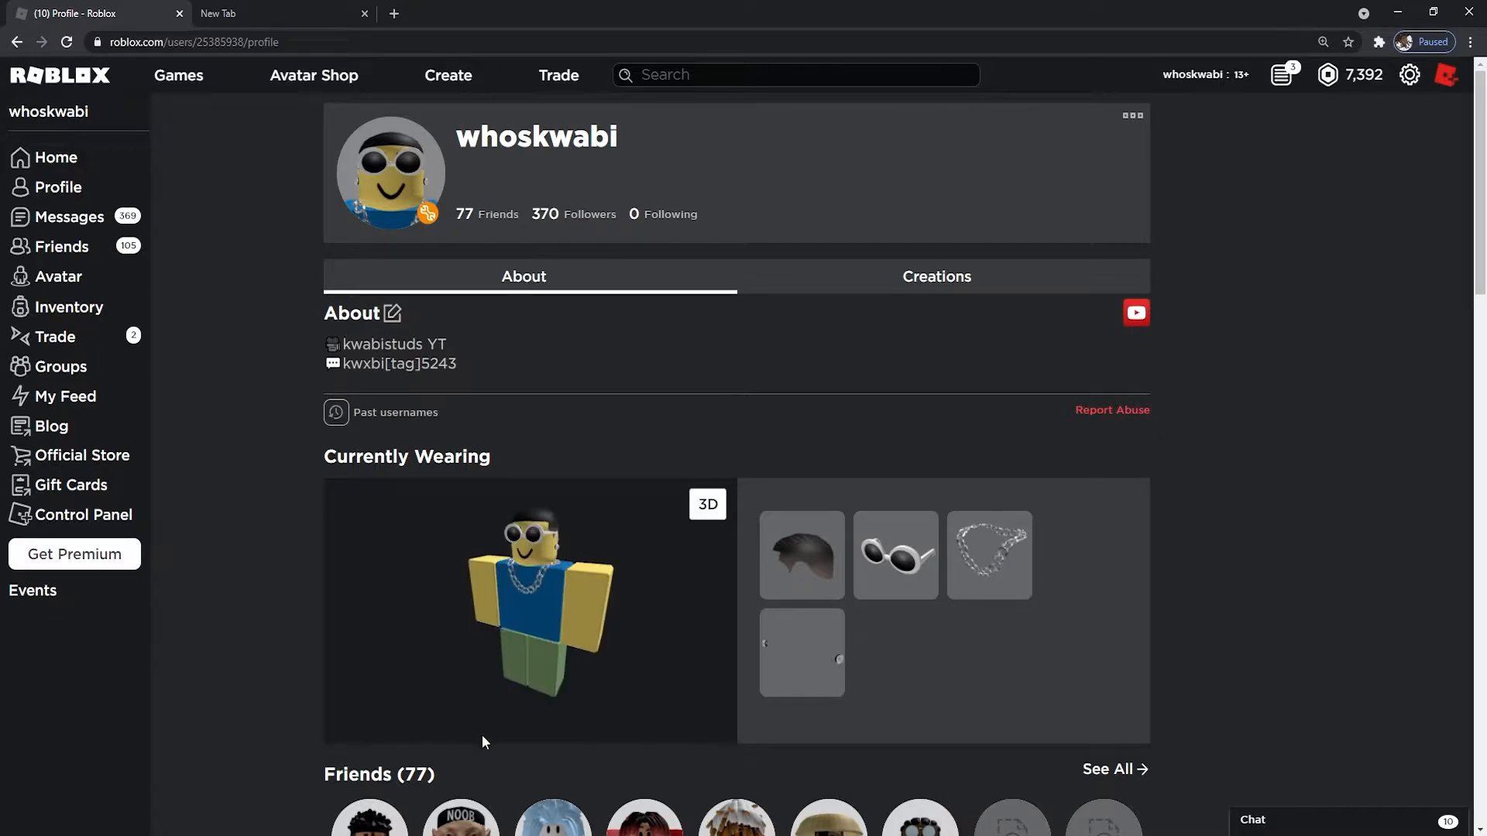
right_click(555, 604)
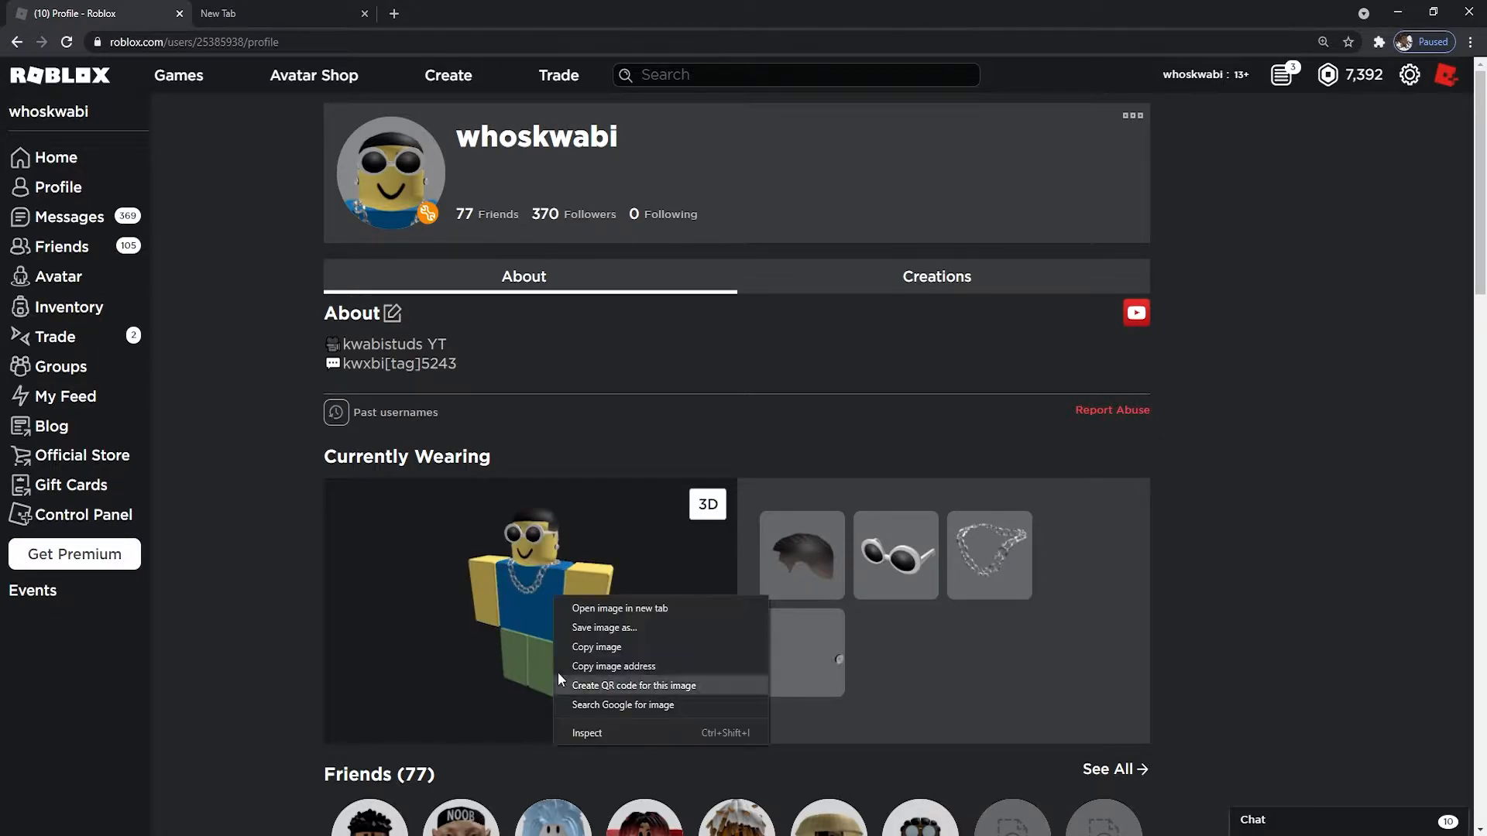
left_click(616, 646)
key("alt+Tab")
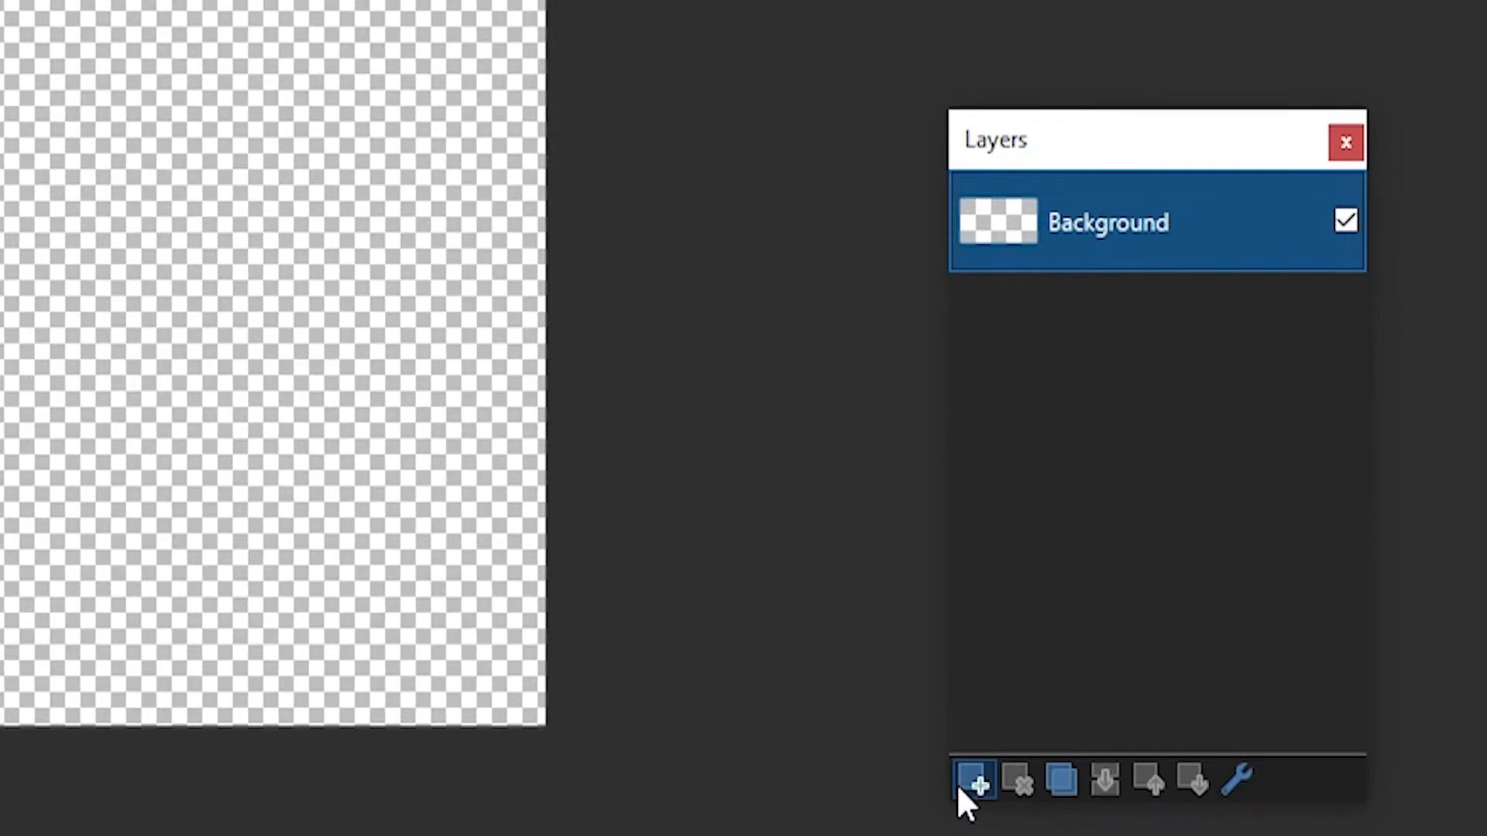
Add a layer named 'Character' and paste the copied avatar onto it
left_click(1227, 720)
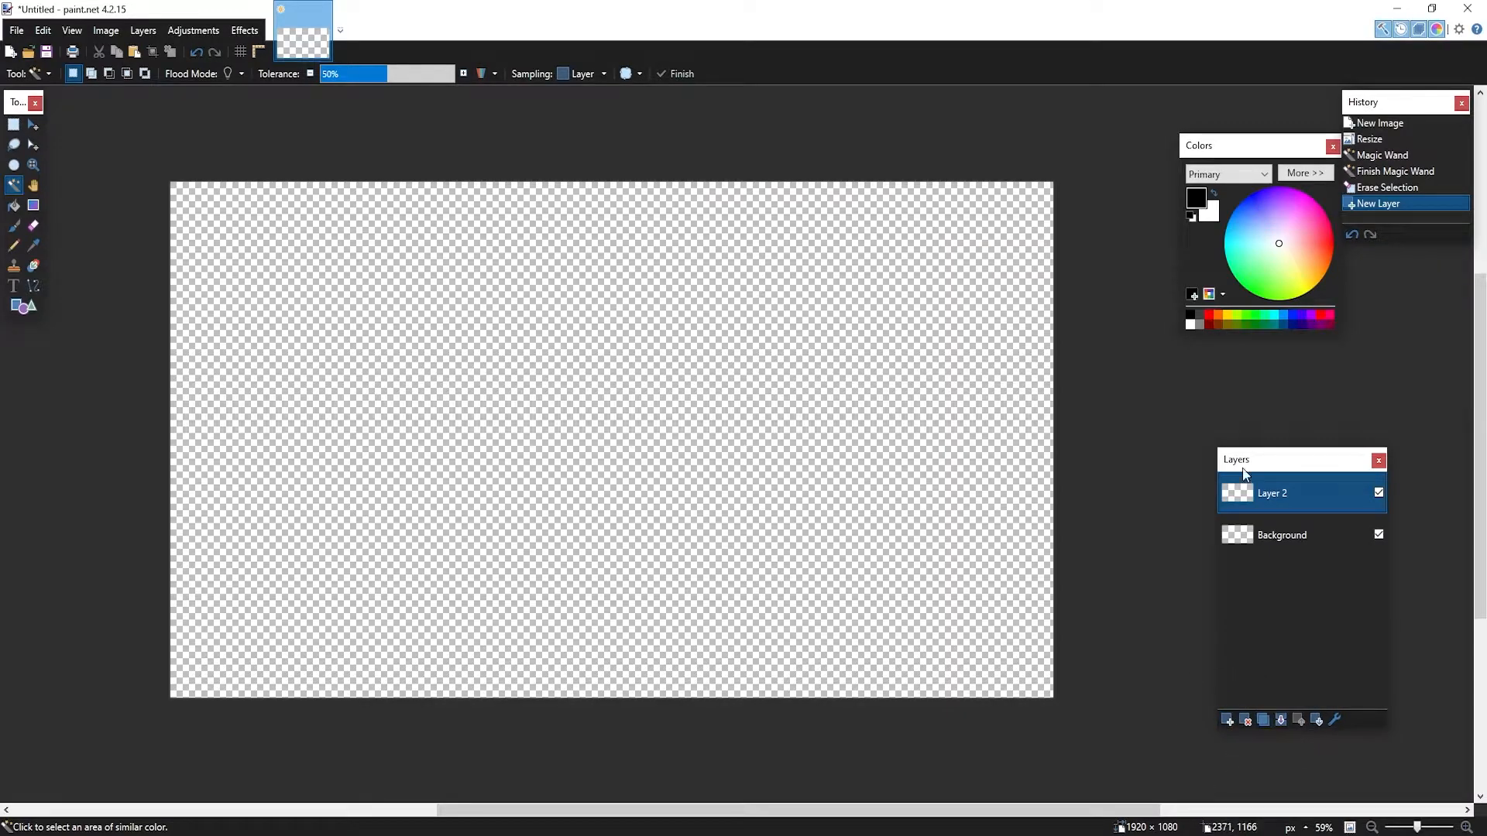
double_click(1274, 495)
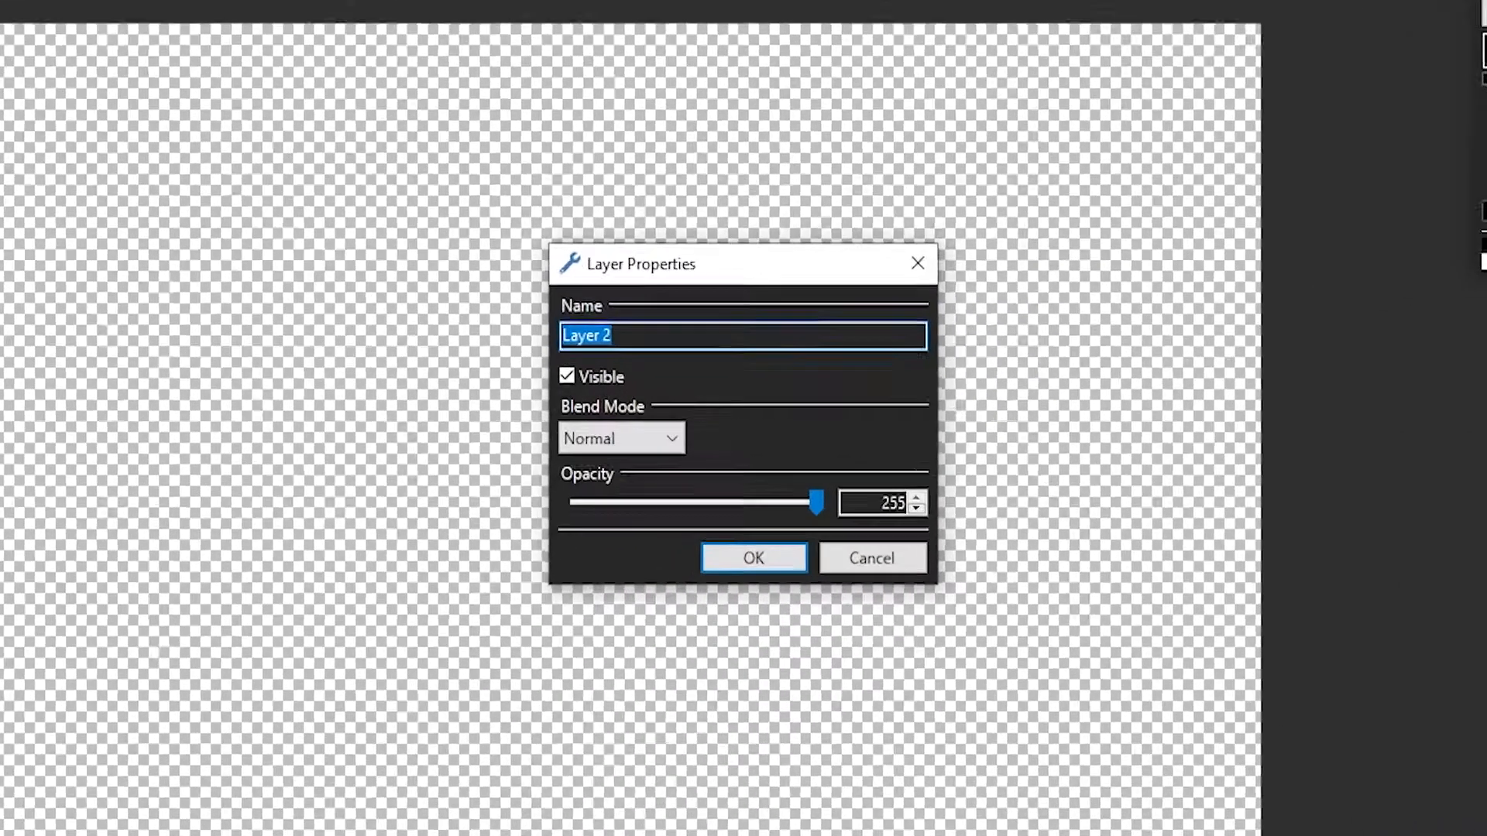
type("Character")
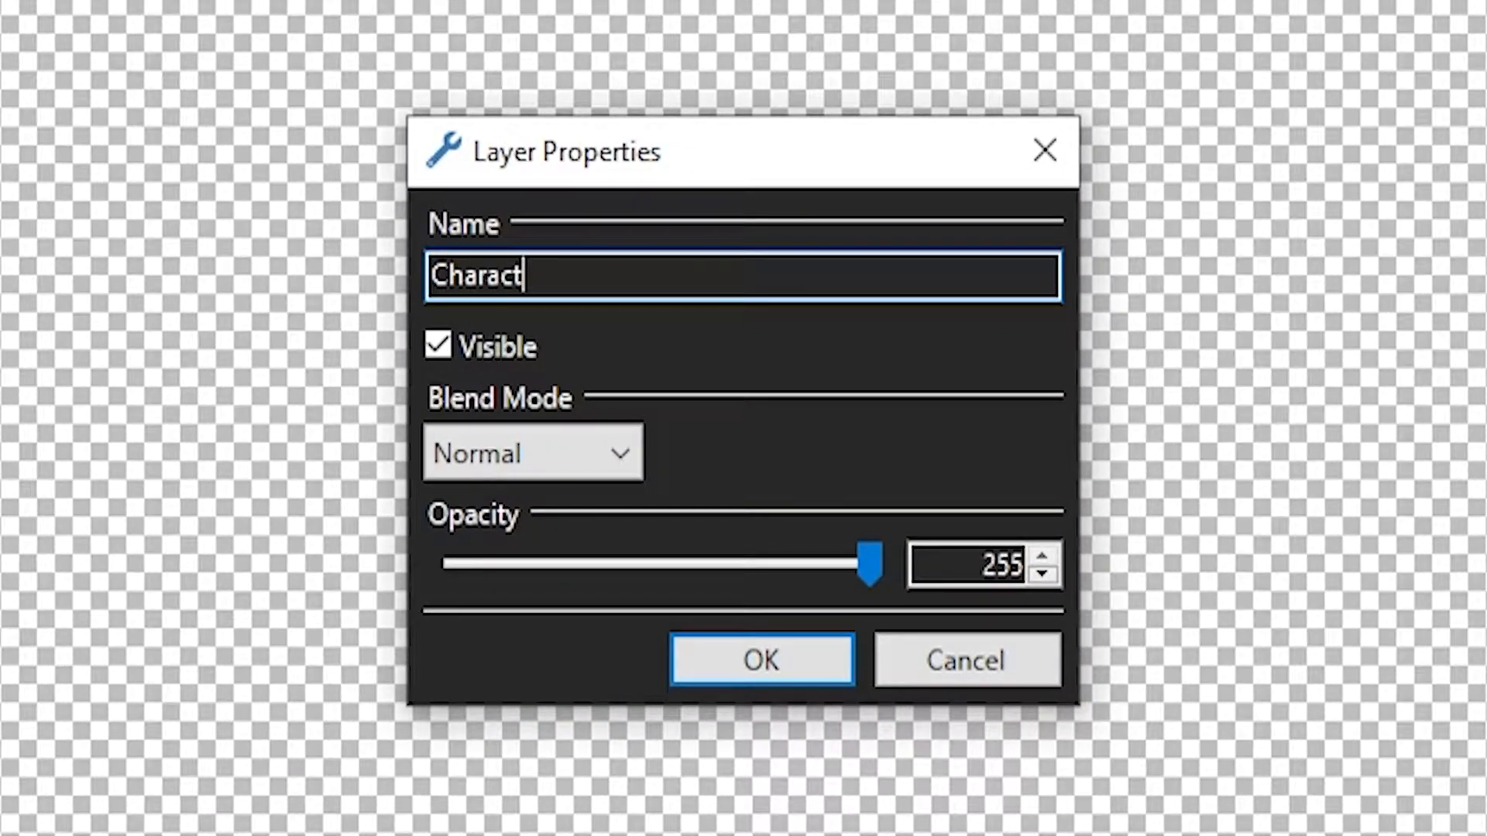
key("Return")
key("ctrl+v")
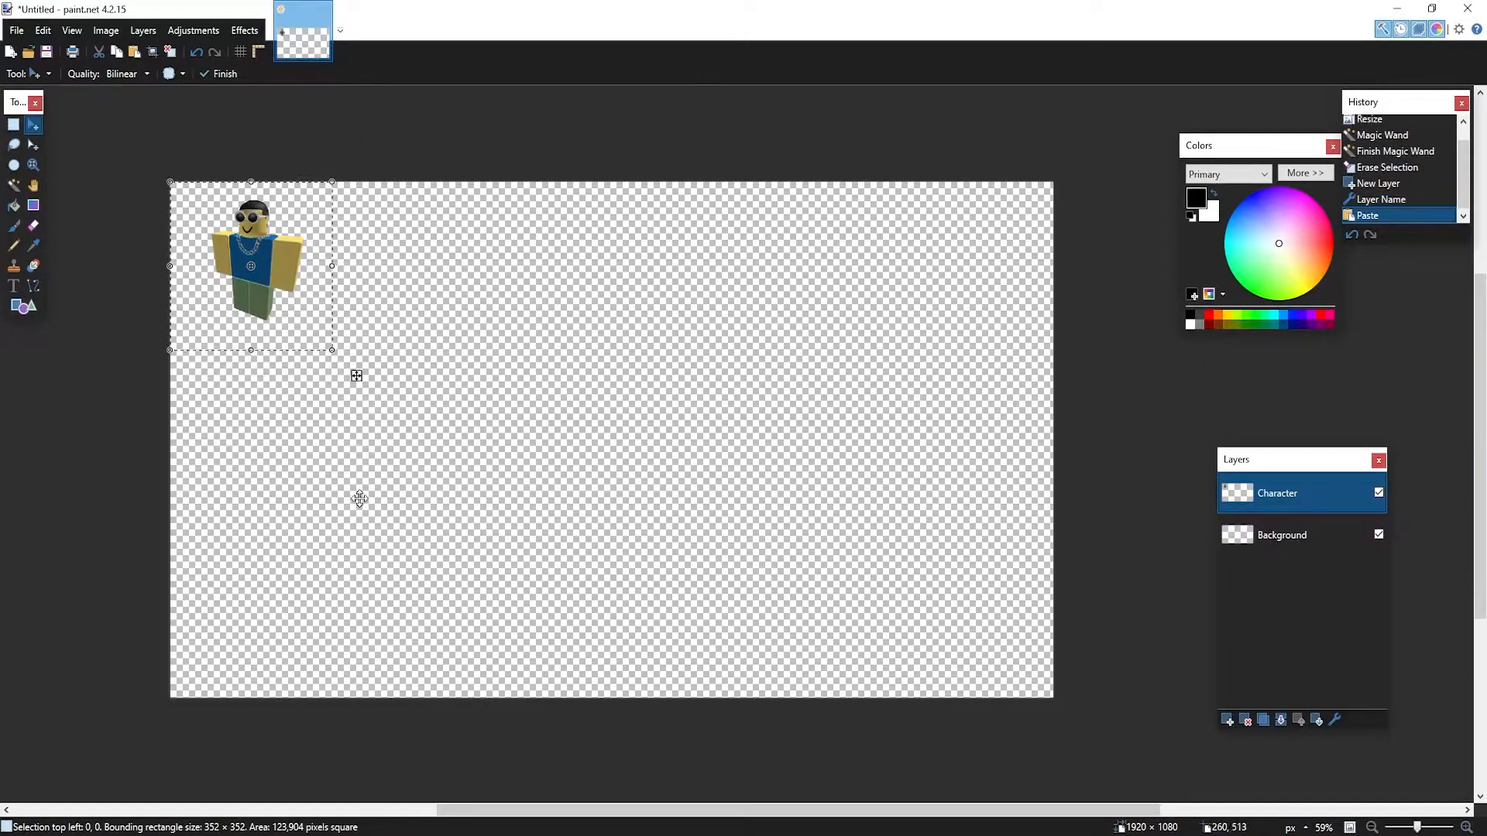
Scale the avatar up to about 1419 × 1419 and move it to the canvas's right half, cut off at the bottom
mouse_move(327, 357)
left_mouse_down()
mouse_move(415, 505)
mouse_move(587, 706)
left_mouse_up()
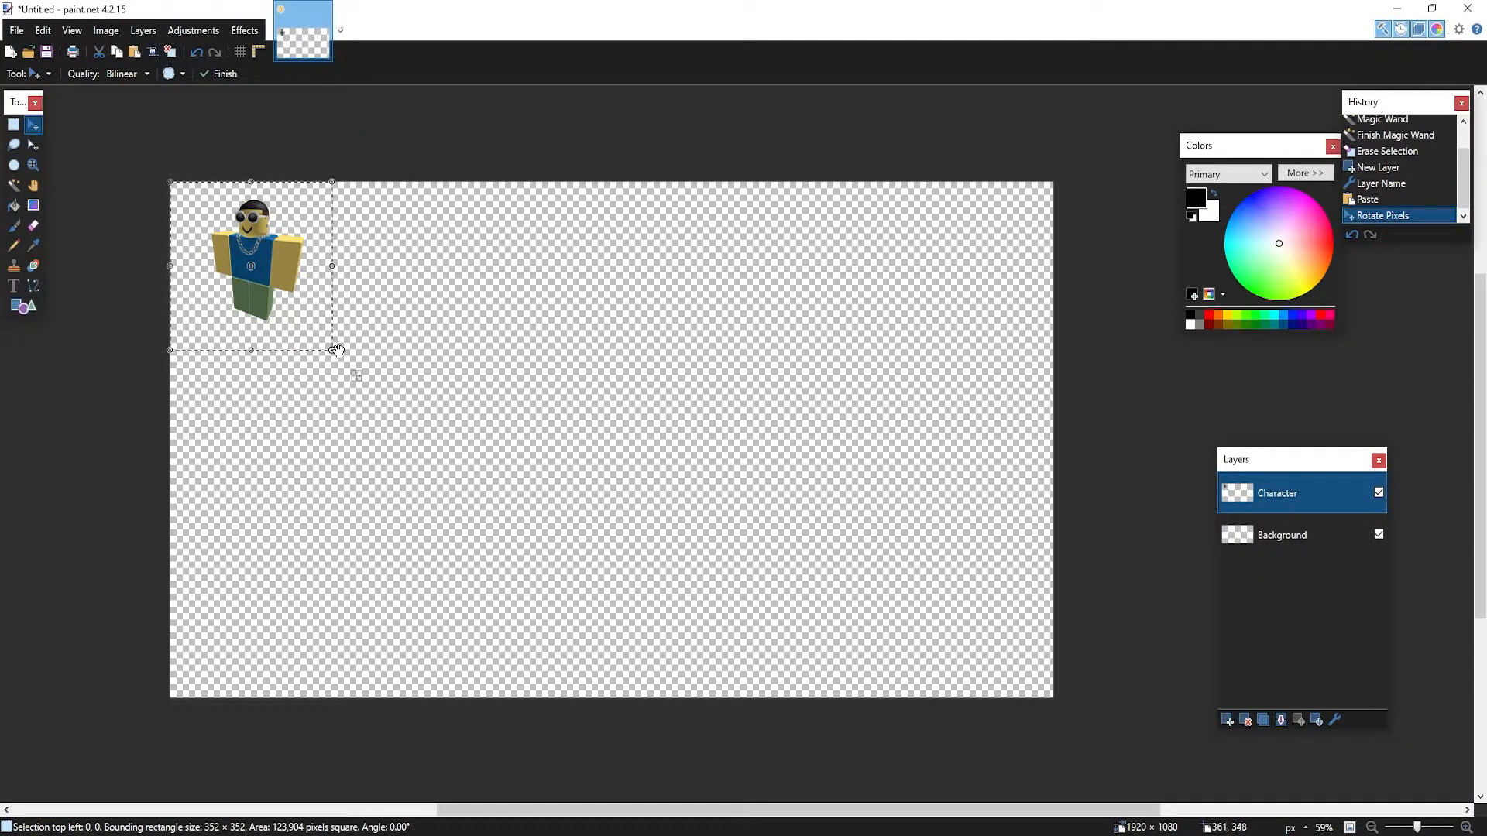
left_click_drag(333, 352, 821, 828)
left_click_drag(630, 550, 903, 542)
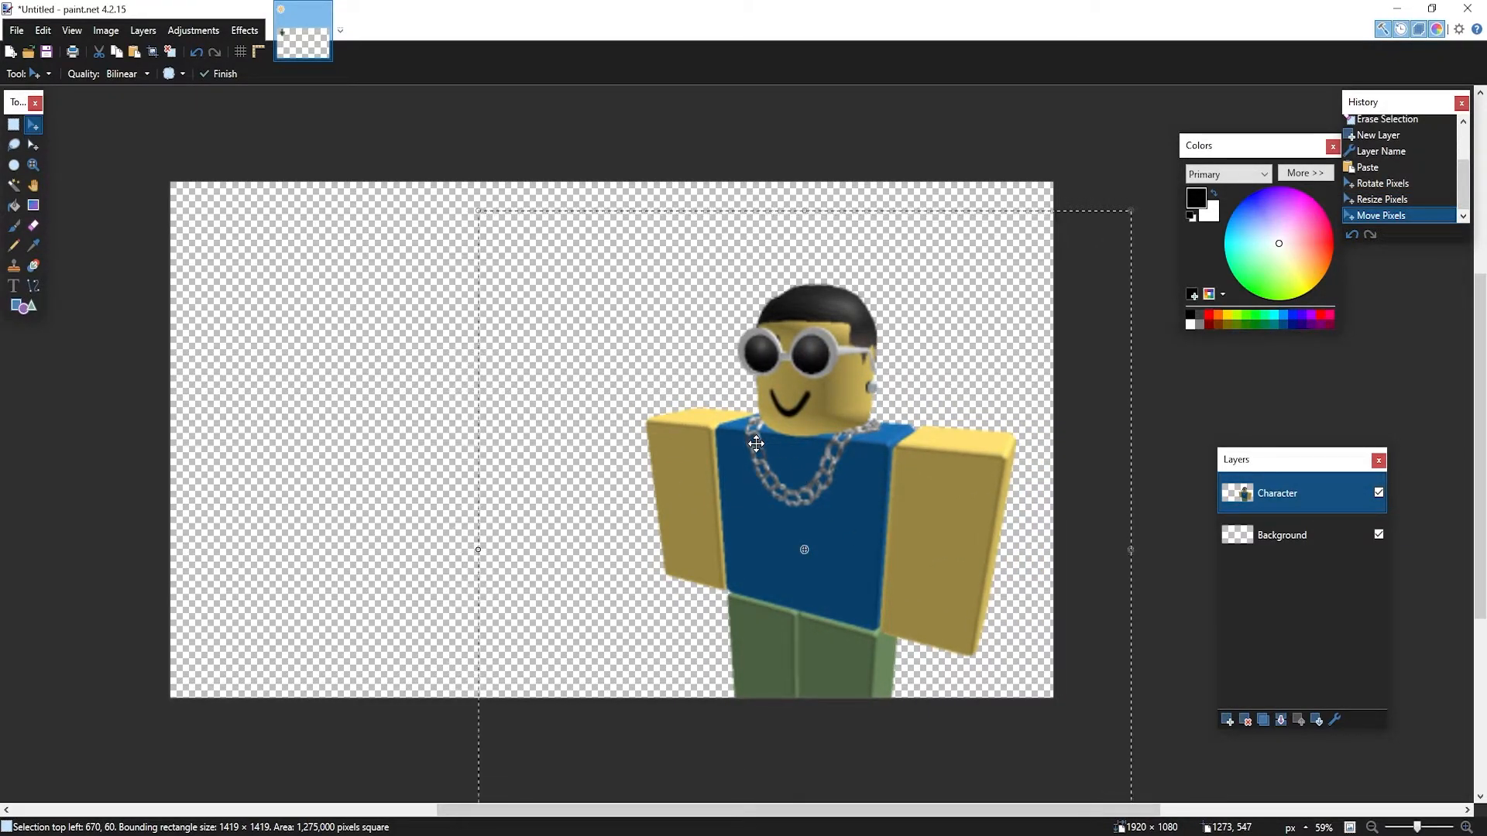
key("ctrl+d")
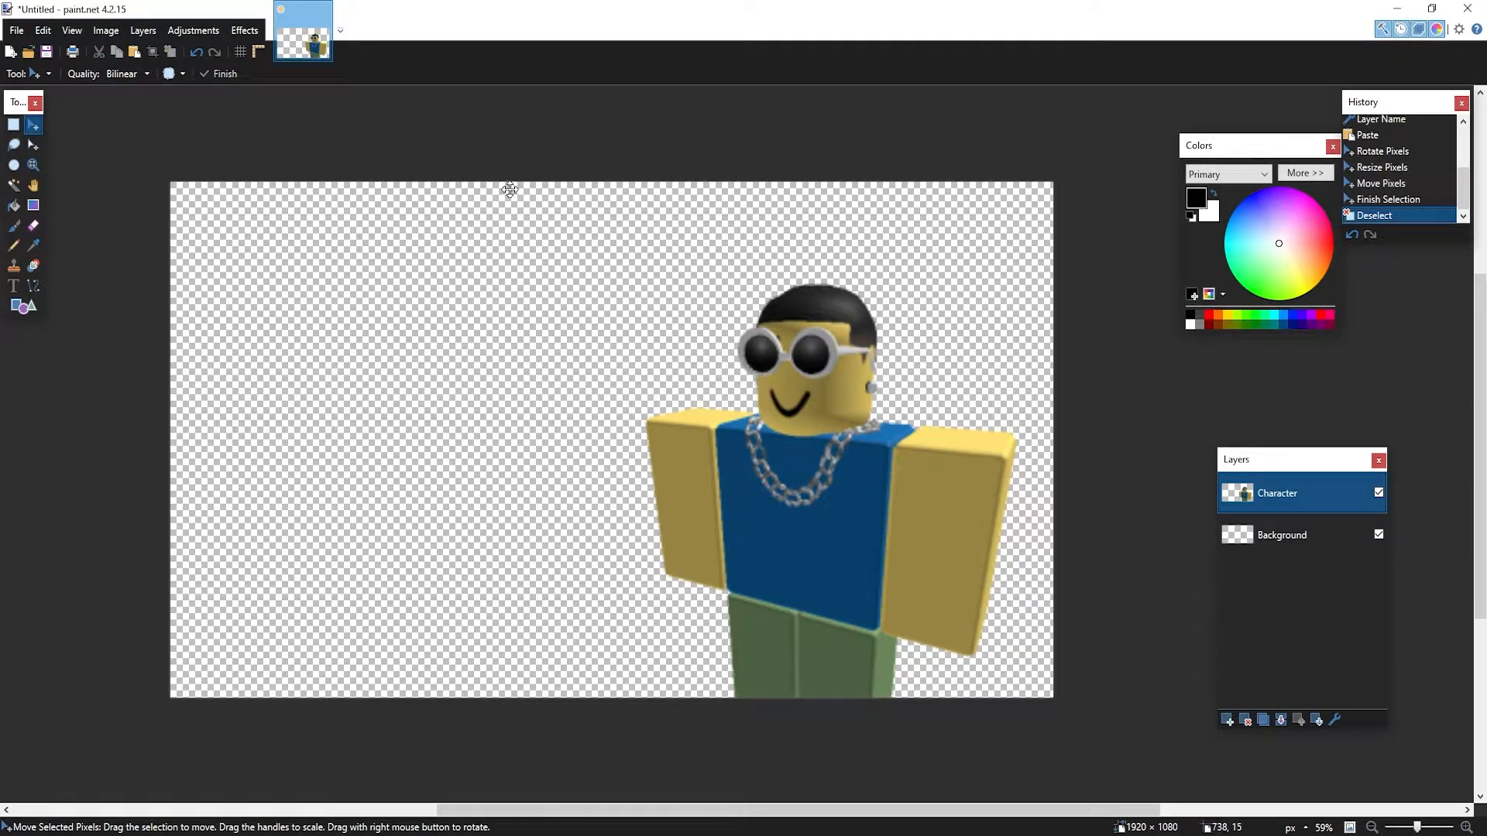
left_click(254, 32)
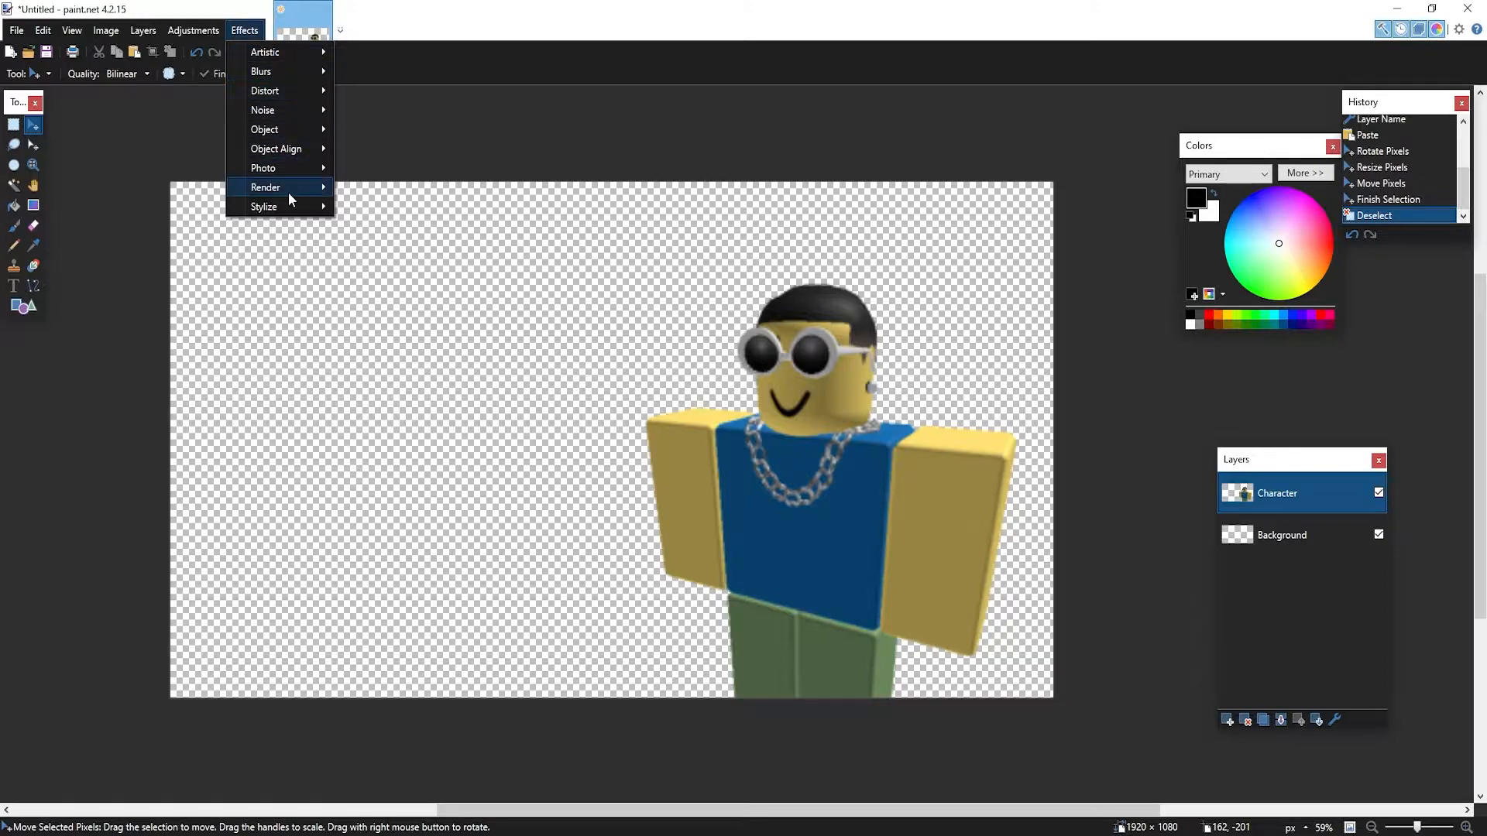
Apply a Drop Shadow to the avatar with a wide outline, no blur, and an offset of 13 down and to the left
mouse_move(281, 132)
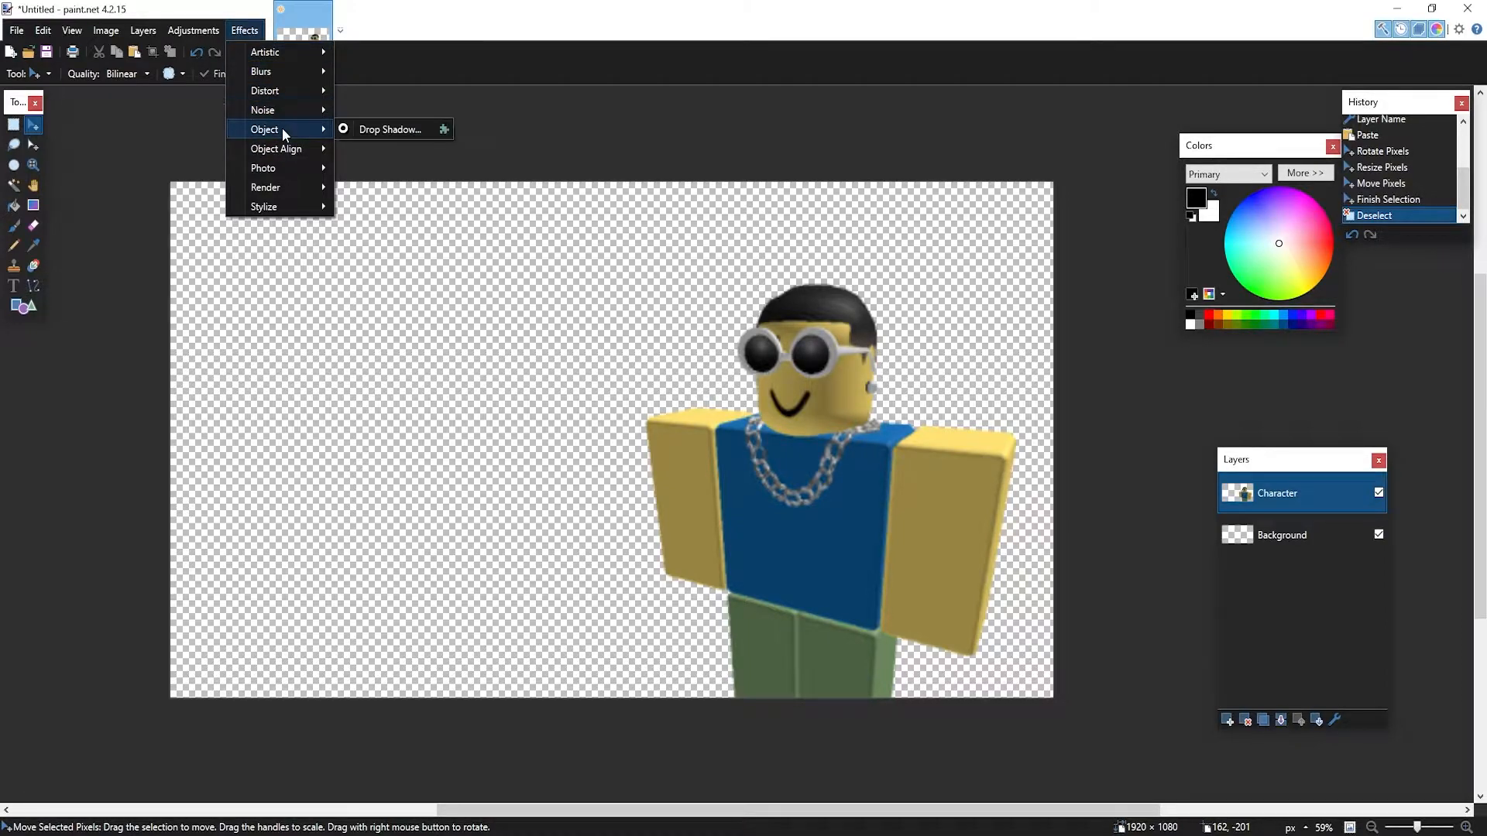
left_click(401, 129)
left_click_drag(714, 237, 337, 174)
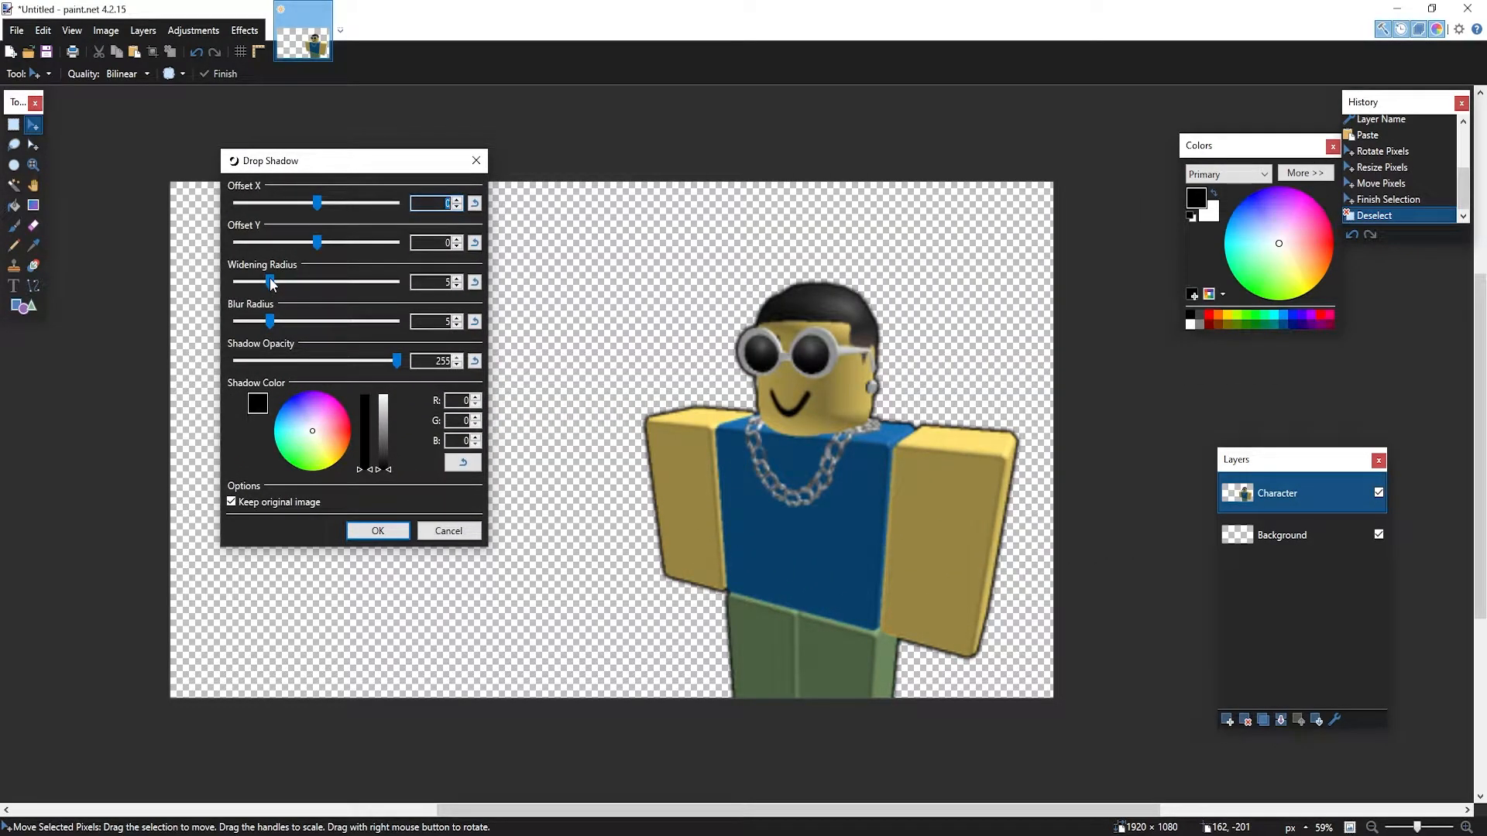
left_click_drag(273, 284, 363, 283)
left_click_drag(270, 322, 455, 374)
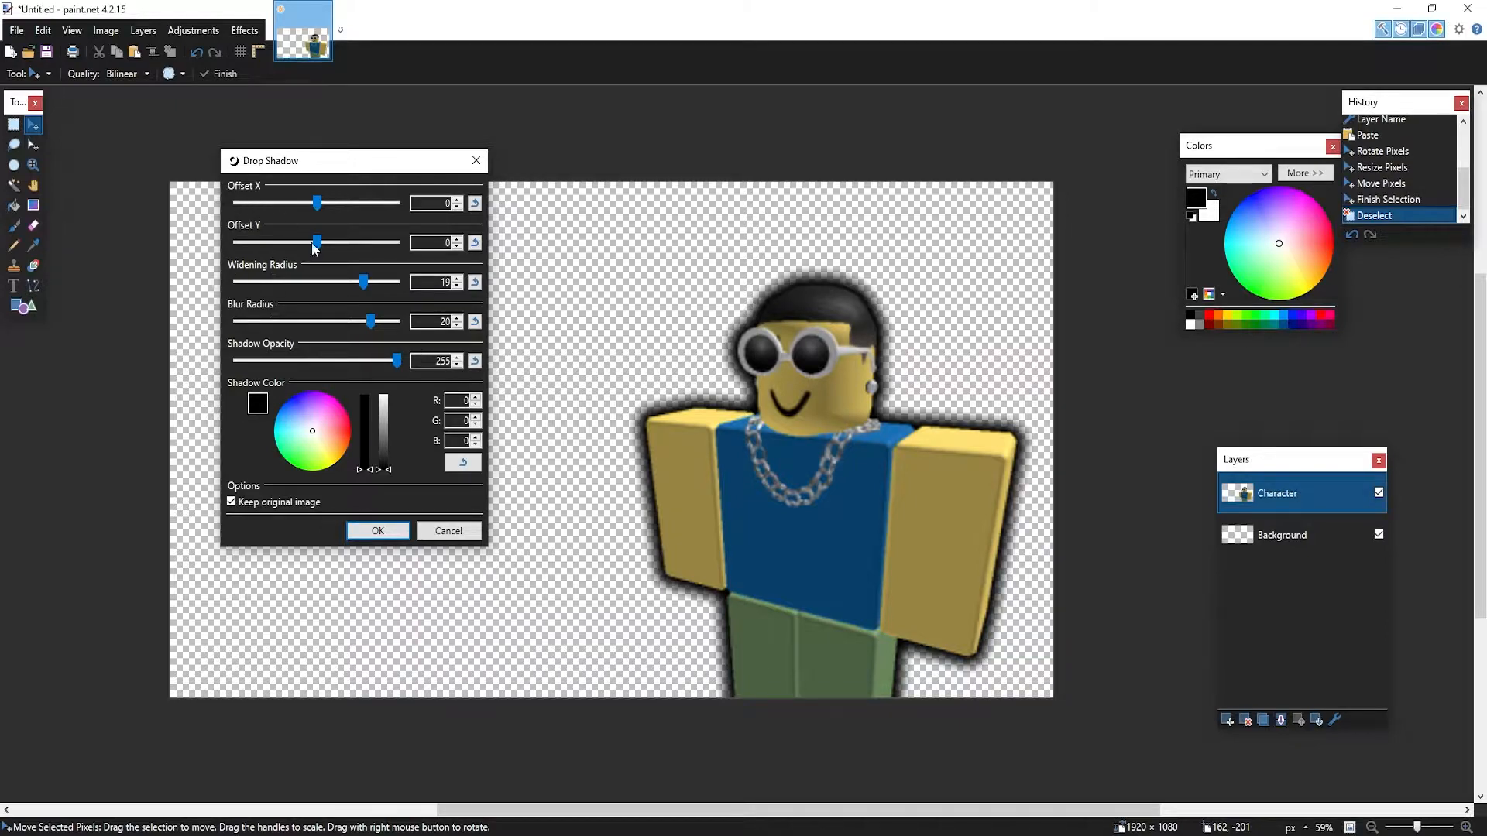
left_click_drag(371, 322, 1, 332)
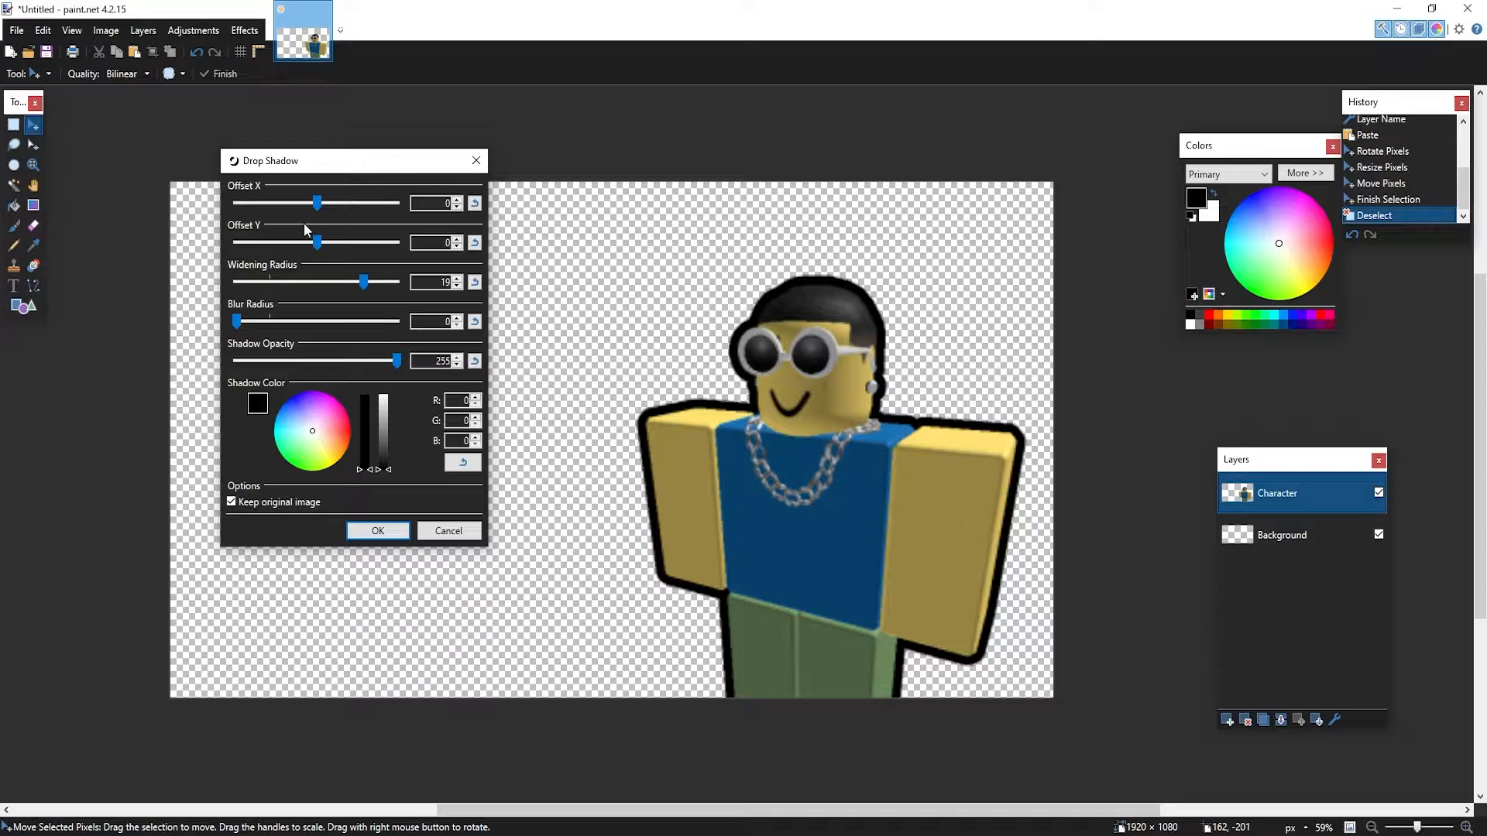
left_click_drag(318, 242, 319, 277)
left_click_drag(317, 203, 433, 232)
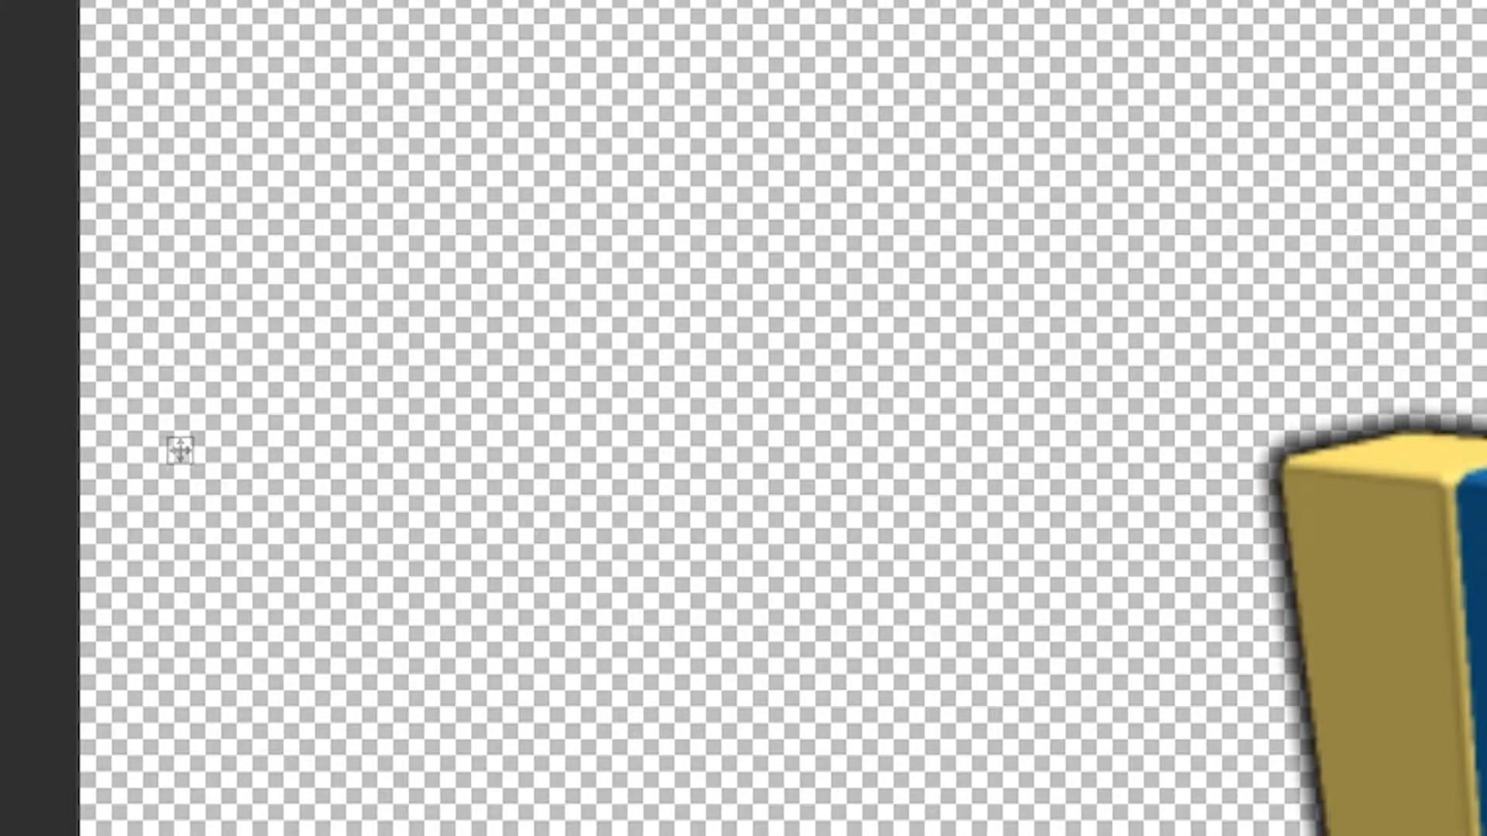
Try out test text in the Helsinki font, then delete it
type("GIVEA")
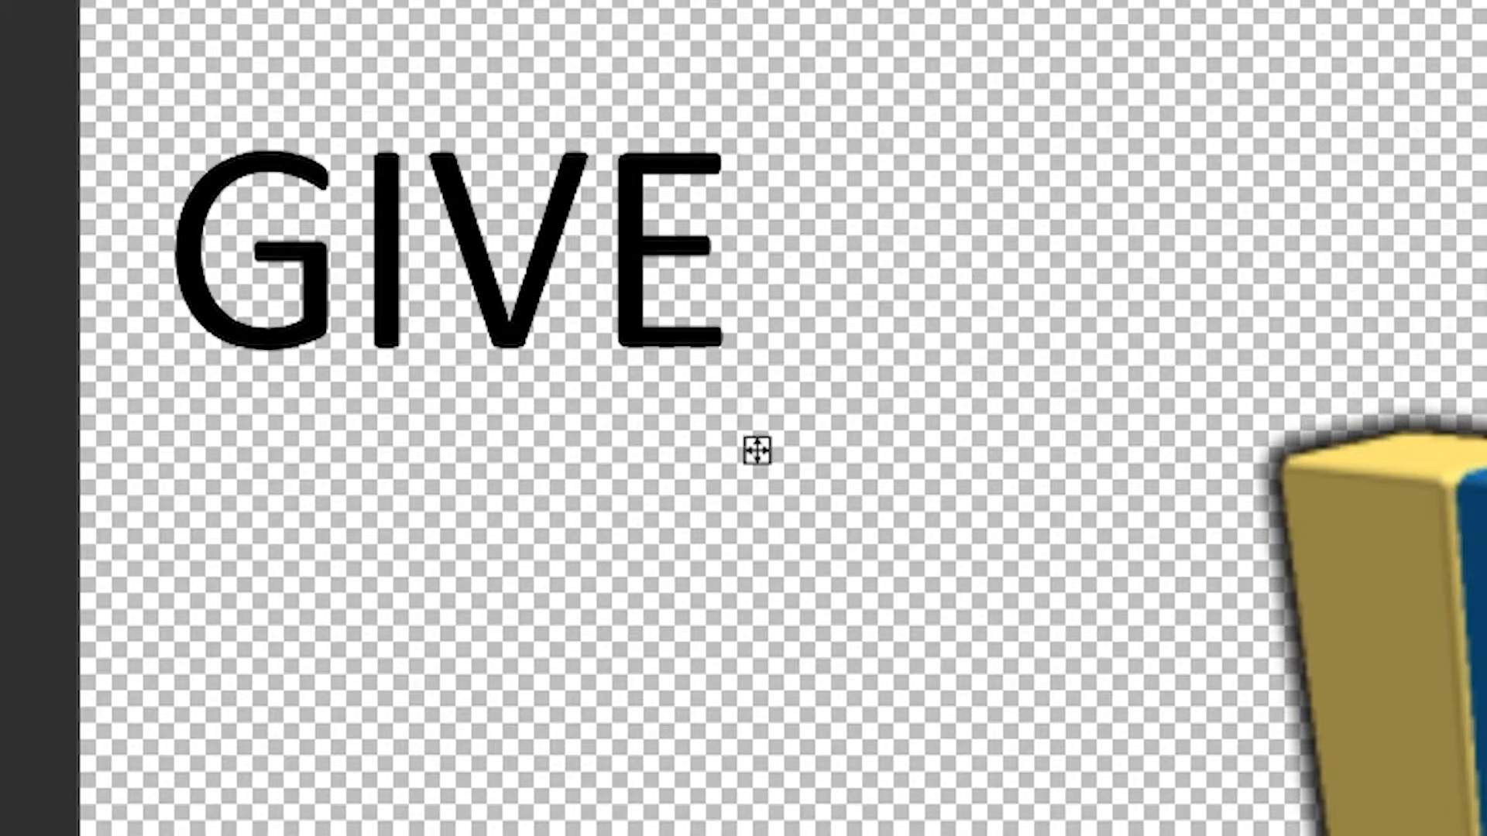
type("W")
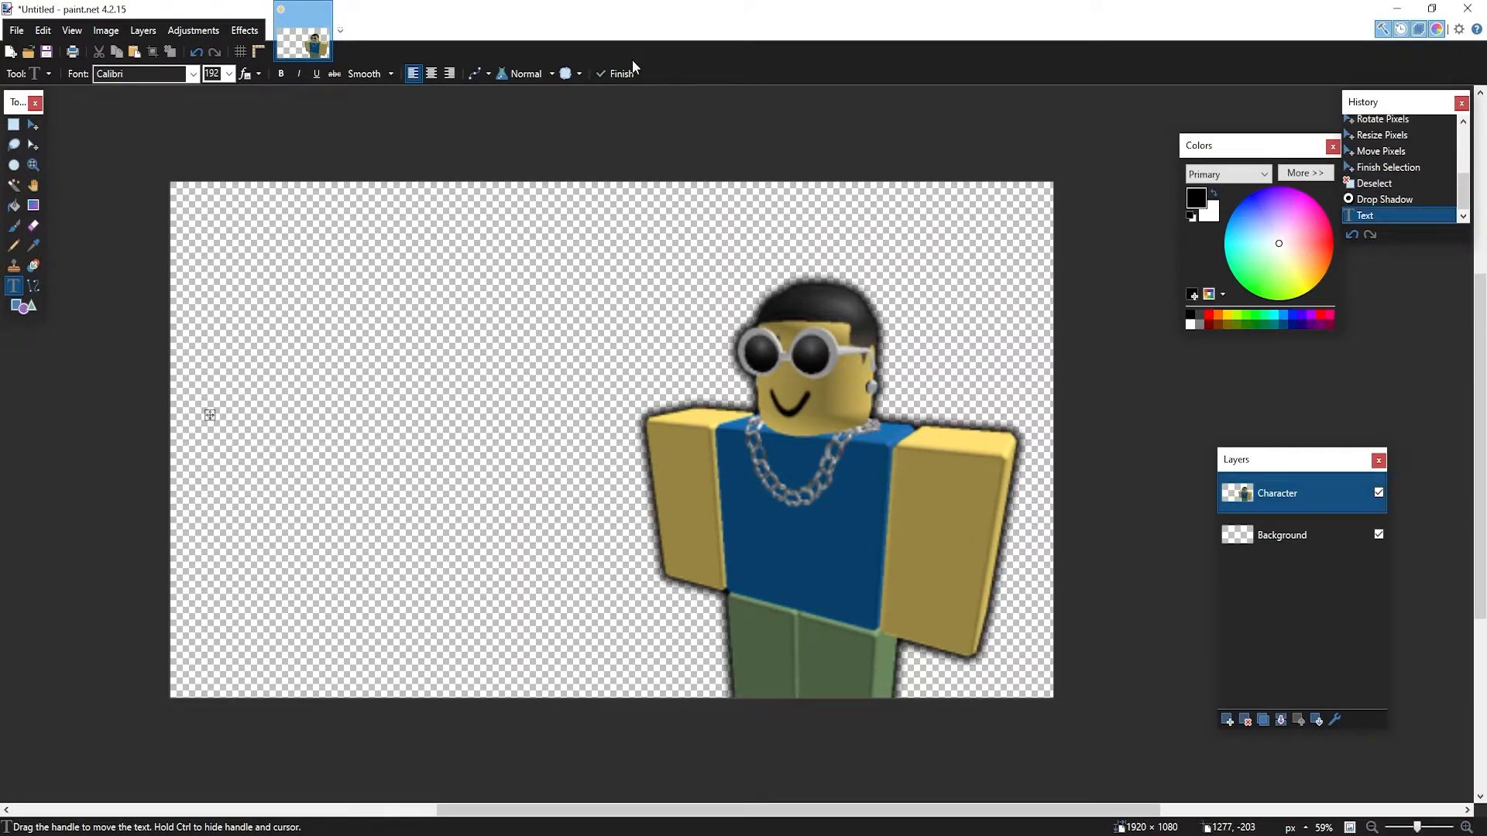
left_click(193, 73)
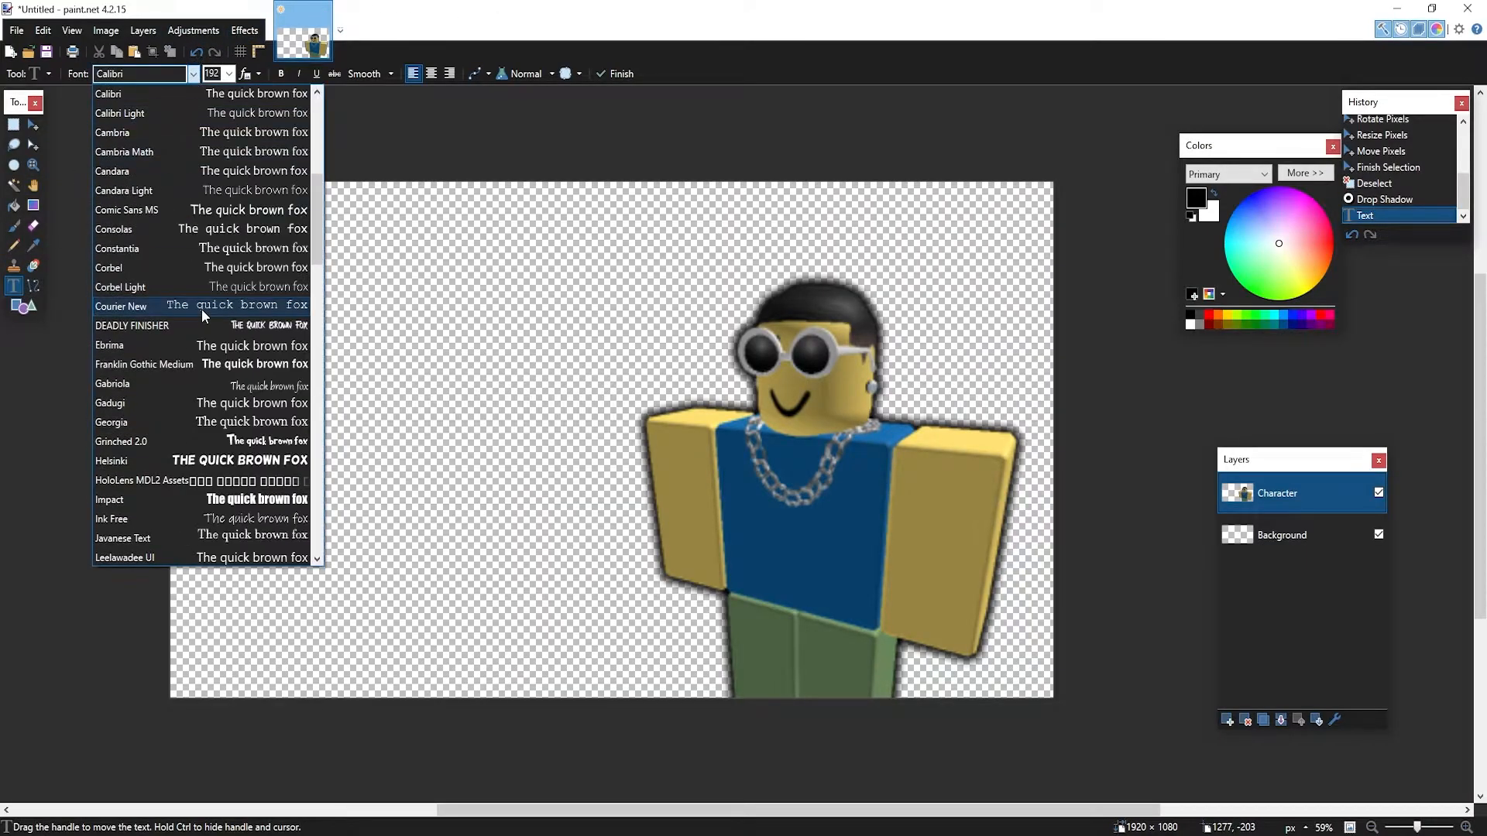
left_click(255, 460)
left_click(205, 411)
type("W")
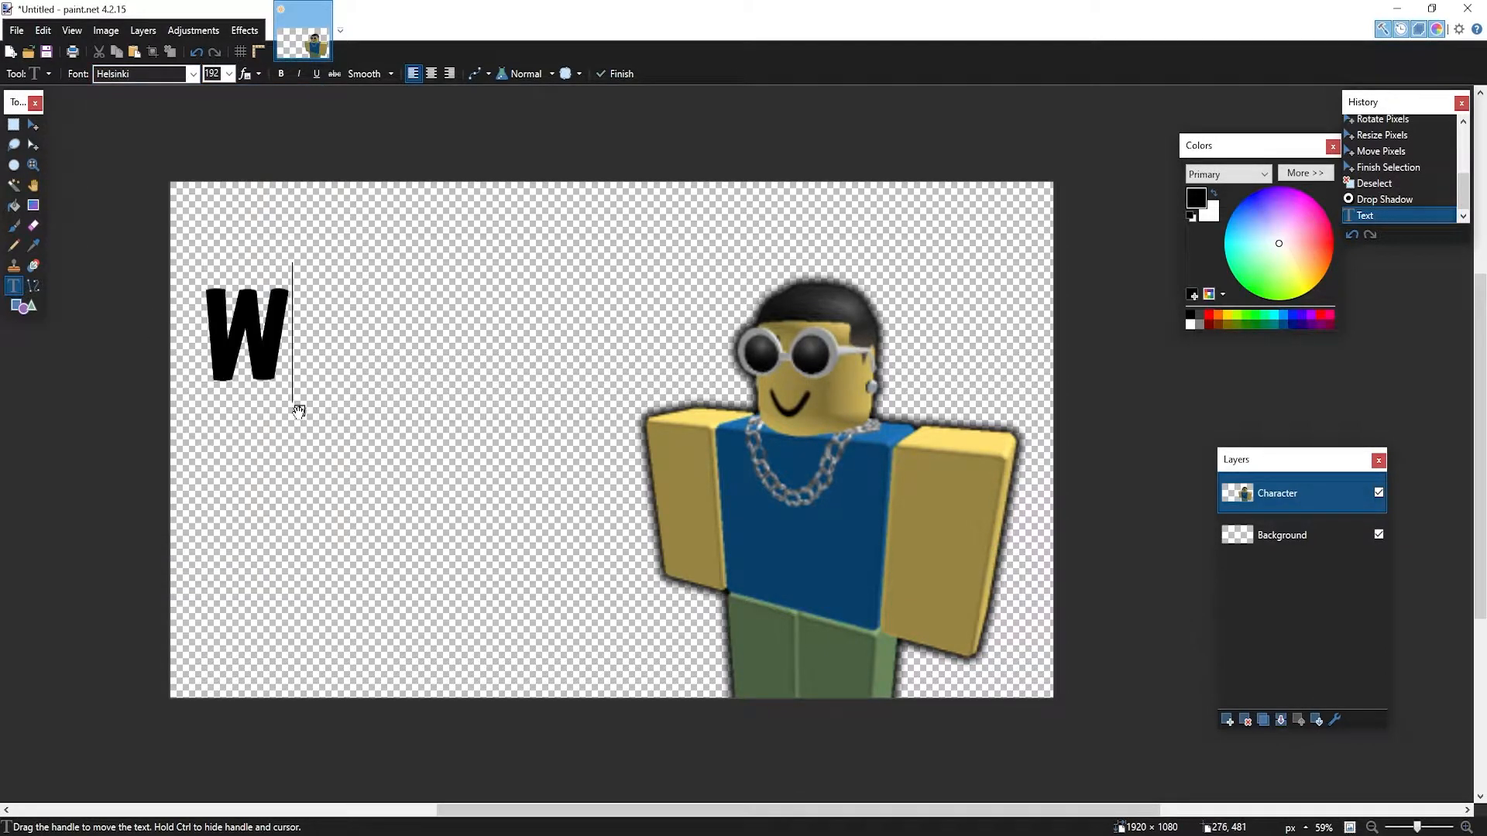
key("BackSpace")
type("ASAKDALKDA")
key("BackSpace")
key("BackSpace")
key("BackSpace")
key("BackSpace")
key("BackSpace")
key("BackSpace")
key("BackSpace")
key("BackSpace")
key("BackSpace")
key("BackSpace")
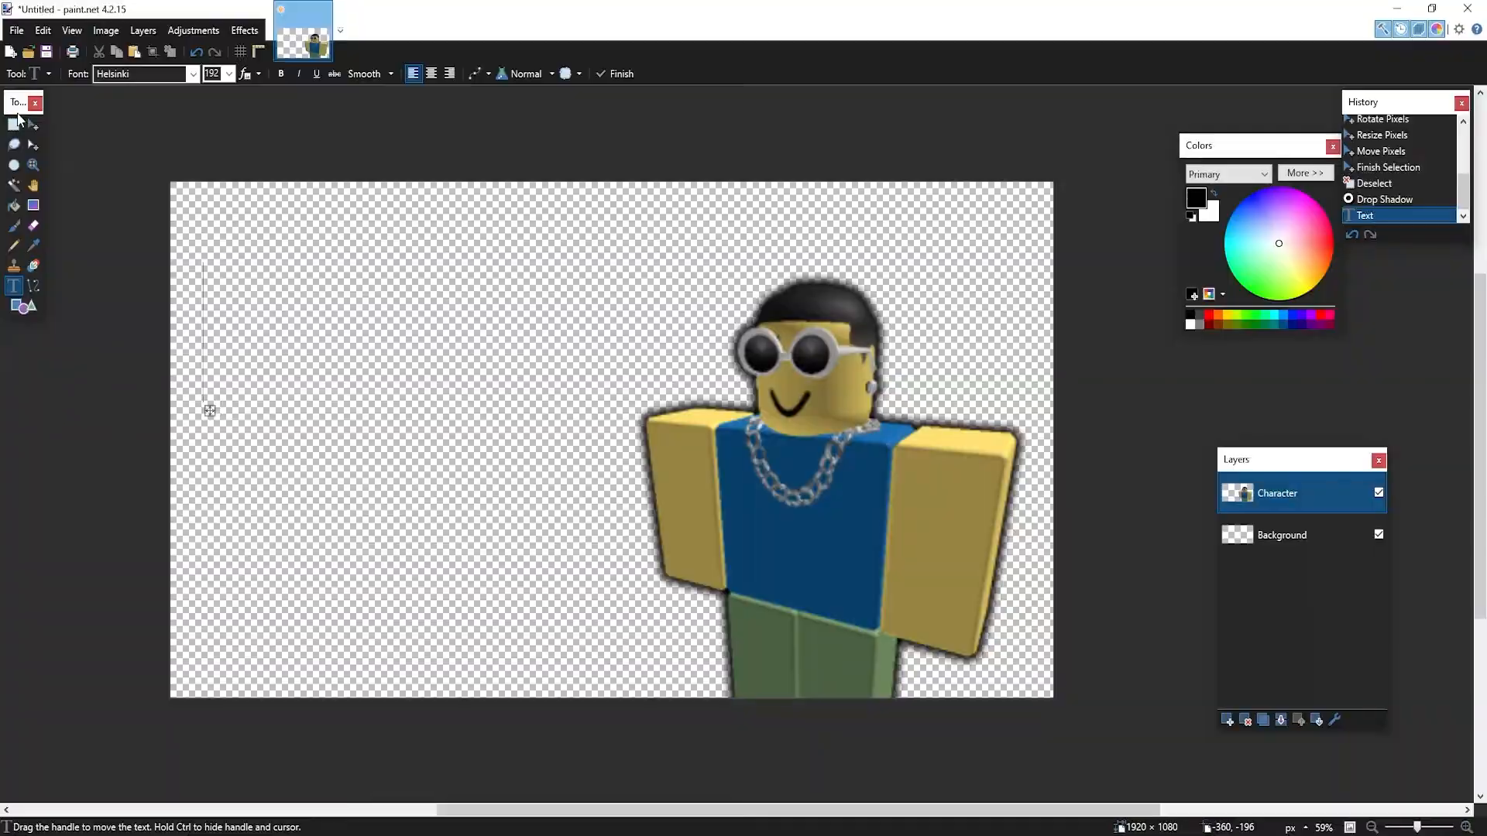
Select everything on the Character layer, move it, and delete its contents
left_click(33, 124)
key("ctrl+a")
mouse_move(808, 493)
left_mouse_down()
mouse_move(694, 446)
mouse_move(677, 574)
left_mouse_up()
key("Delete")
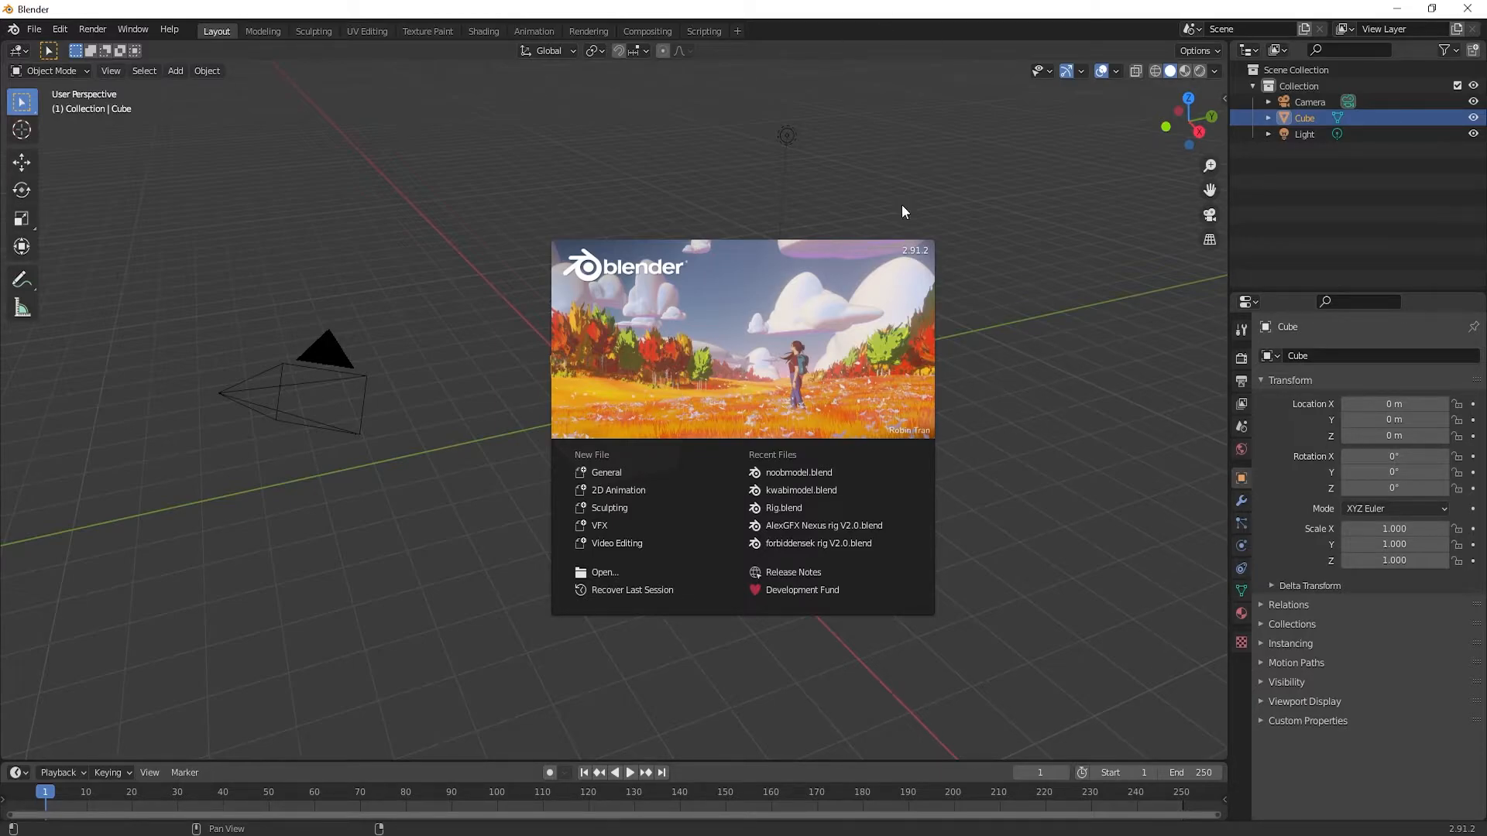
Open AlexGFX Nexus rig V2.0.blend from the Nexus Rig V2.0 folder
left_click(862, 168)
left_click(35, 29)
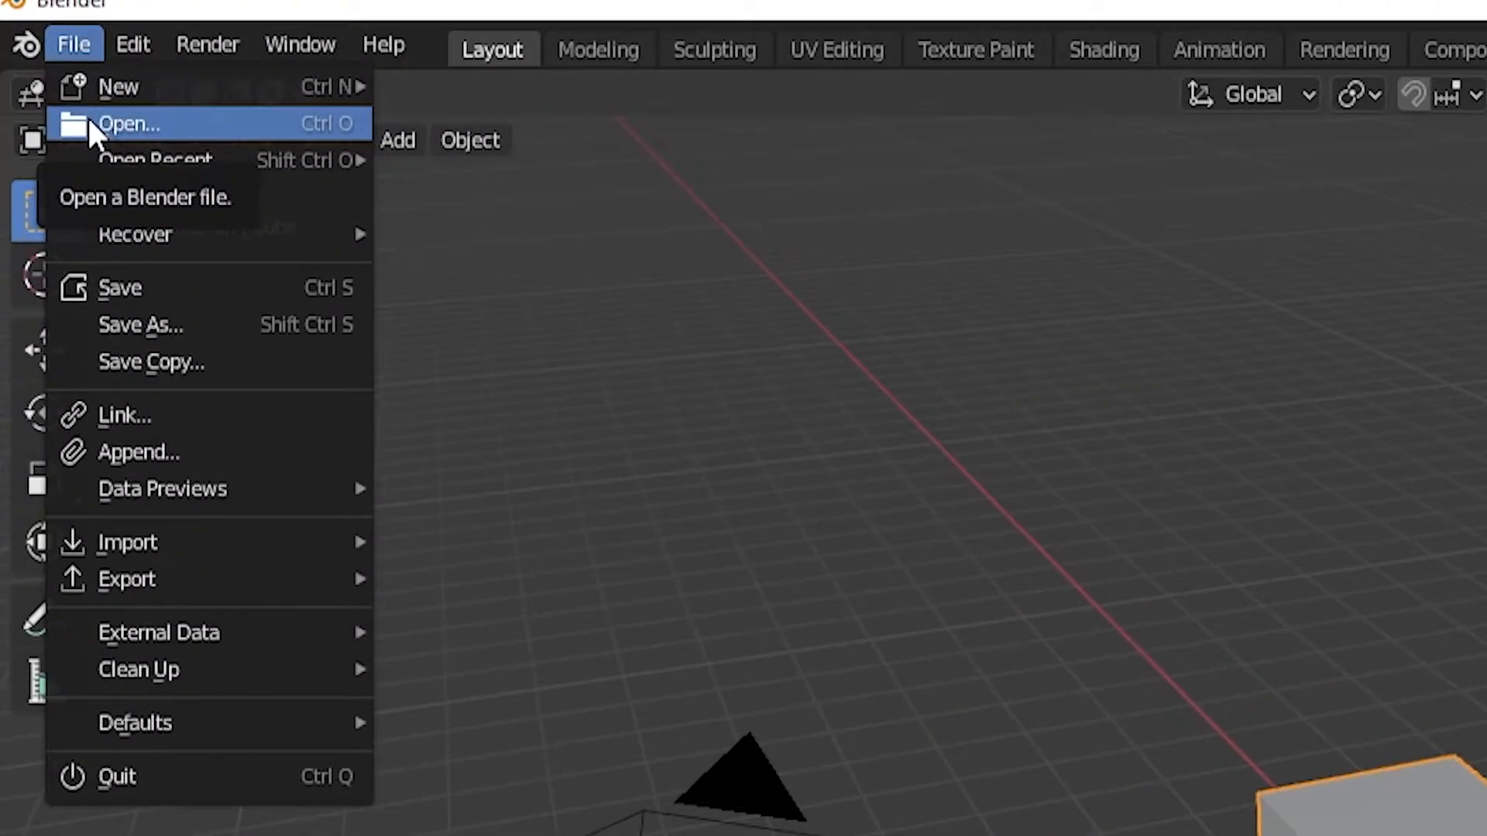
key("Escape")
left_click(74, 44)
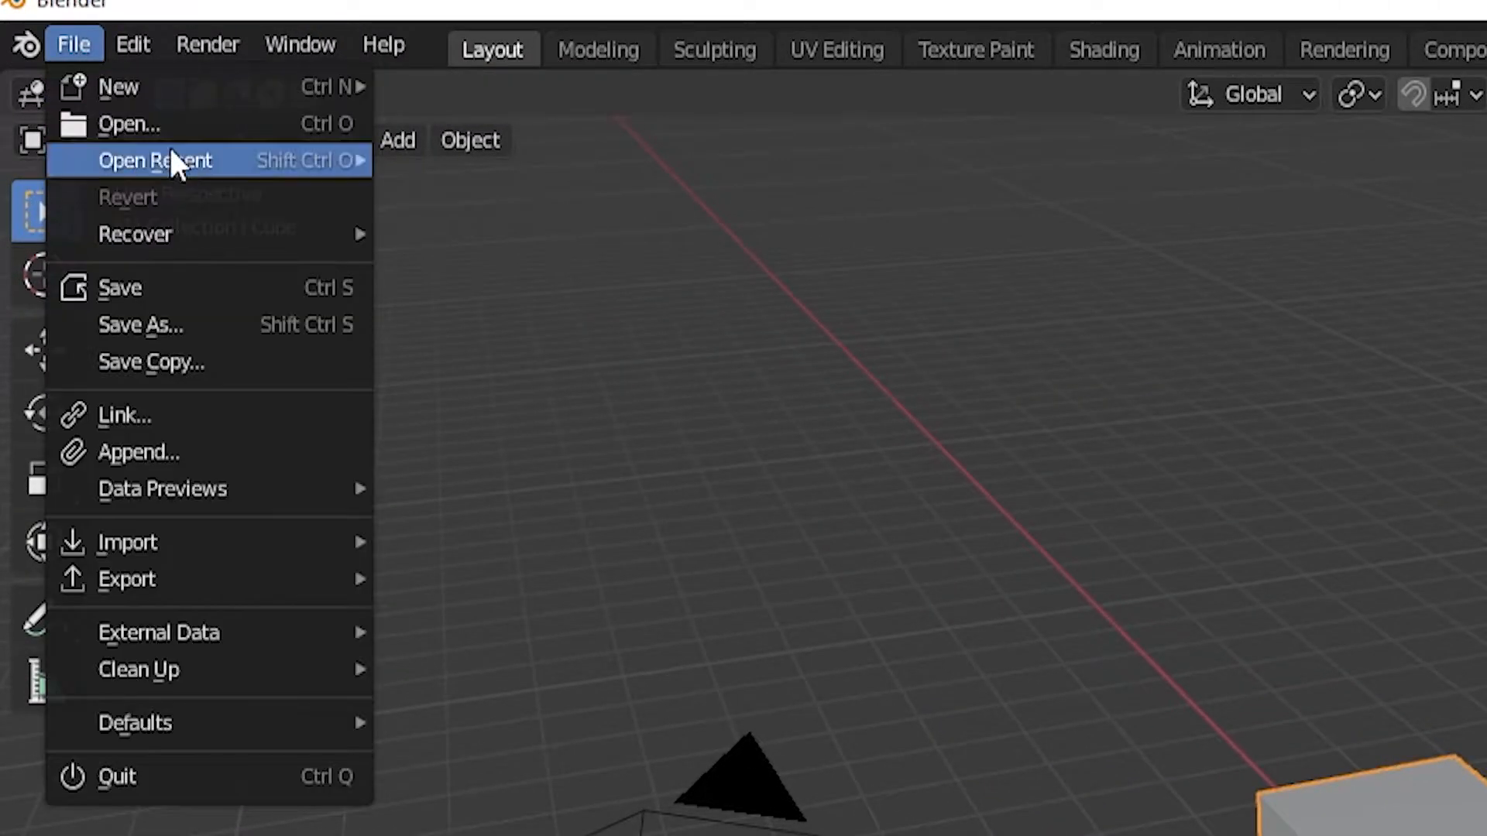
left_click(146, 128)
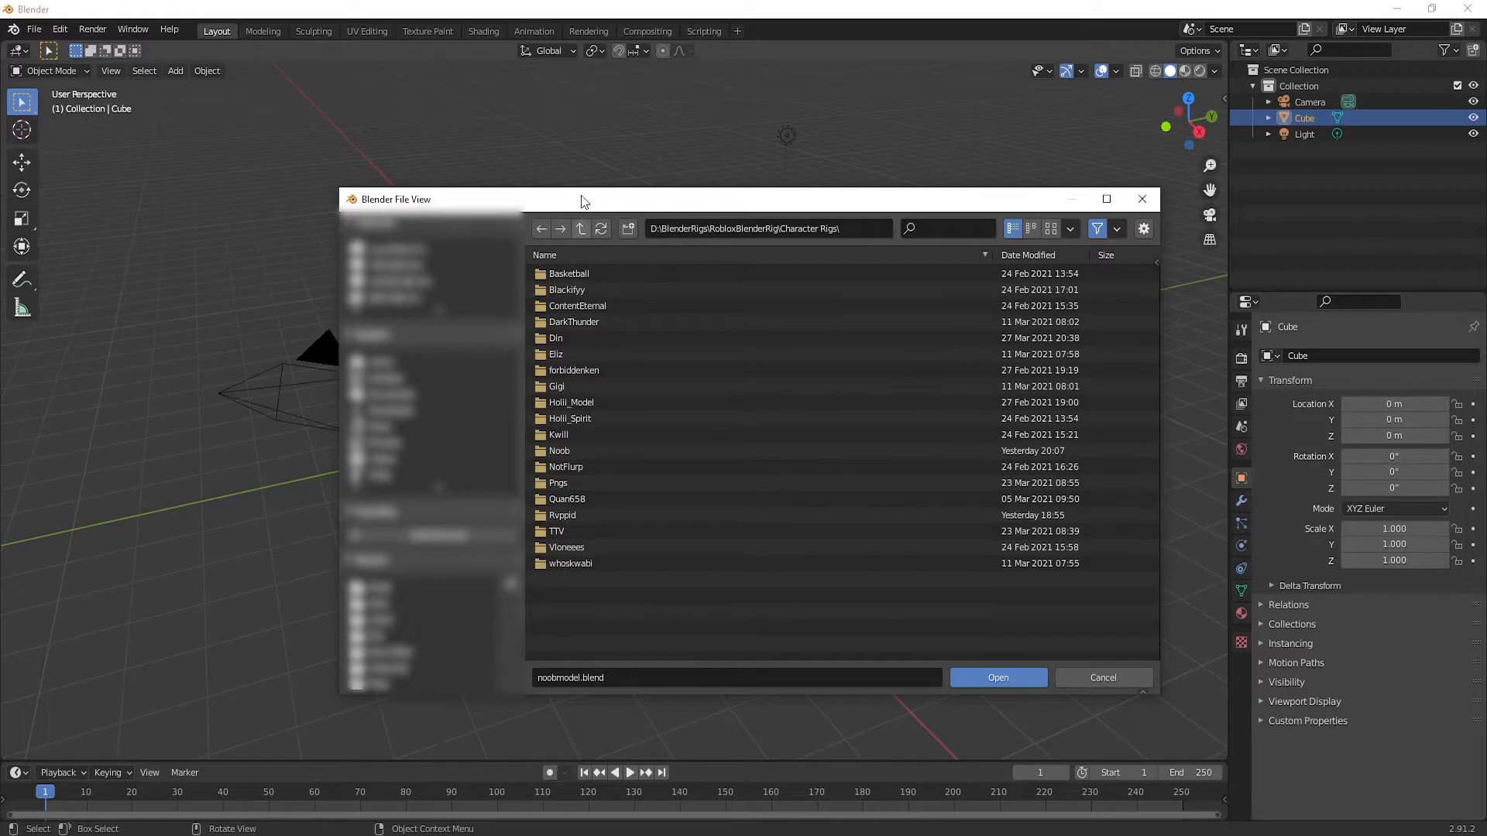
left_click(578, 229)
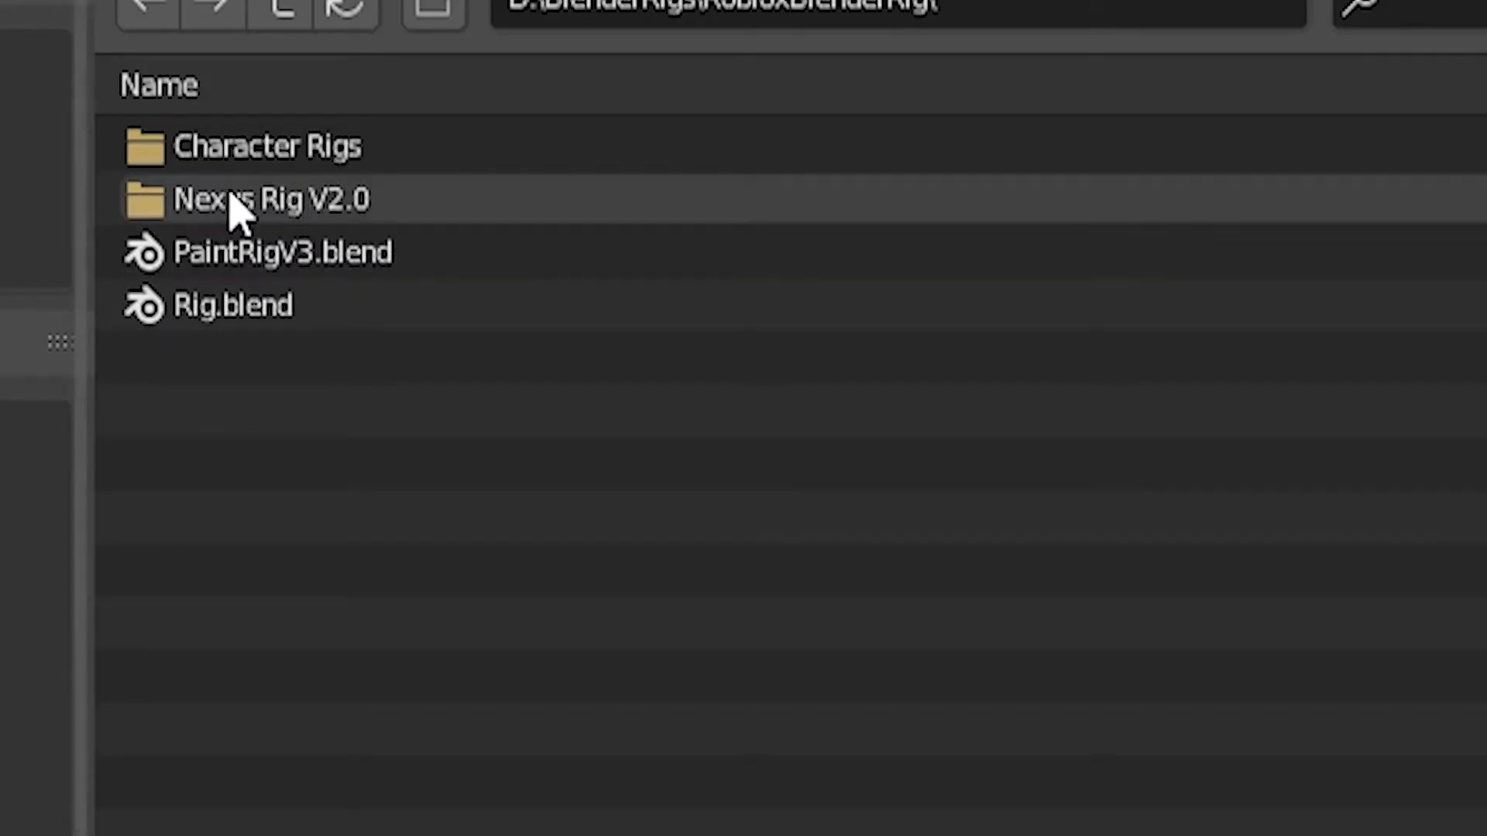
double_click(318, 199)
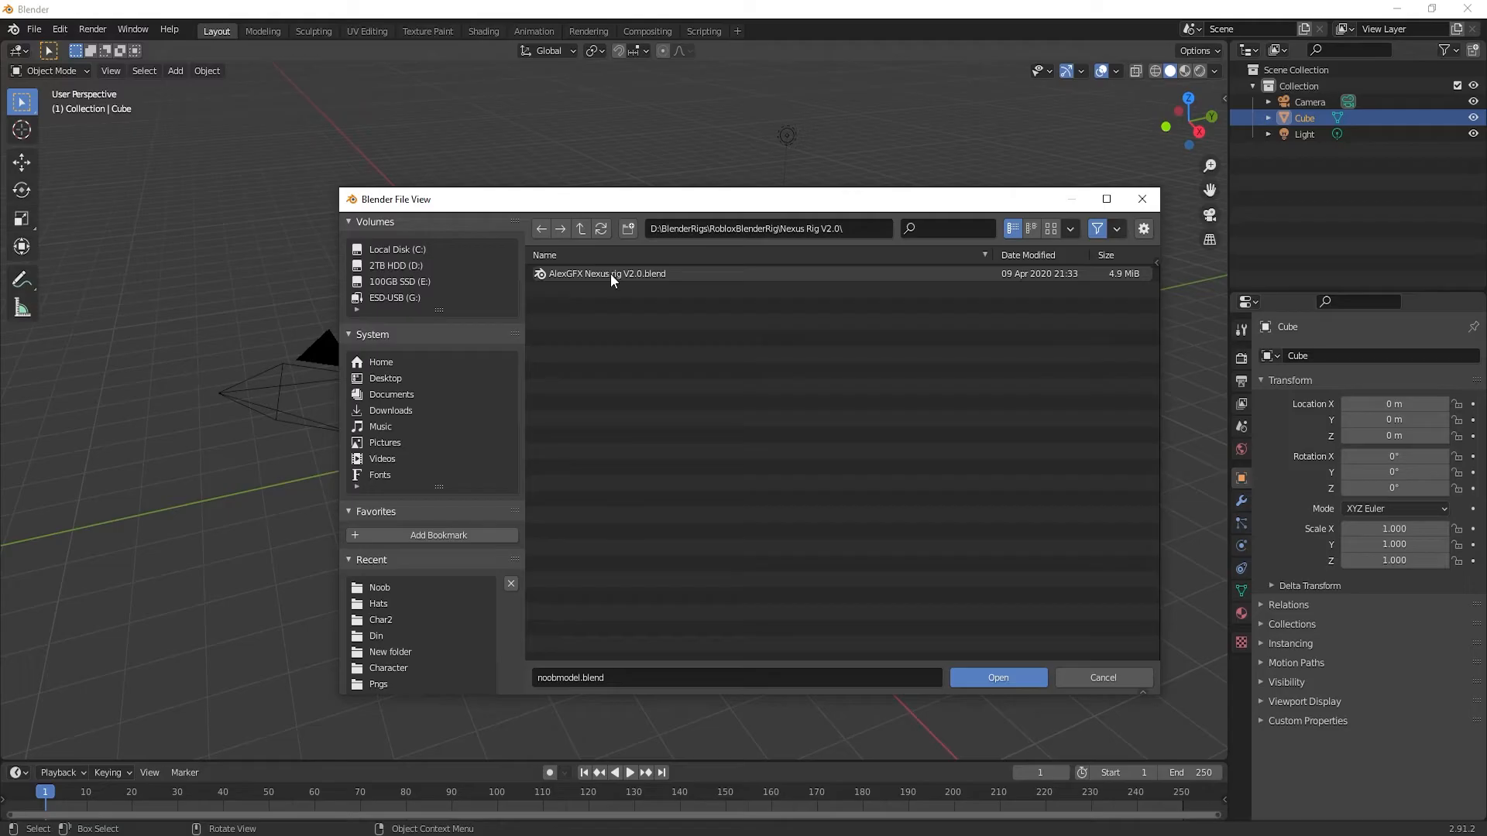
double_click(654, 275)
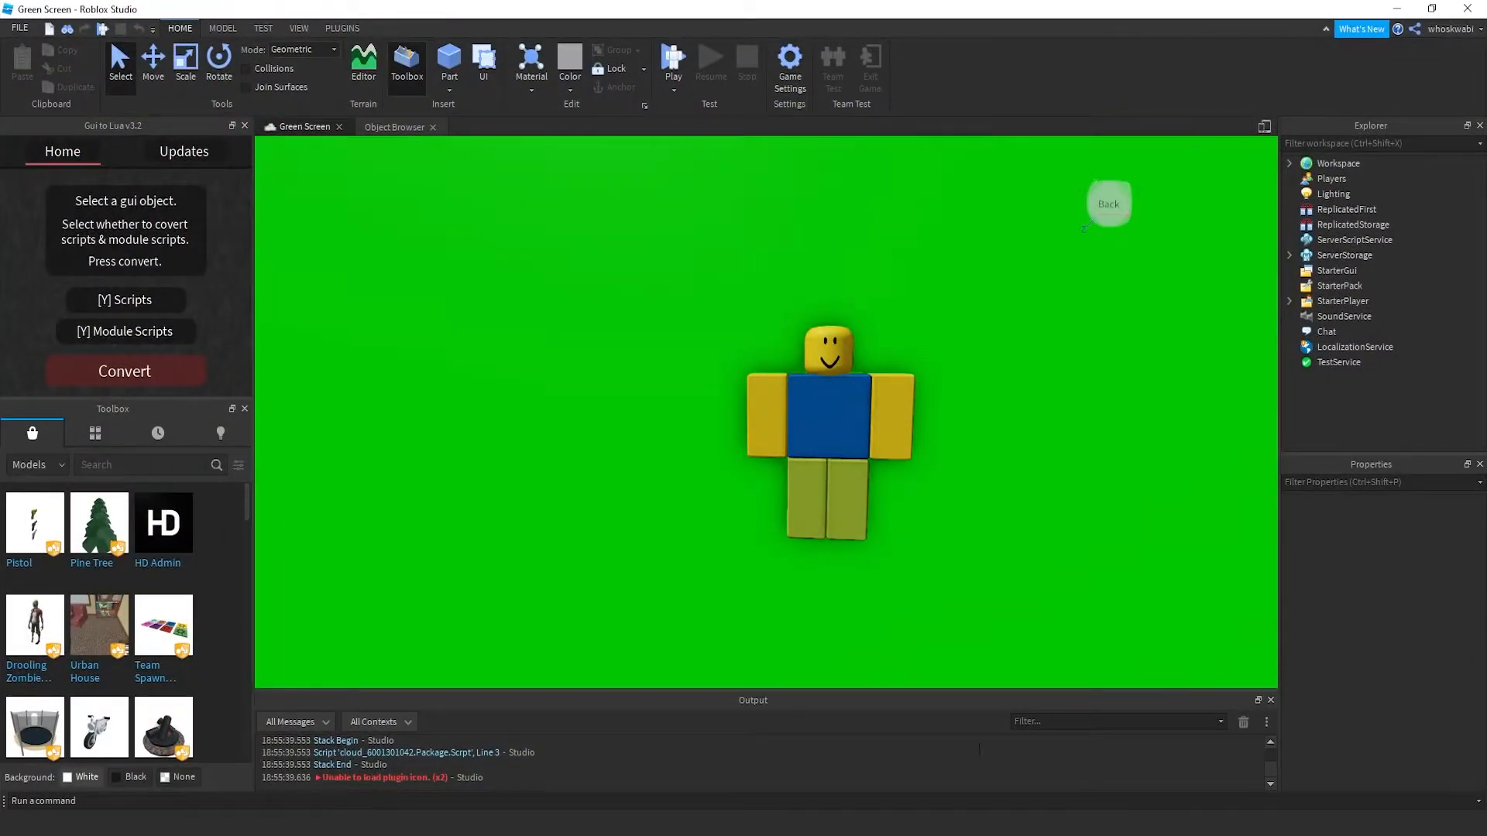
Search Toolbox plugins by the Load Character creator's name and filter to that creator's plugins
right_click_drag(710, 459, 689, 476)
key("s")
key("s")
key("w")
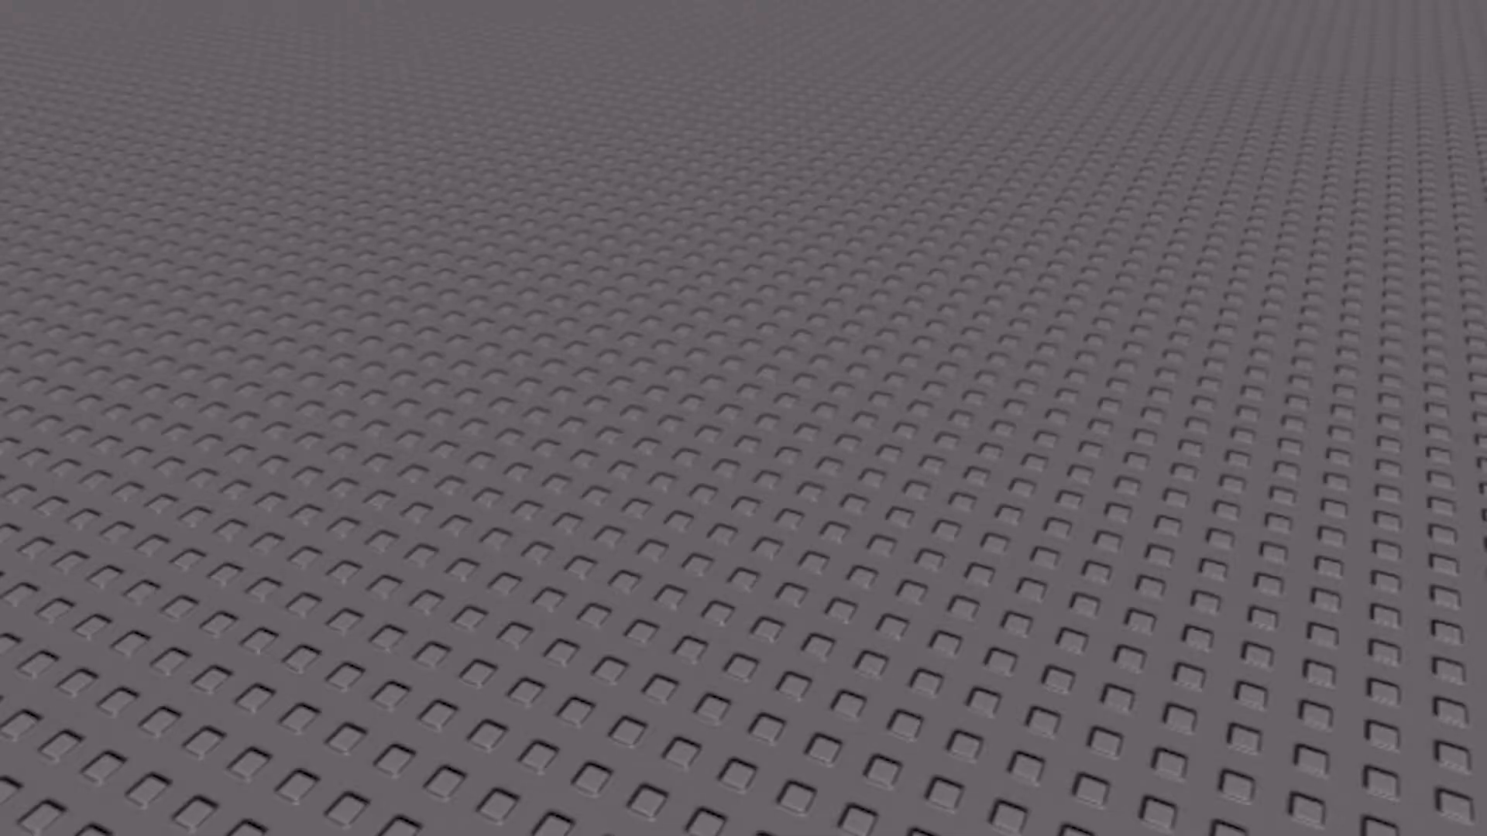
key("s")
right_click_drag(93, 208, 93, 214)
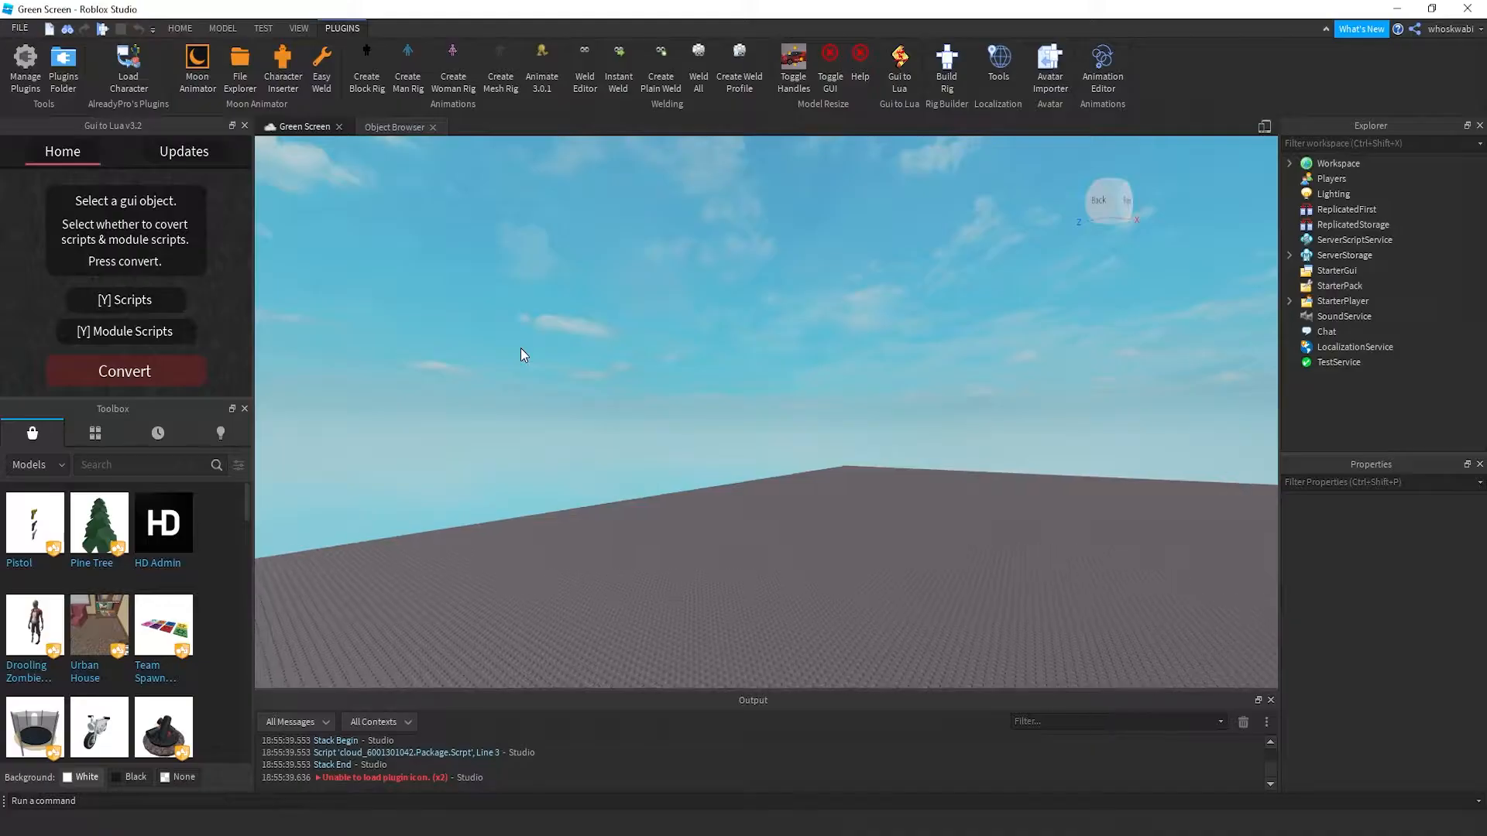
right_click_drag(520, 354, 502, 345)
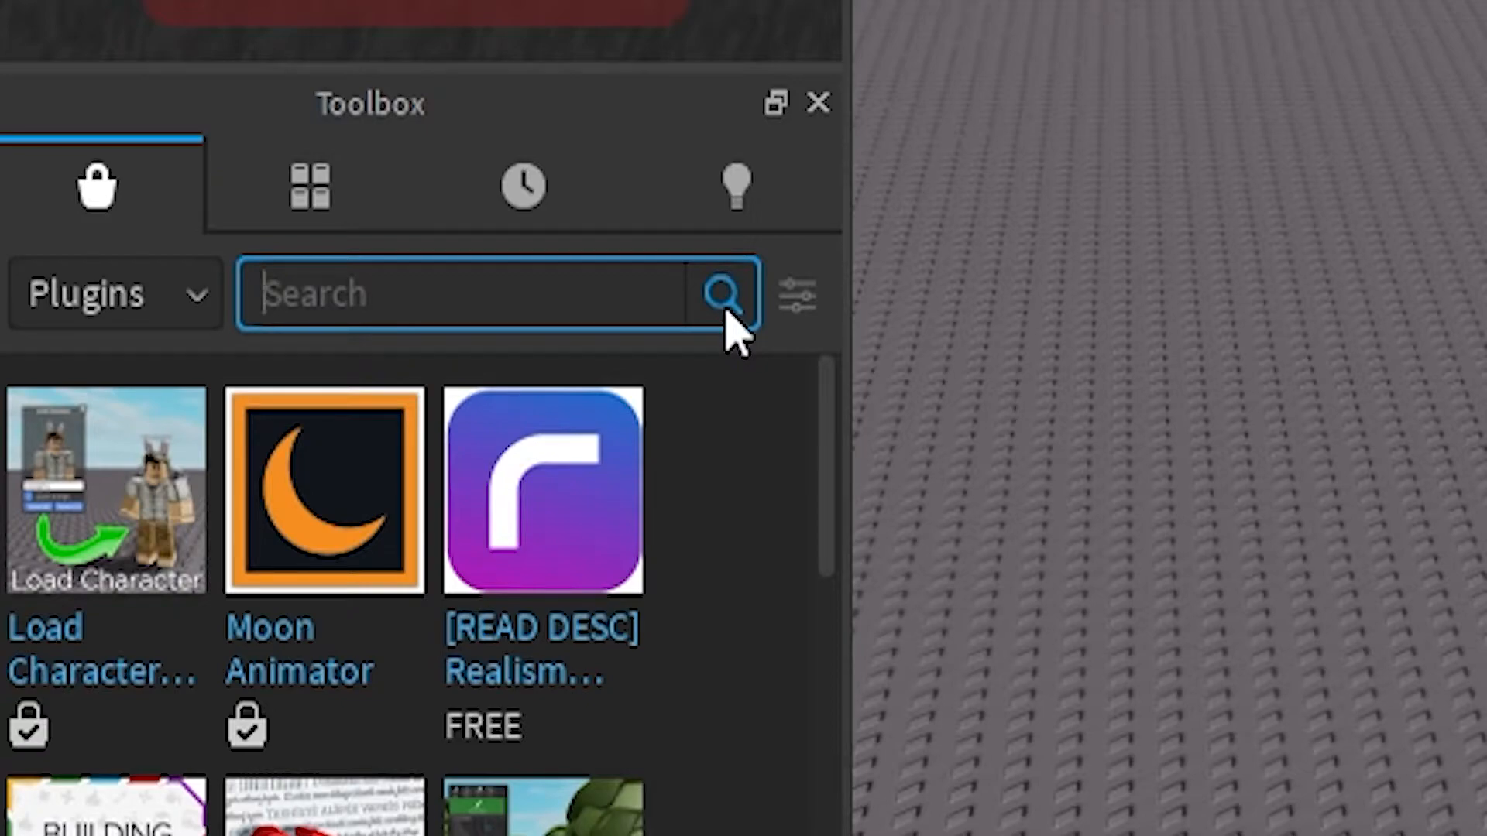
type("aLREADY")
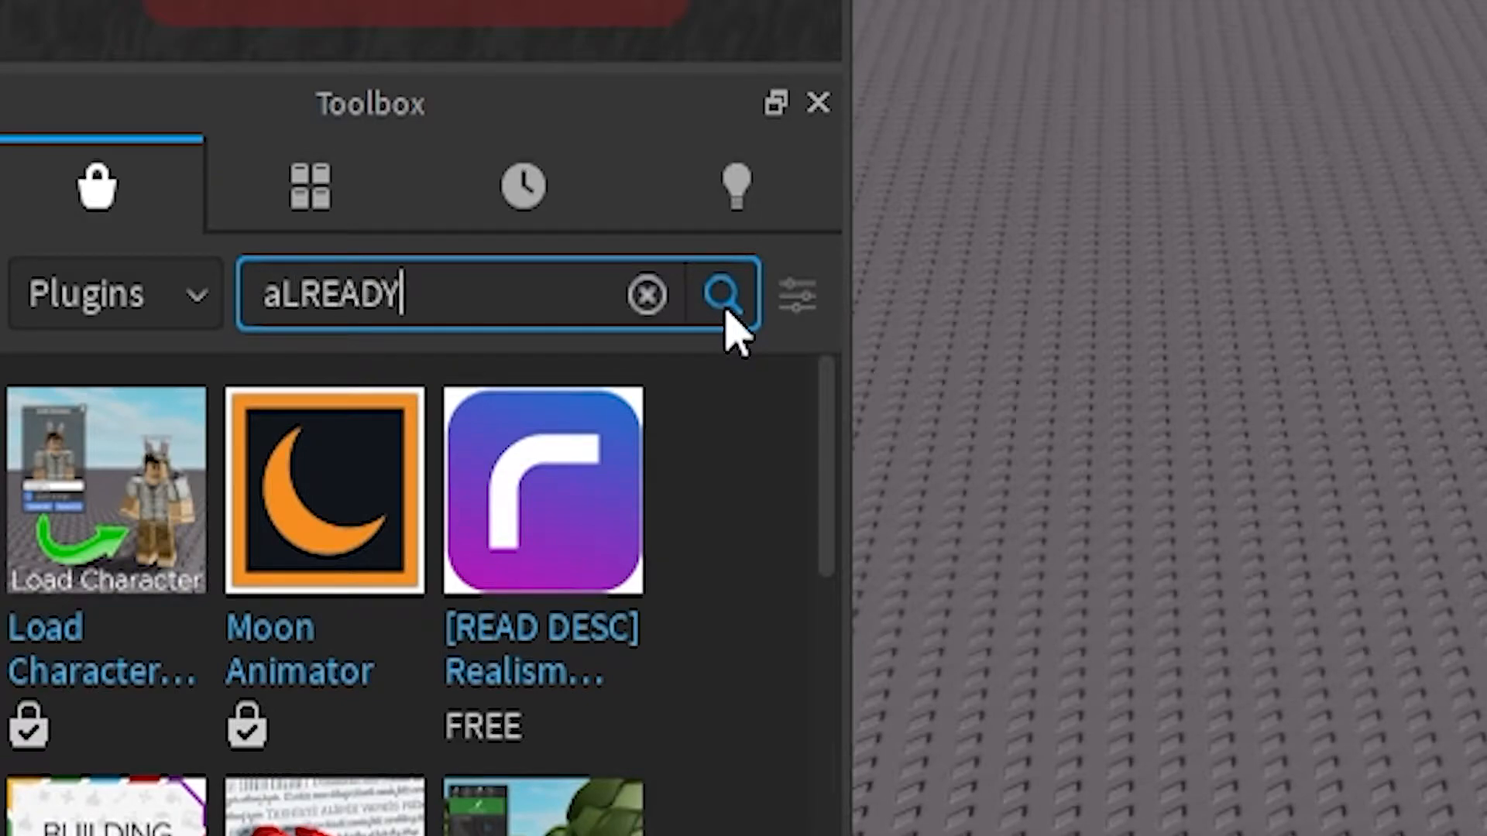
key("ctrl+a")
key("BackSpace")
type("A")
type("lreadyP")
type("ro")
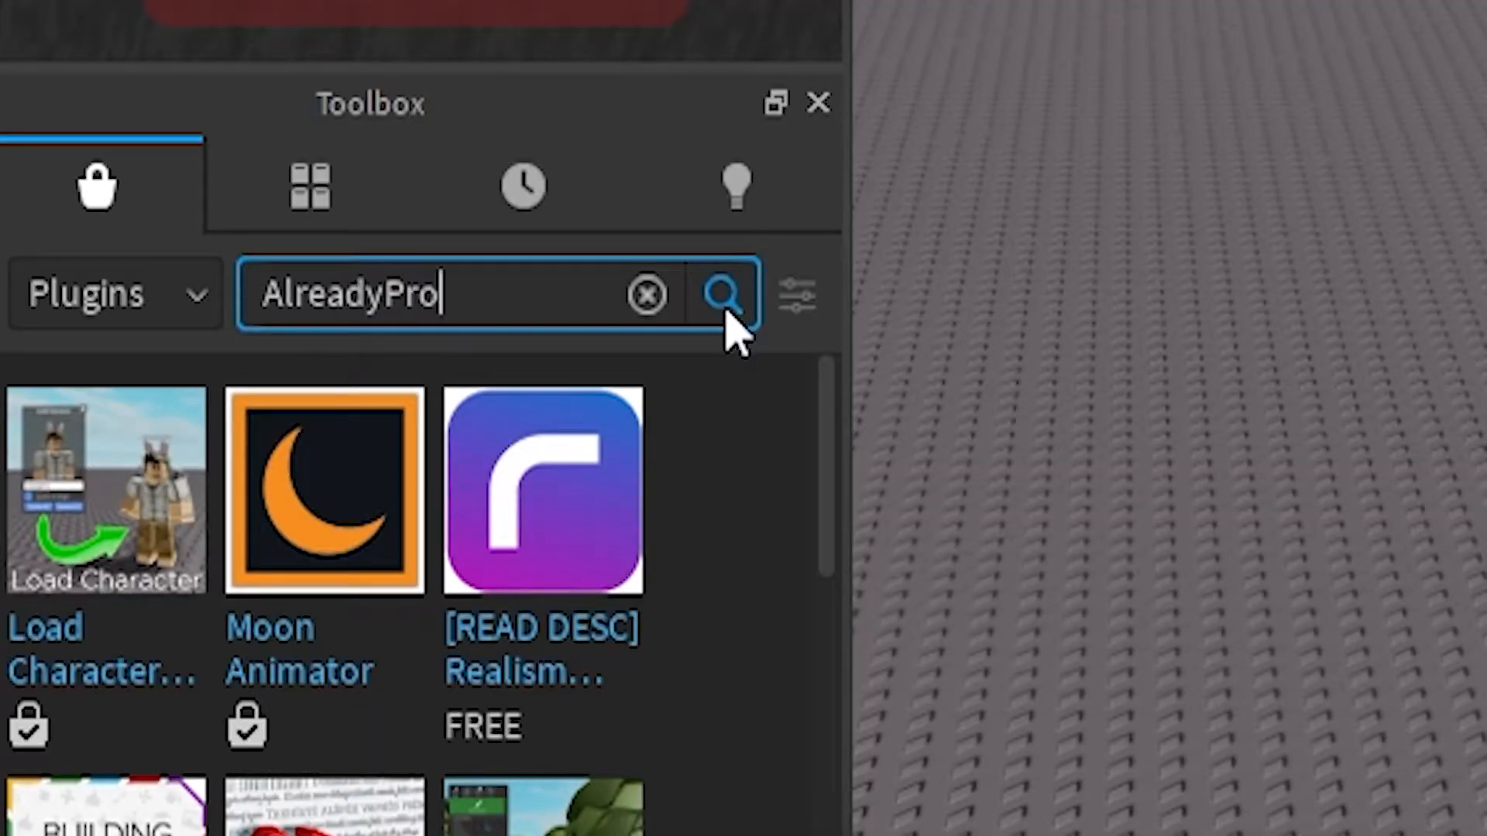
type("'s Plugins")
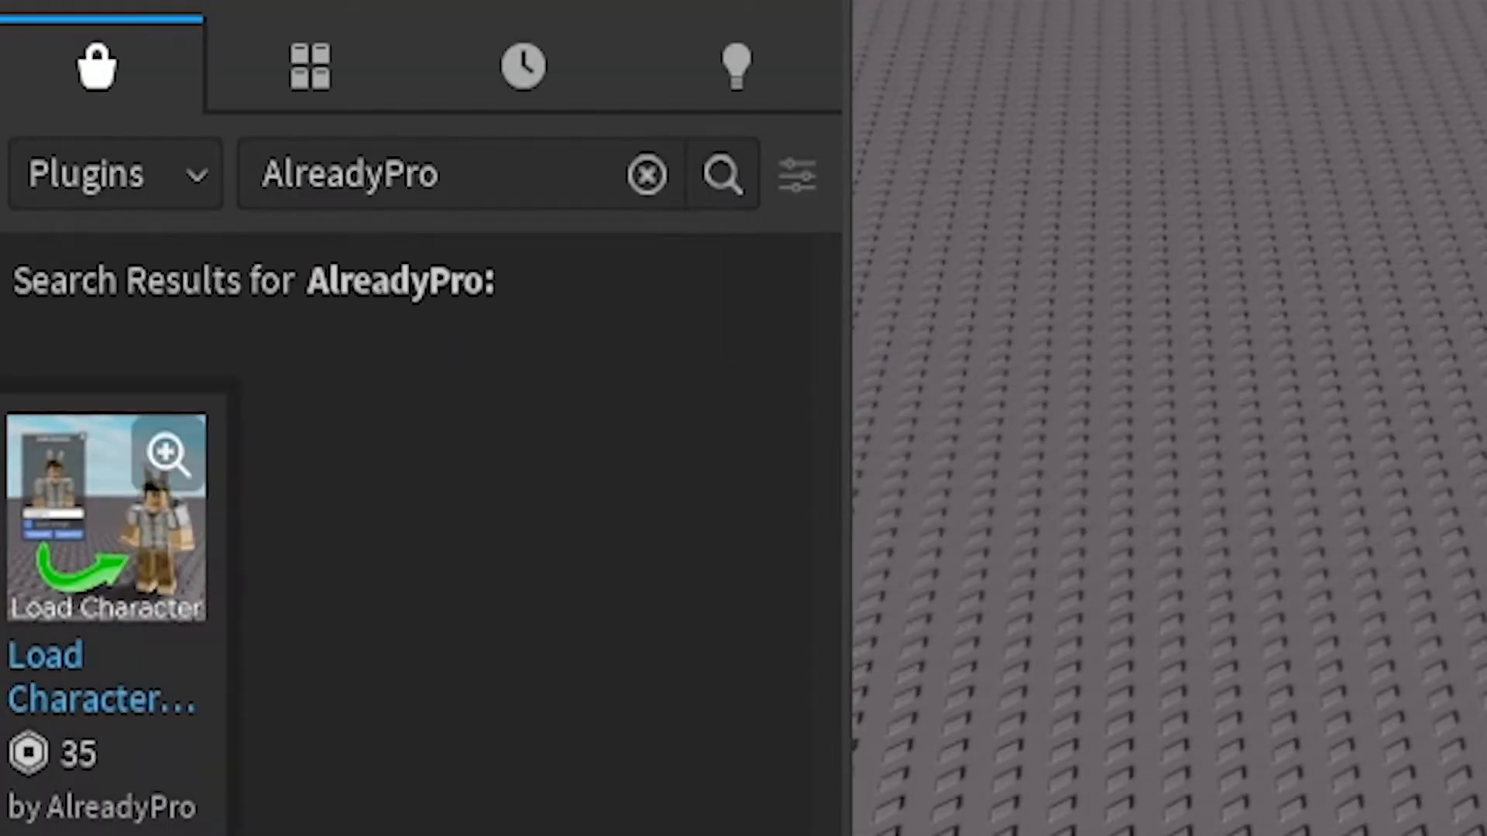
left_click(109, 813)
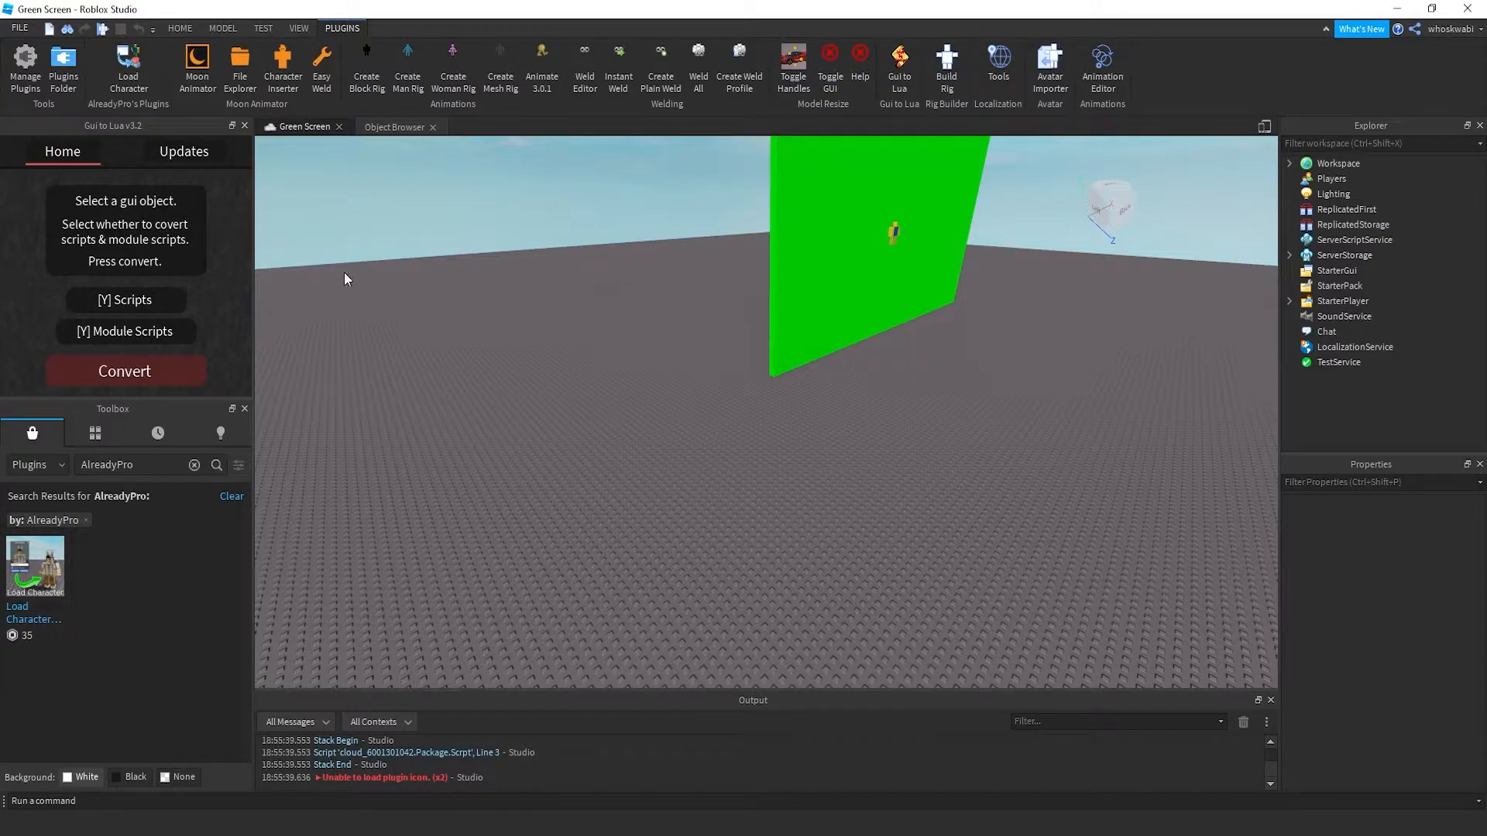
Spawn the user's avatar as an R6 character with Load Character, replacing the username with theirs
right_click_drag(474, 327, 474, 327)
key("w")
key("s")
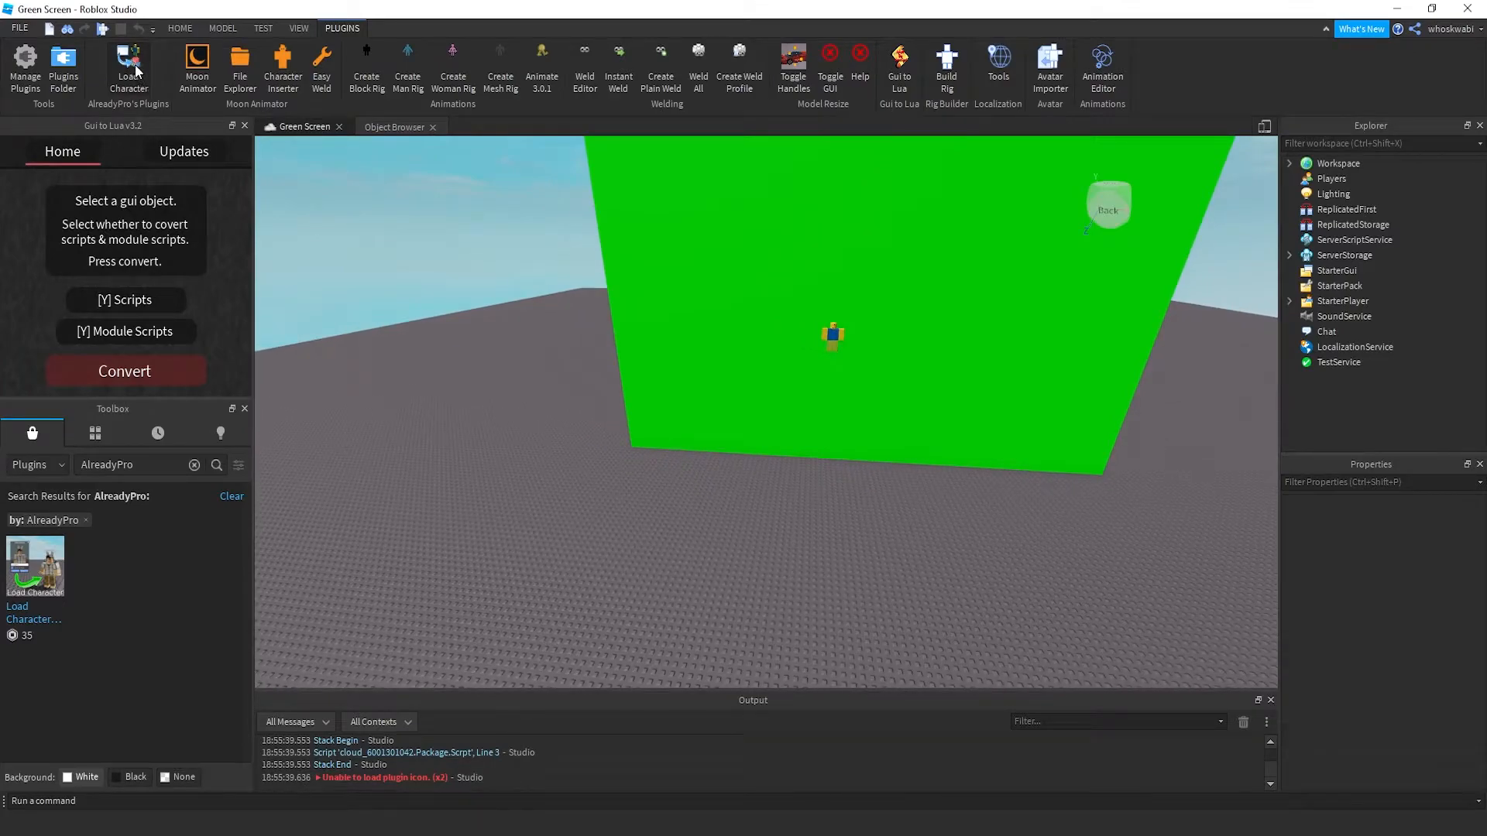
left_click(137, 71)
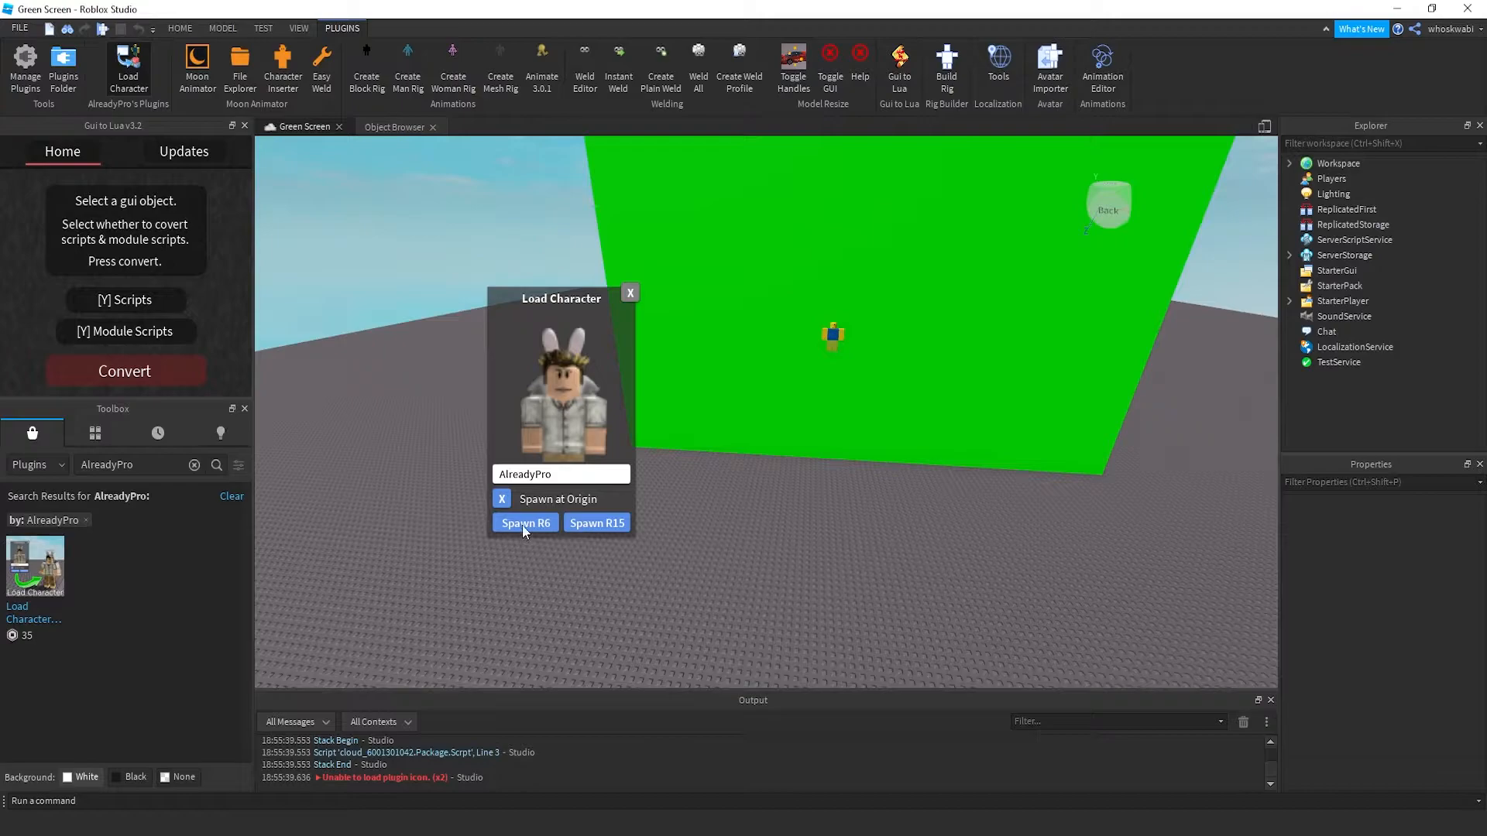
double_click(556, 475)
key("BackSpace")
type("whso")
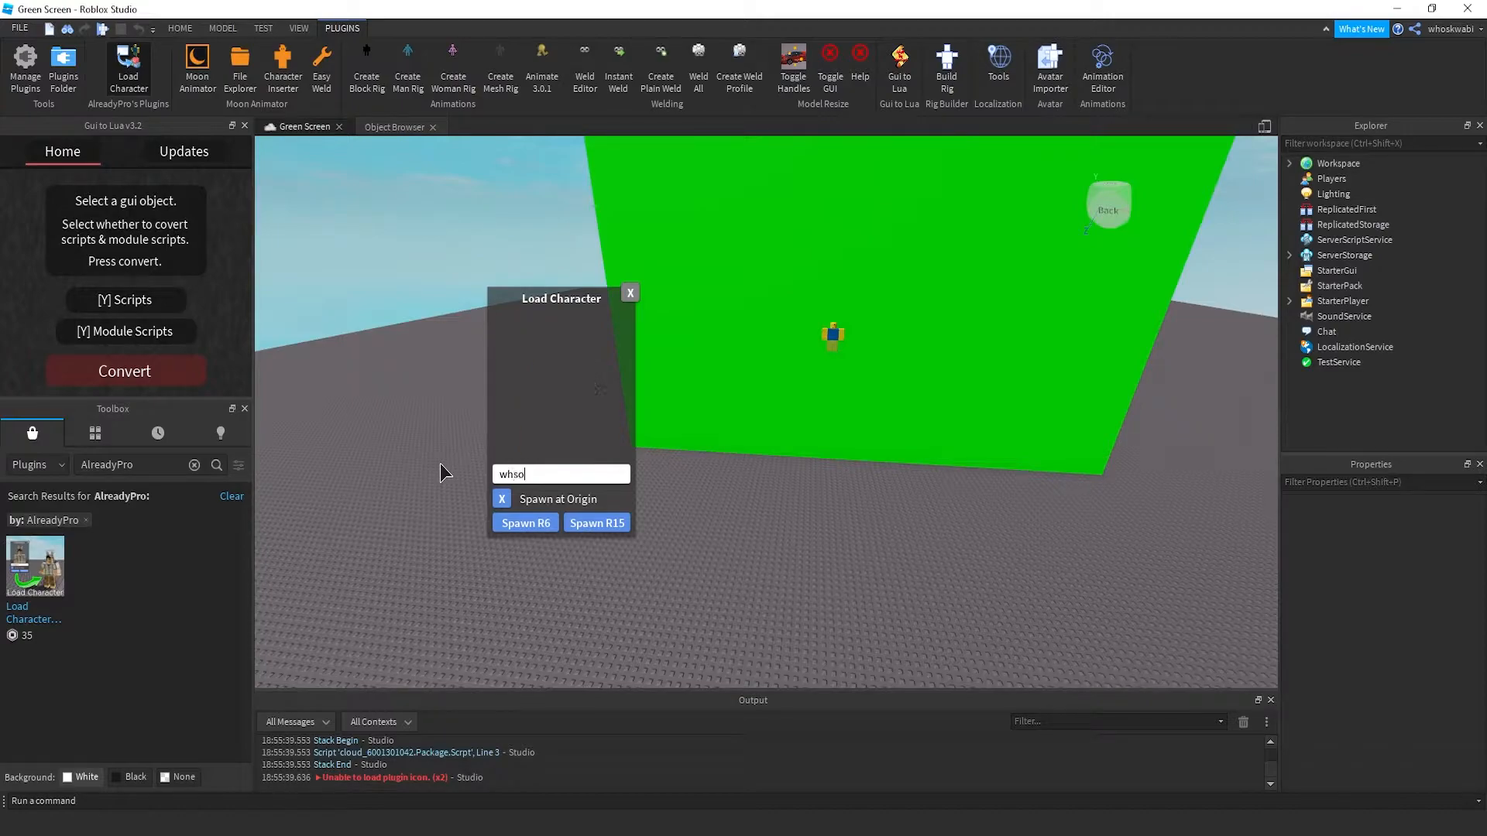
key("BackSpace")
key("BackSpace")
type("oskwabi")
left_click(511, 522)
Select the spawned avatar model and frame the camera on it
key("w")
right_click_drag(732, 478, 730, 480)
left_click(729, 481)
key("w")
key("s")
key("w")
left_click(697, 486)
key("s")
right_click_drag(885, 366, 885, 365)
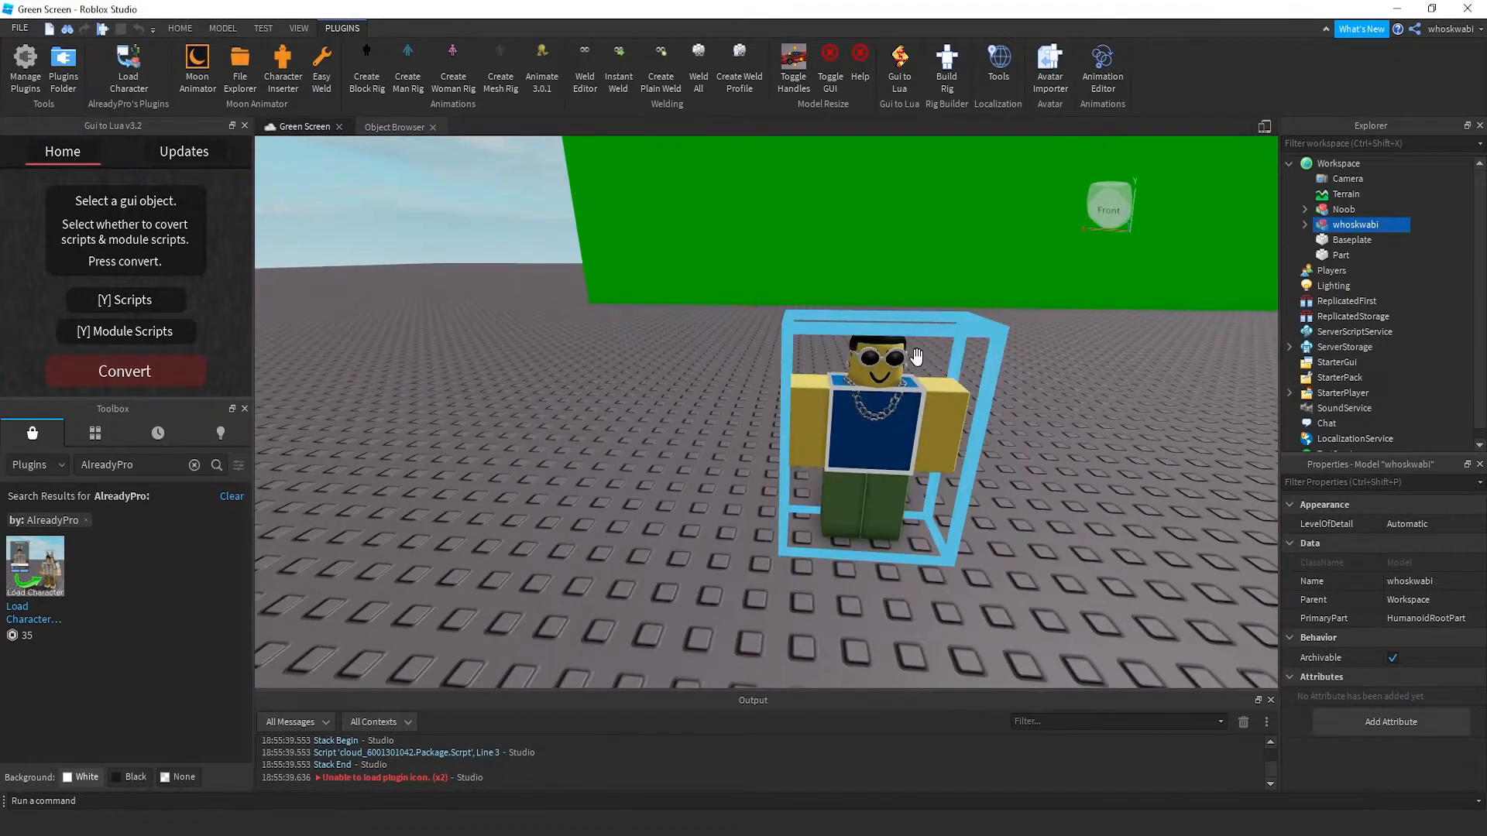
Start Export Selection on the avatar and browse to the export location
key("f")
right_click(1332, 225)
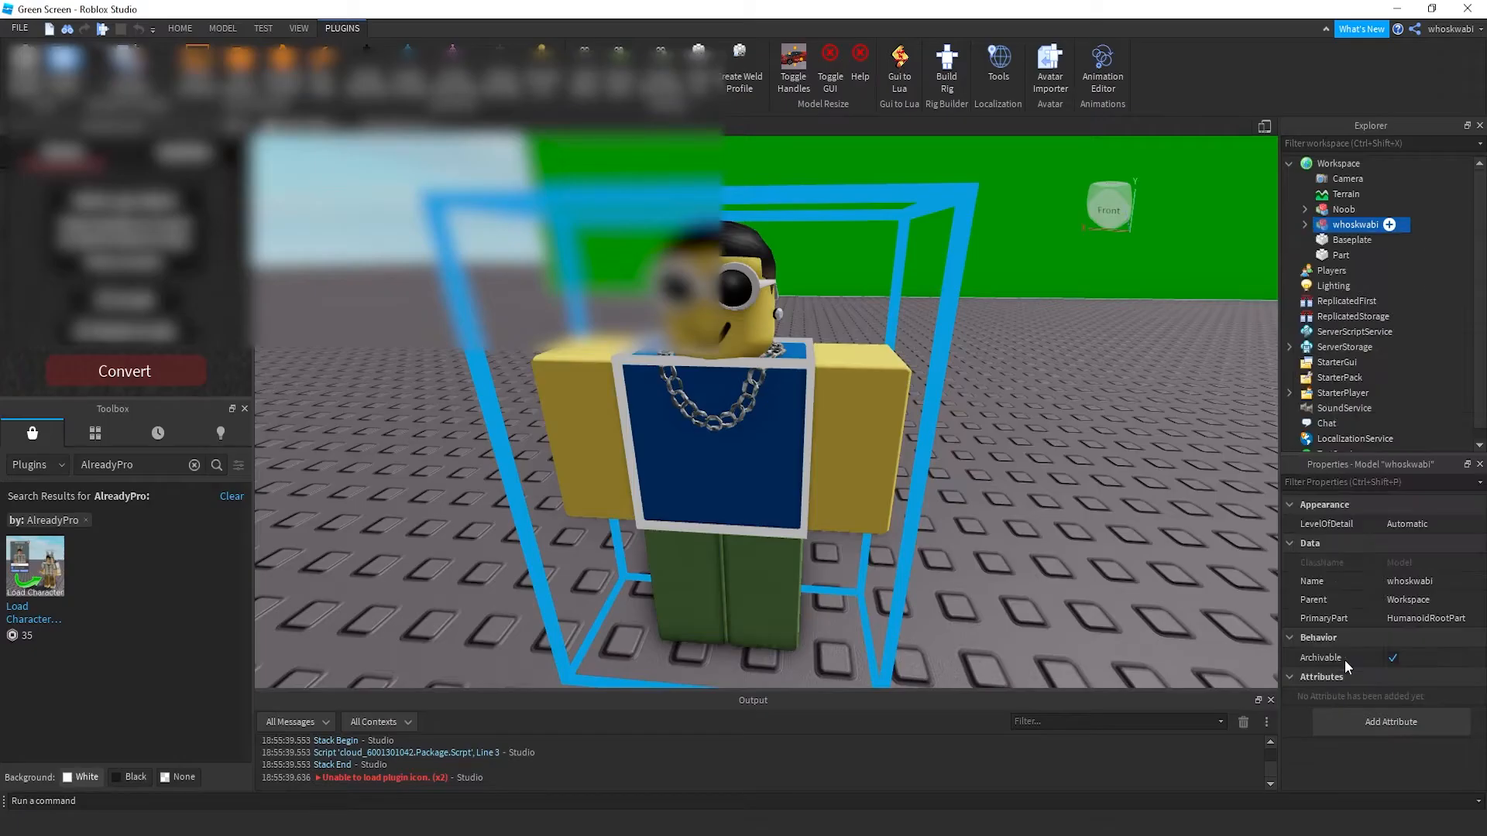
left_click(1344, 660)
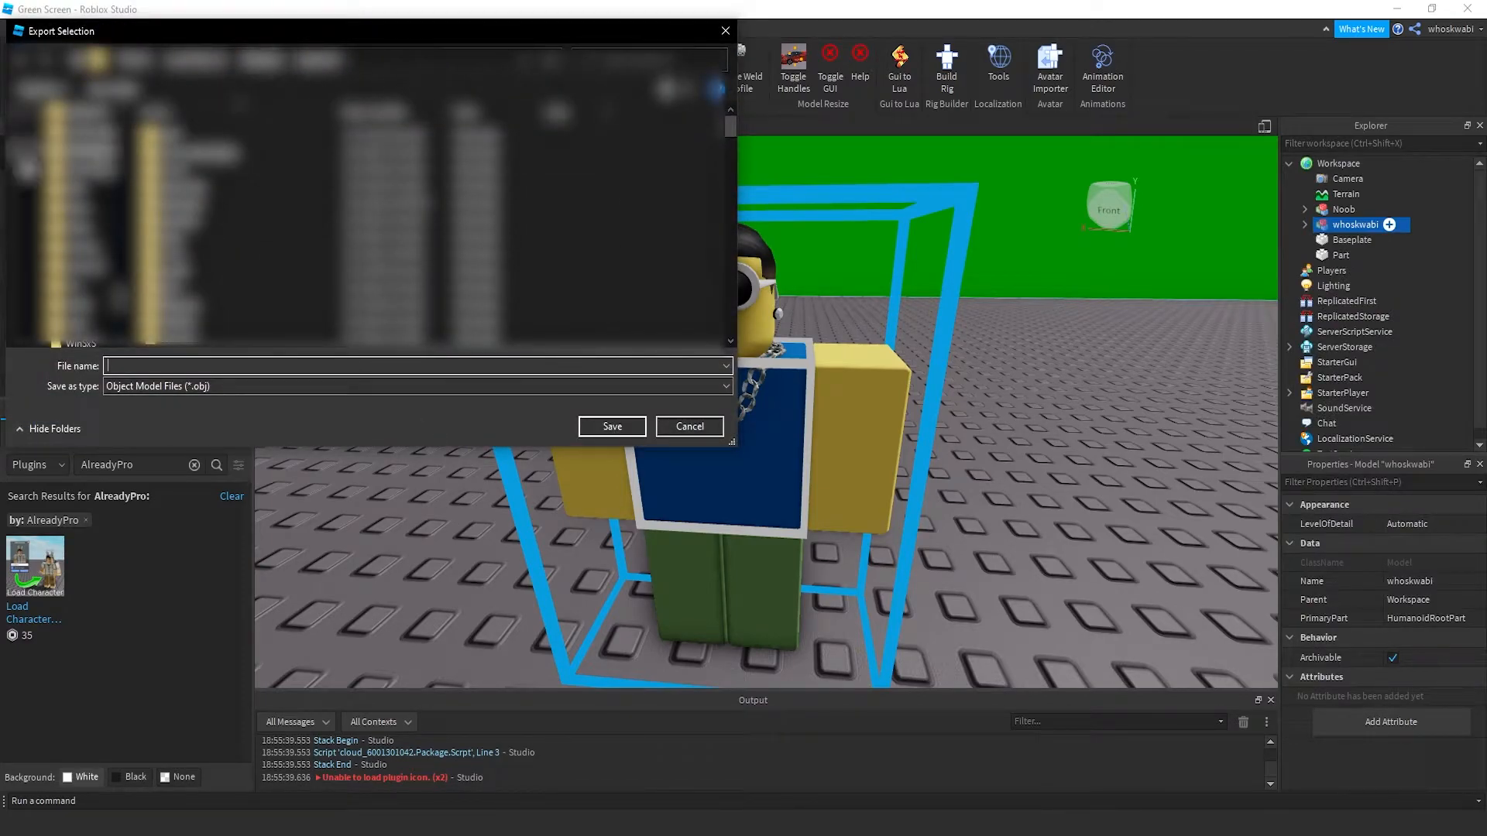
scroll(43, 161, "down", 6)
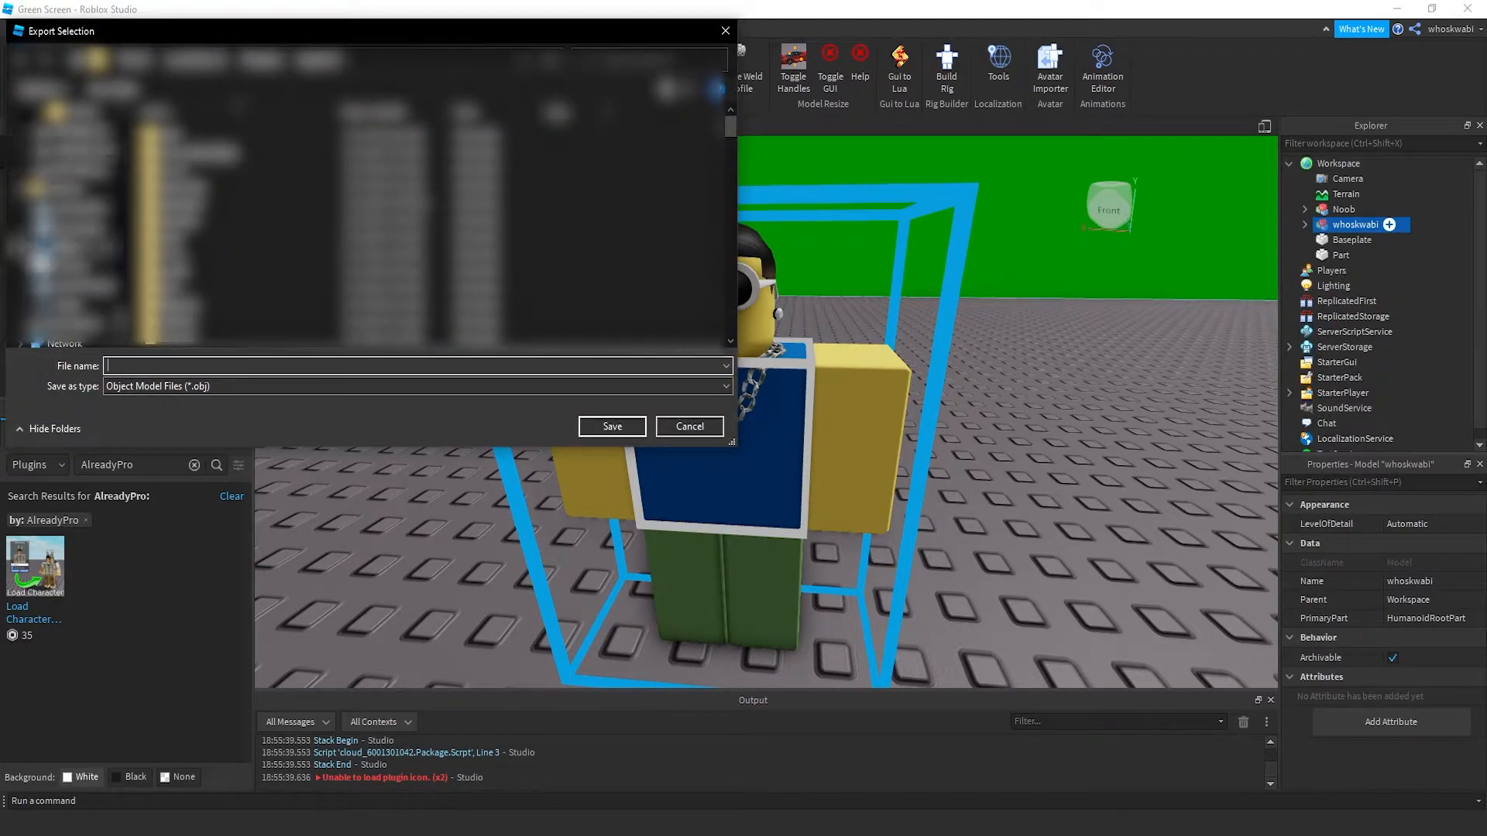
left_click(81, 254)
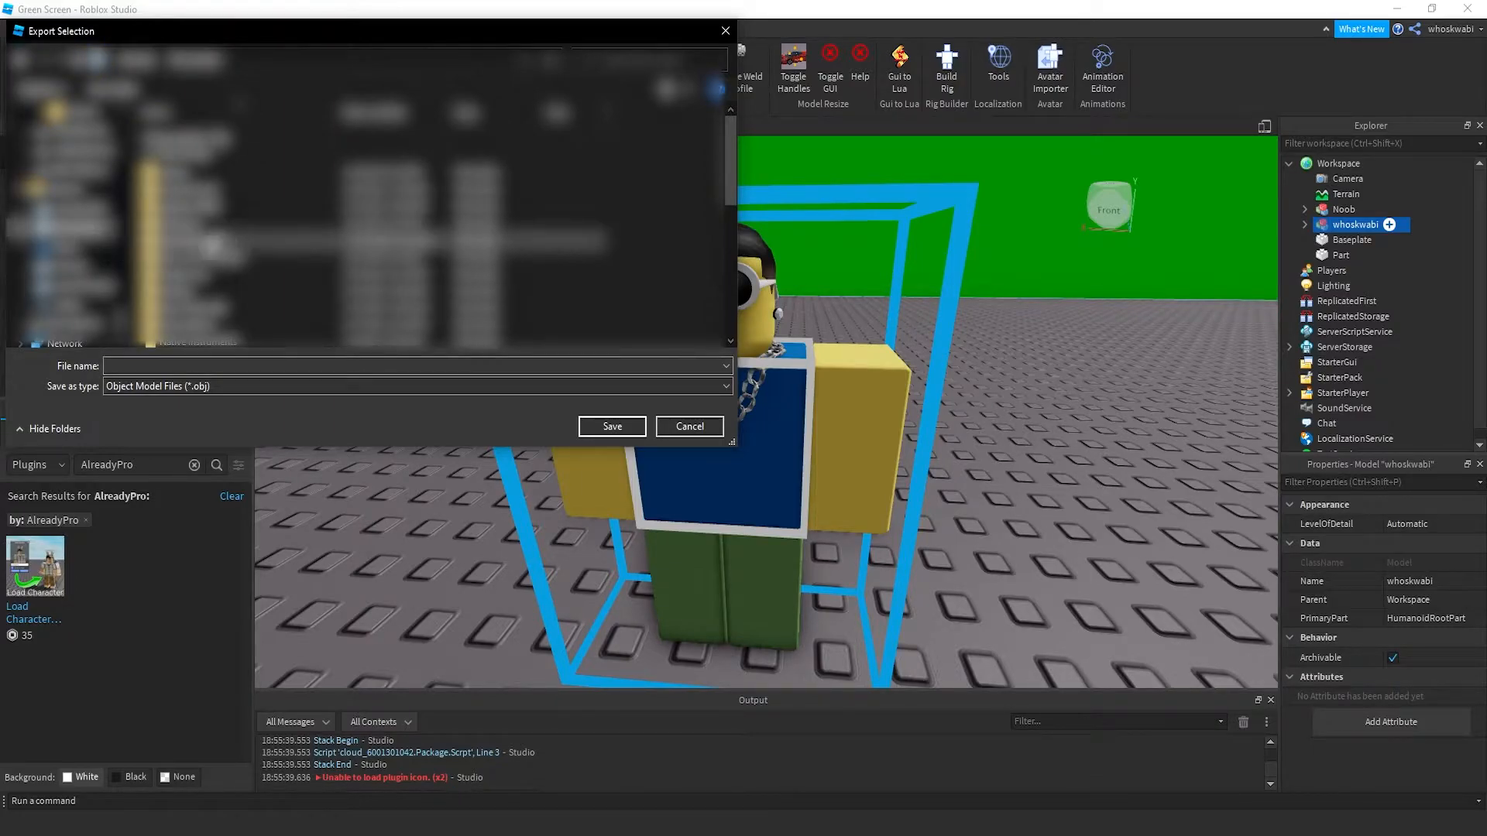
double_click(203, 276)
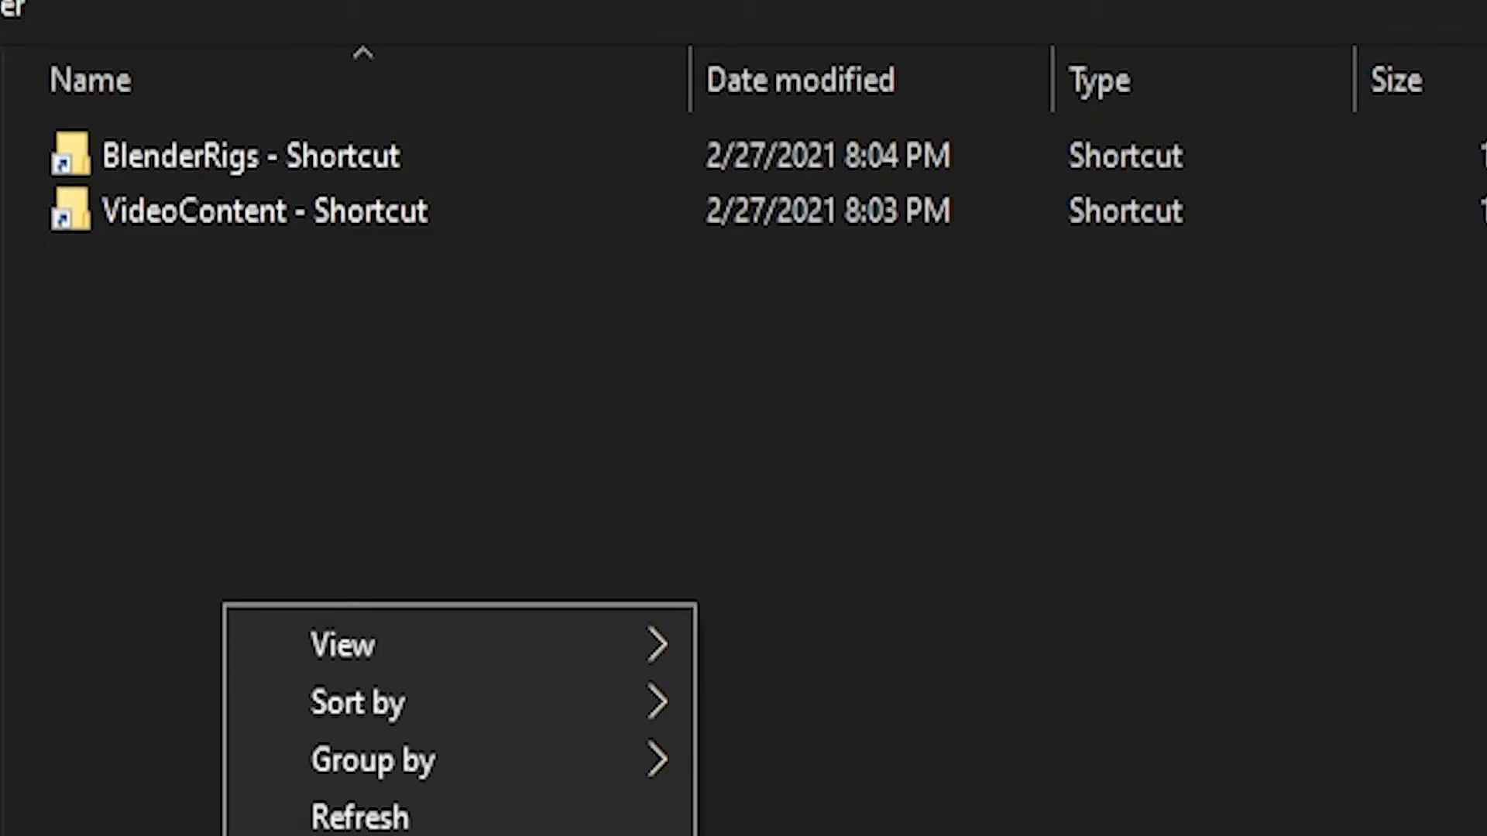
Create a Character Rigs folder with a Model subfolder inside it
key("ctrl+shift+n")
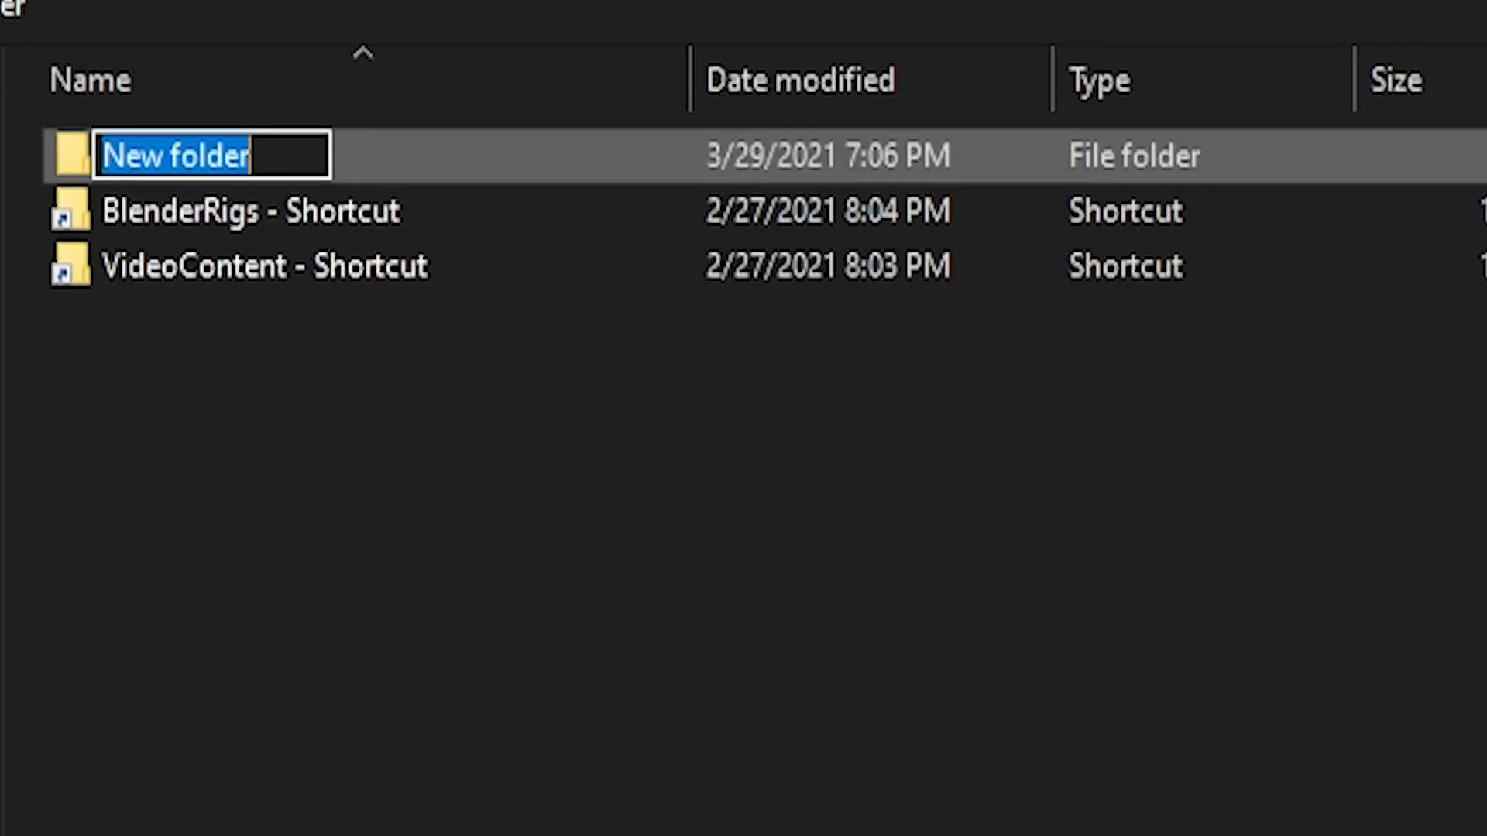
type("Ch")
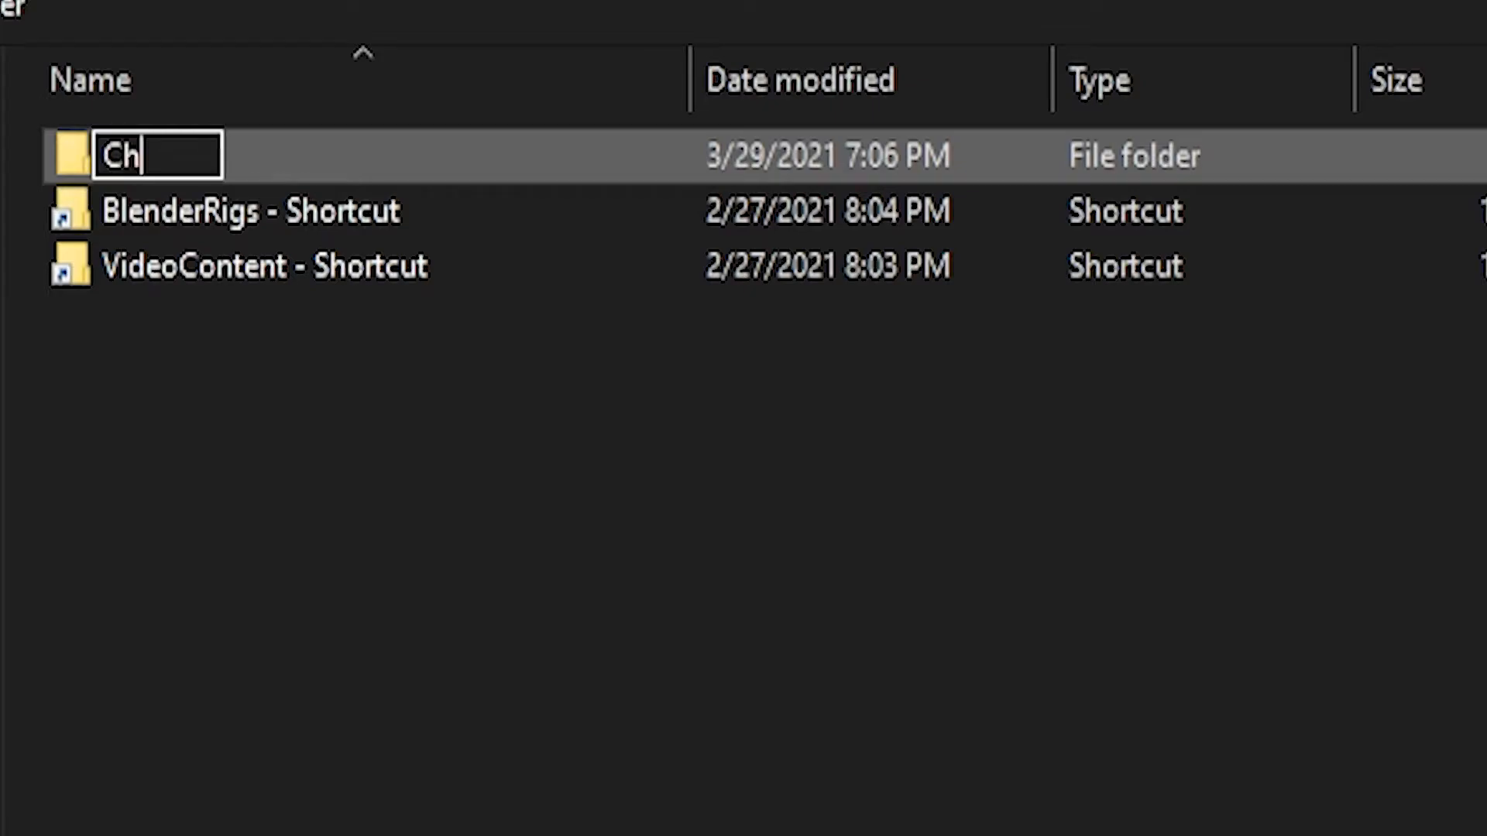
type("aracter Rigs")
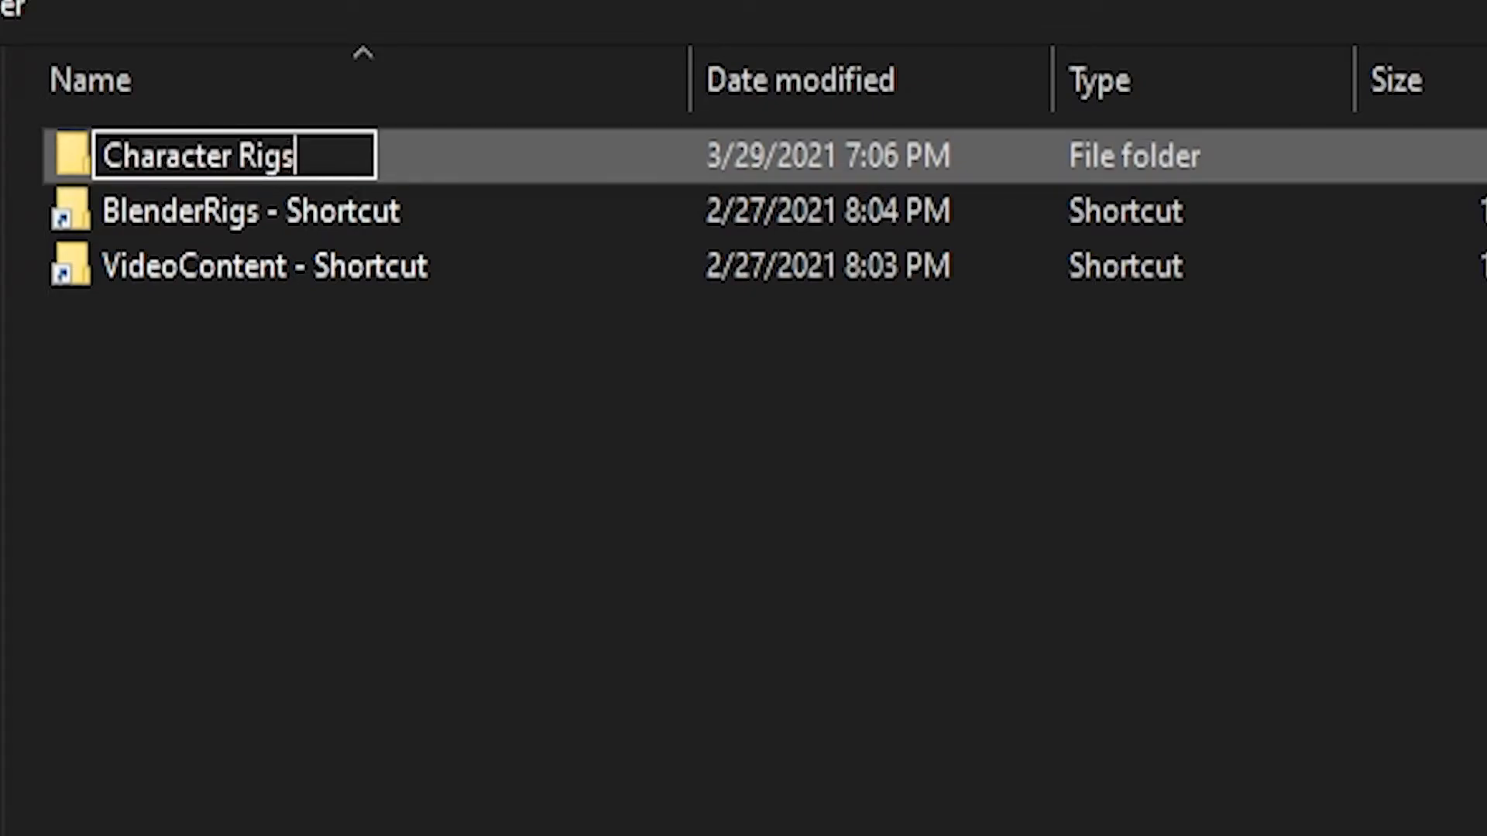
key("Return")
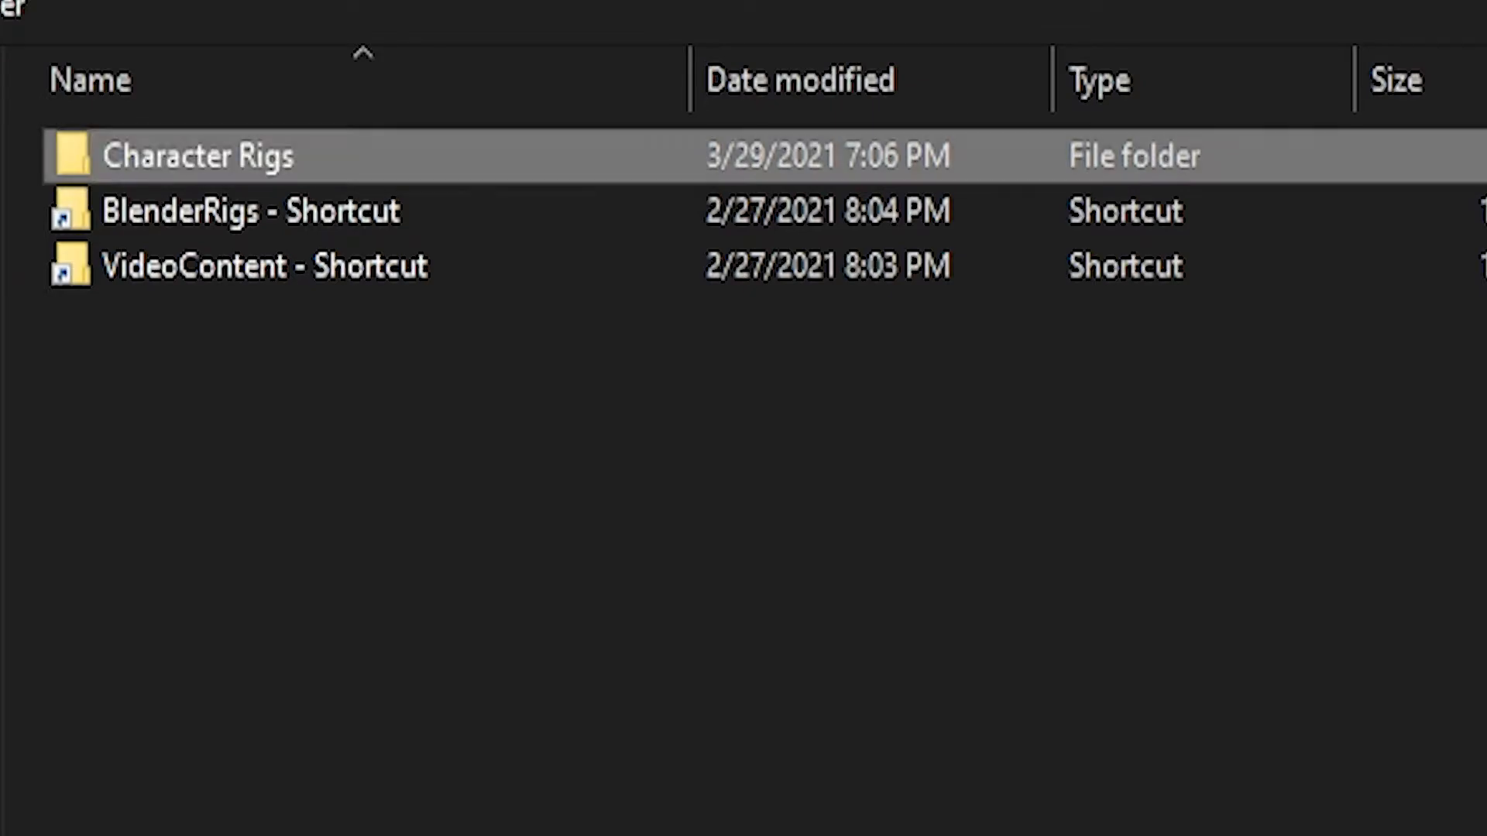
double_click(388, 160)
right_click(224, 328)
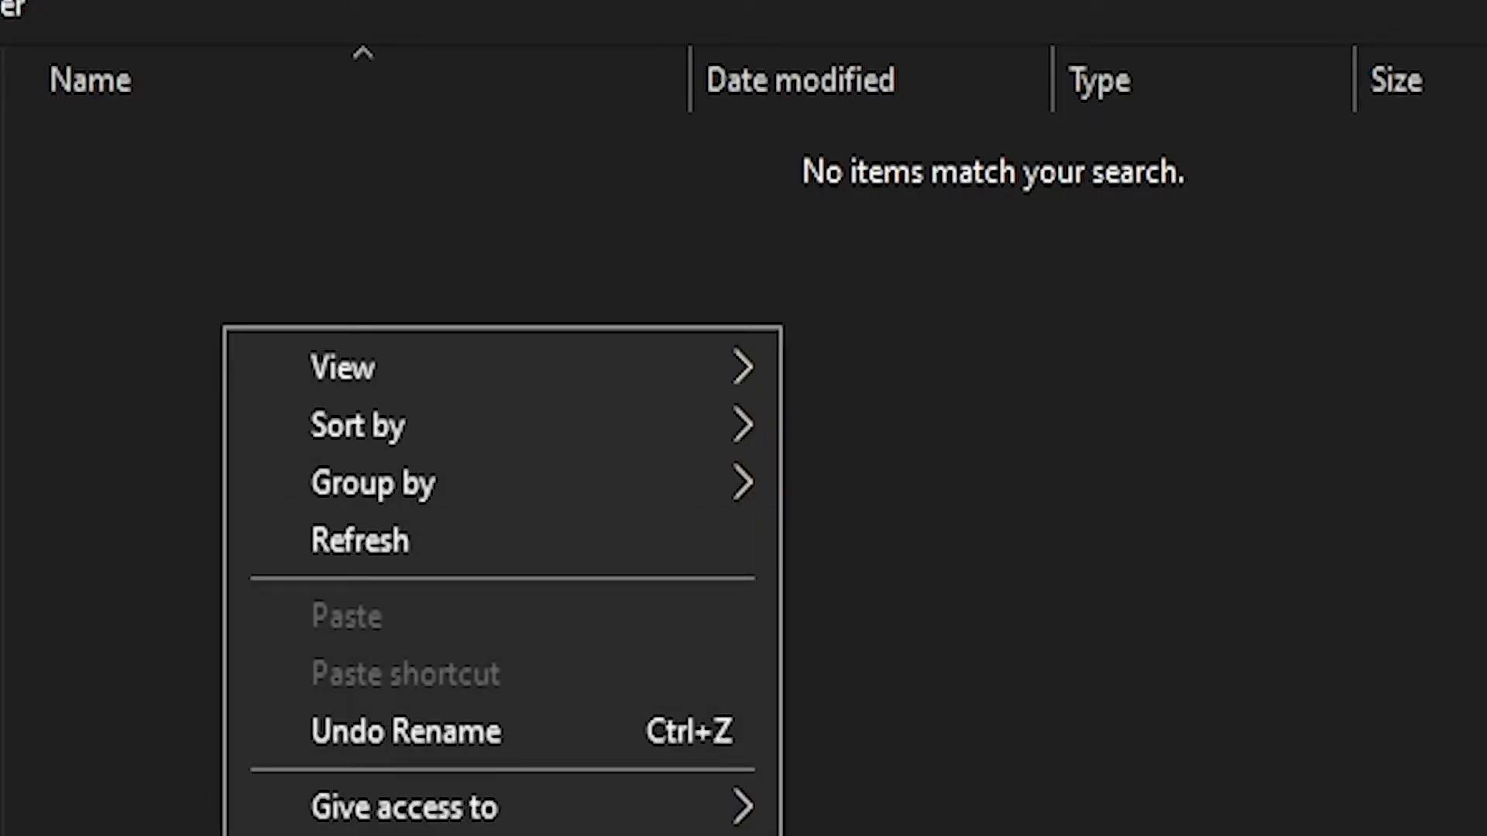
left_click(977, 835)
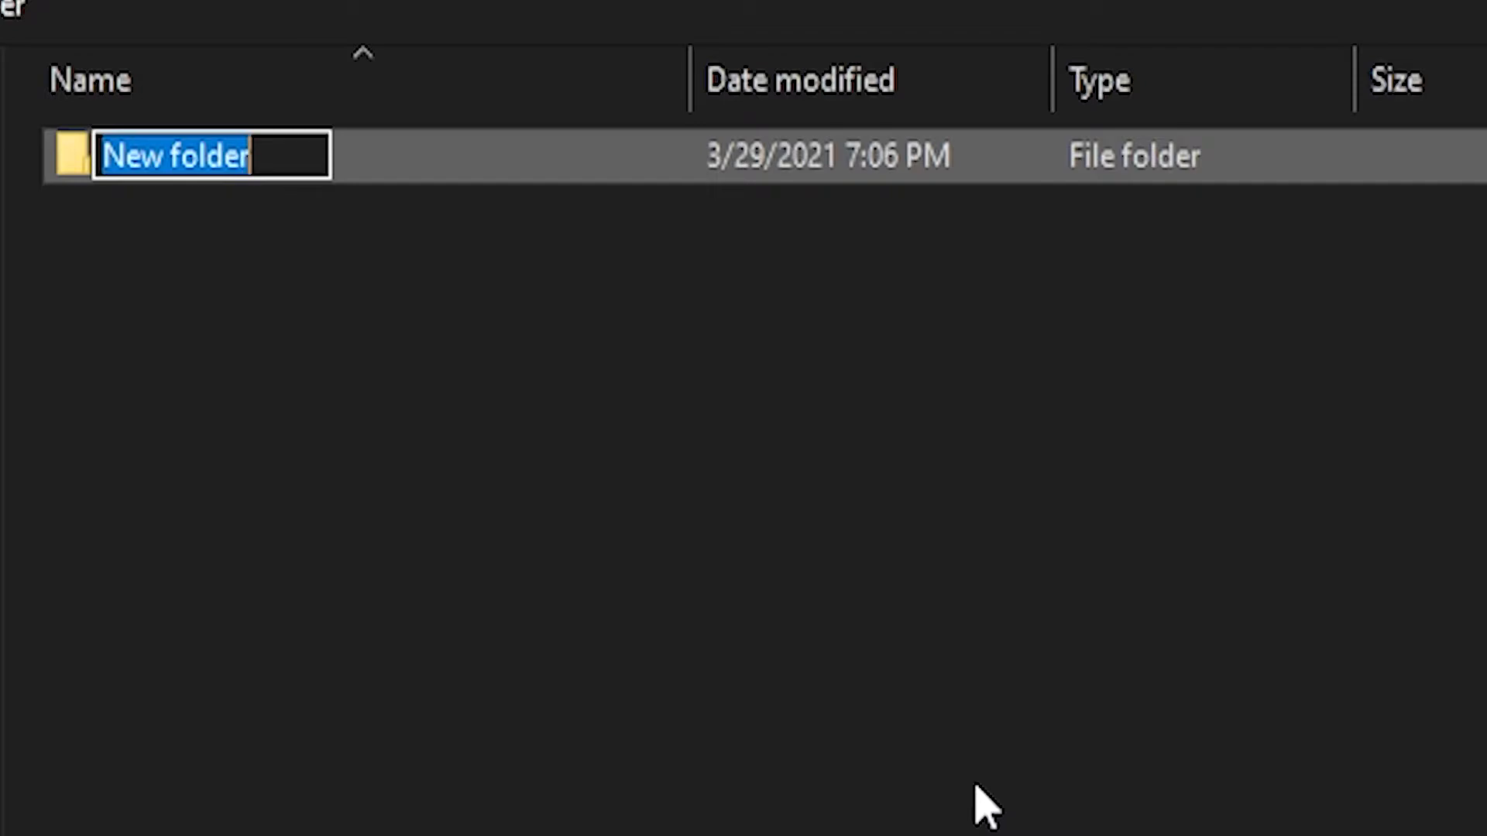
type("Model")
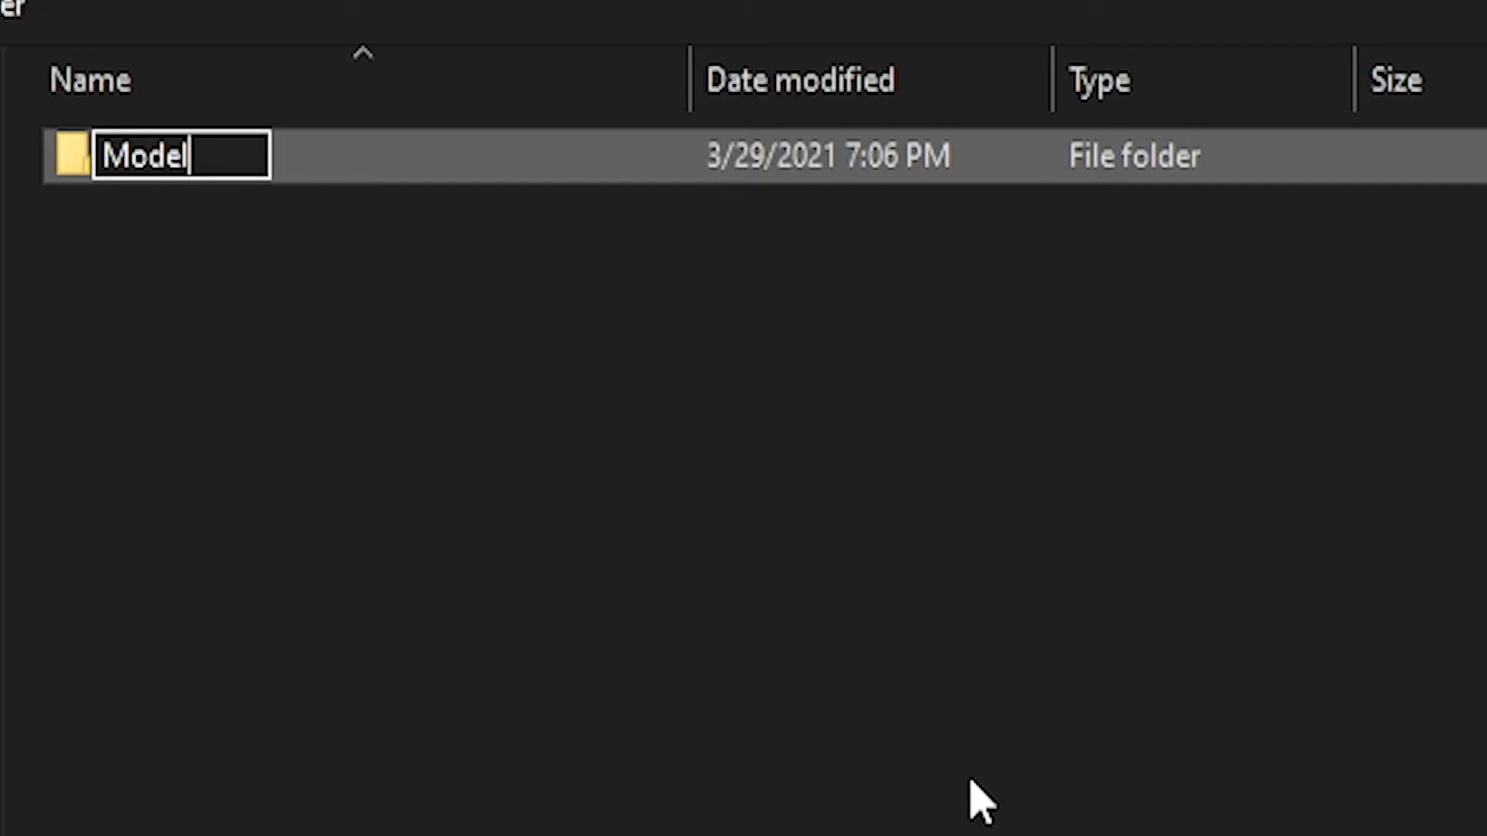
key("Return")
Add a Hair folder beside Model, open Model, and close the export window
left_click(418, 480)
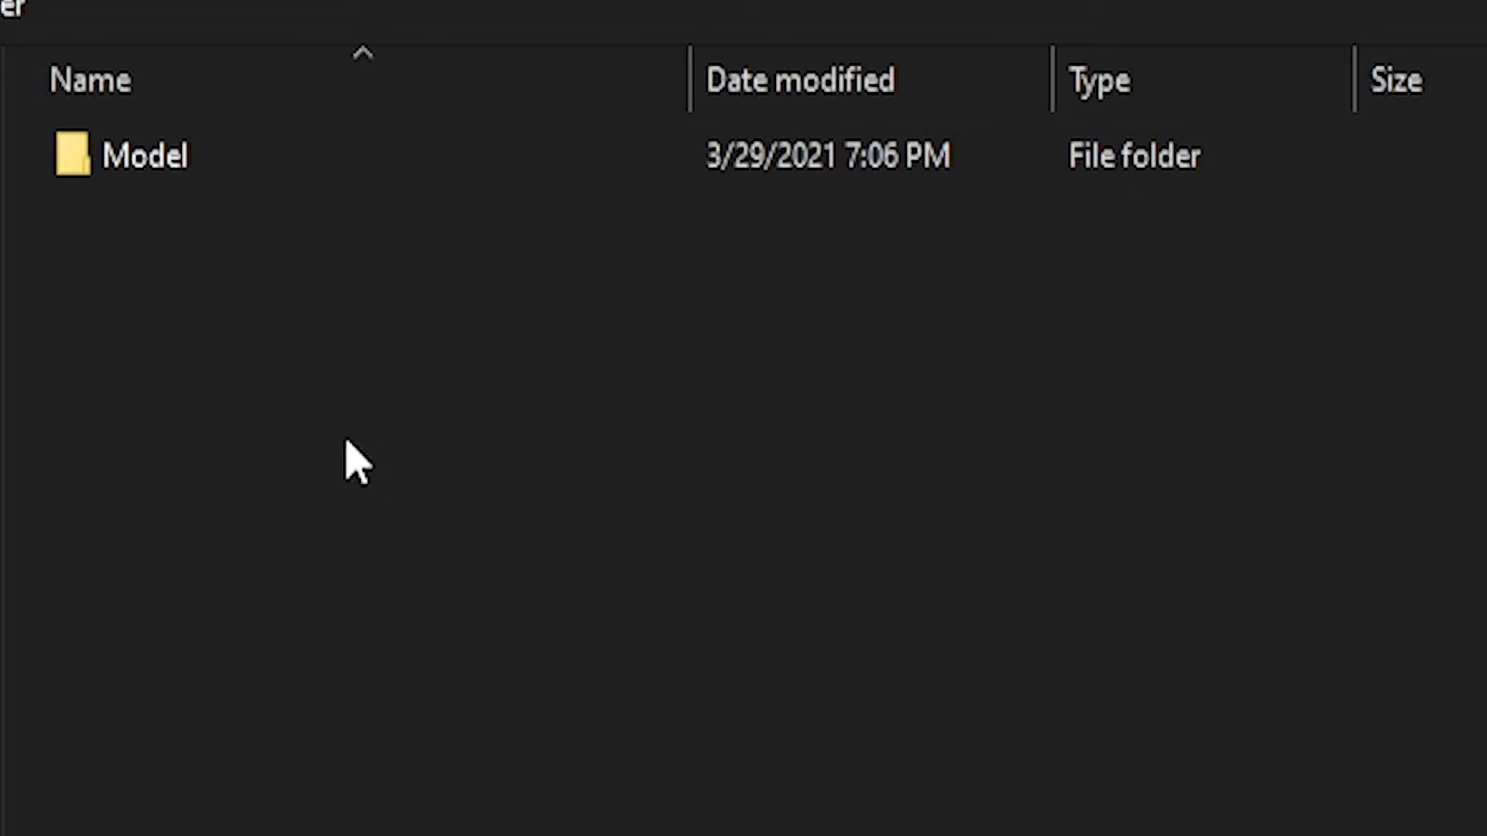
right_click(249, 404)
key("ctrl+shift+n")
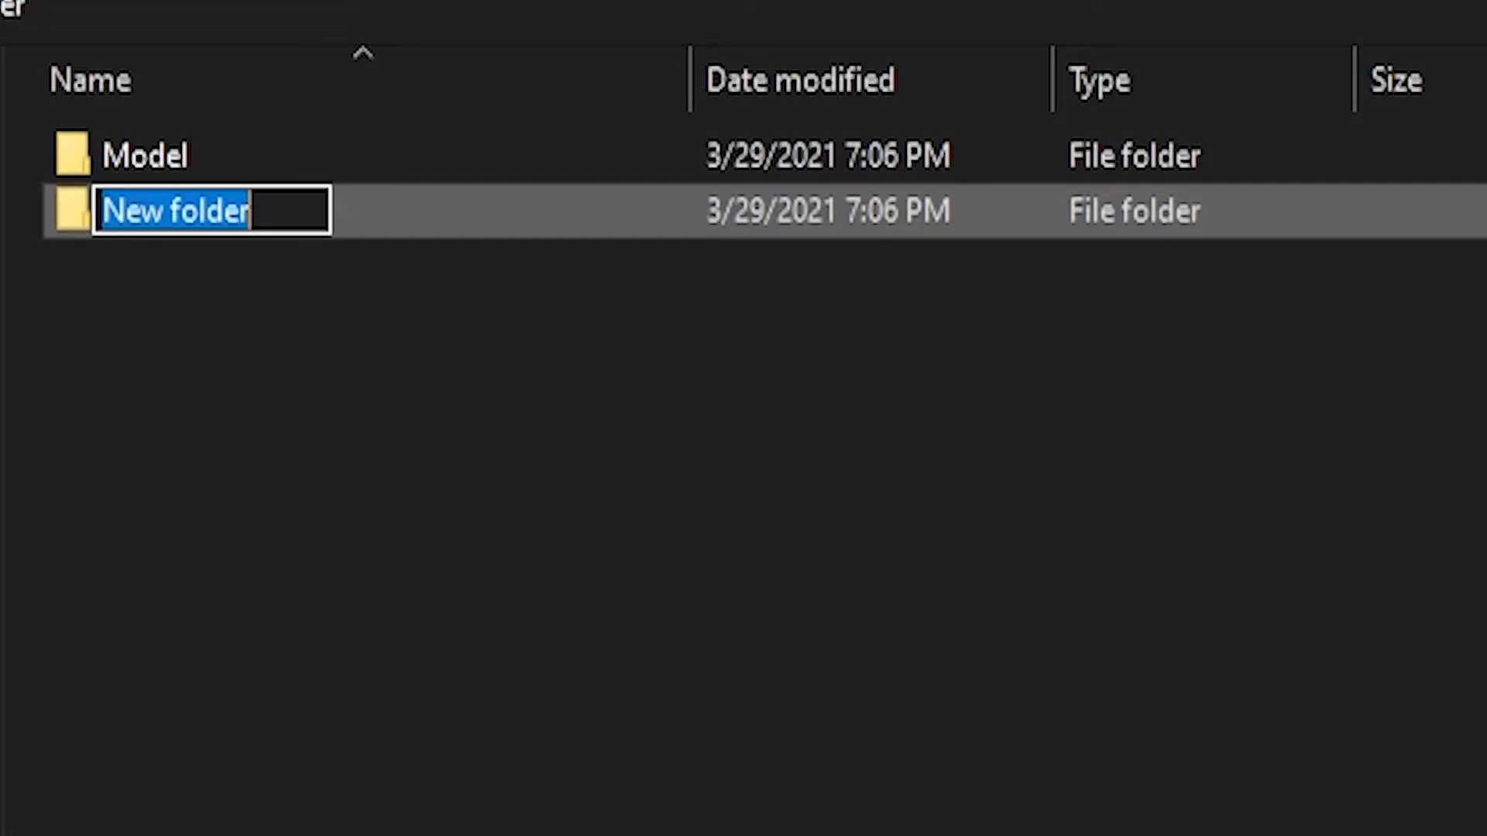
type("Hair")
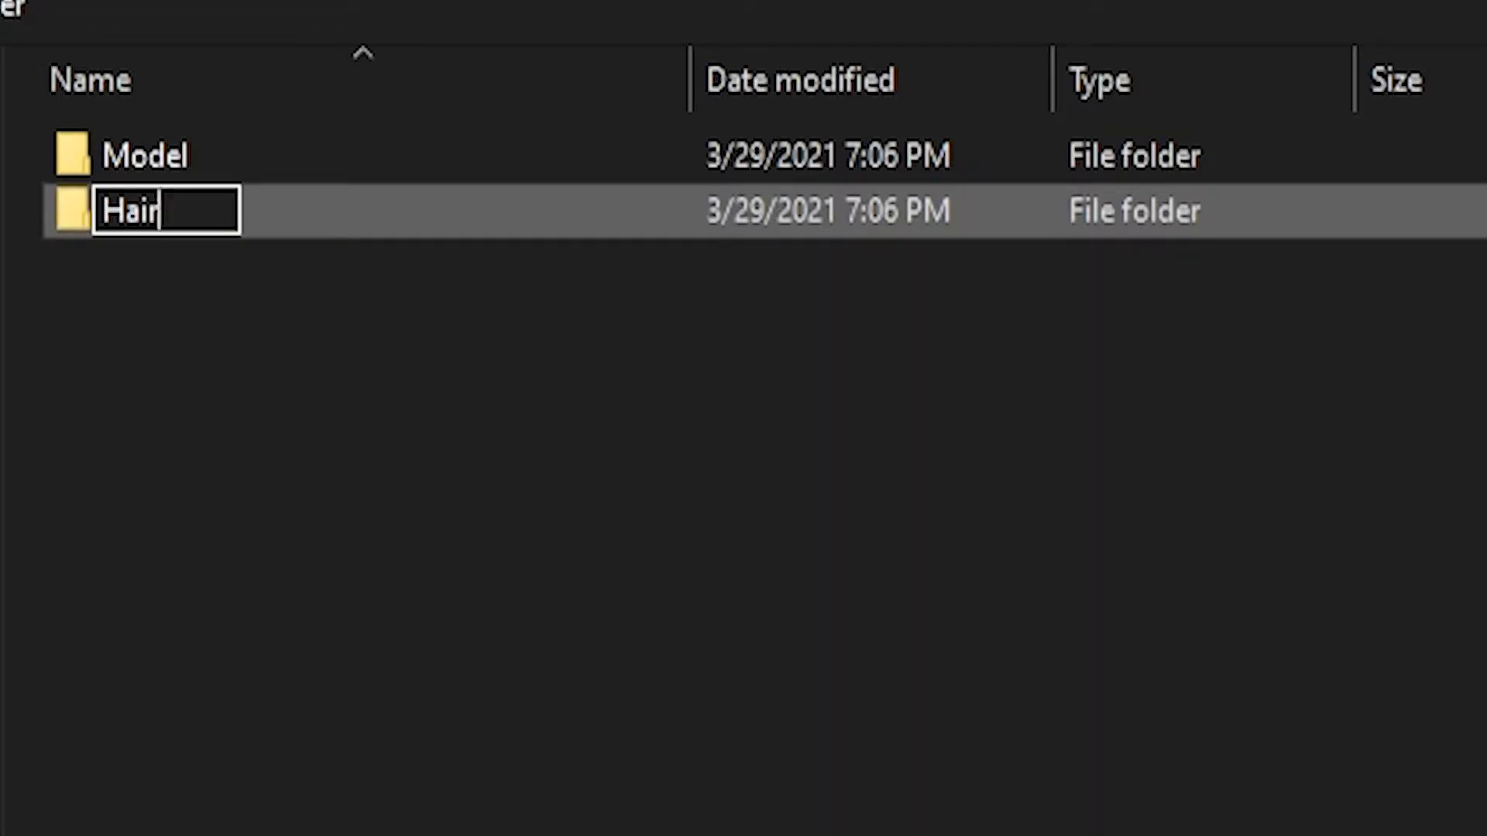
key("Return")
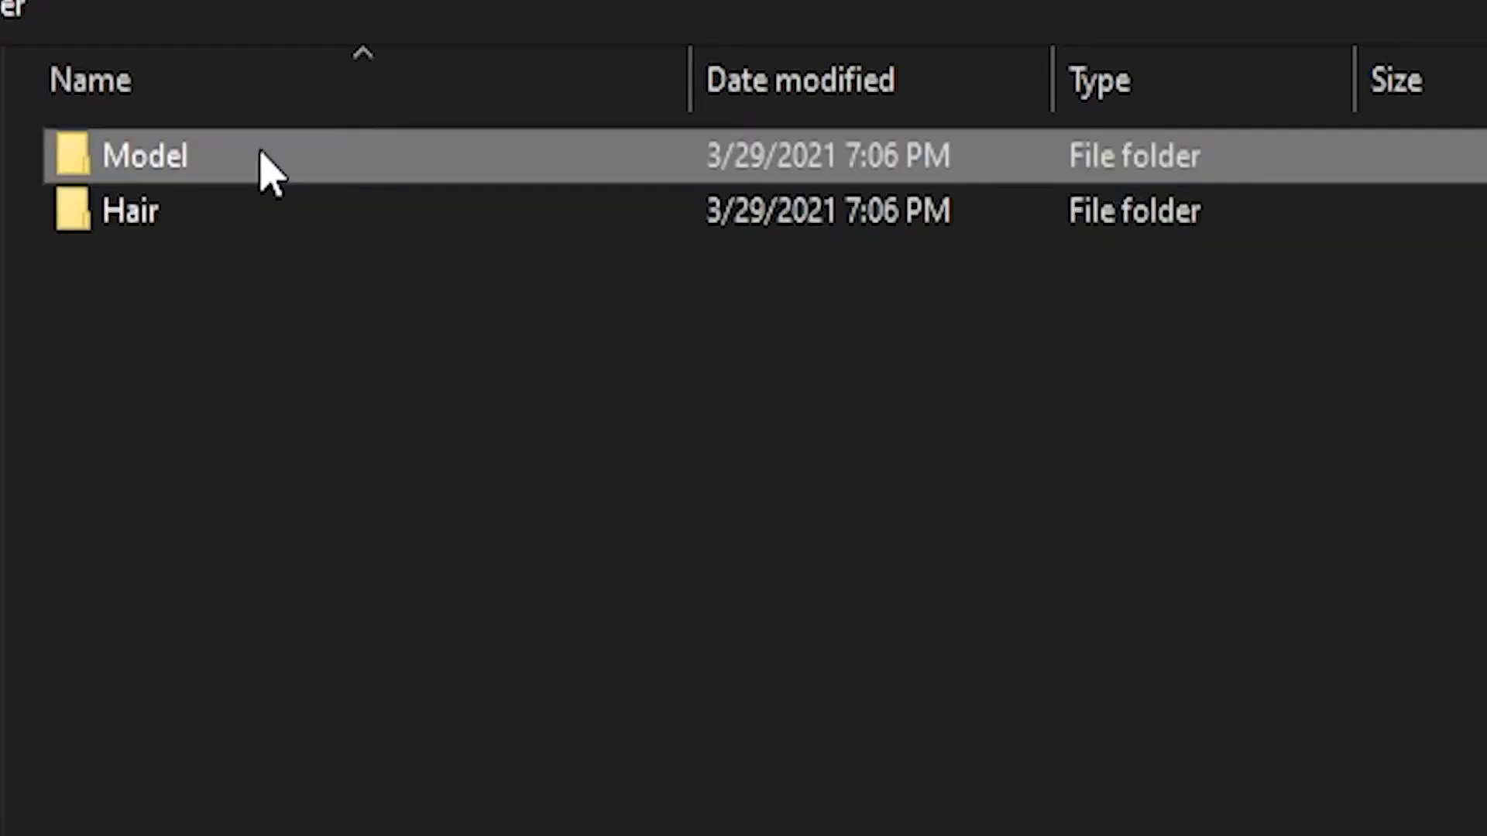
double_click(260, 153)
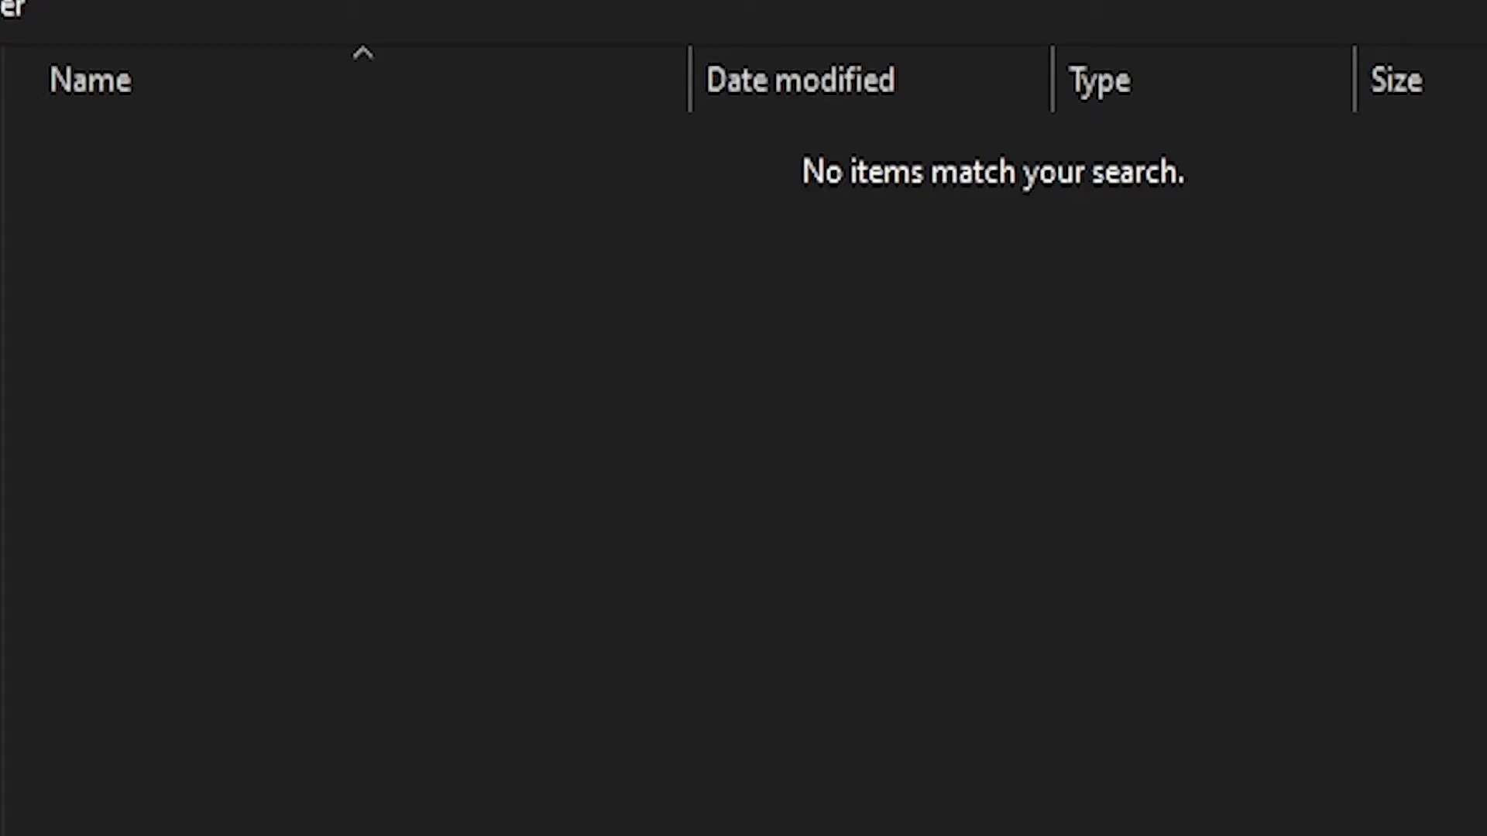
key("Return")
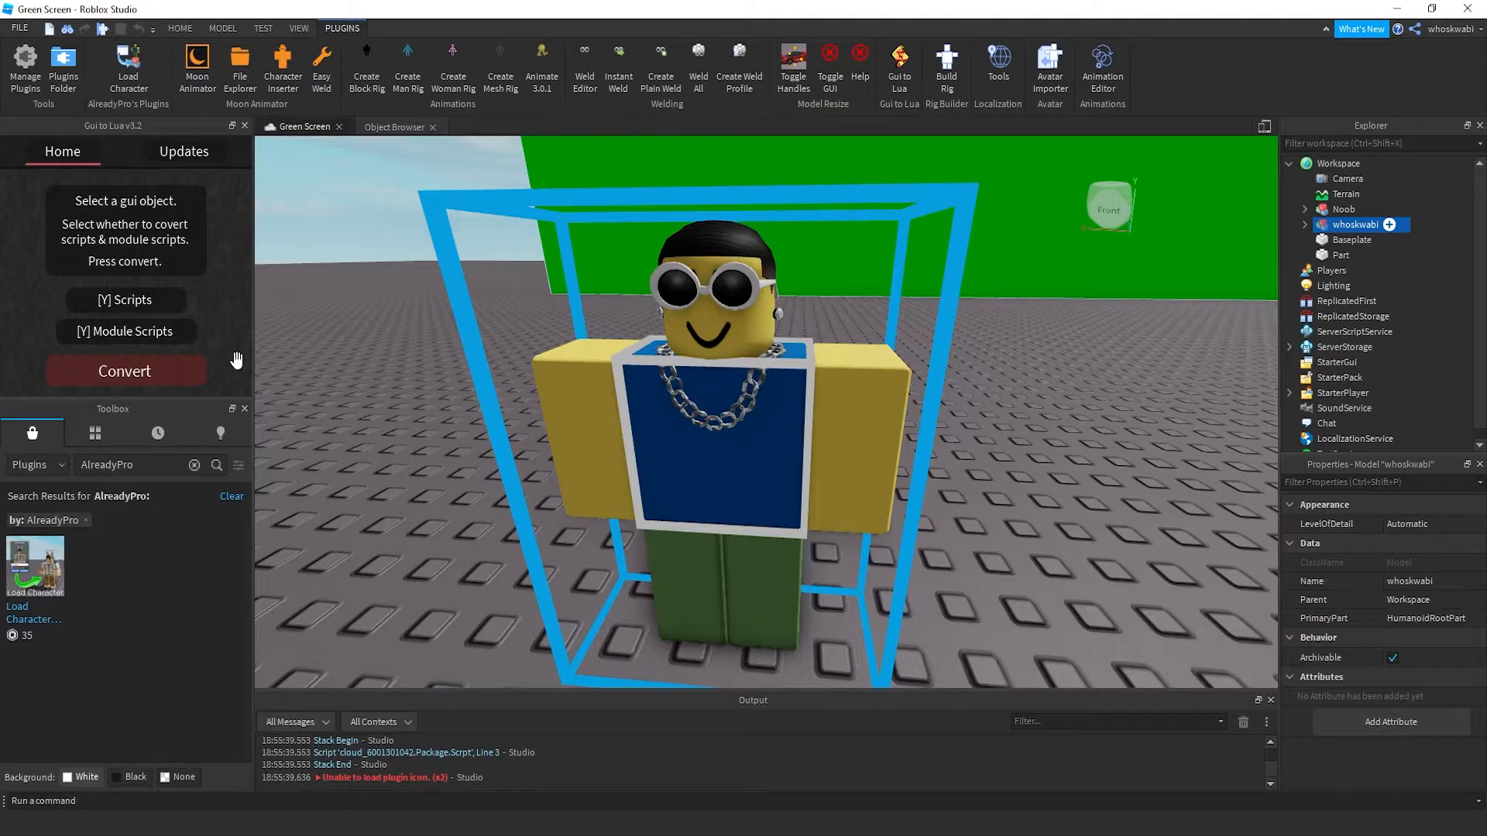
Delete the avatar's body parts: Torso, arms, legs, HumanoidRootPart and Head
left_click(736, 283)
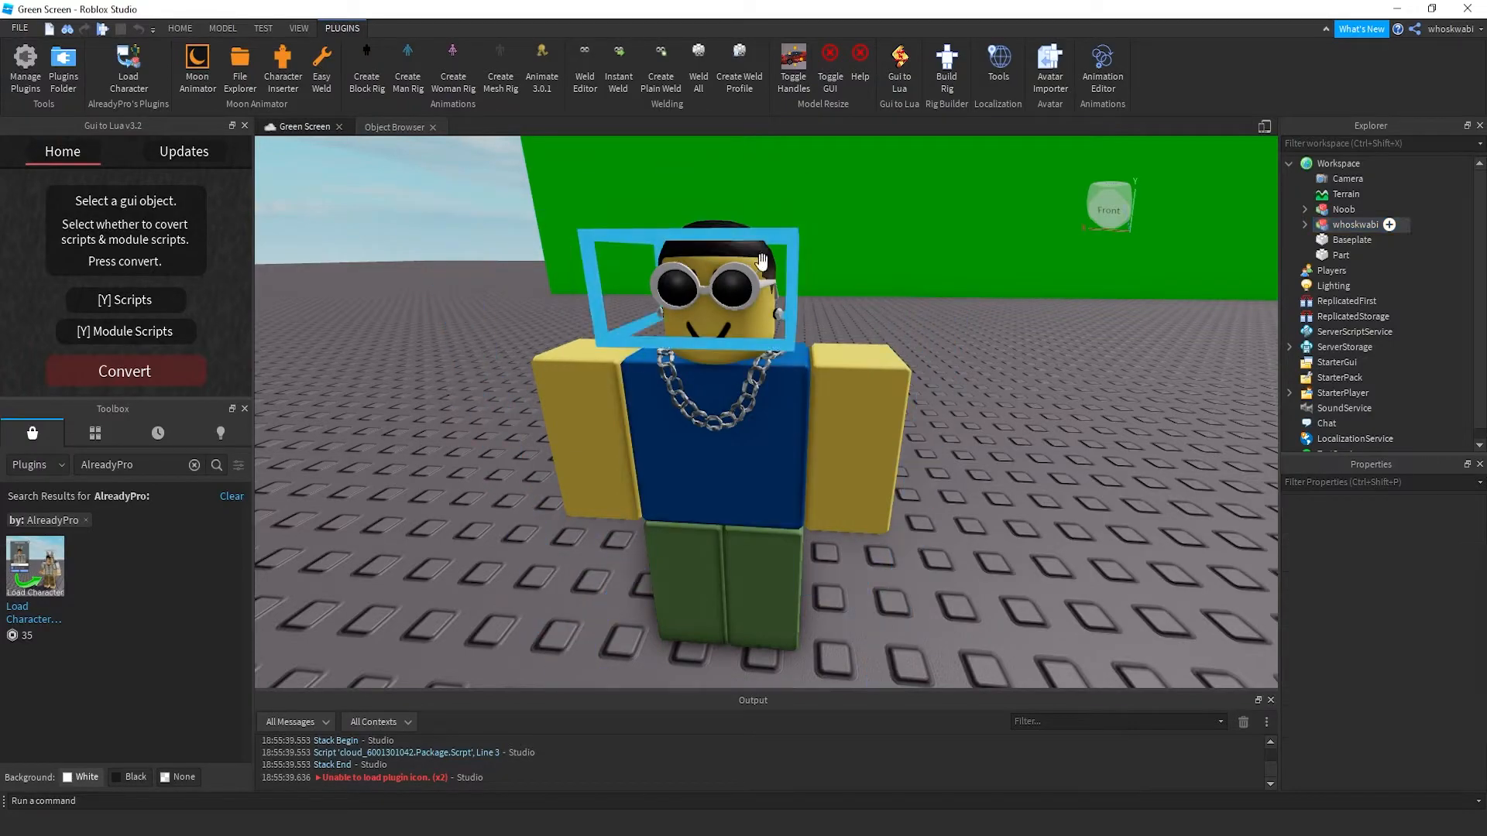
left_click(767, 503)
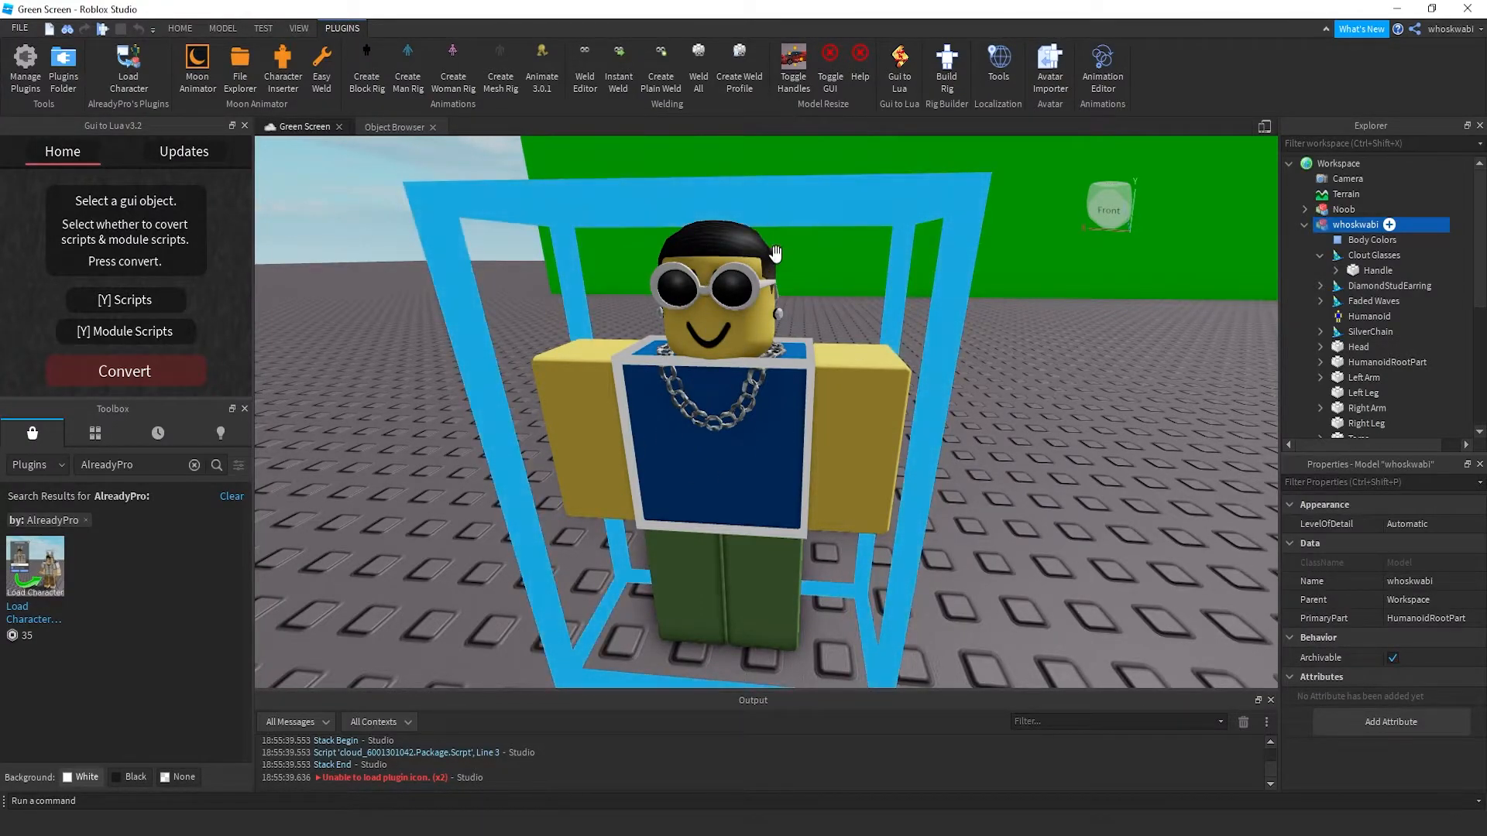
scroll(1363, 325, "down", 2)
left_click(1351, 353)
left_click(1349, 337, "shift")
left_click(1350, 324, "shift")
left_click(1350, 304, "shift")
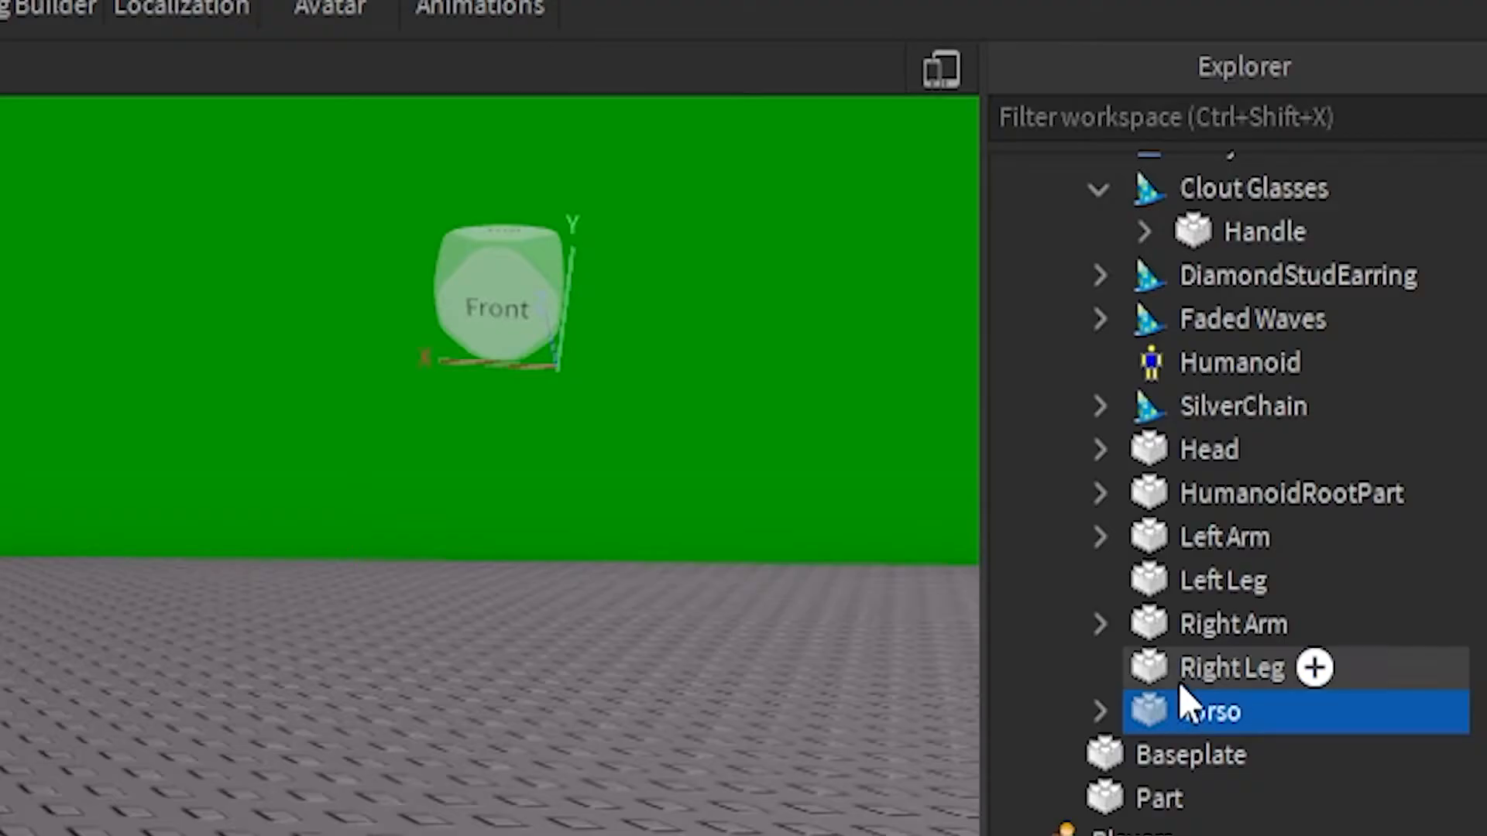
left_click(1185, 542, "shift")
left_click(1158, 498, "shift")
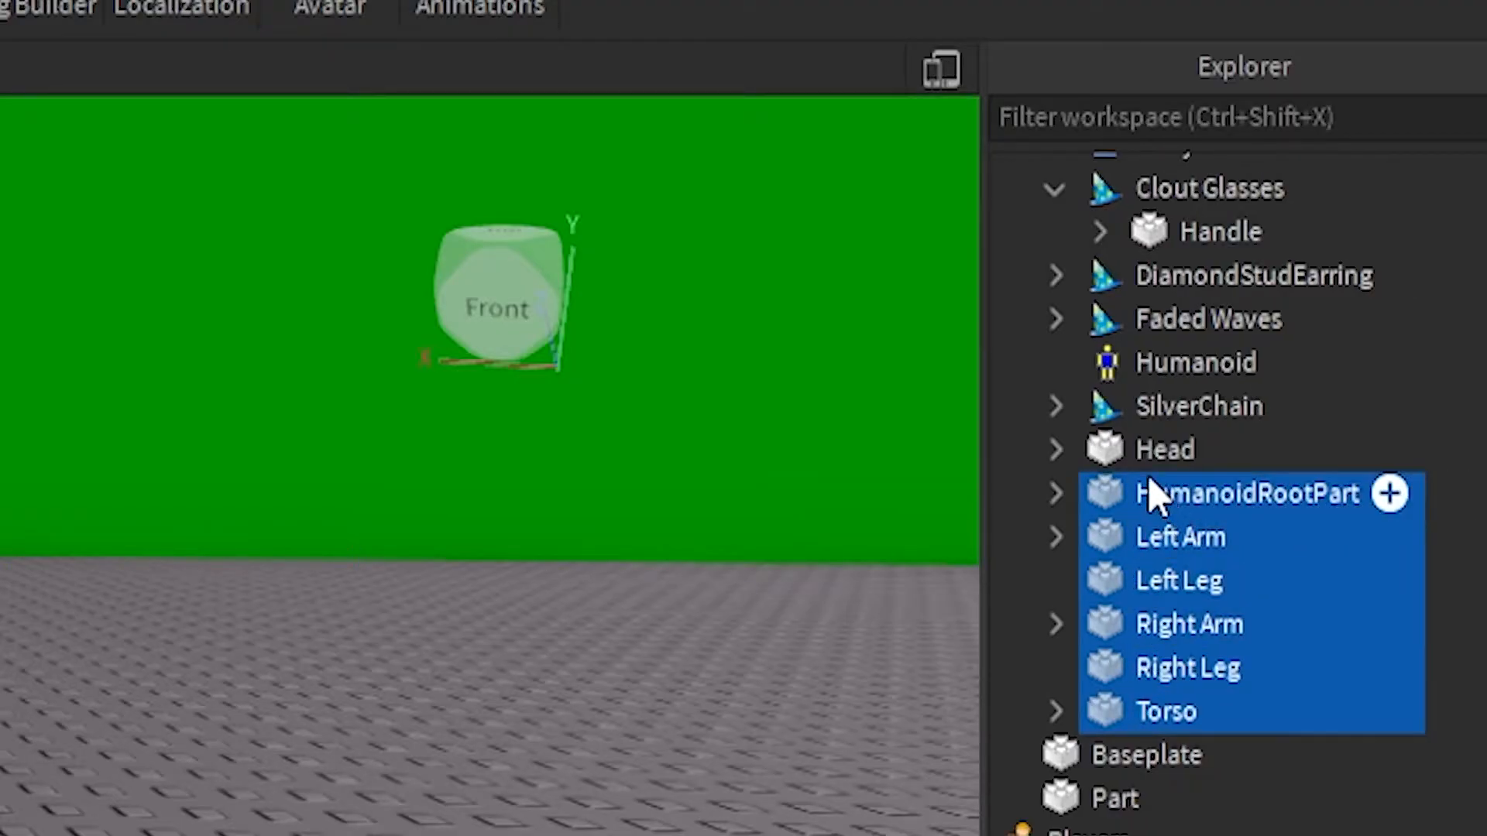
left_click(1159, 451, "shift")
key("Delete")
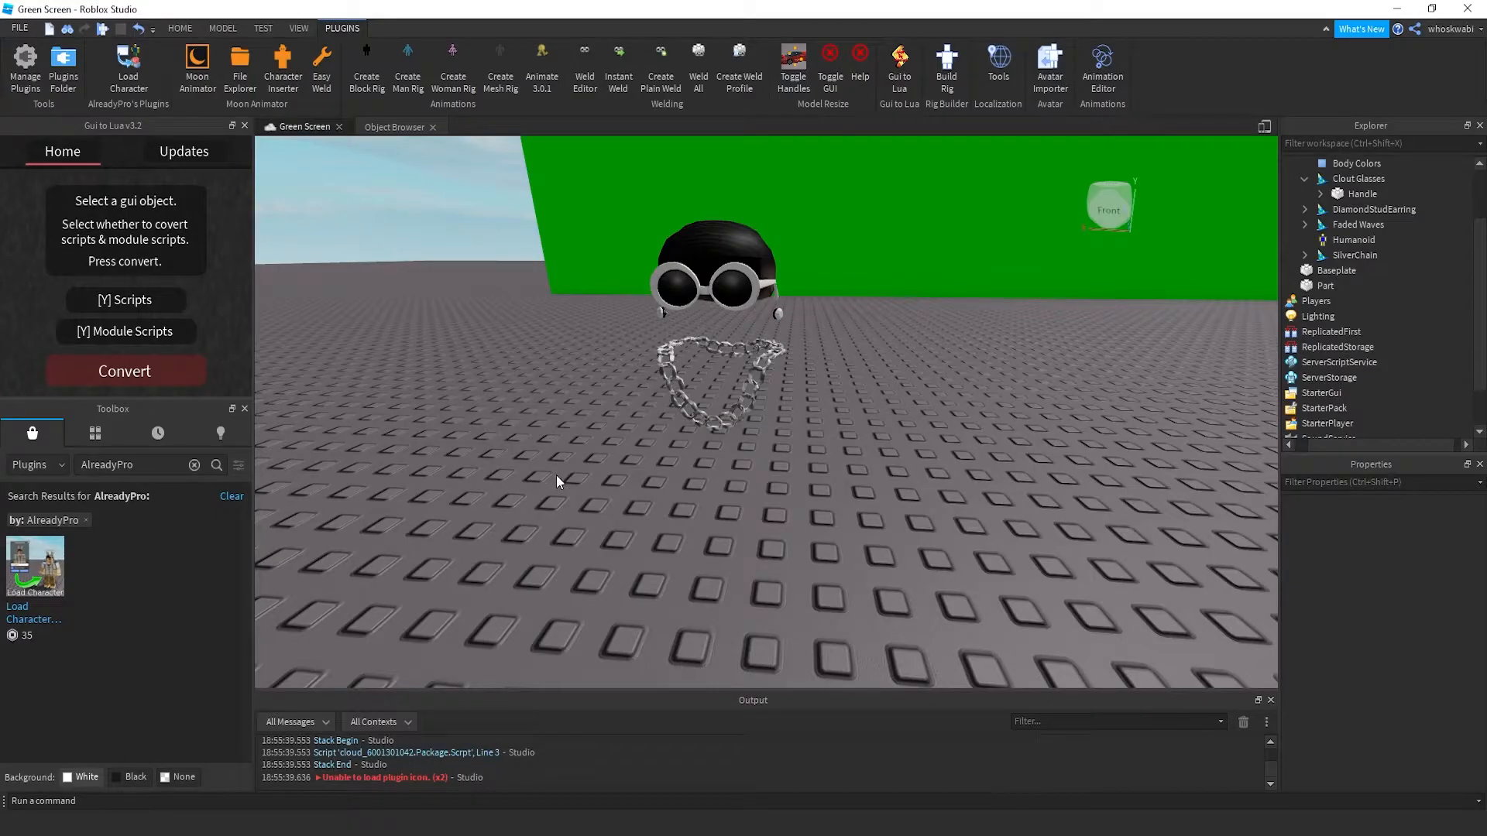
Export the remaining accessories into the Character Rigs\Hair folder
left_click(738, 277)
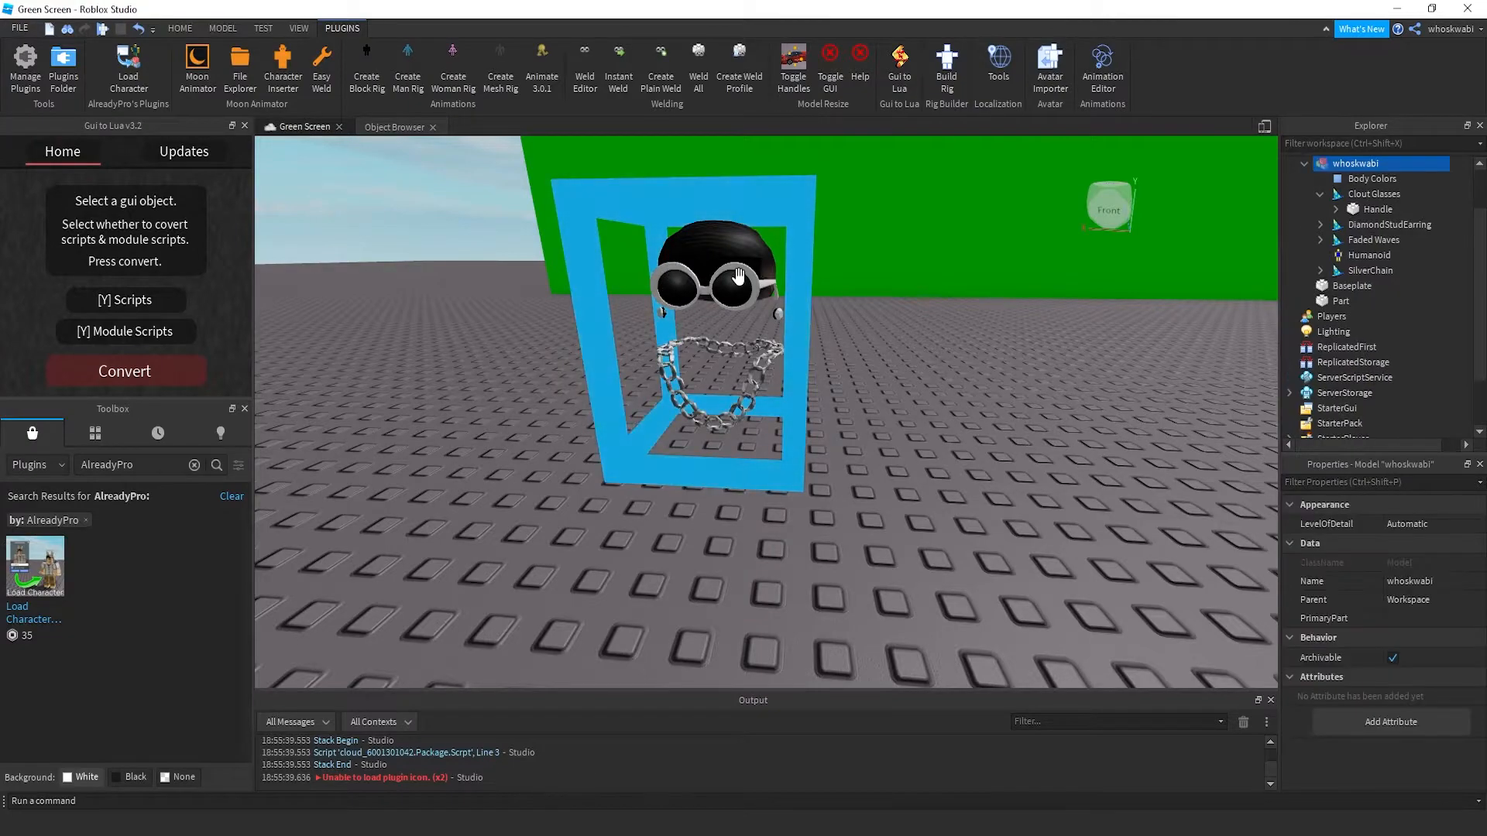
right_click(1344, 168)
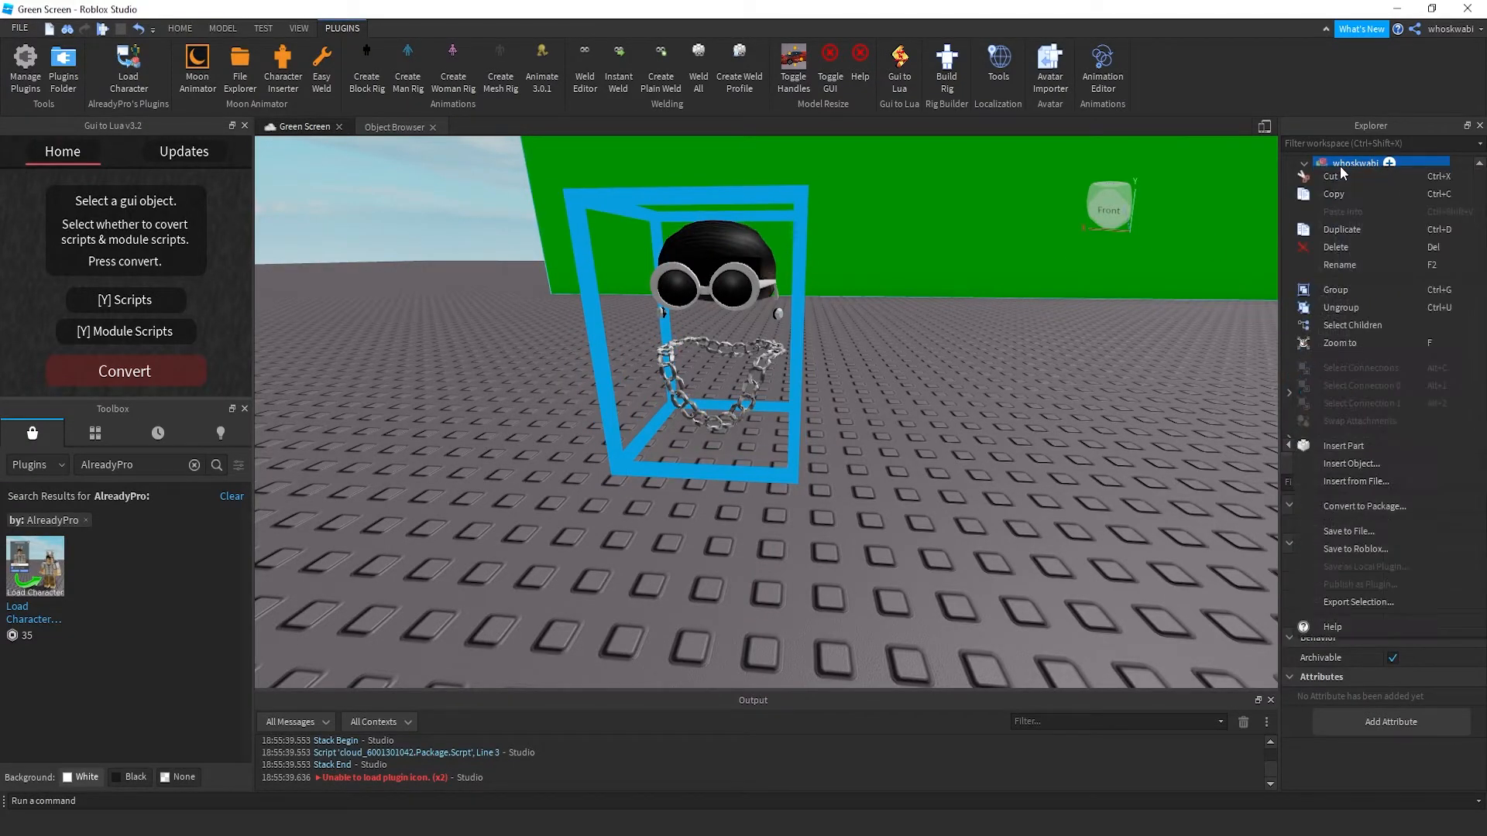
left_click(1352, 603)
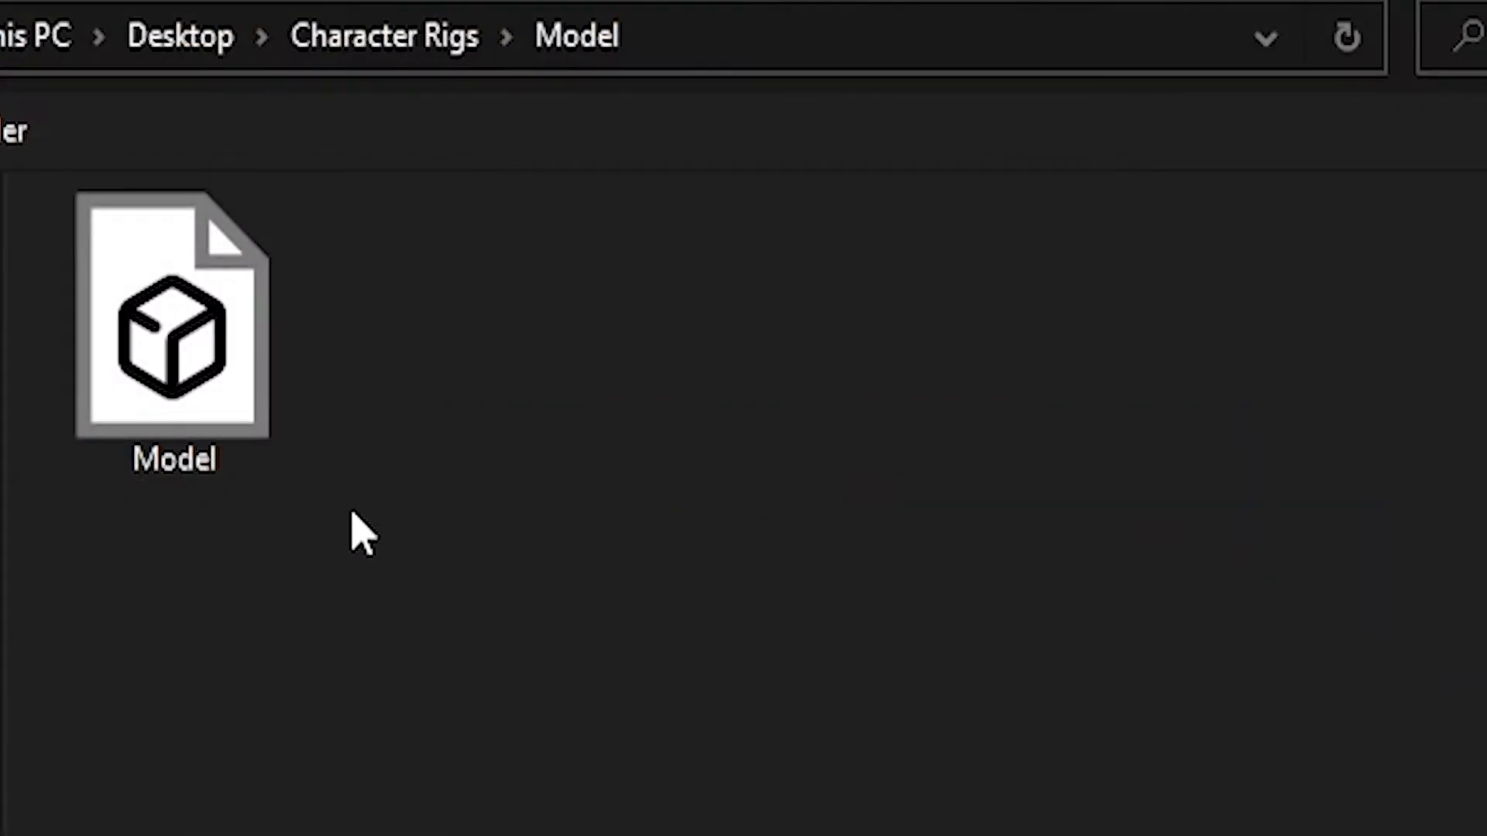
left_click(472, 36)
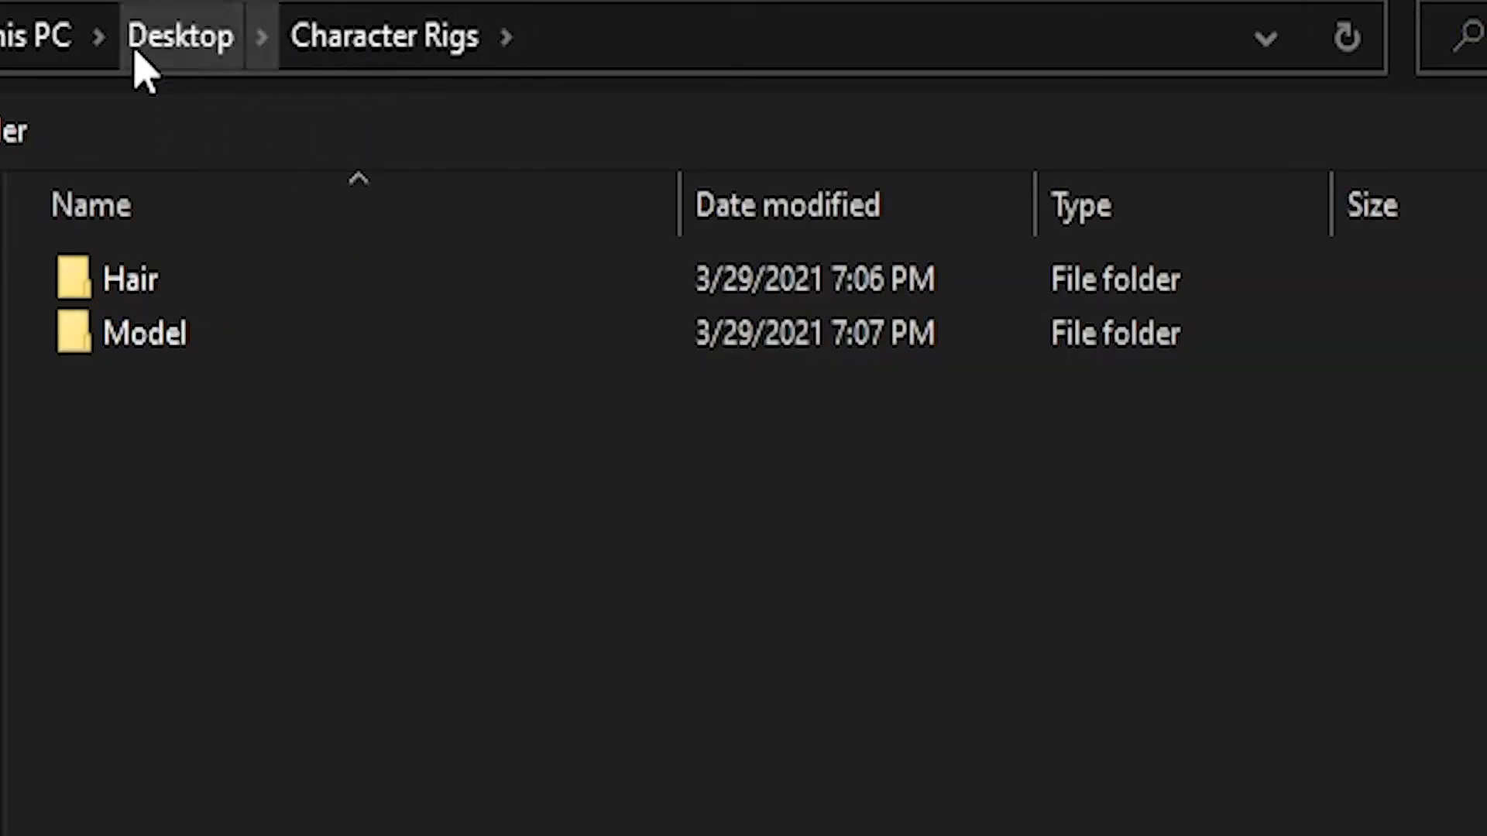
double_click(216, 282)
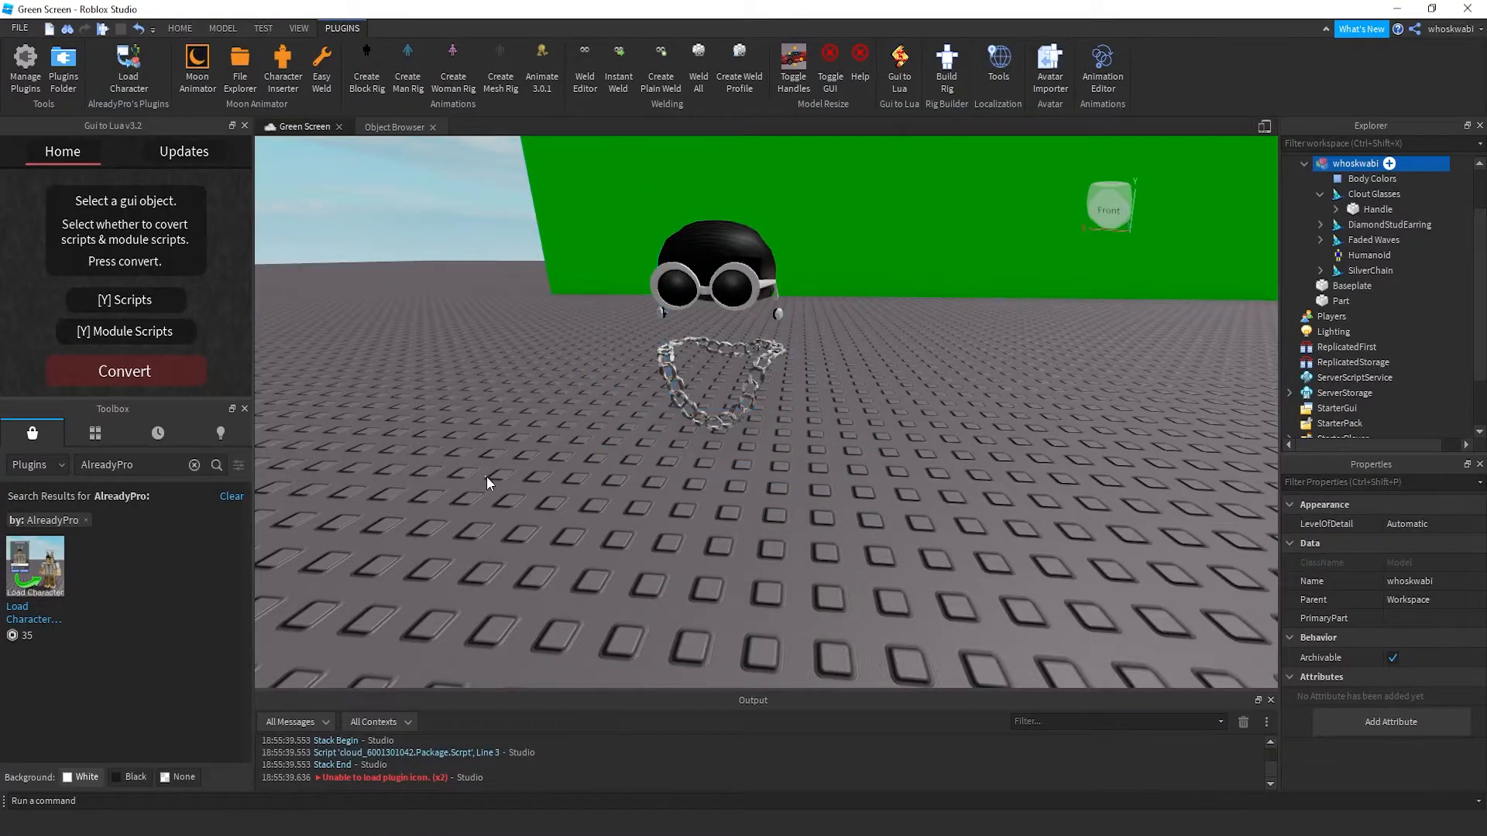
Look over the leftover accessories, then close Roblox Studio without saving
left_click(488, 478)
scroll(587, 462, "down", 4)
right_click_drag(587, 462, 605, 478)
scroll(606, 477, "up", 2)
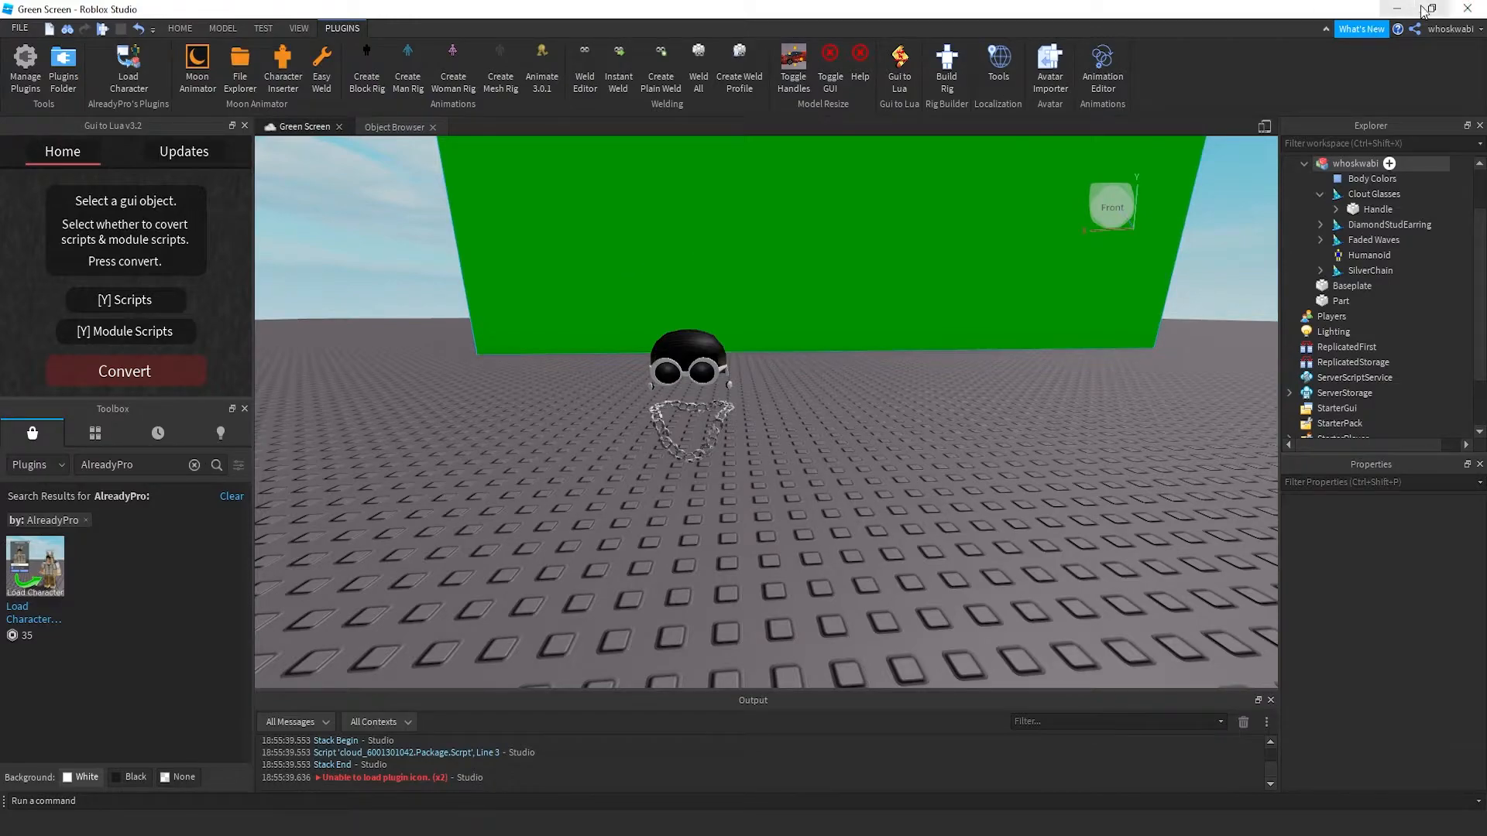
left_click(1469, 8)
left_click(735, 438)
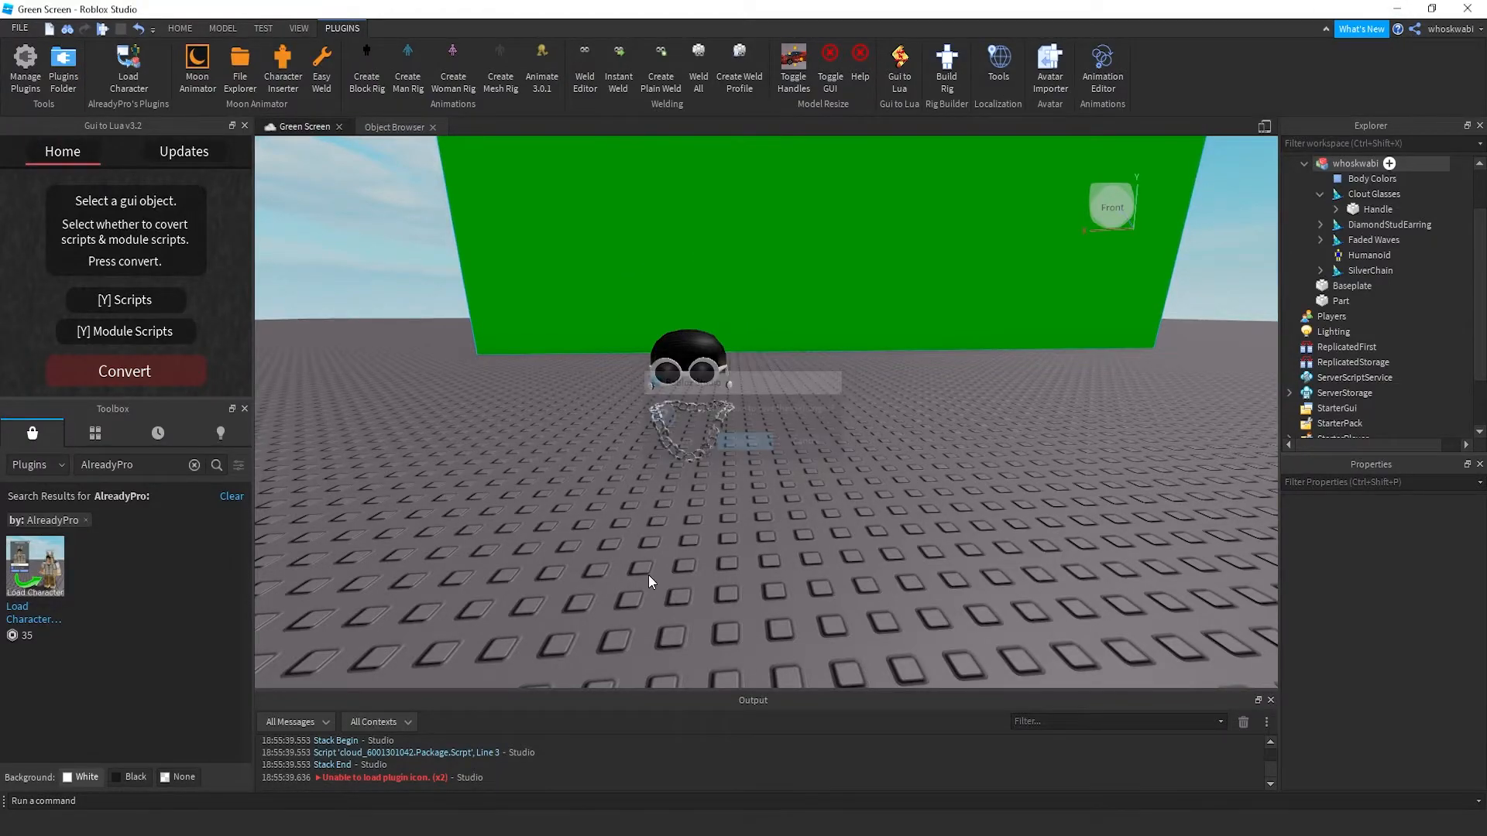
Switch the rig from Pose Mode to Object Mode and delete the red spiky hair
left_click(348, 233)
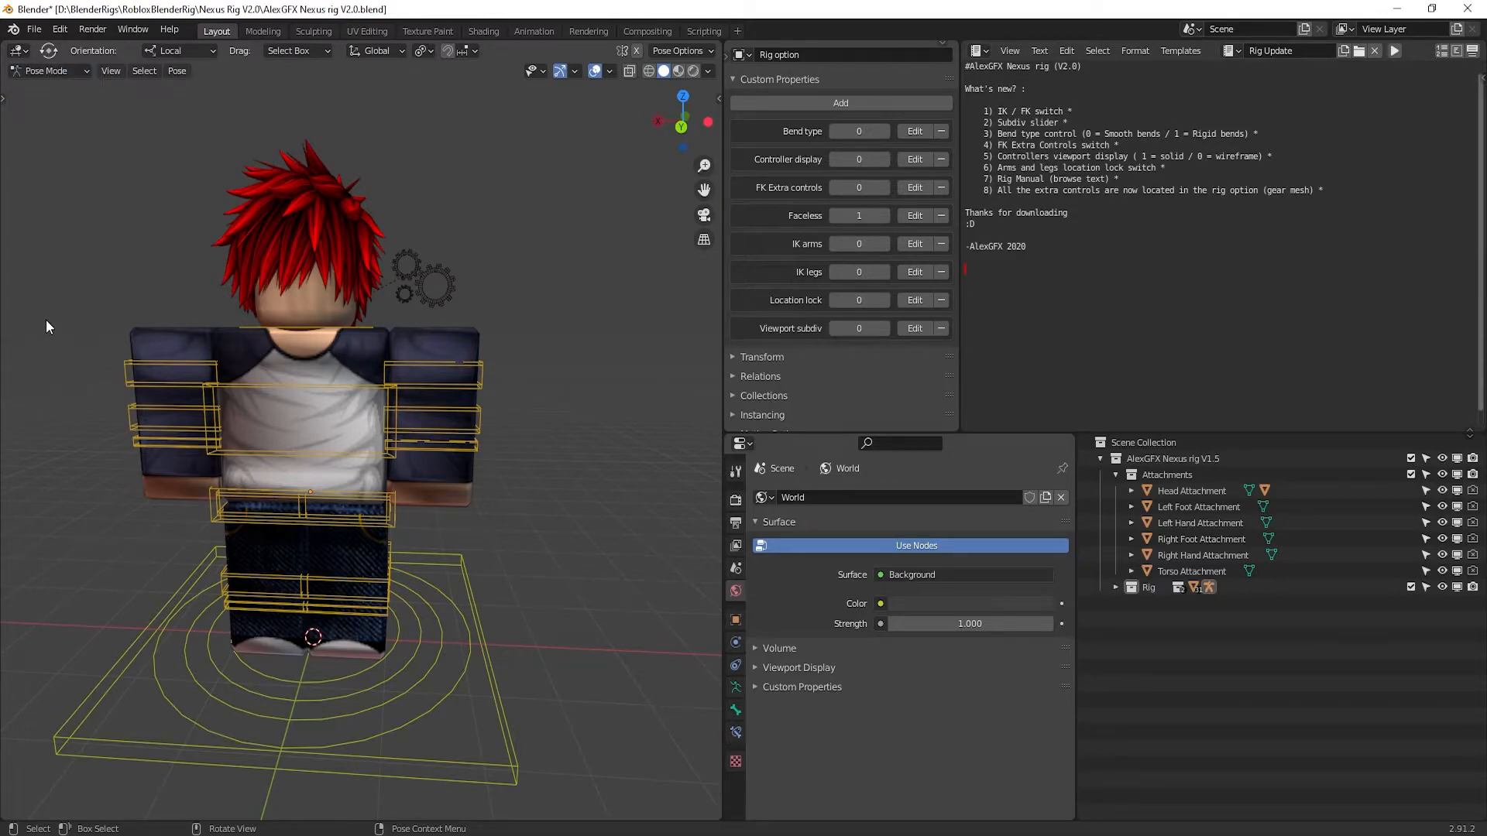
left_click(63, 71)
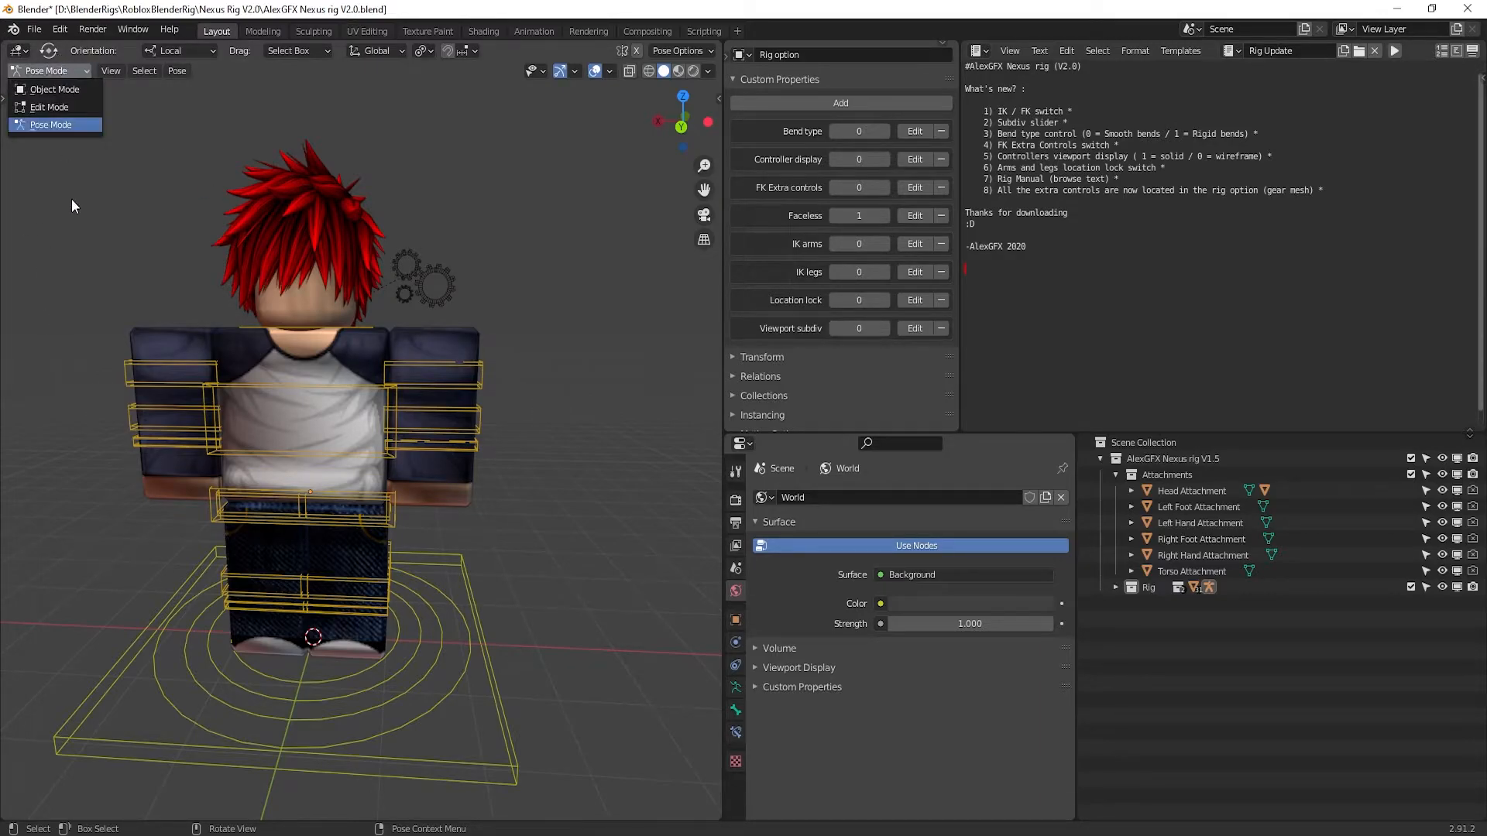
left_click(71, 93)
left_click(328, 220)
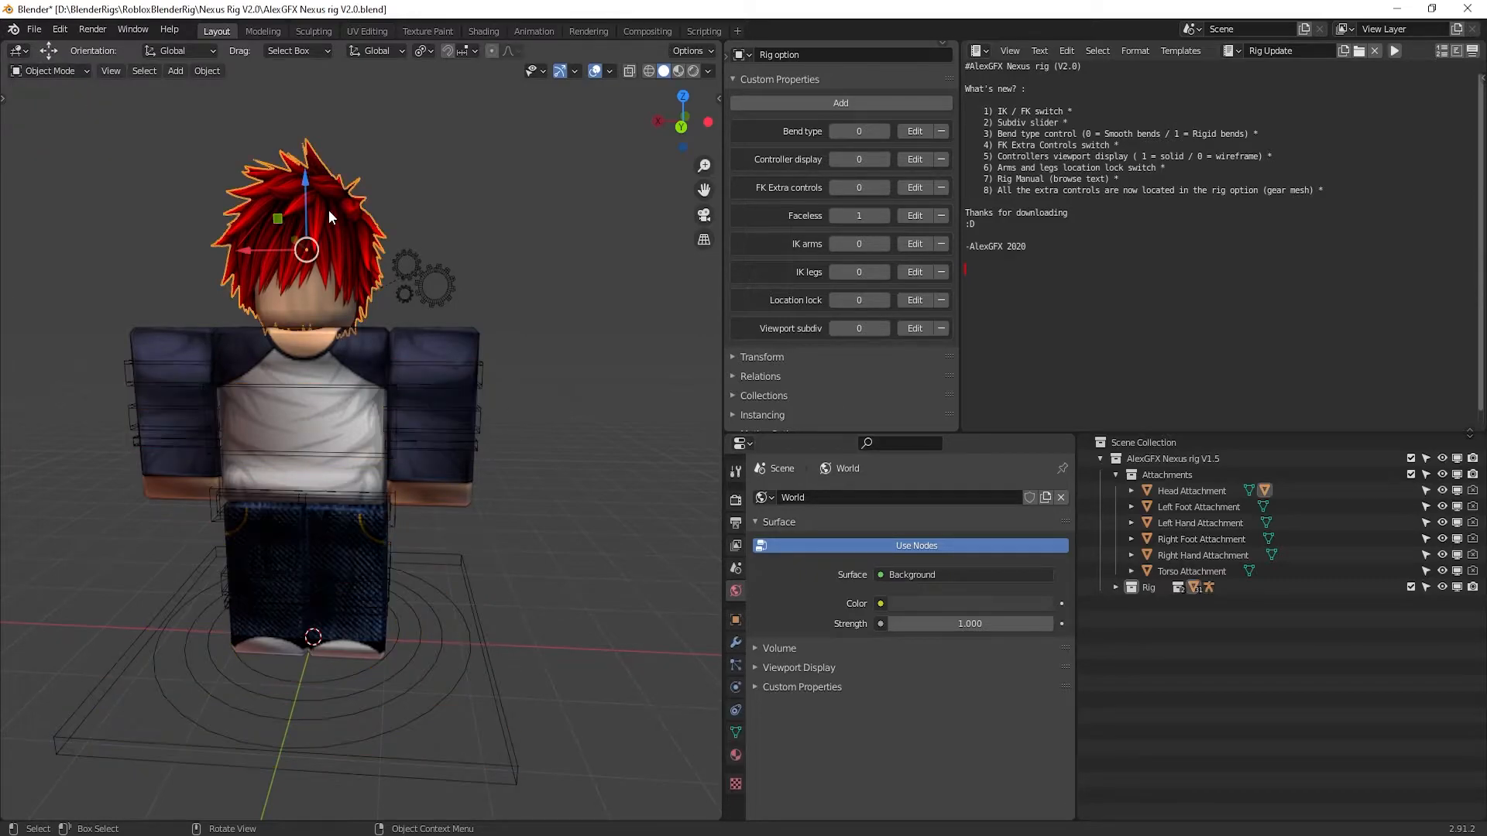
key("x")
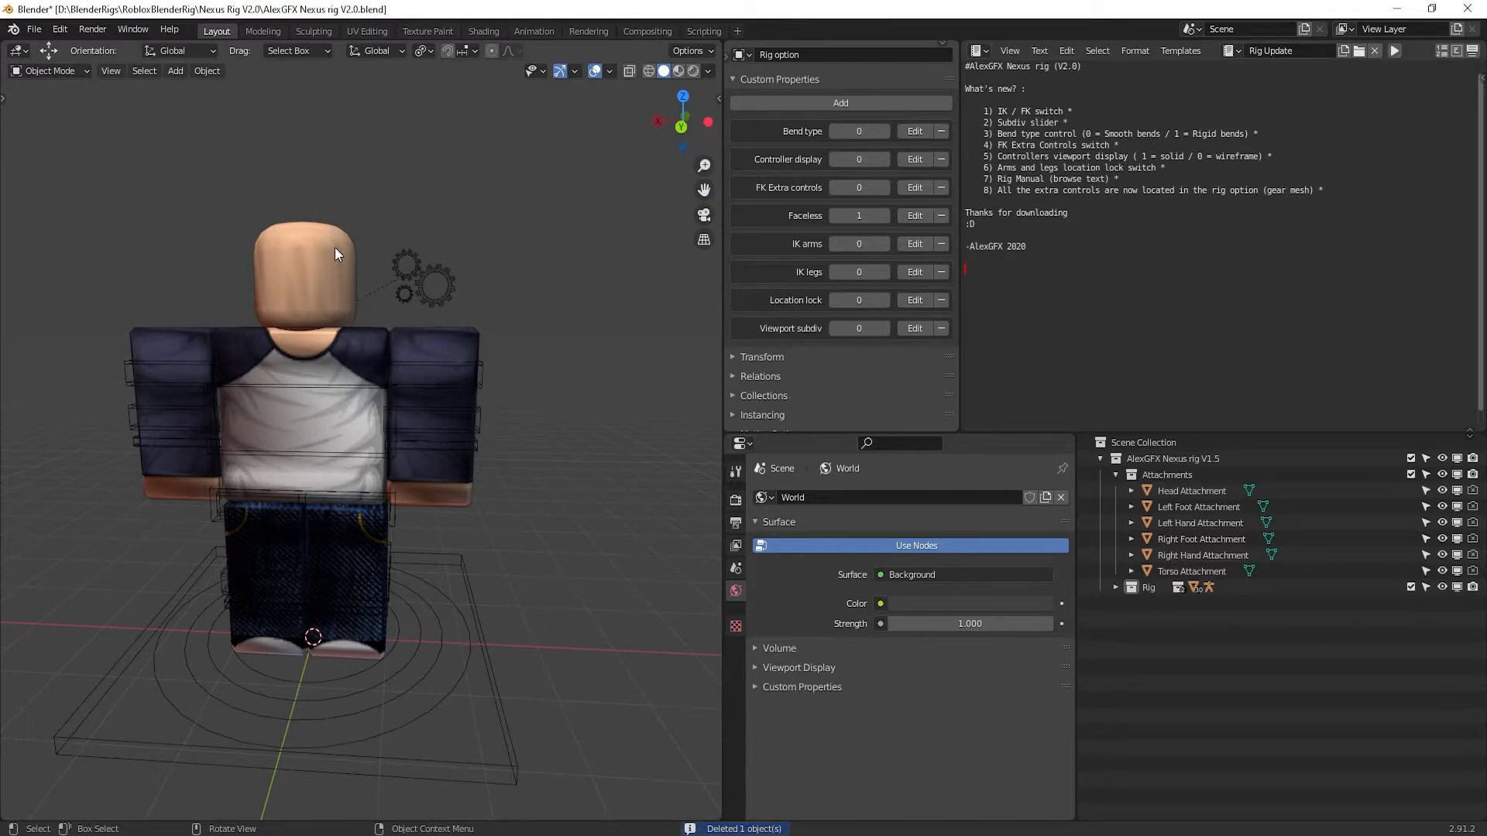
Load the avatar texture PNG from Character Rigs\Model as the head material's Base Color
left_click(303, 268)
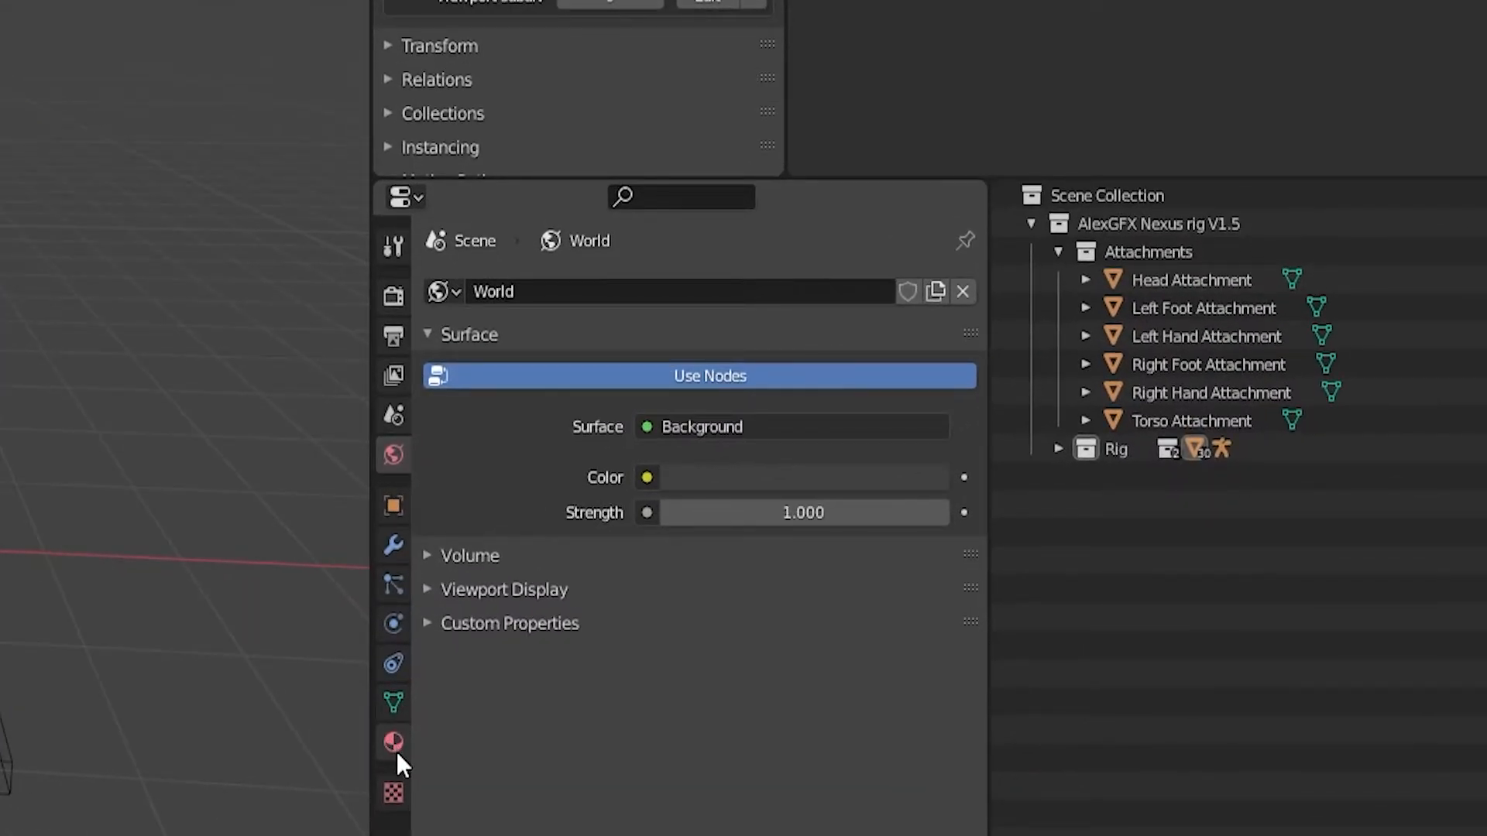
left_click(396, 741)
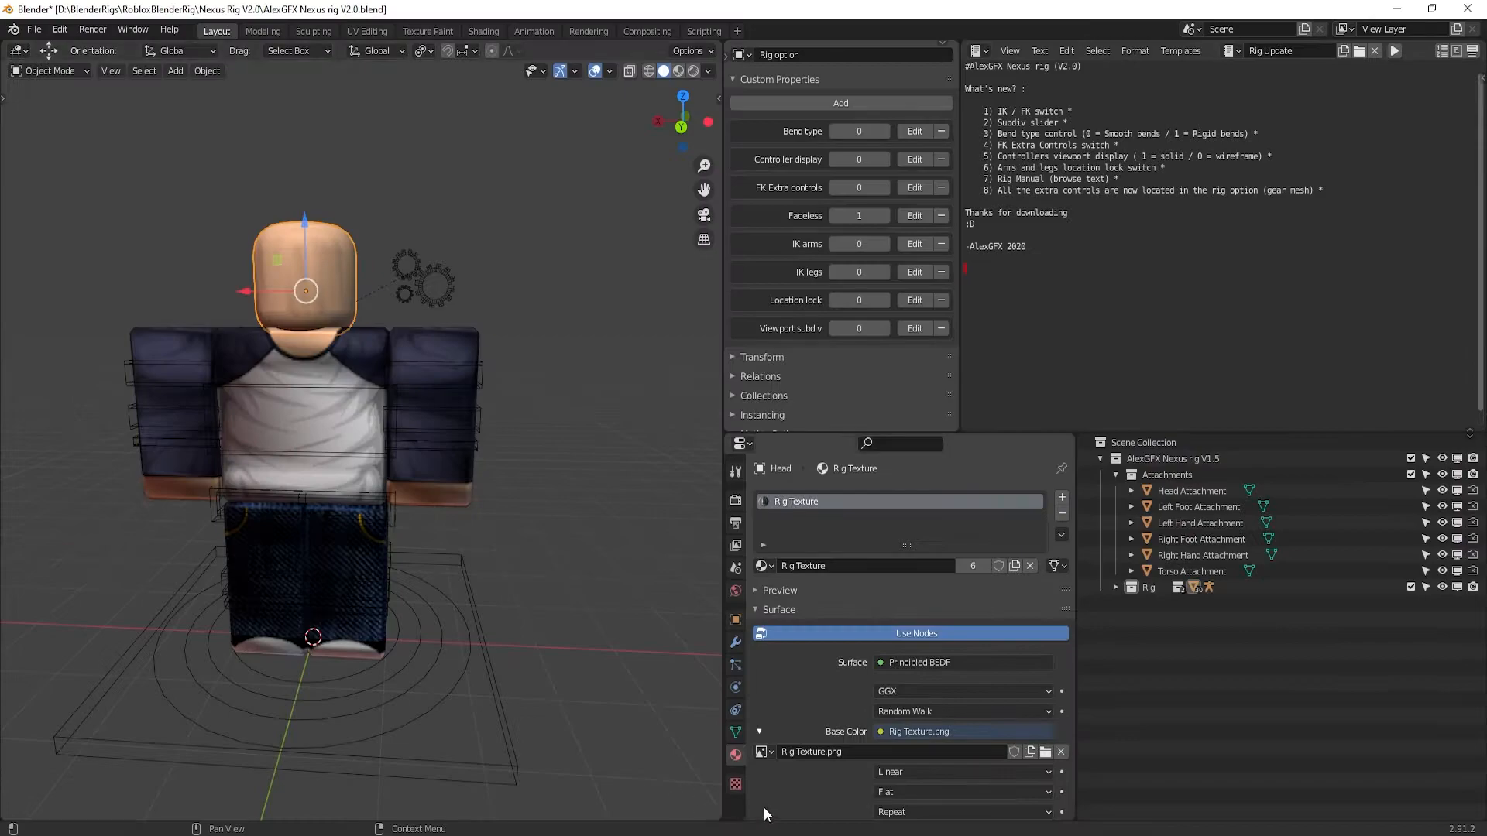
left_click(1047, 755)
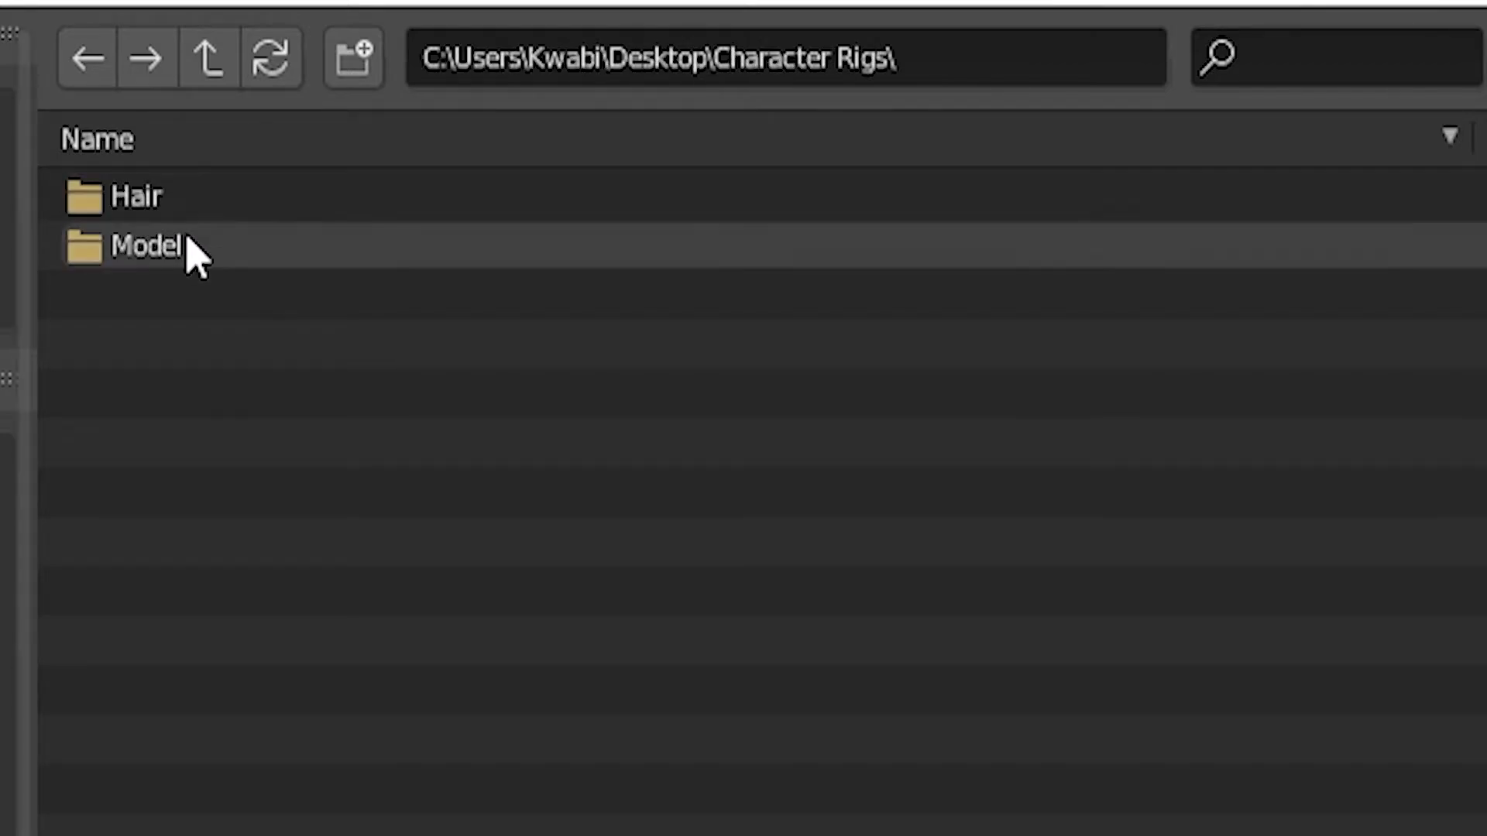
left_click(194, 255)
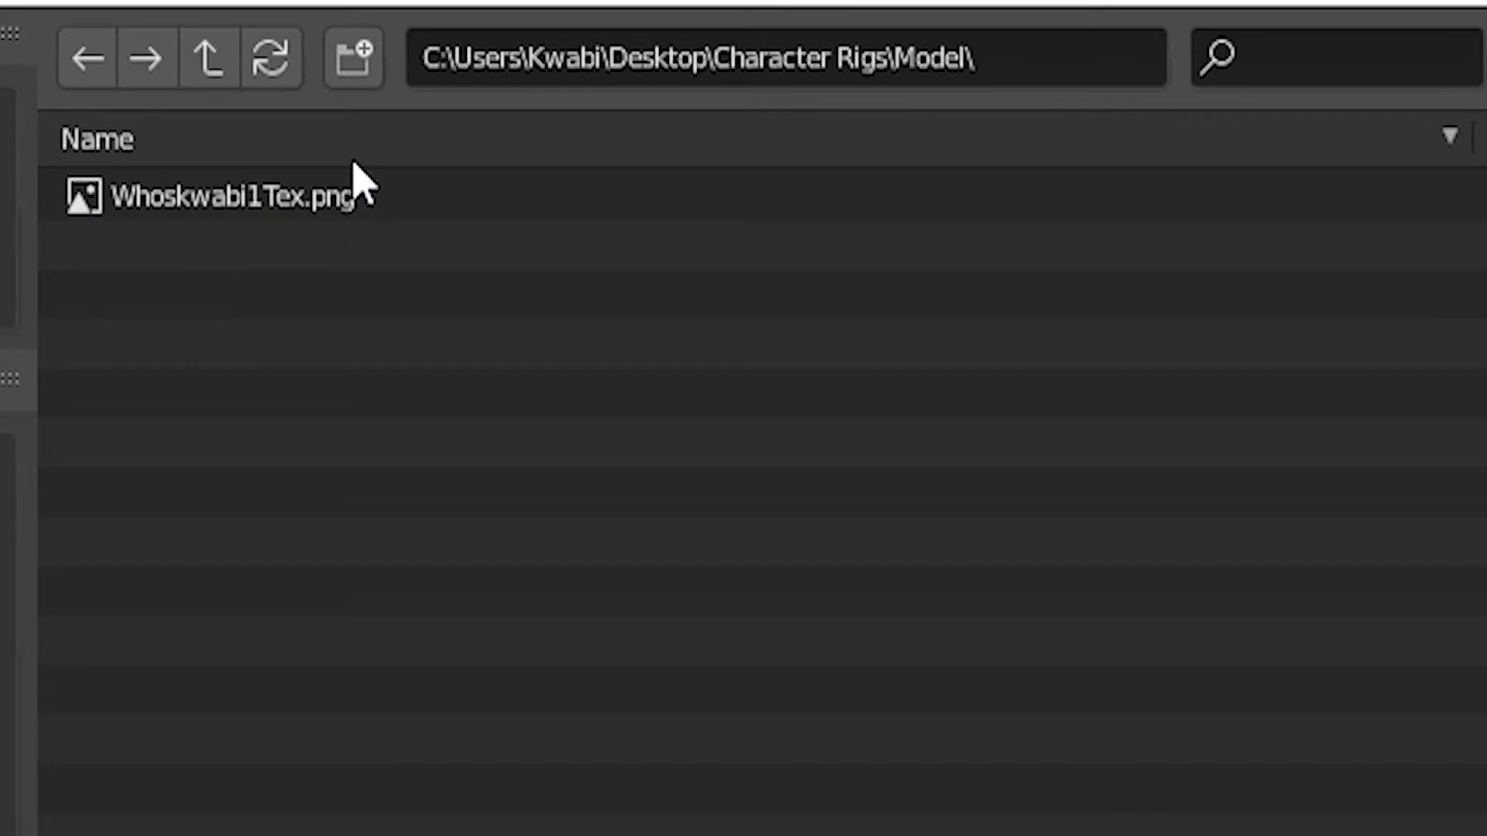
double_click(248, 209)
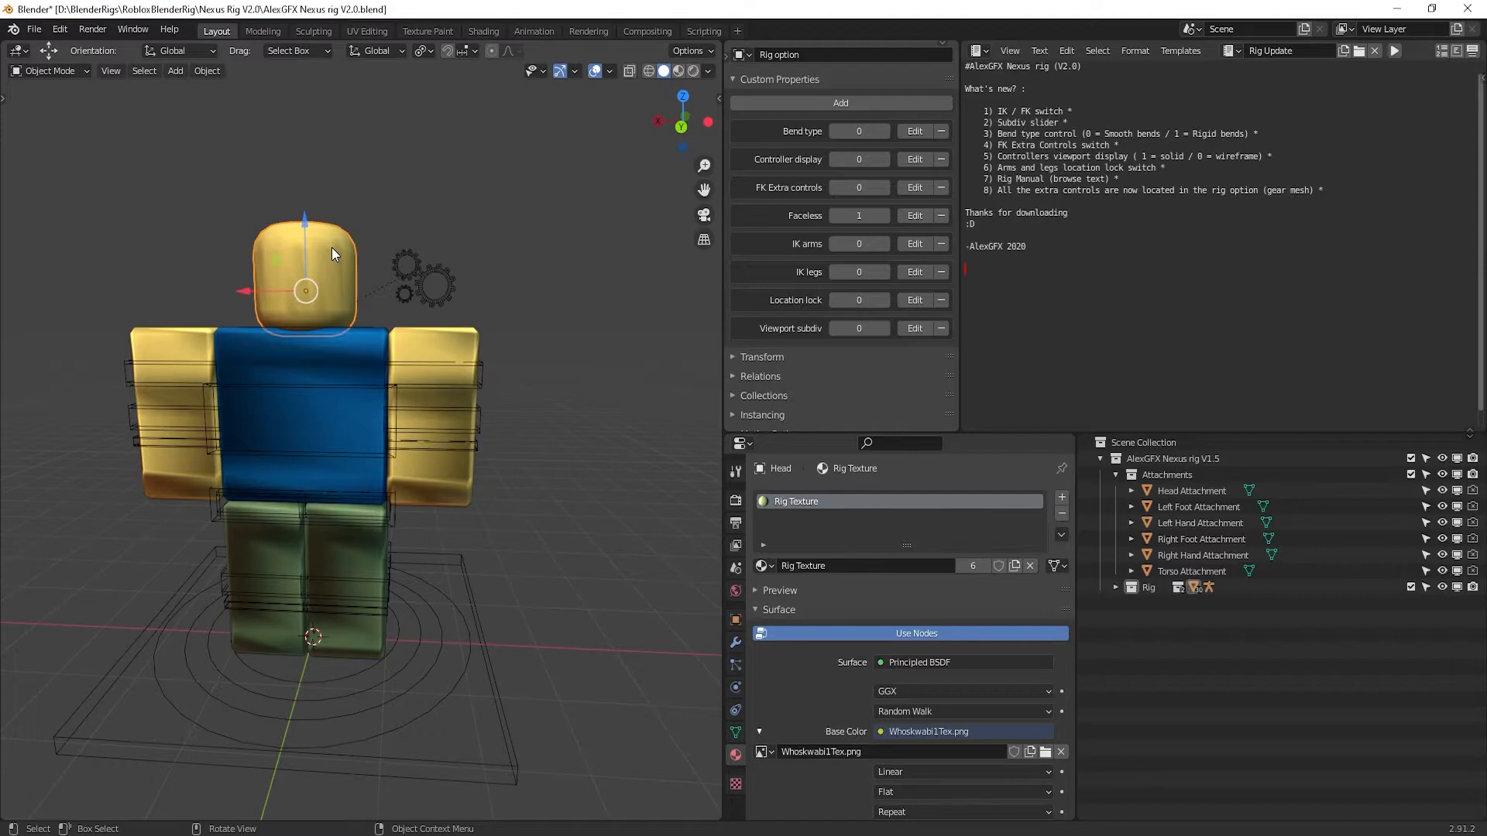
left_click(409, 183)
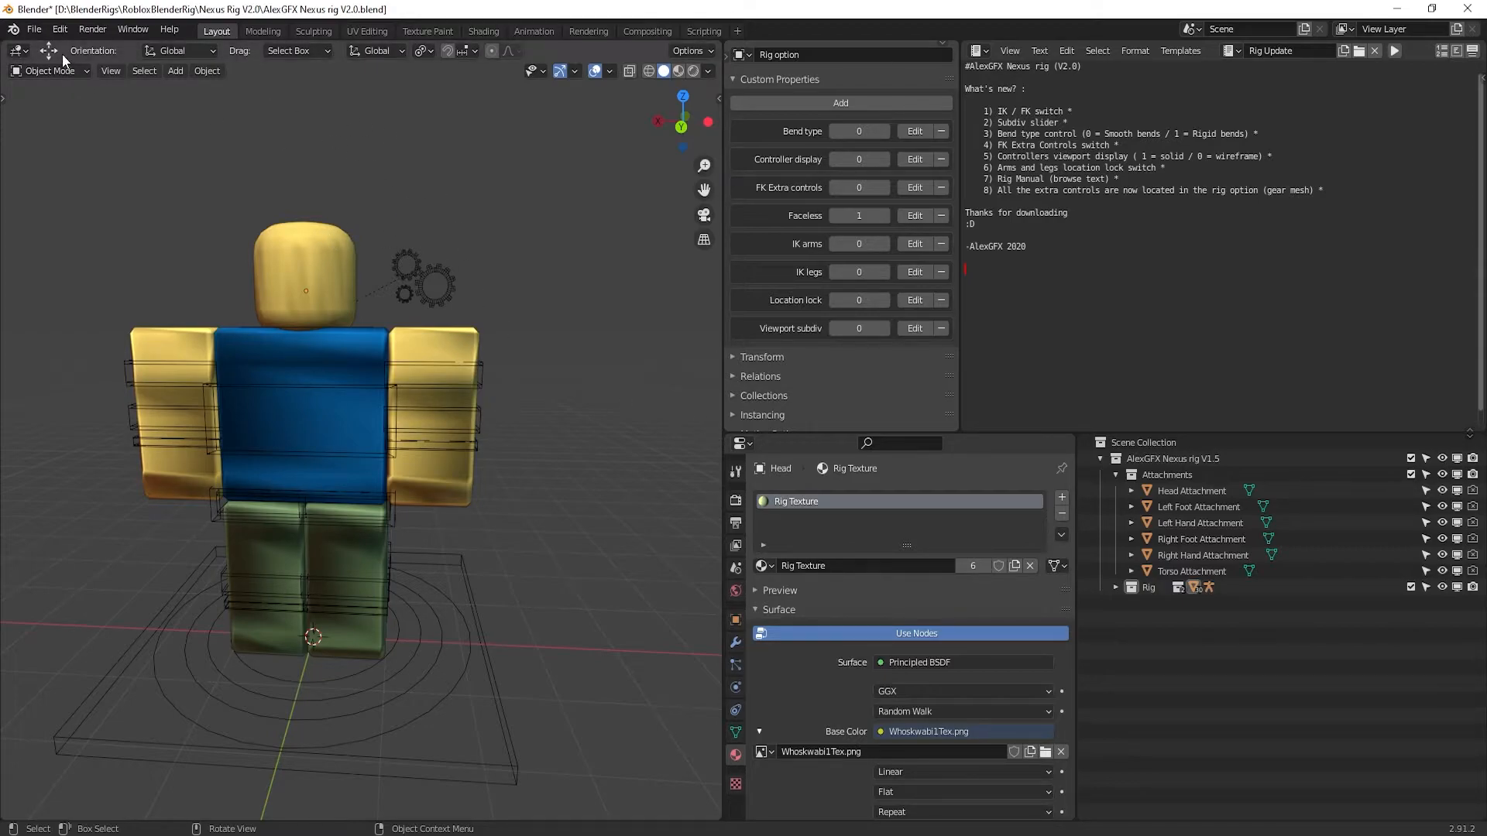
Import Hats.obj from Desktop\Character Rigs\Hair as Wavefront OBJ with Split by Group on
left_click(39, 32)
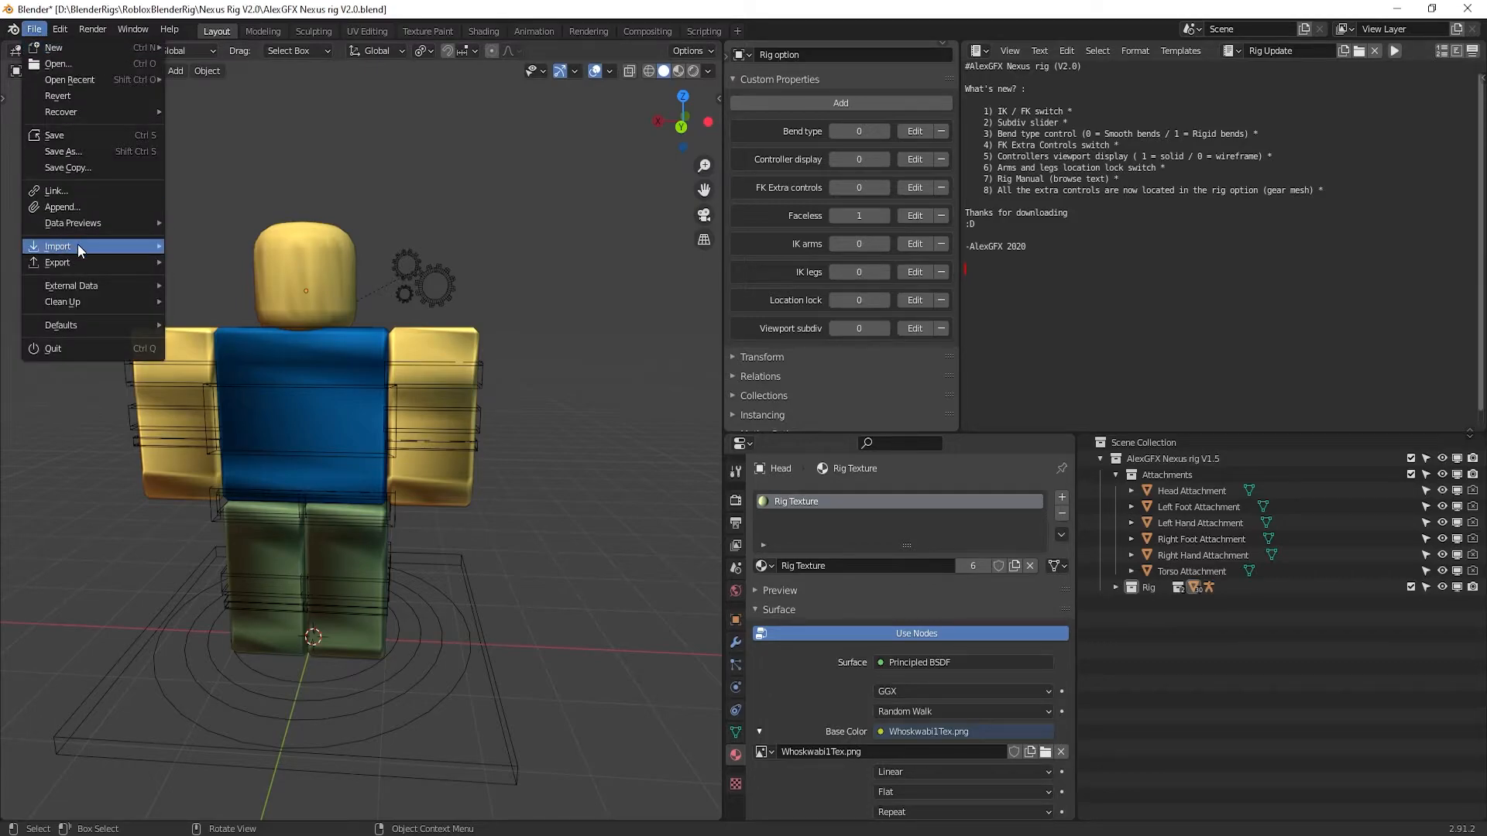
mouse_move(77, 244)
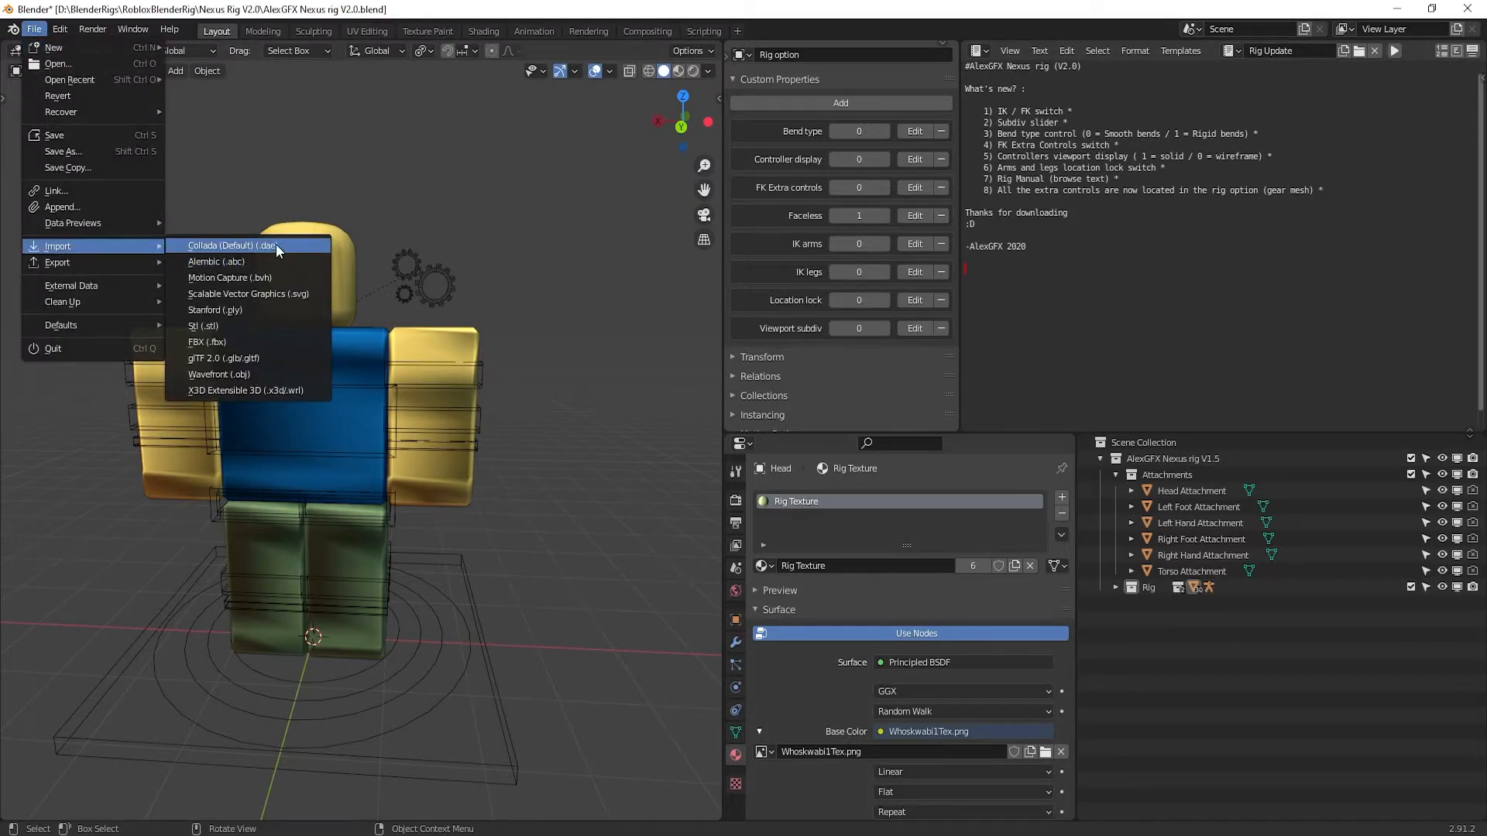
left_click(282, 370)
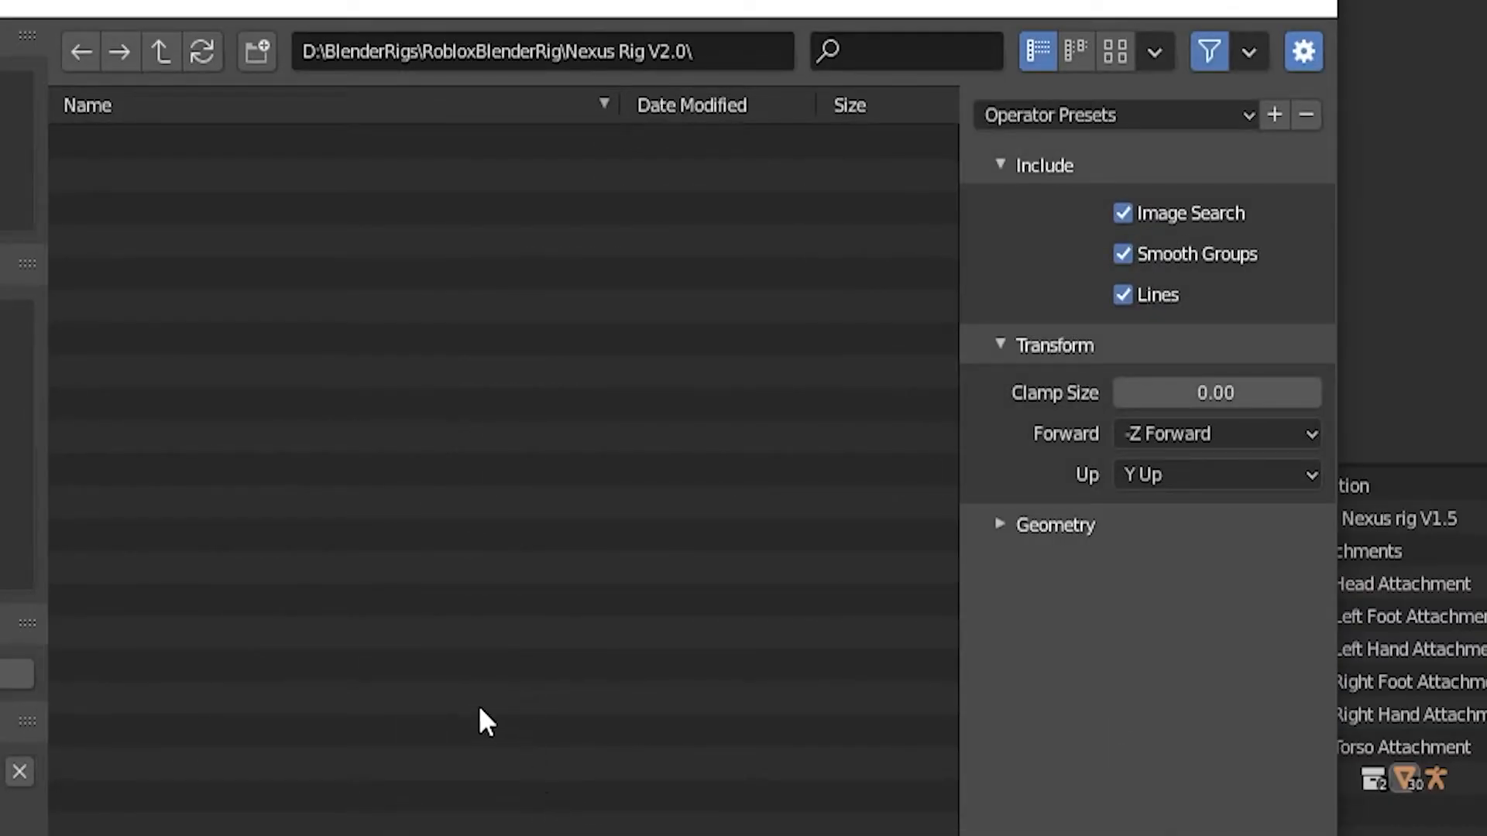
left_click(993, 525)
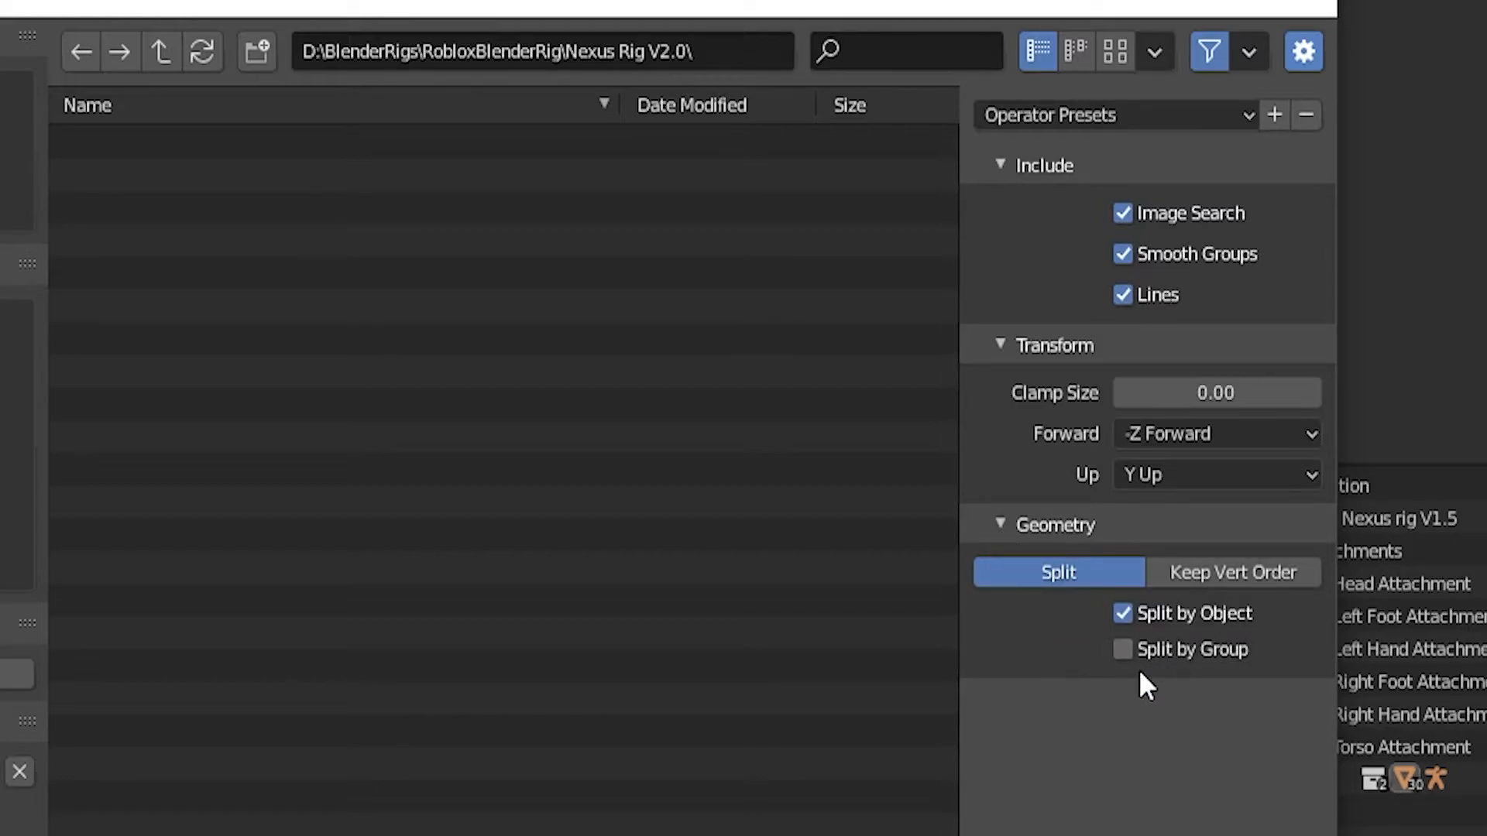
left_click(1124, 652)
left_click(11, 355)
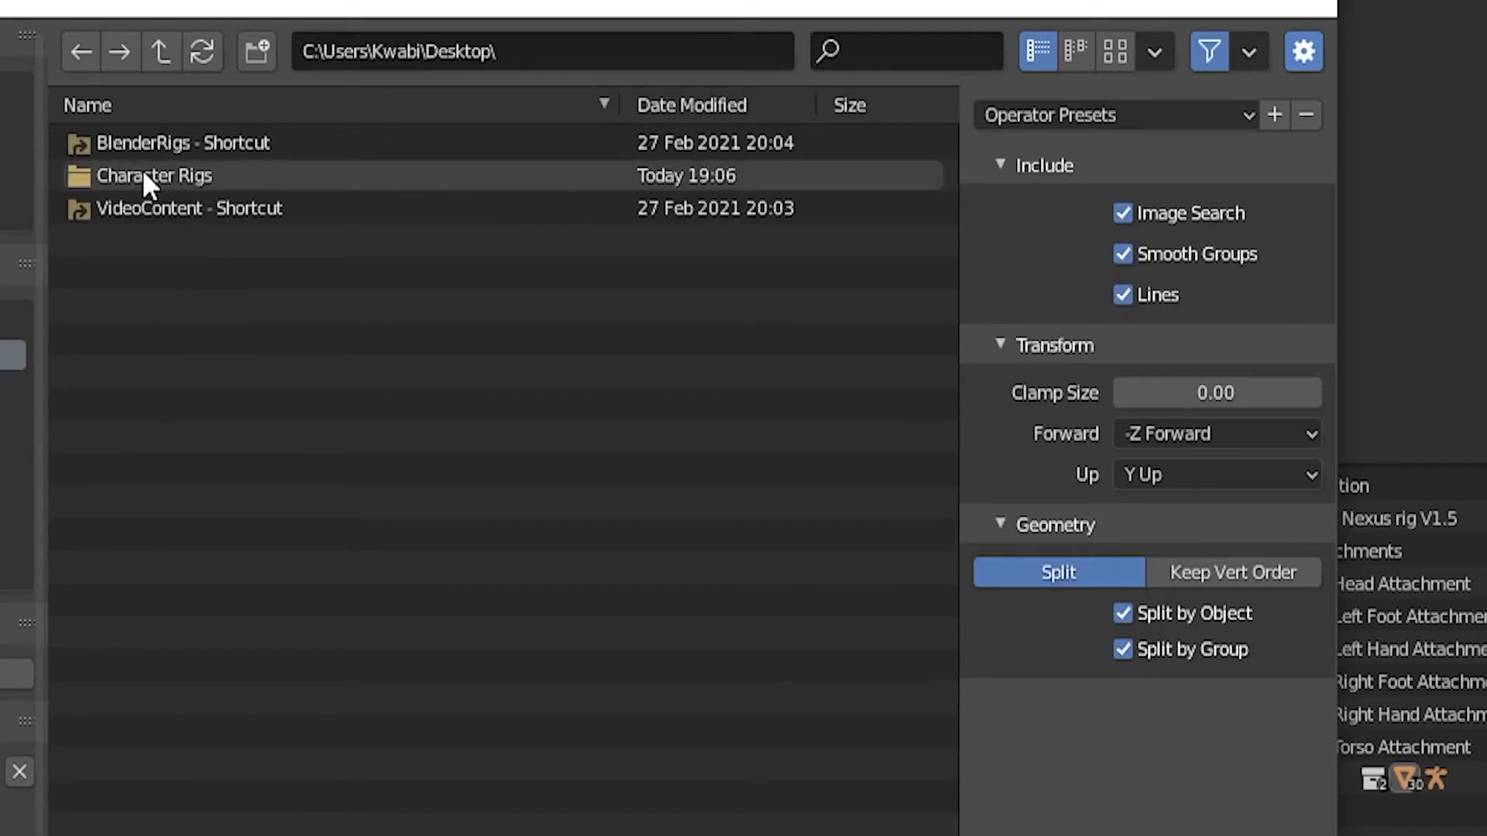
double_click(232, 171)
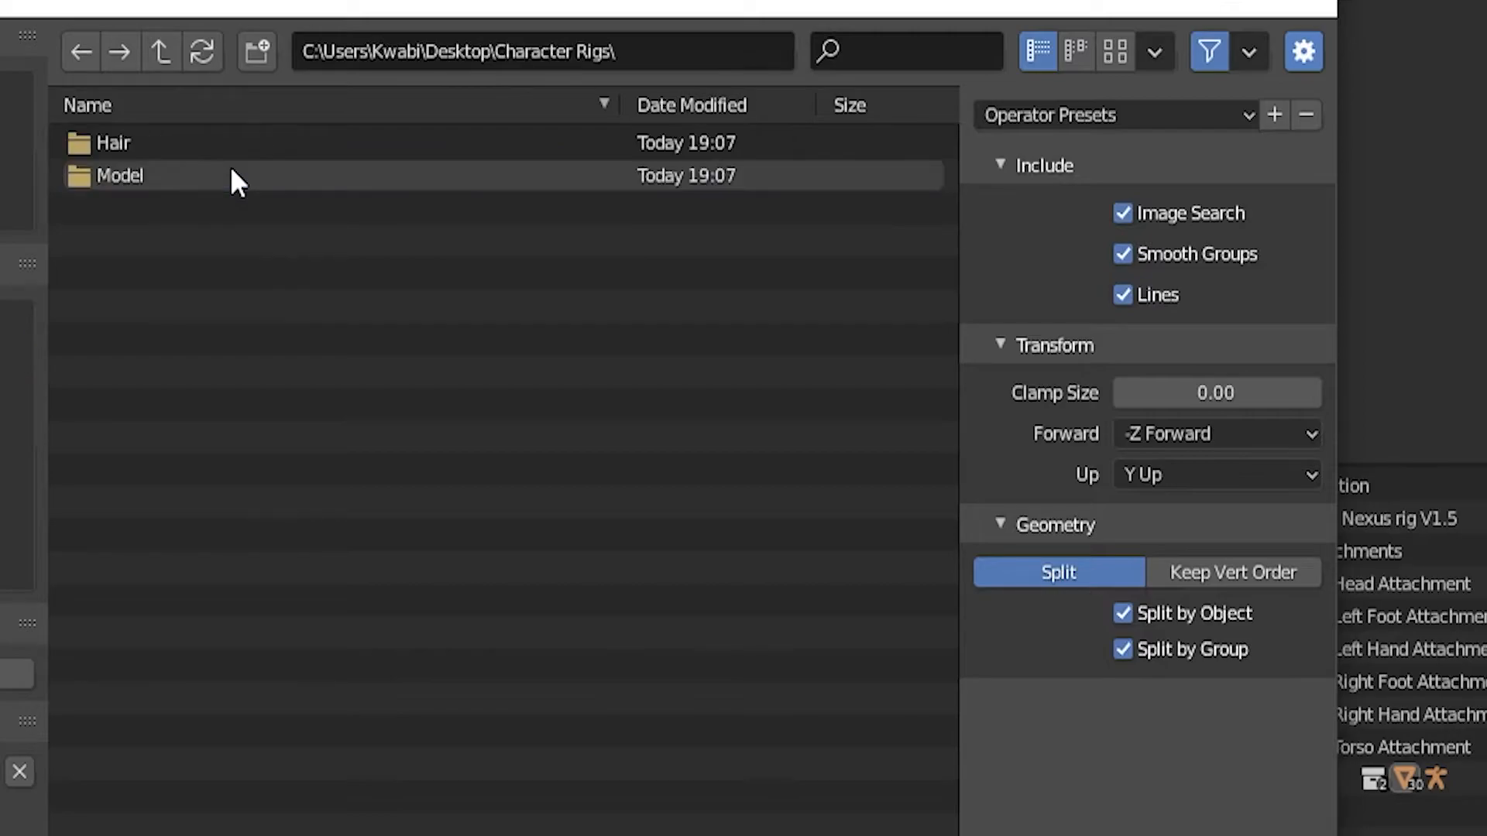
double_click(151, 147)
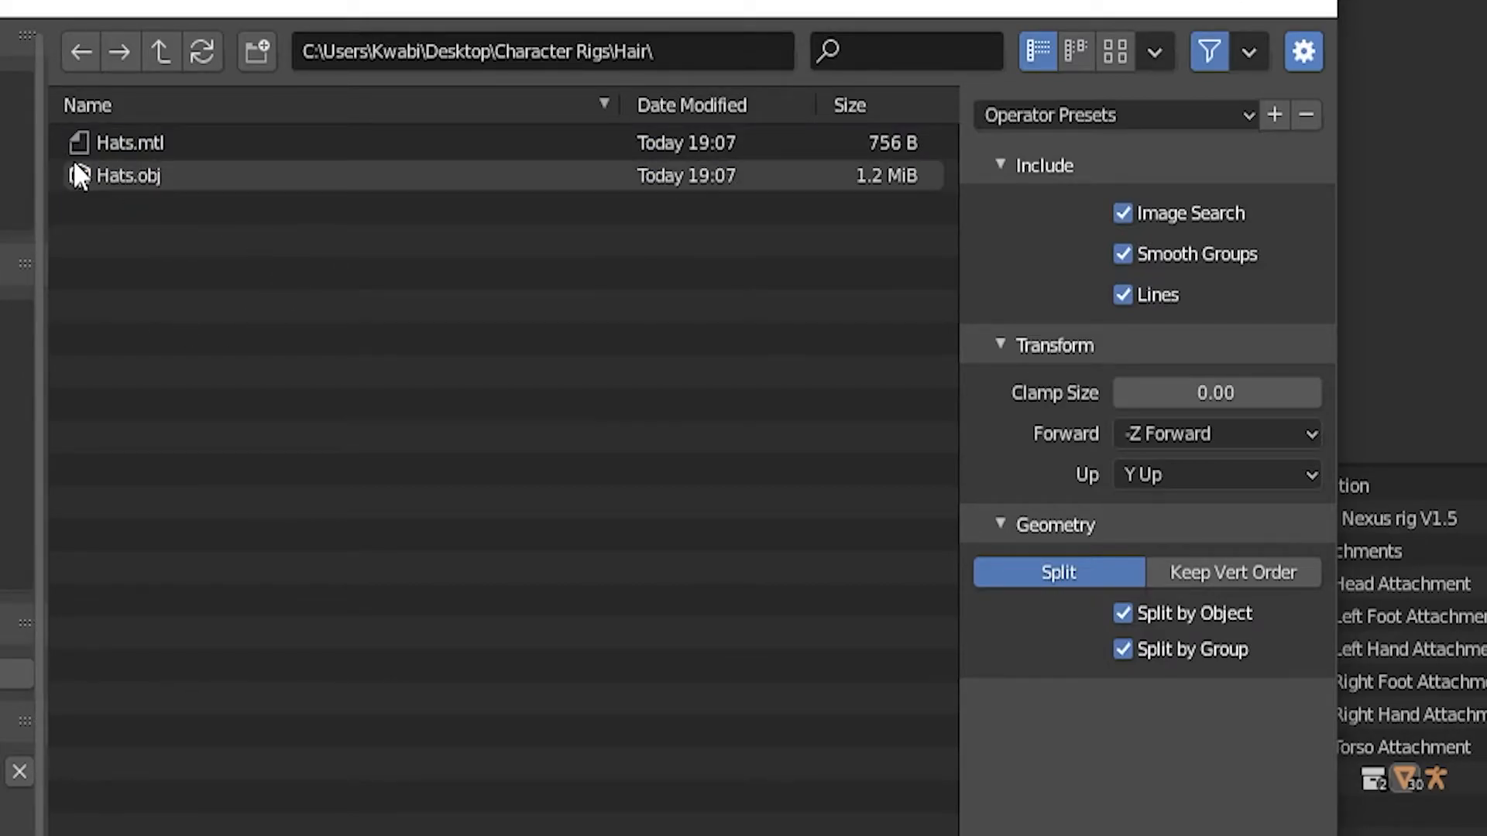
left_click(206, 175)
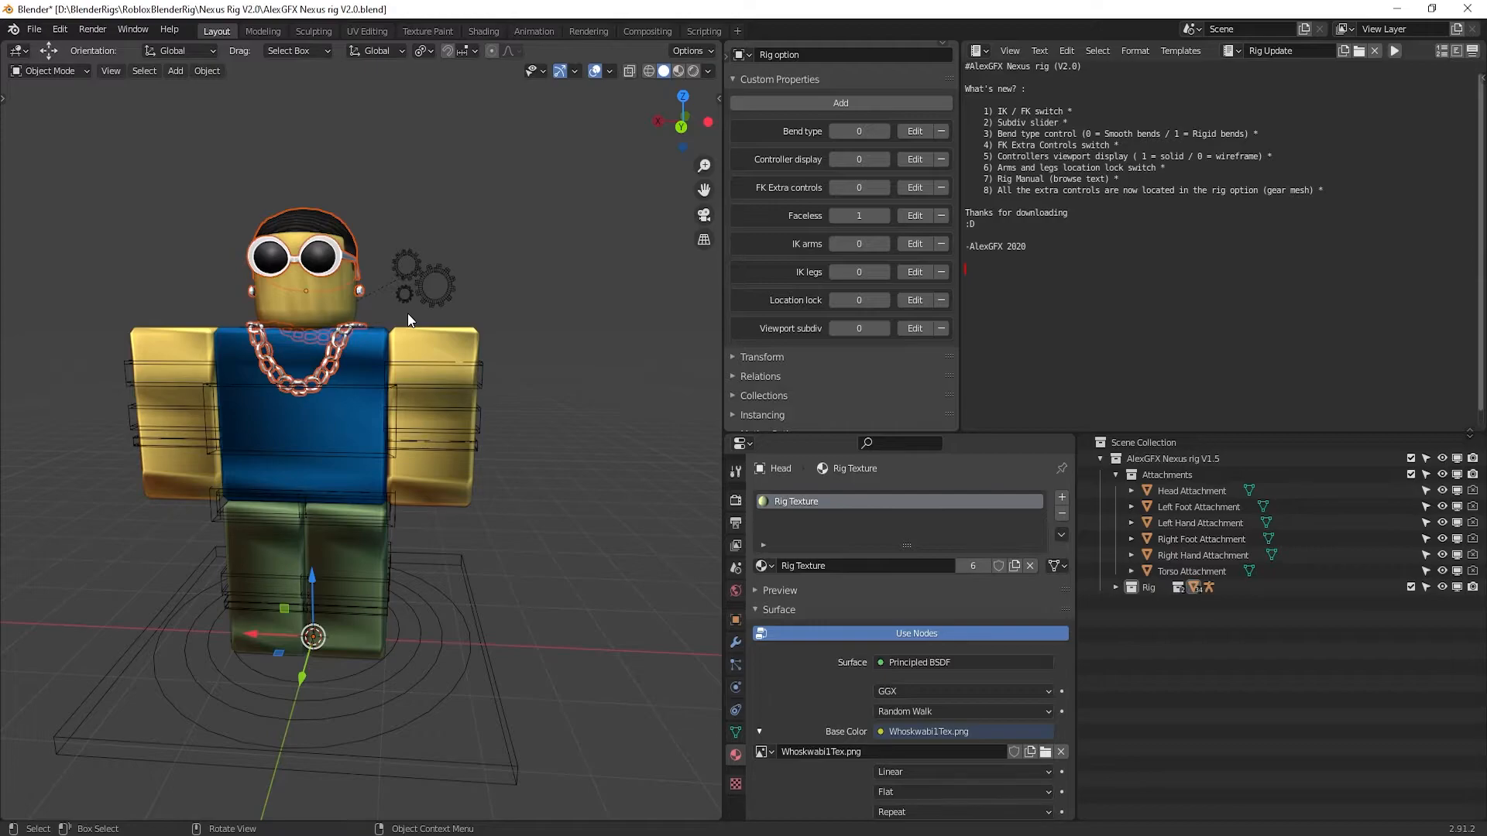
Orbit around the character, then expand the Rig collection to reveal Whoskwabi1–Whoskwabi4
middle_click_drag(474, 238, 214, 336)
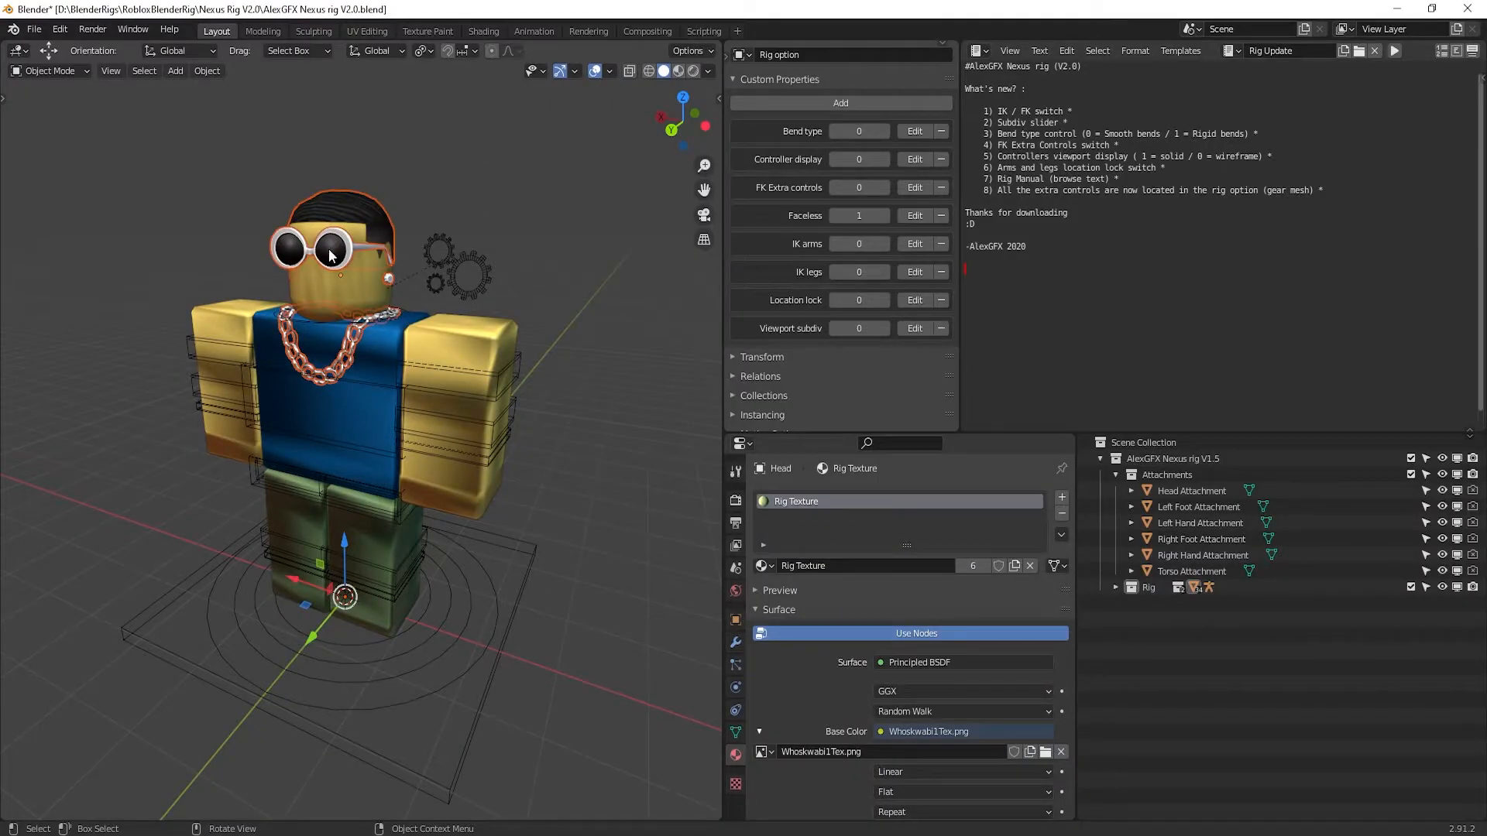
middle_click_drag(362, 262, 333, 207)
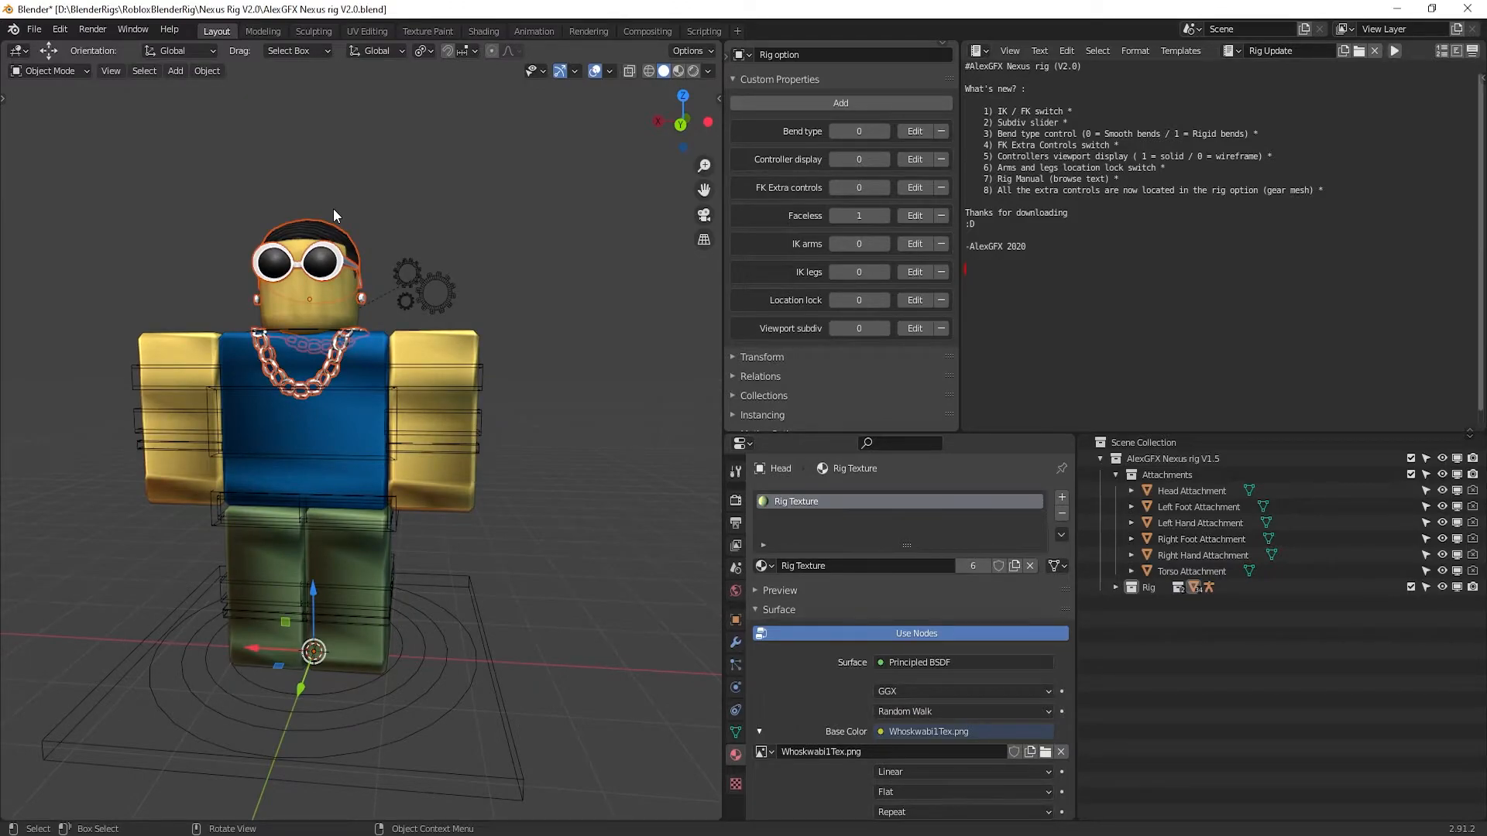
middle_click_drag(333, 208, 369, 269)
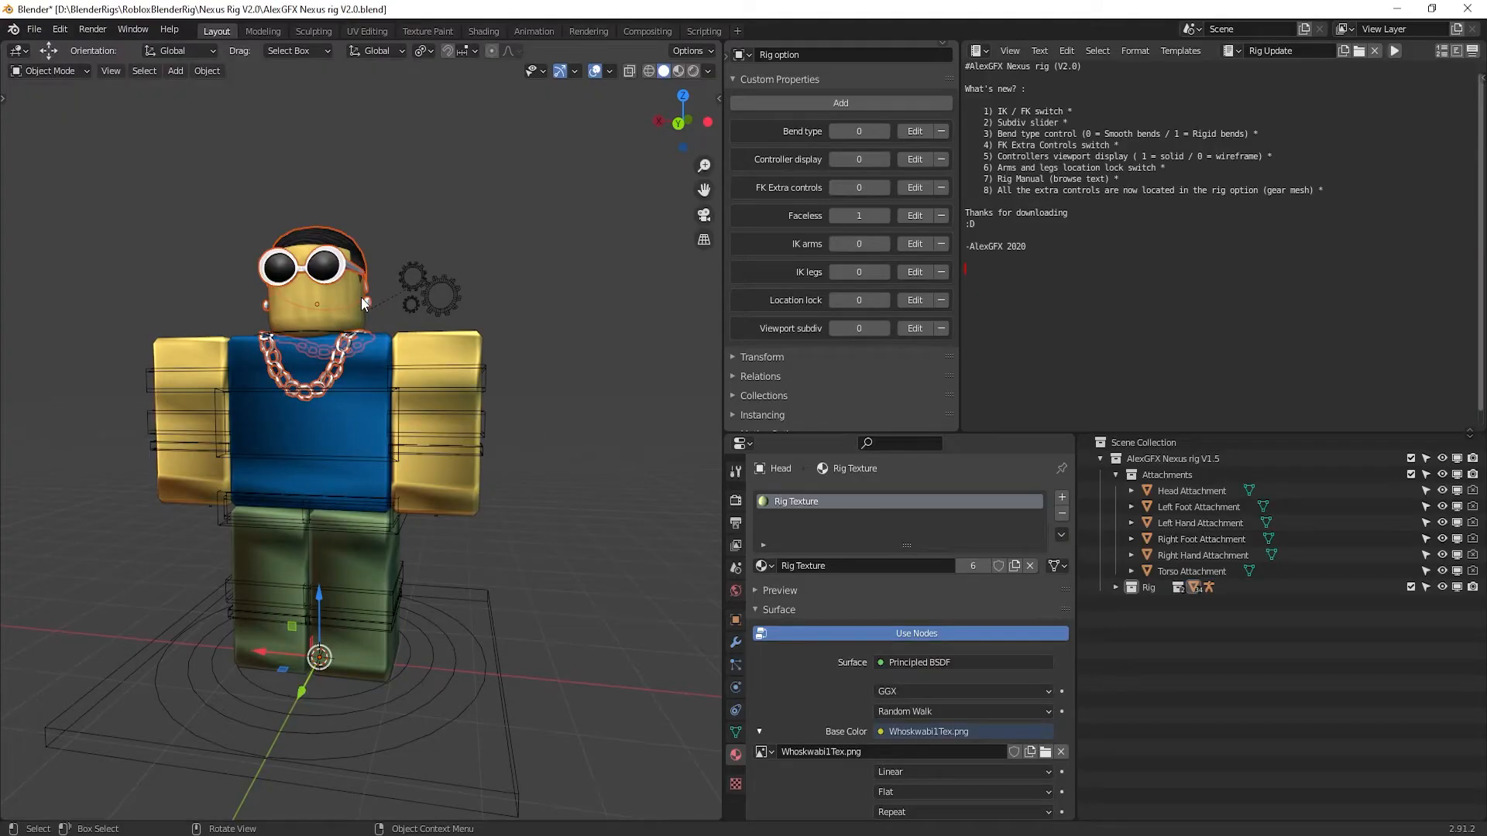
middle_click_drag(359, 297, 483, 276)
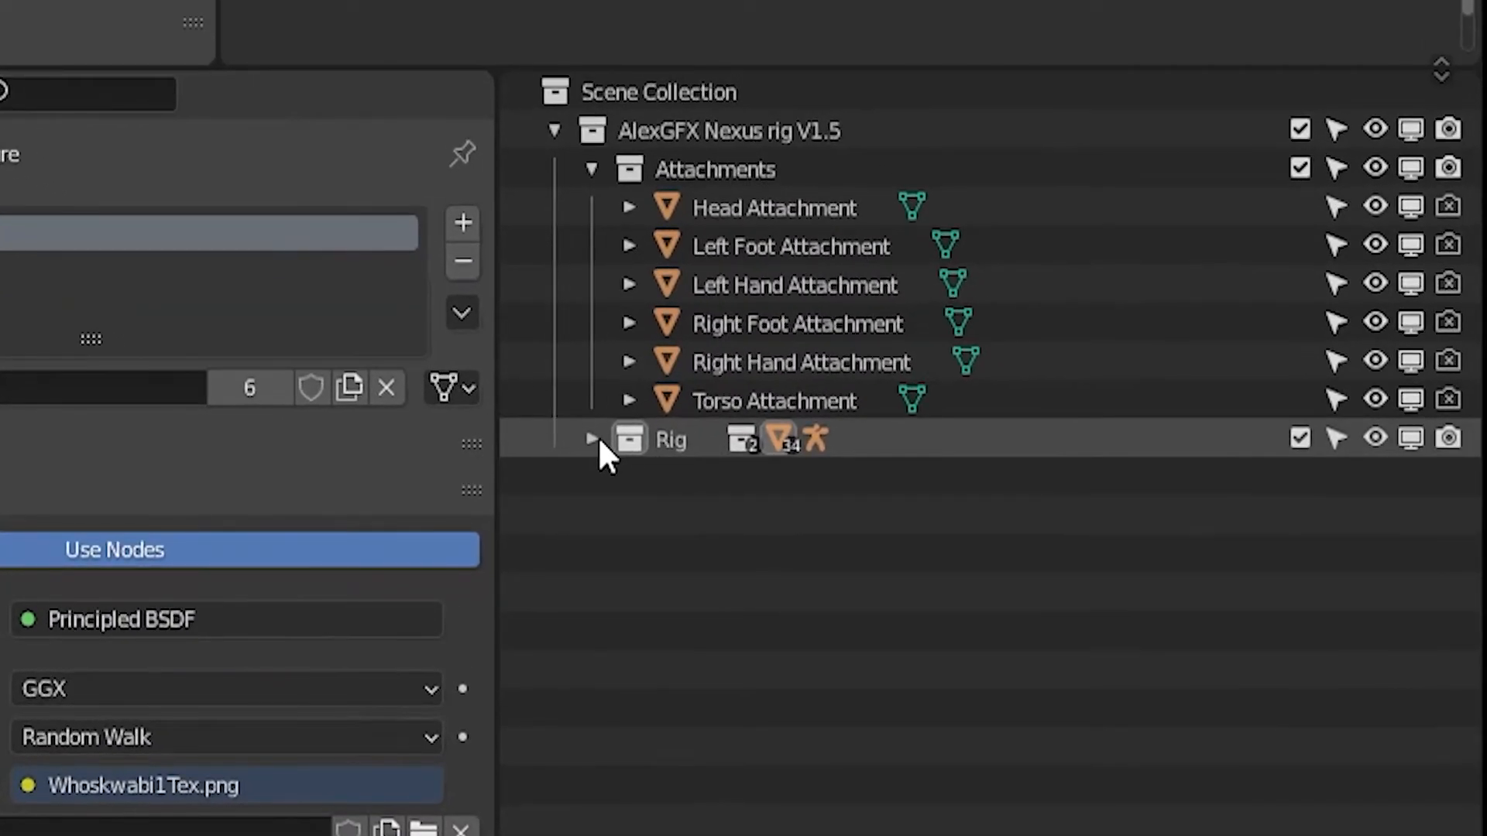
left_click(593, 439)
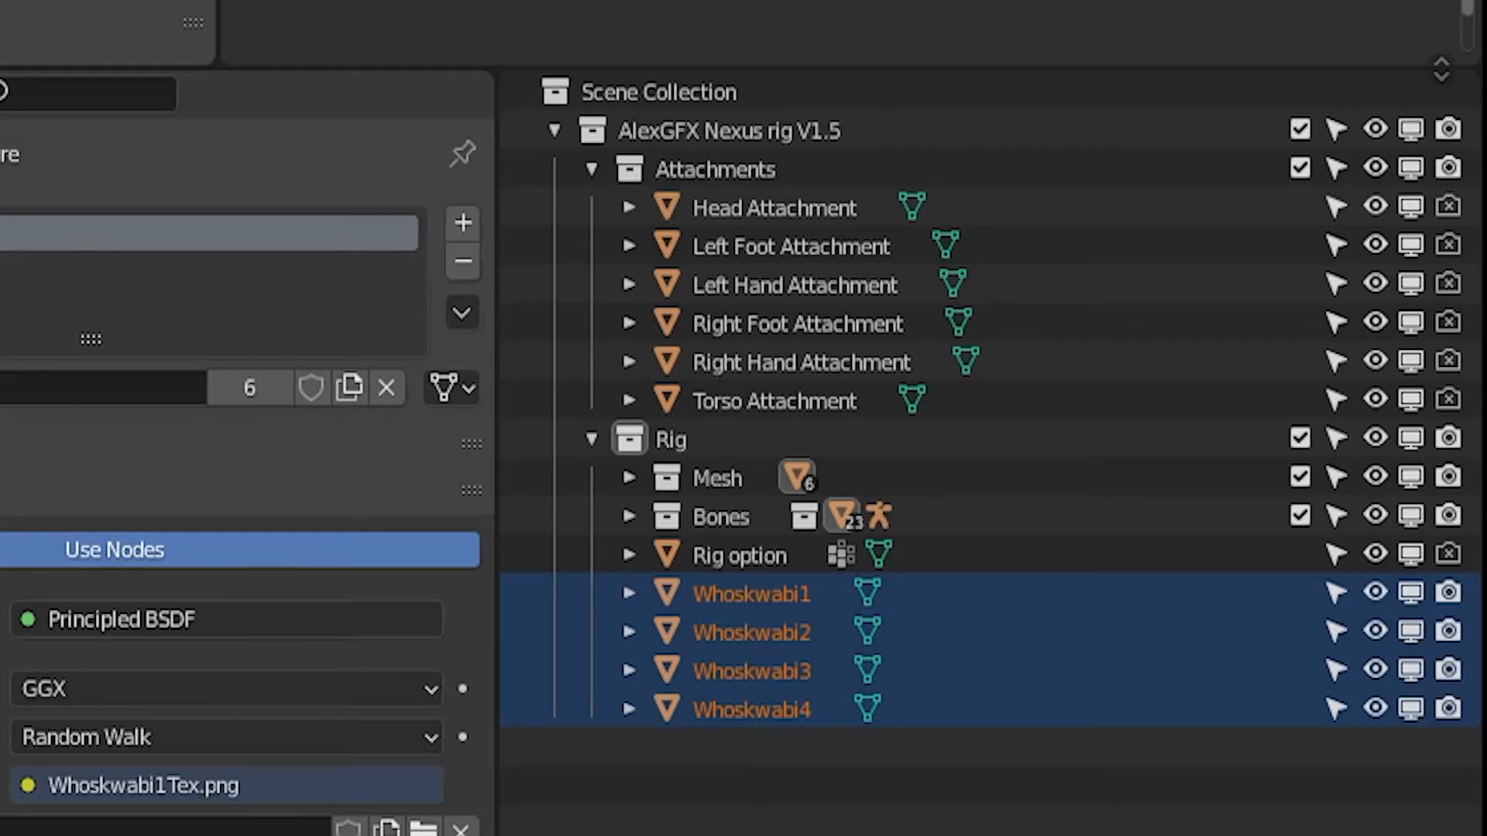
Select the four Whoskwabi accessory objects and move them into Attachments
key("alt+a")
left_click(774, 207)
key("ctrl+z")
left_click(747, 670)
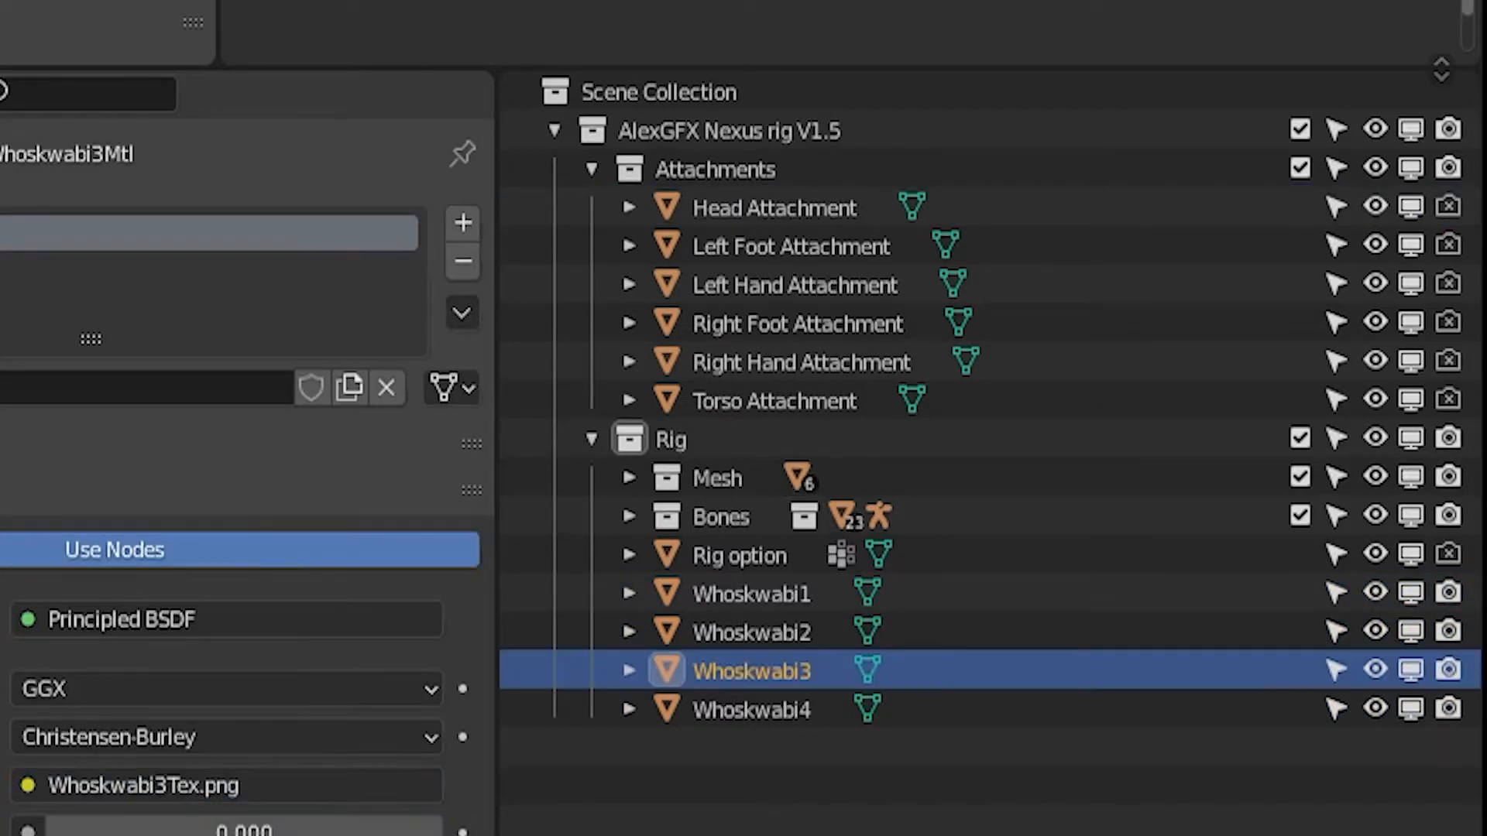
mouse_move(744, 794)
left_mouse_down()
mouse_move(725, 676)
mouse_move(719, 800)
mouse_move(729, 783)
left_mouse_up()
left_click_drag(727, 713, 686, 590, "ctrl")
left_click(702, 593, "ctrl")
left_click(715, 631, "ctrl")
left_click(725, 668, "ctrl")
left_click(722, 717, "ctrl")
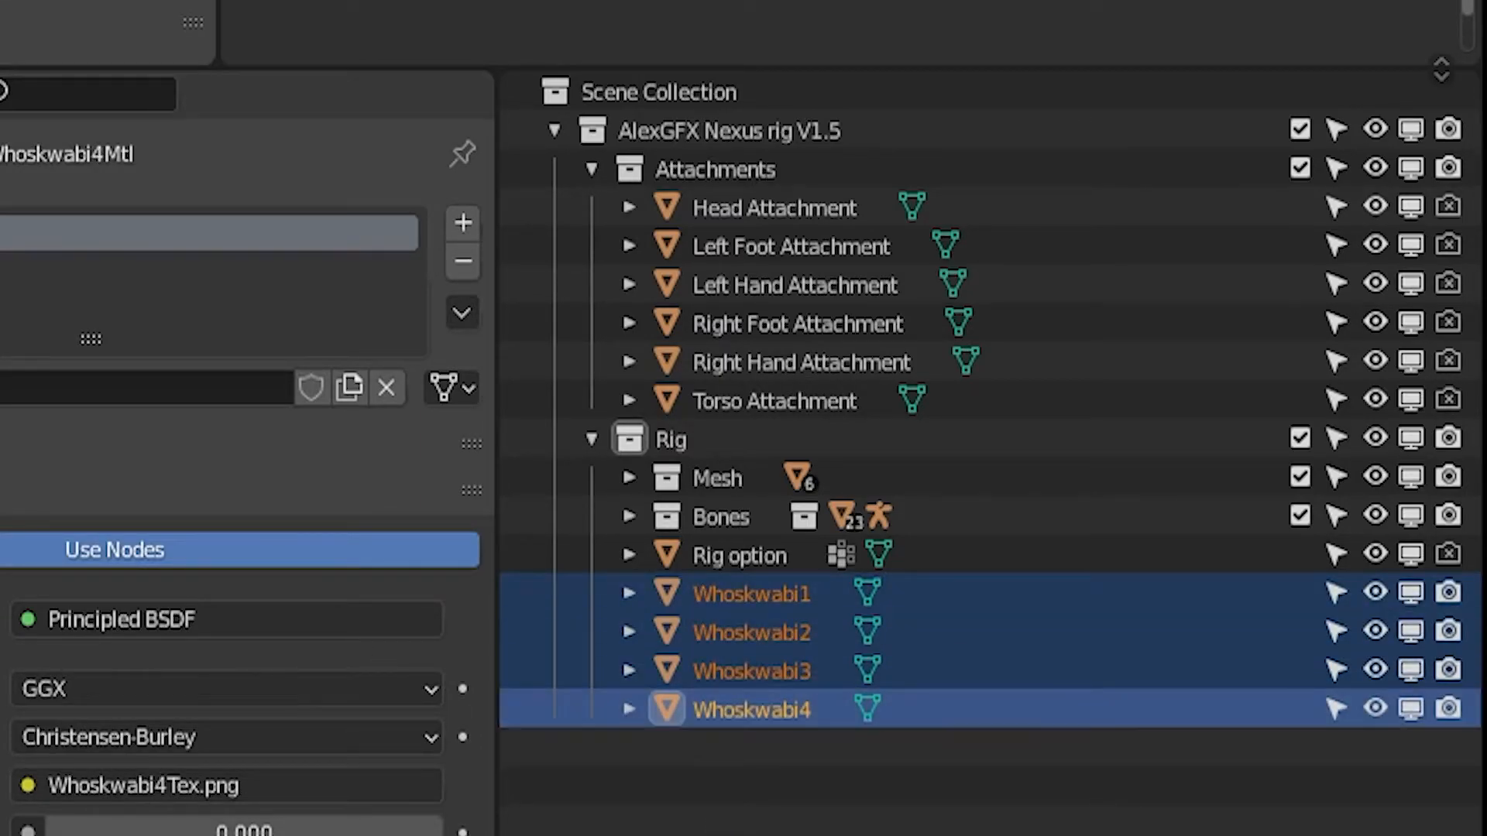
left_click_drag(646, 587, 691, 189)
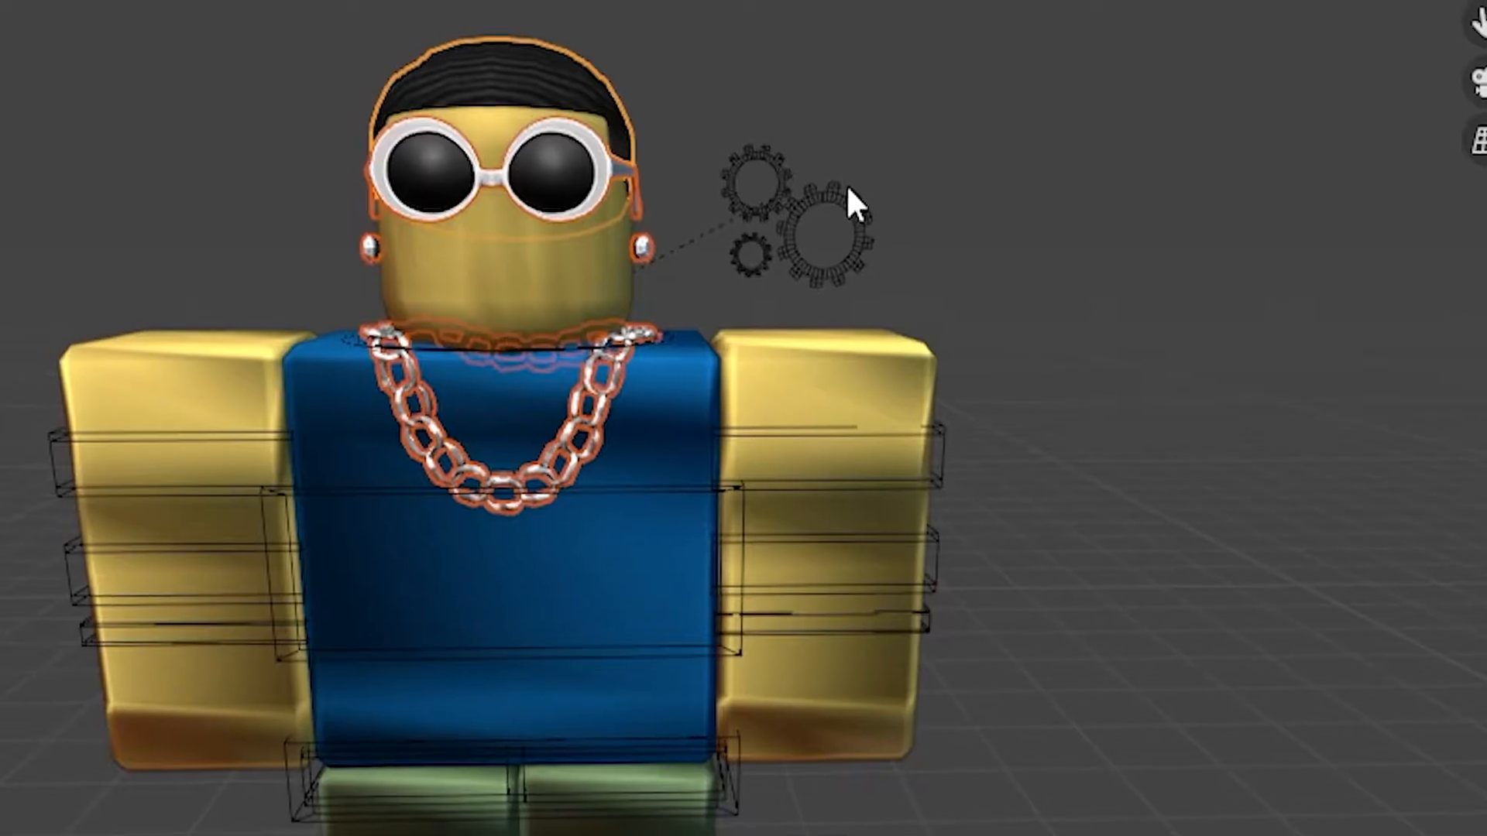
Parent Whoskwabi1, the chain, to the Torso Attachment
left_click(845, 194)
left_click(620, 471)
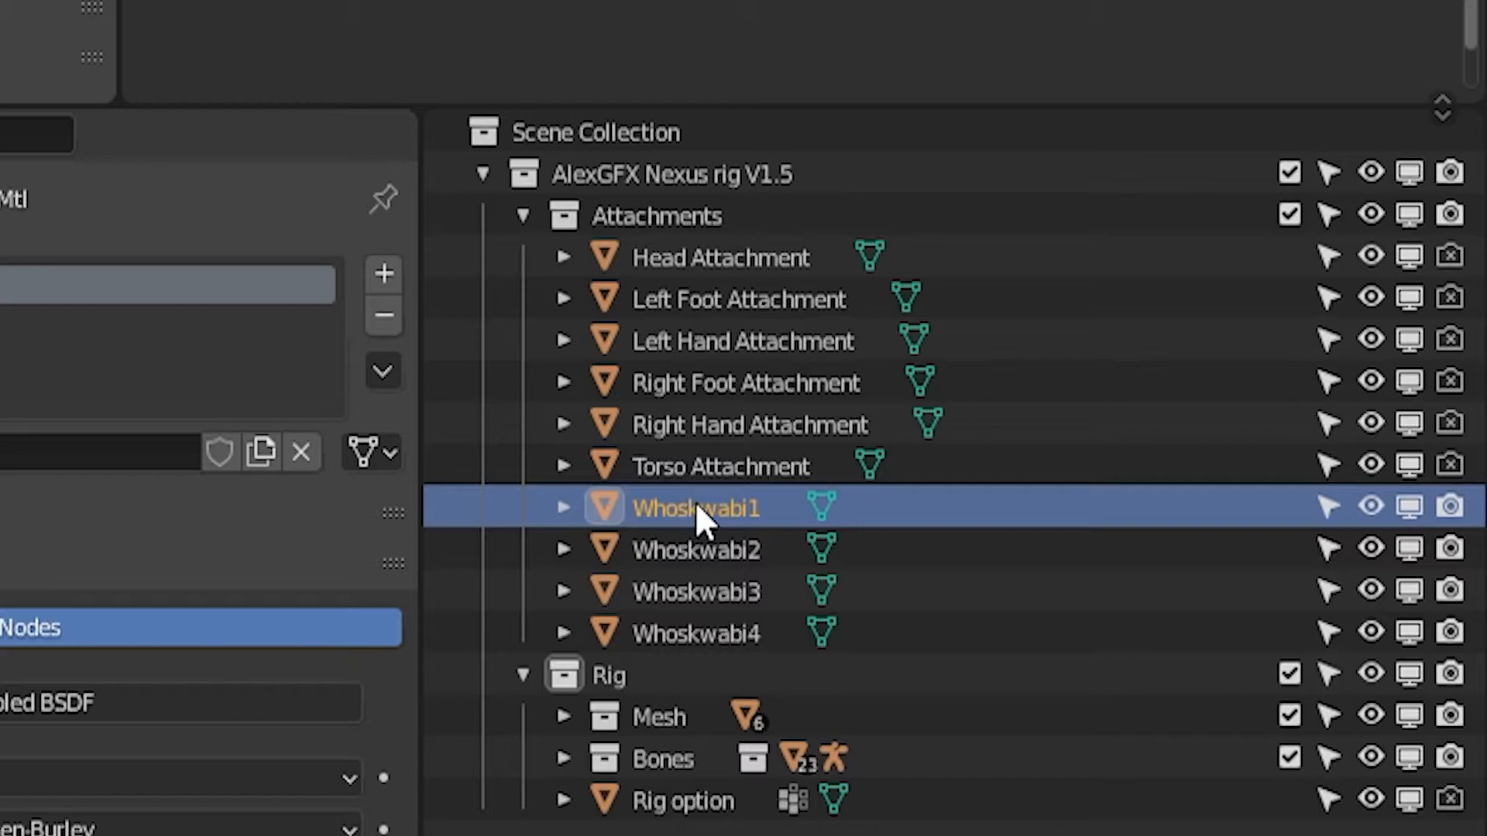
left_click_drag(683, 514, 754, 467)
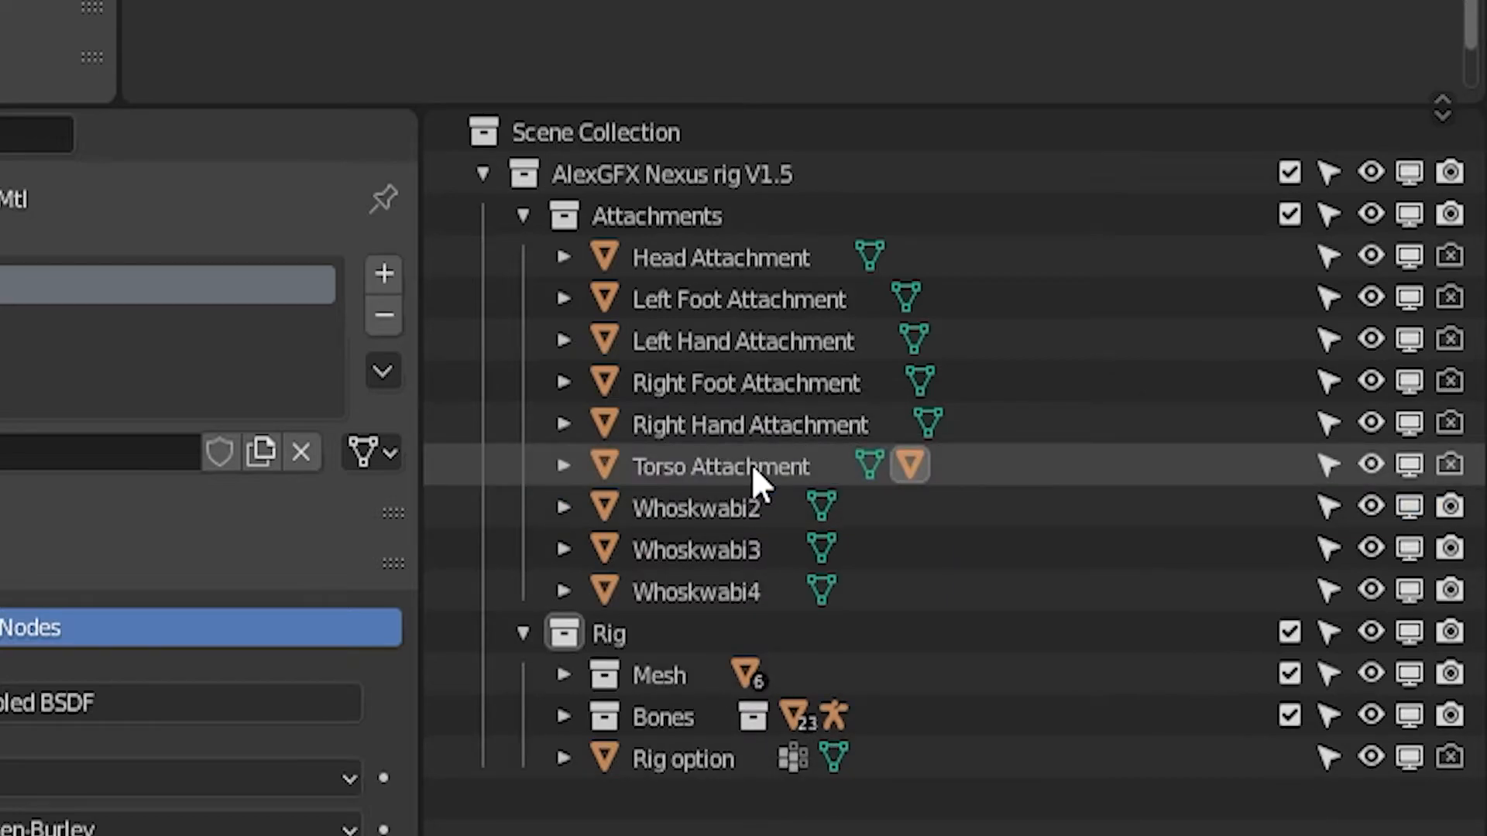
Parent Whoskwabi2, Whoskwabi3 and Whoskwabi4 to the Head Attachment
left_click(658, 559)
left_click(655, 588, "ctrl")
left_click(663, 523, "ctrl")
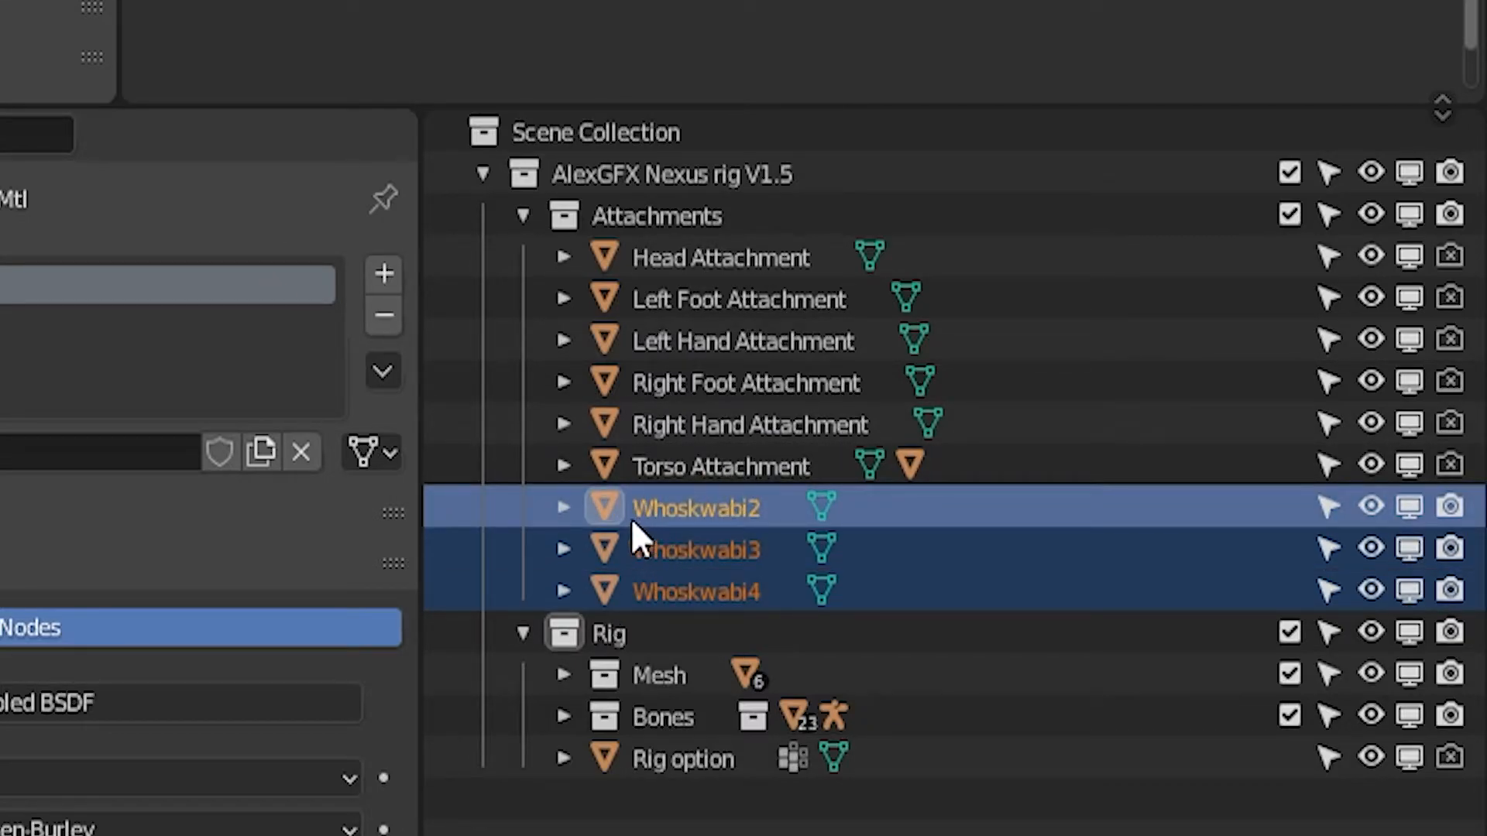
left_click_drag(683, 505, 659, 254)
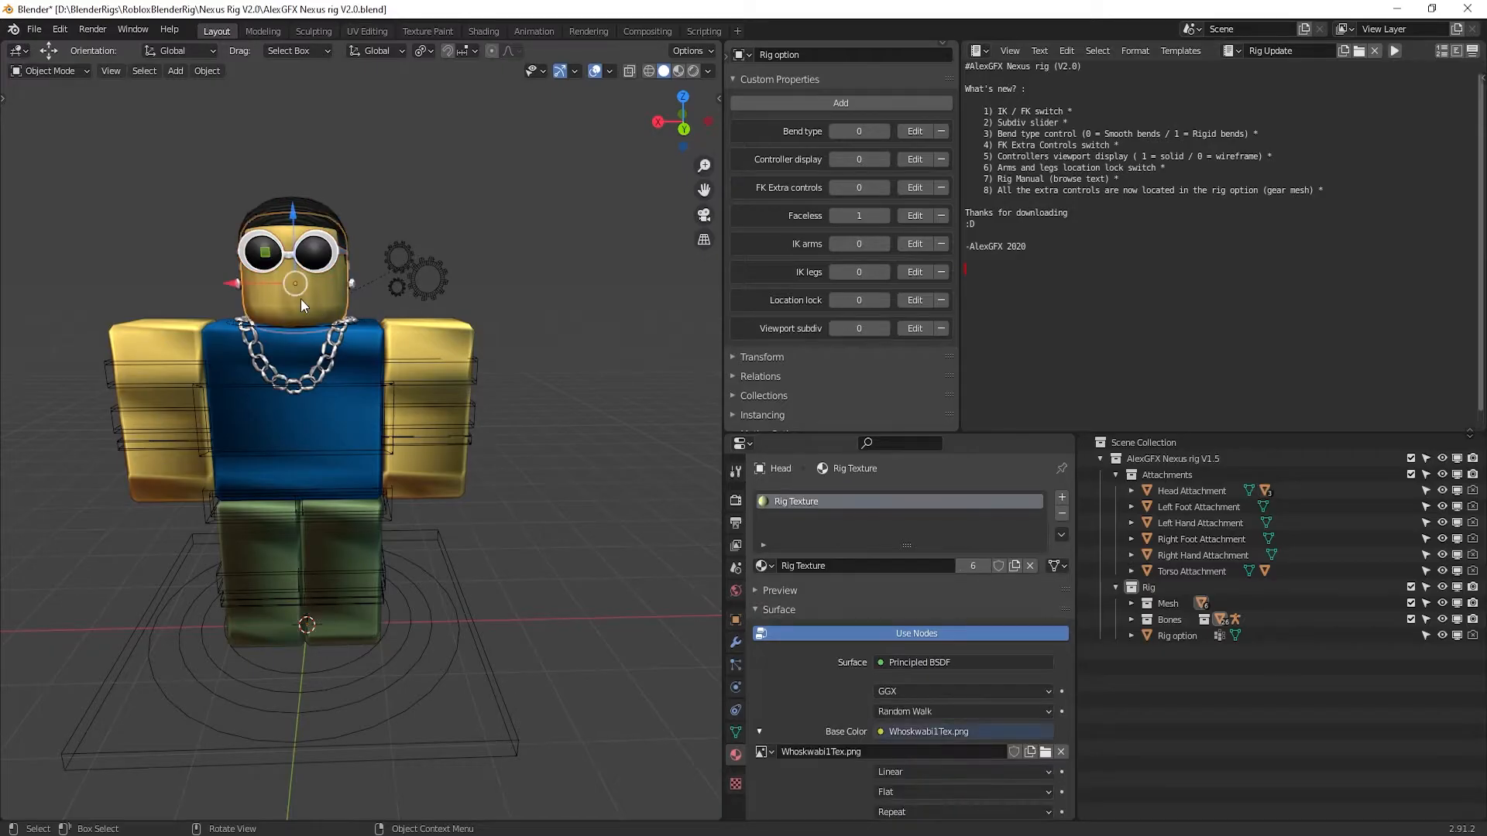
Put the rig in Pose Mode and test-rotate the head controller bone
key("g")
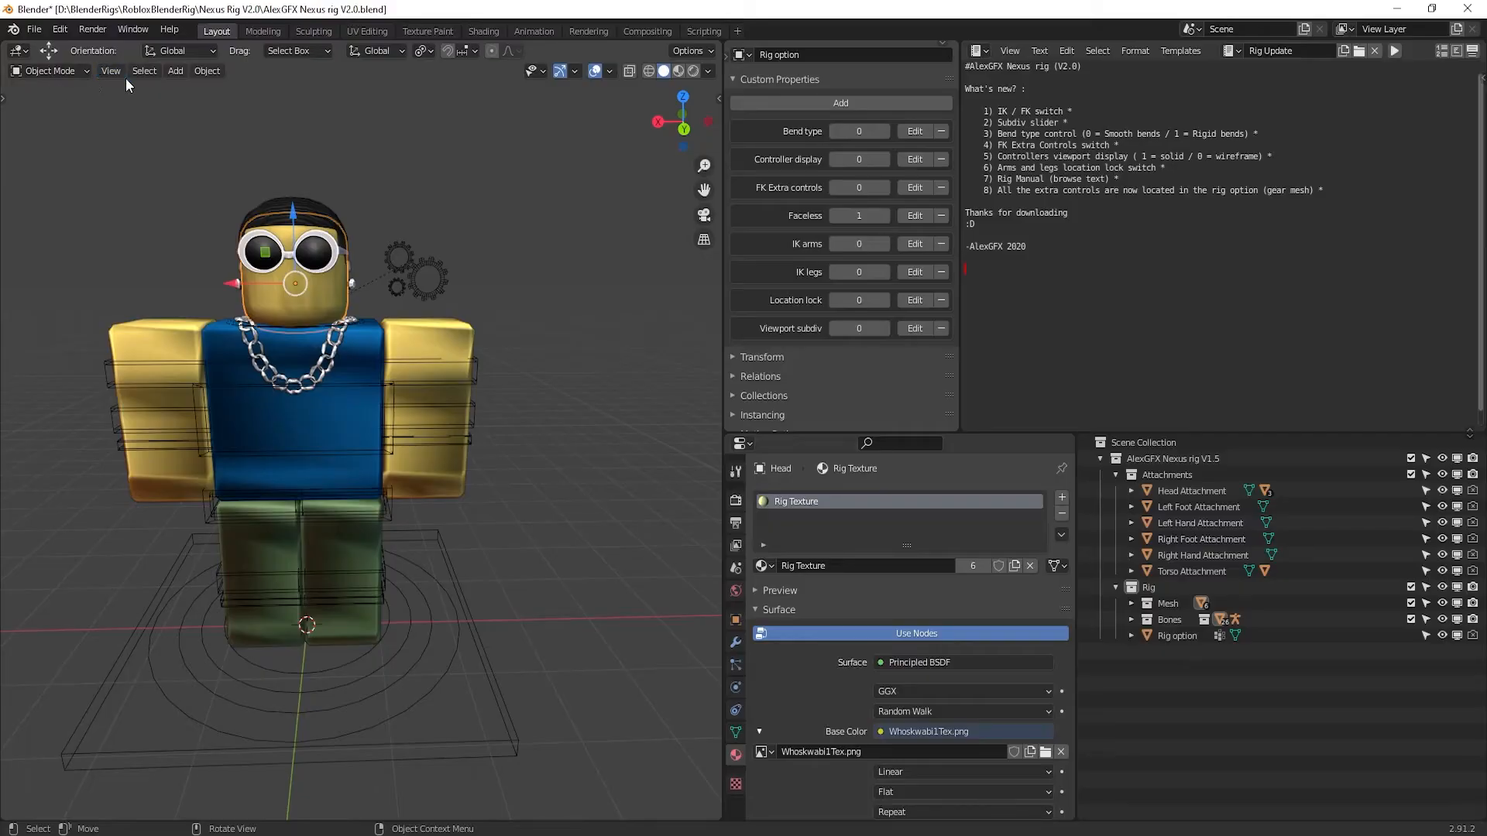
left_click(46, 71)
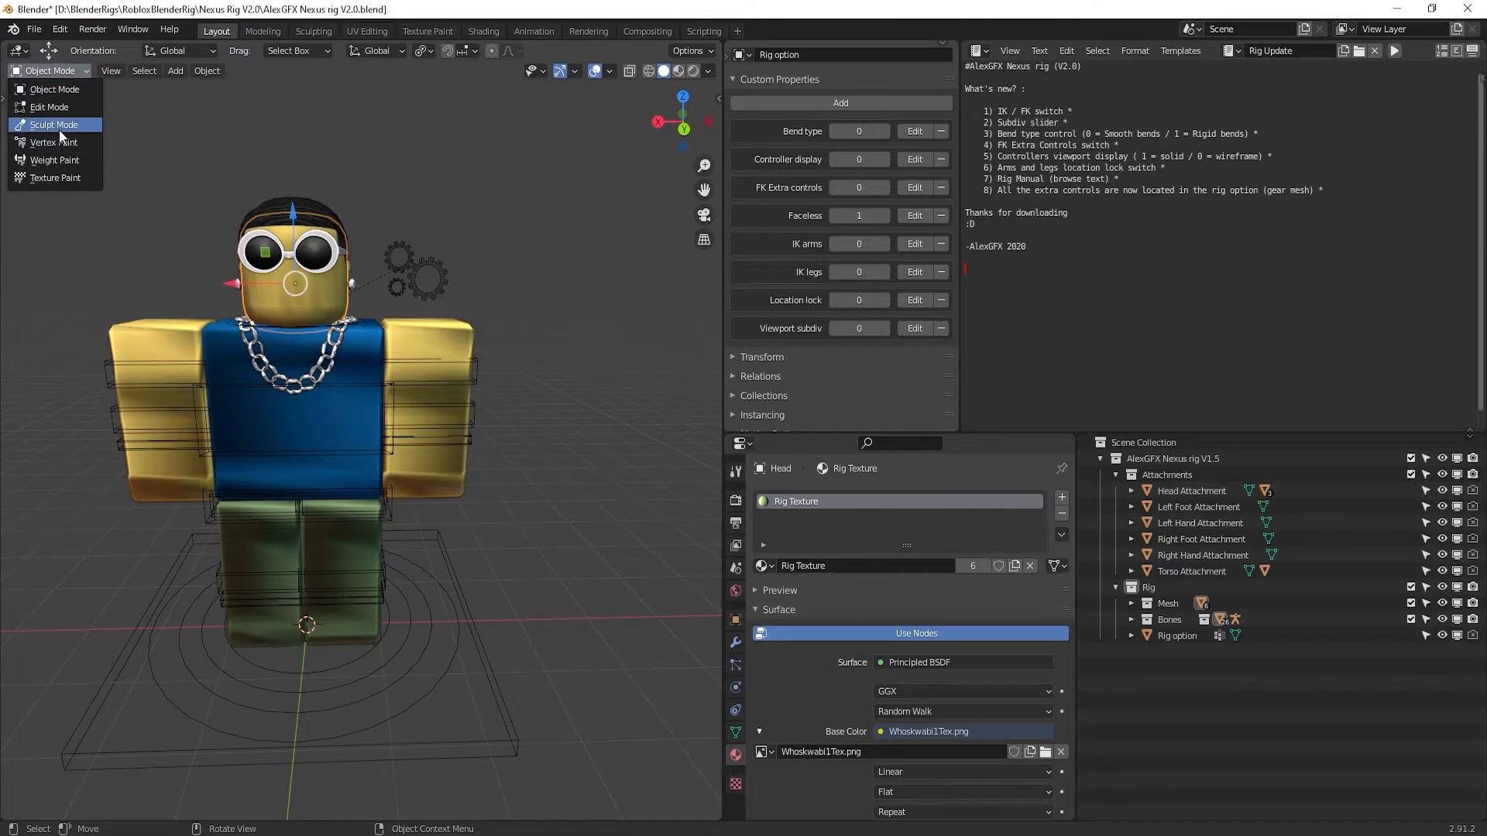
left_click(55, 89)
left_click(293, 463)
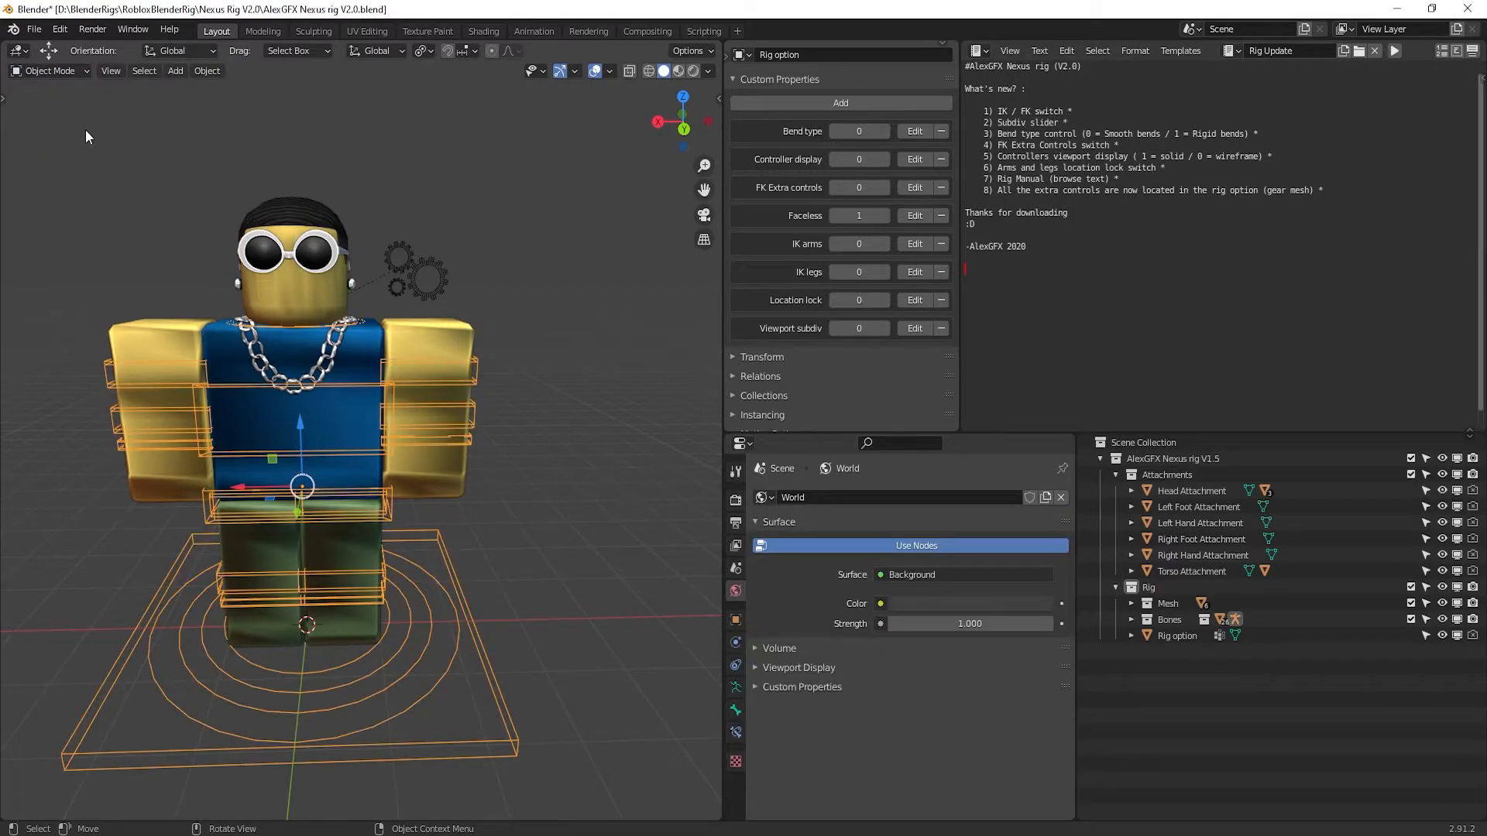
left_click(73, 75)
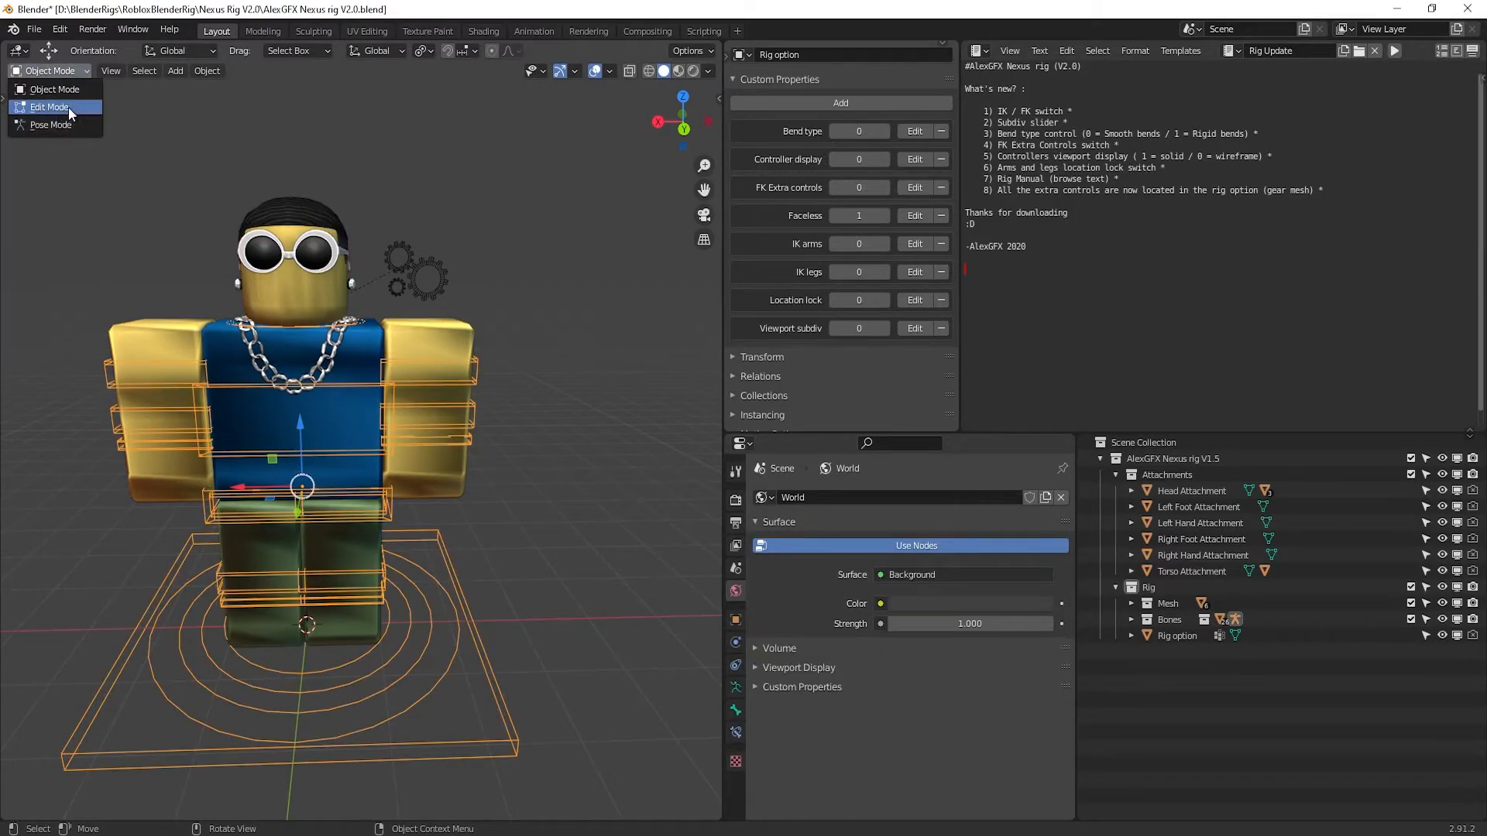
left_click(56, 127)
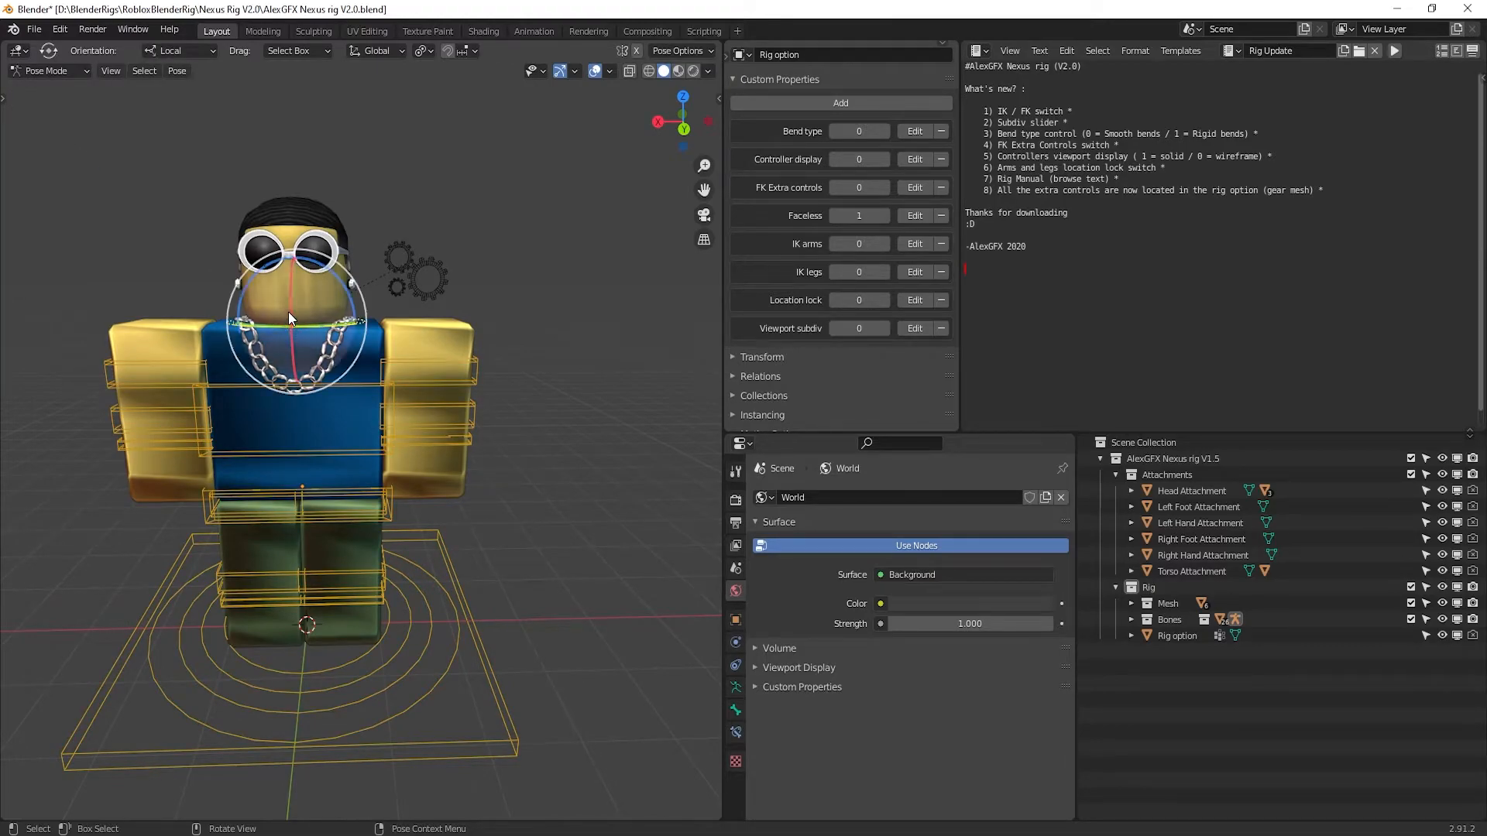
left_click(287, 313)
key("r")
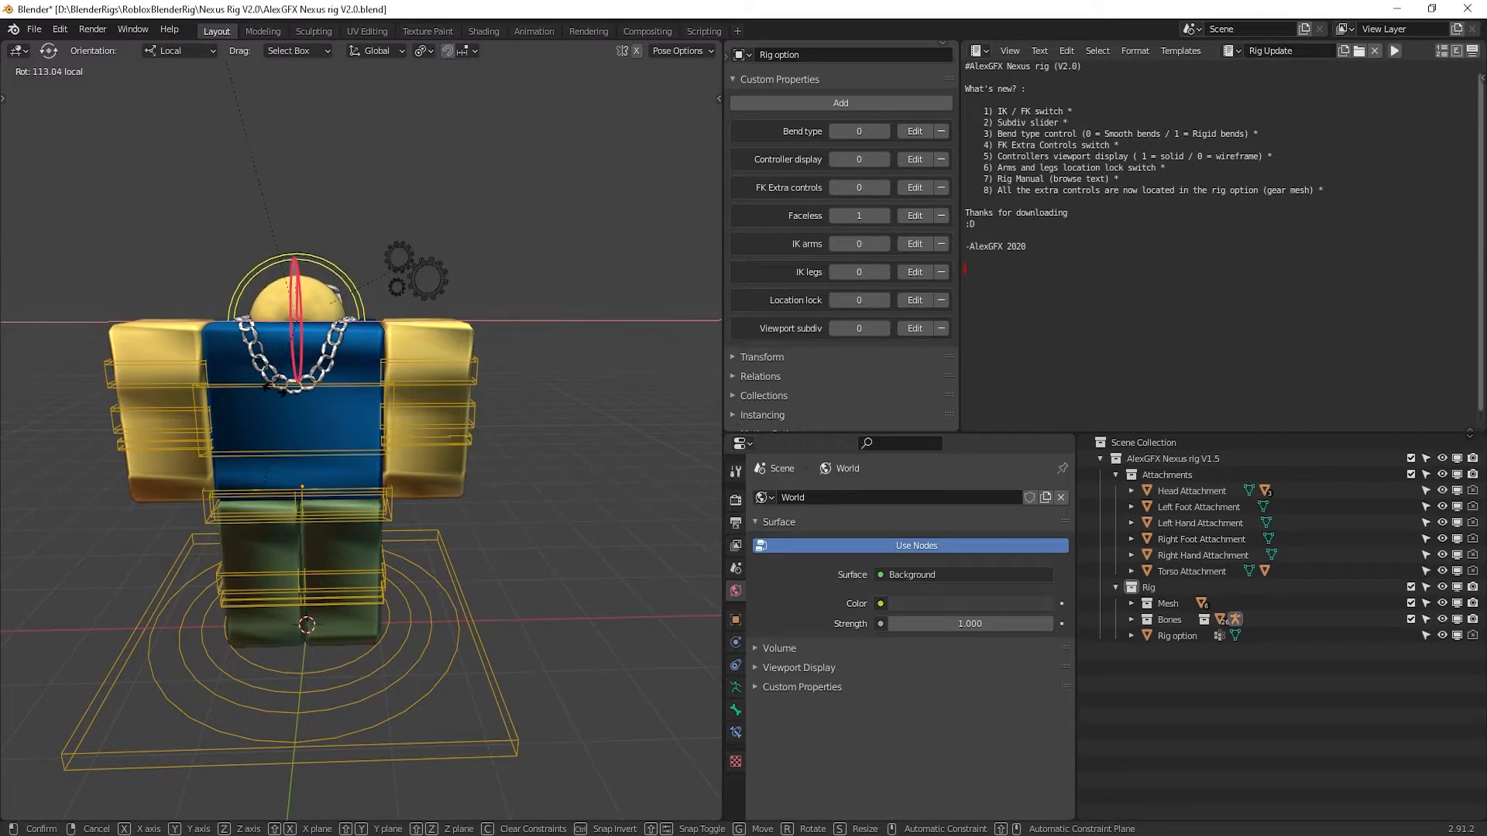
left_click(336, 238)
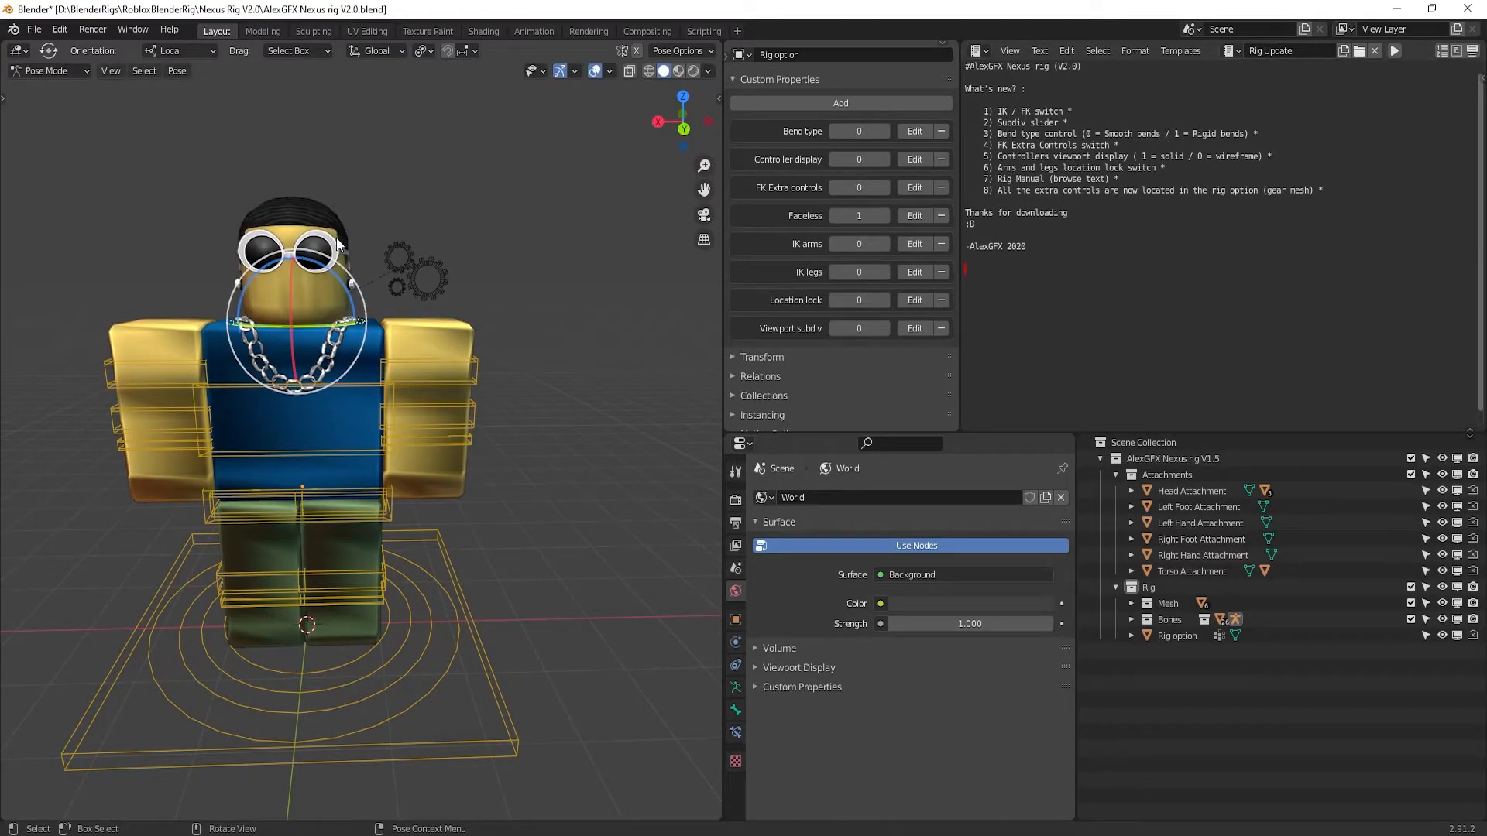
left_click(365, 226)
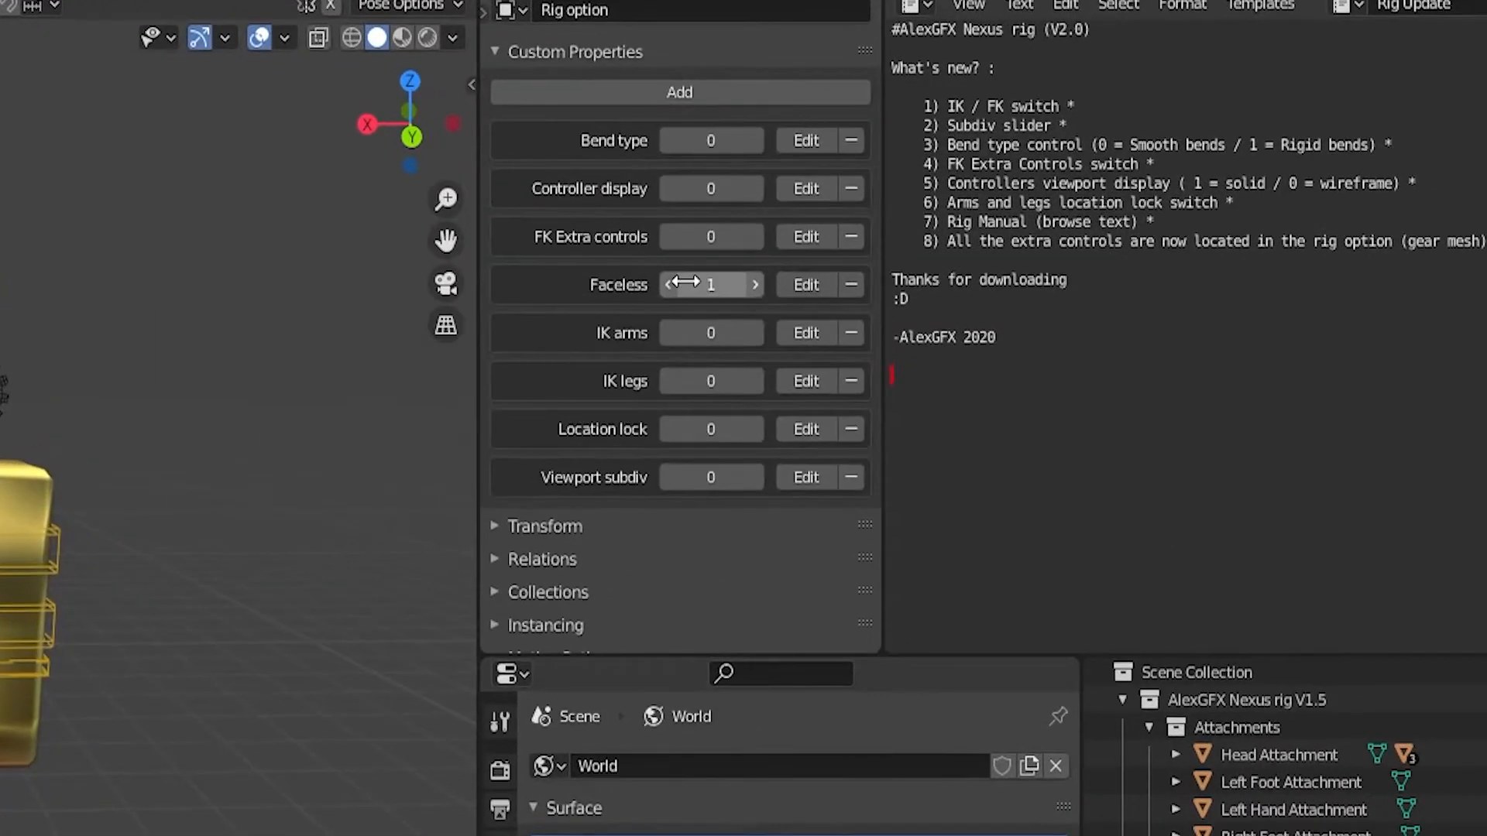
Set the Faceless custom property to 0 and return the rig to Object Mode
left_click(694, 290)
type("0")
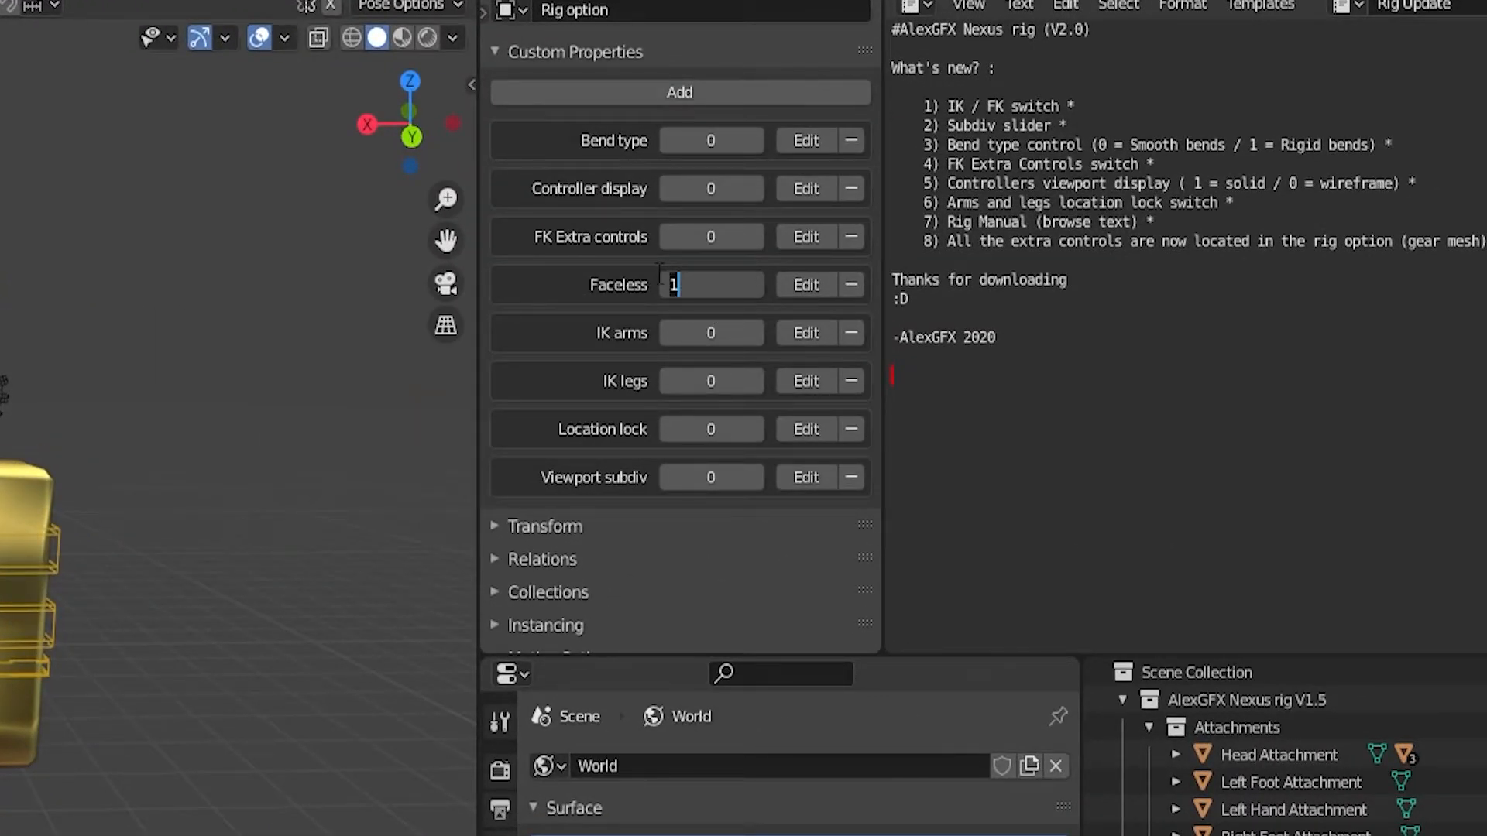
key("Return")
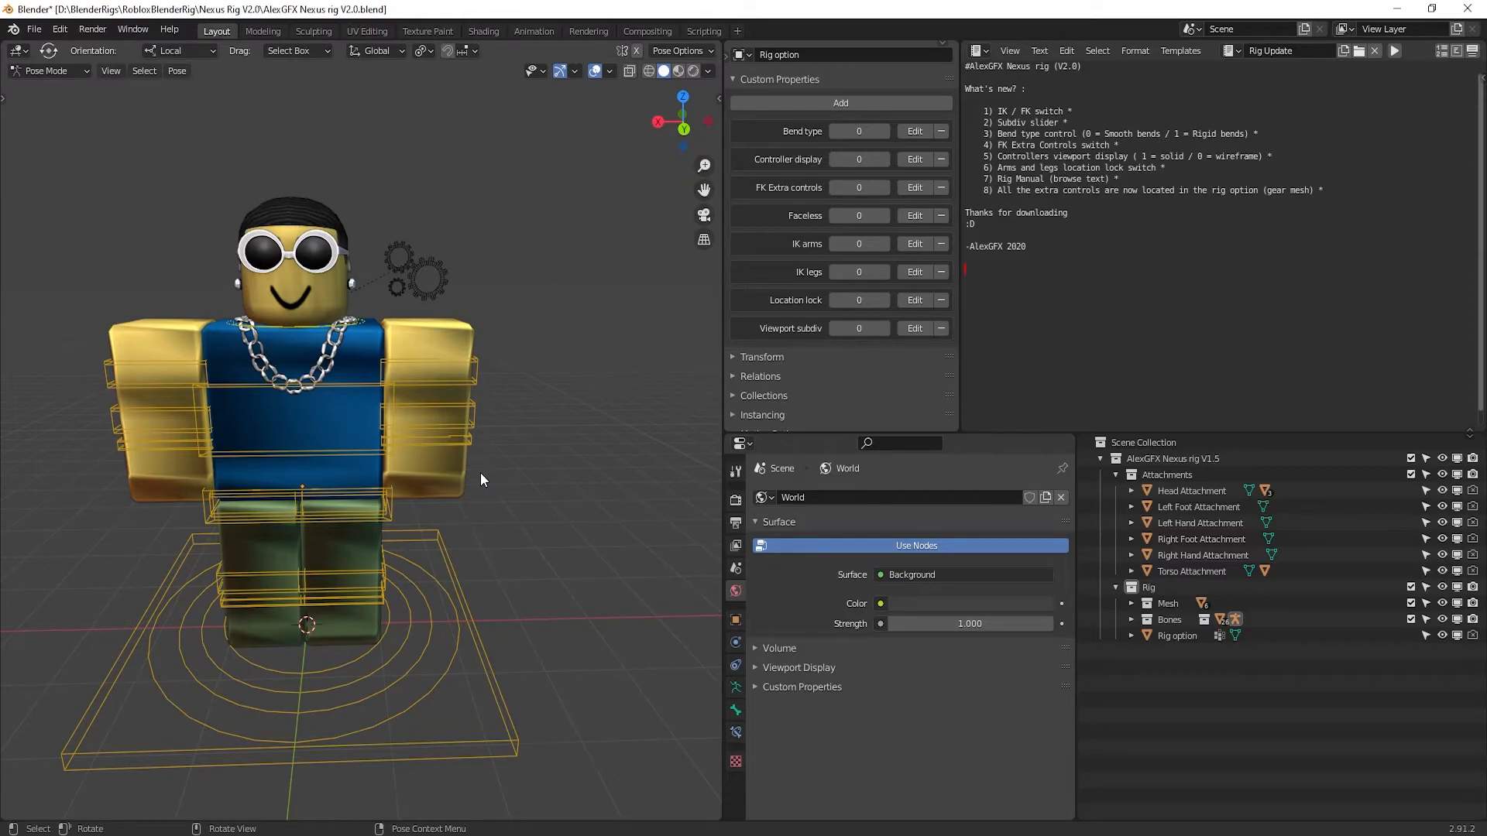
scroll(361, 432, "down", 1)
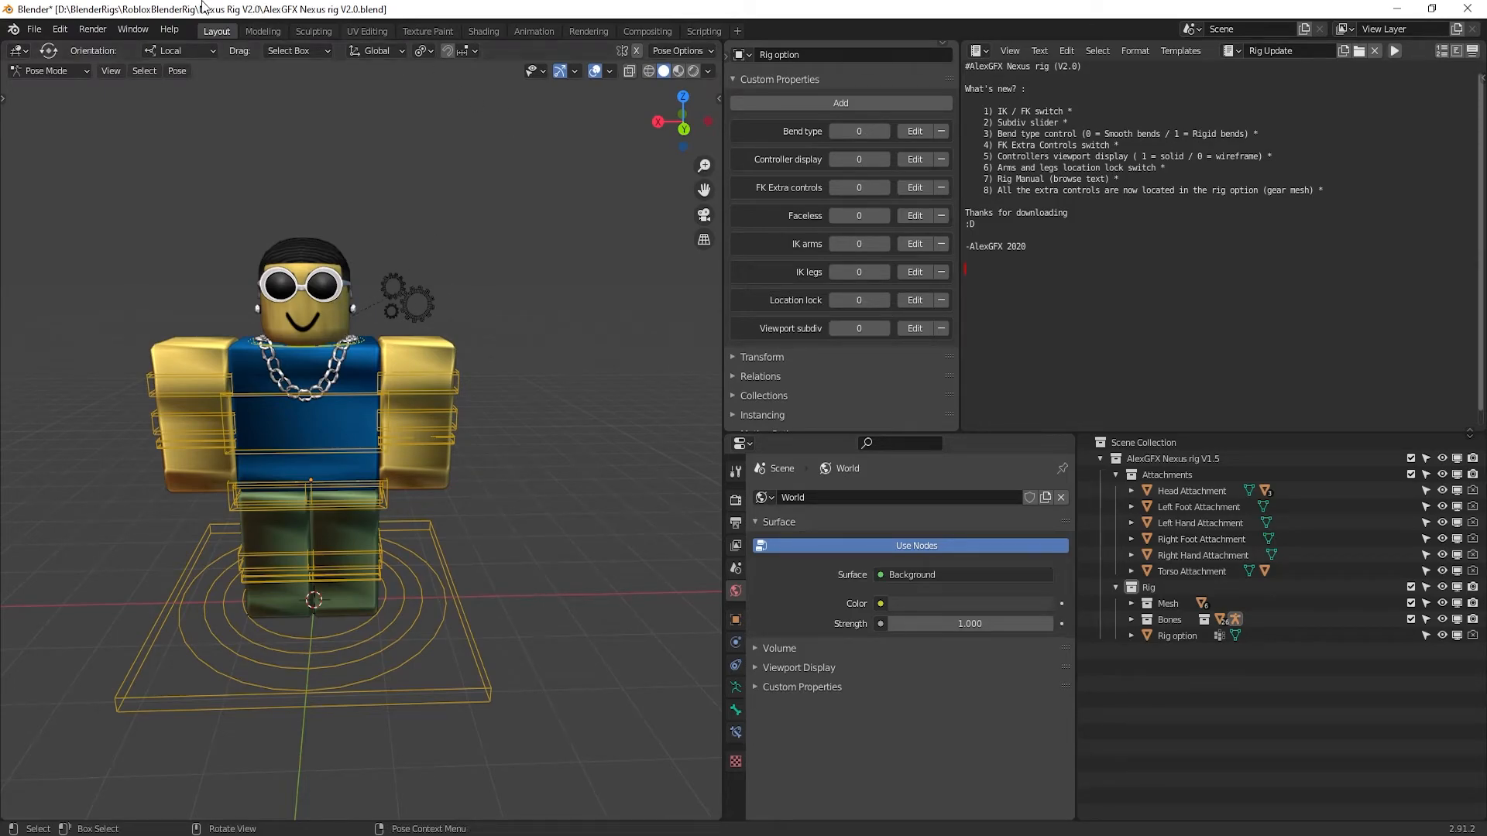
left_click(48, 71)
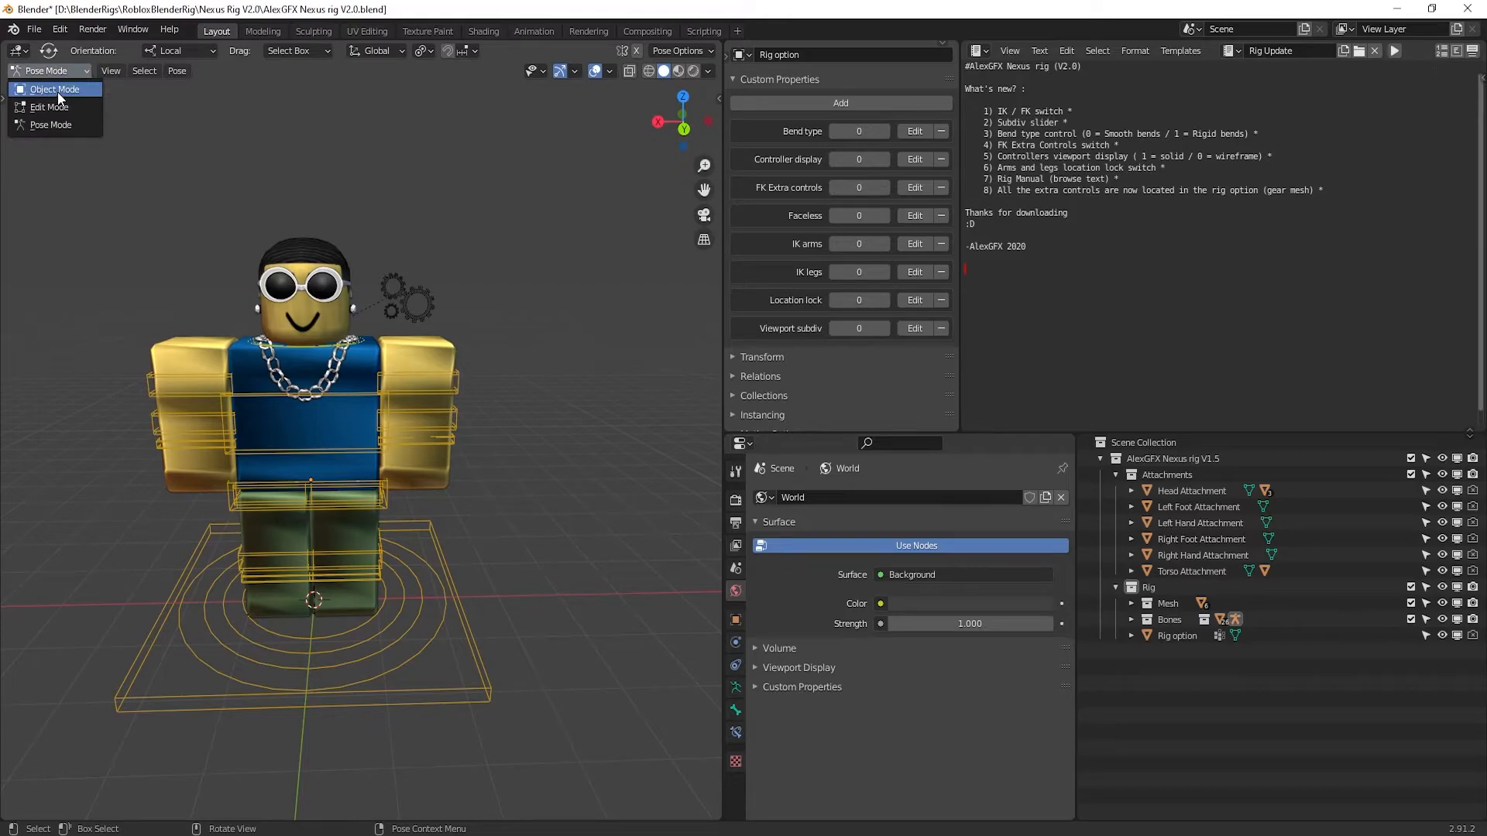
left_click(54, 90)
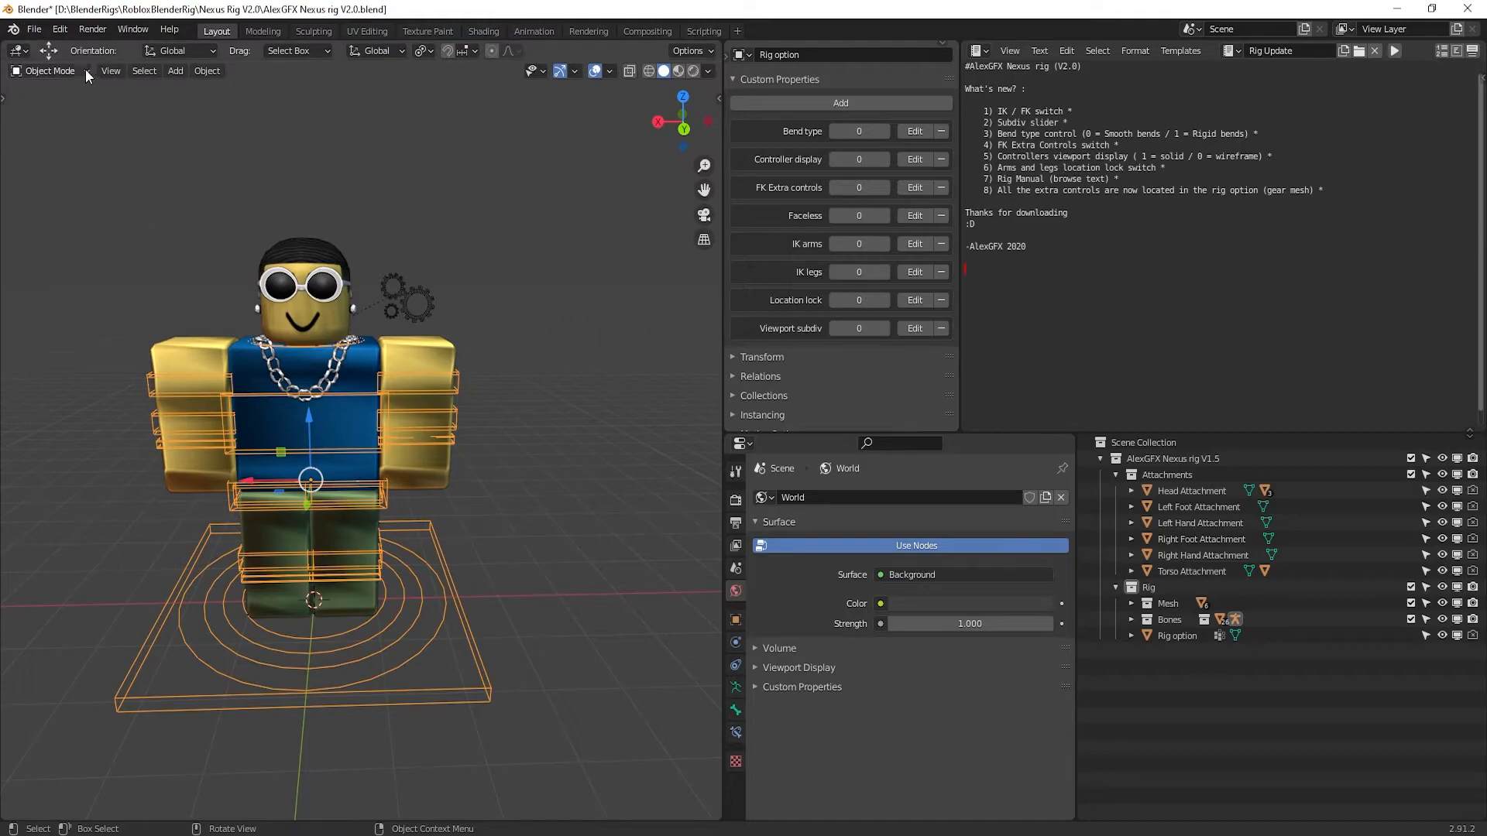
Add a camera and move it out in front of the avatar
left_click(169, 72)
left_click(178, 71)
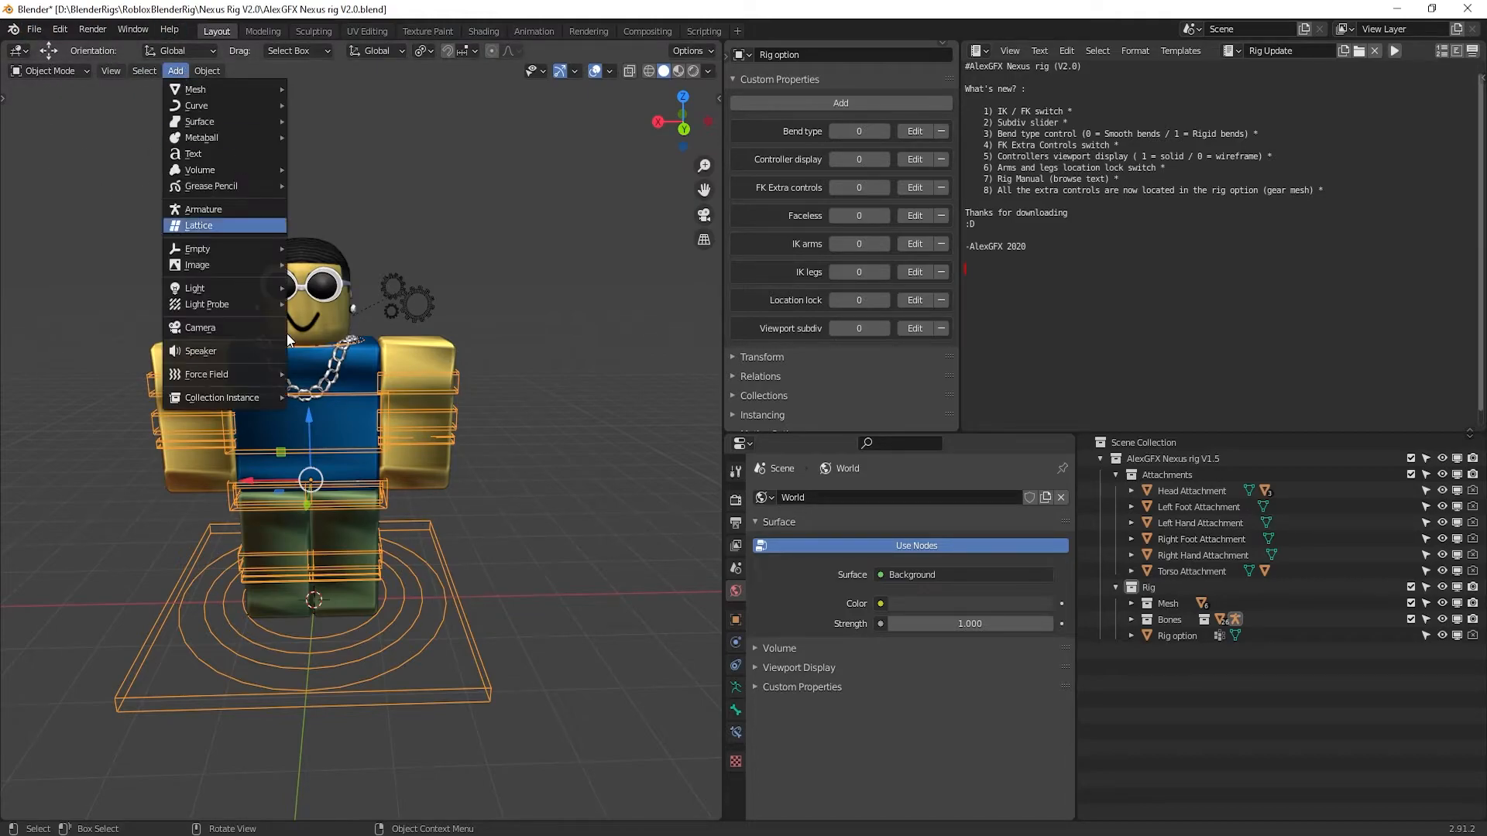
left_click(237, 333)
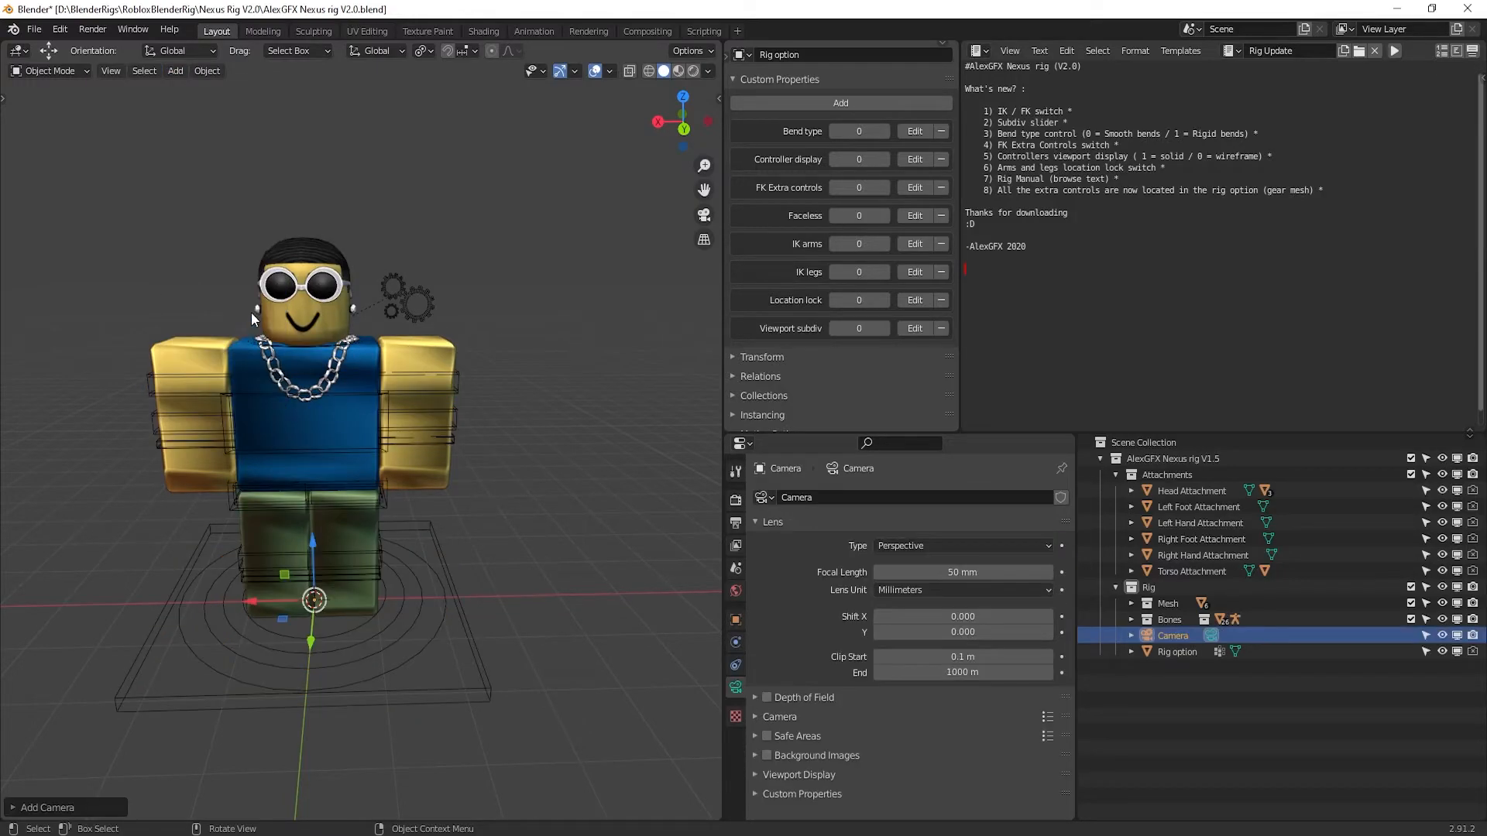
middle_click_drag(334, 234, 301, 622)
left_click_drag(310, 629, 418, 830)
left_click(205, 109)
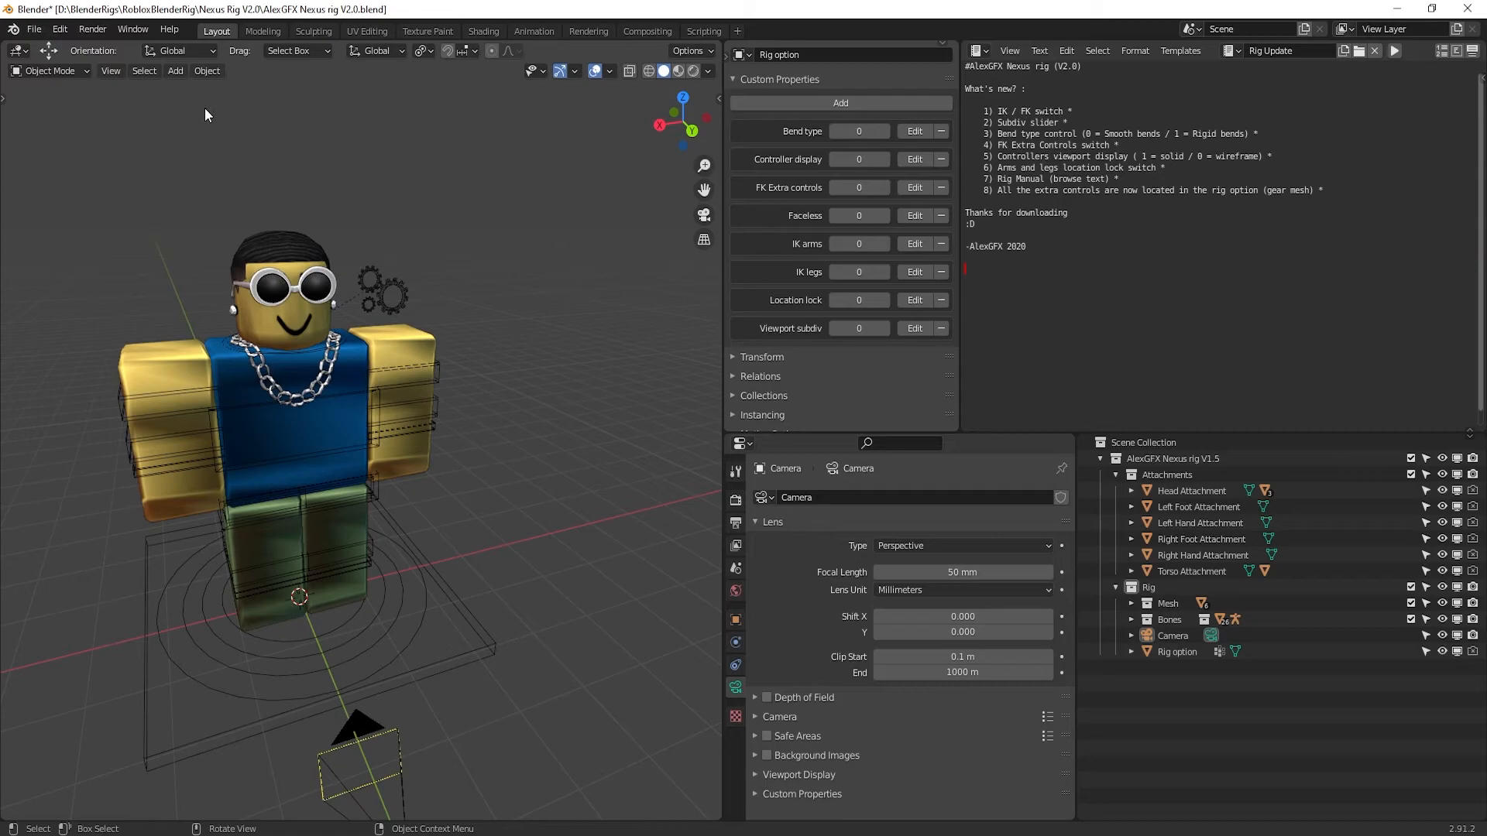
Add a point light and raise it up beside the character's head
left_click(174, 70)
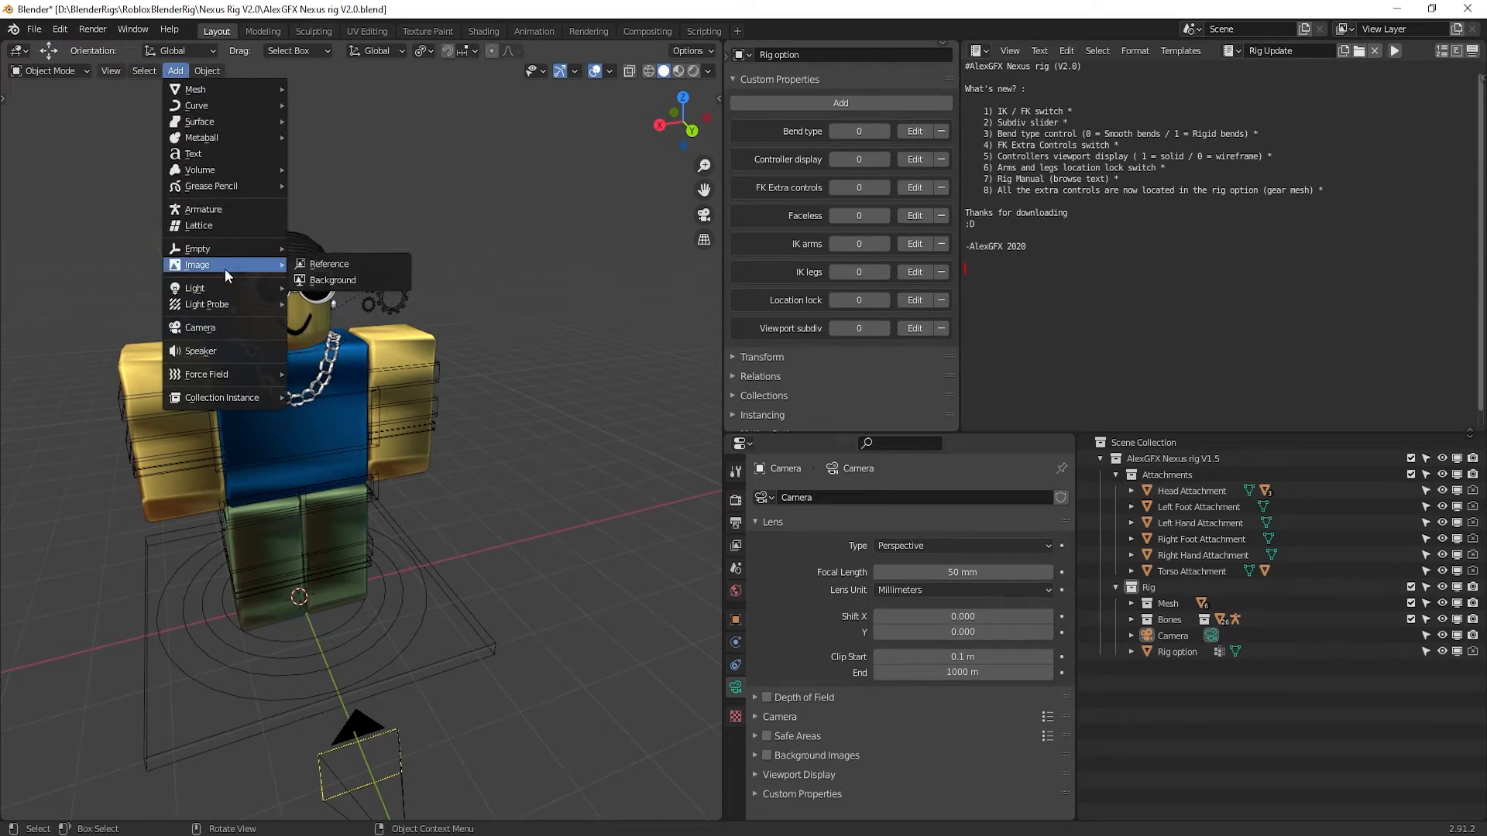
mouse_move(230, 288)
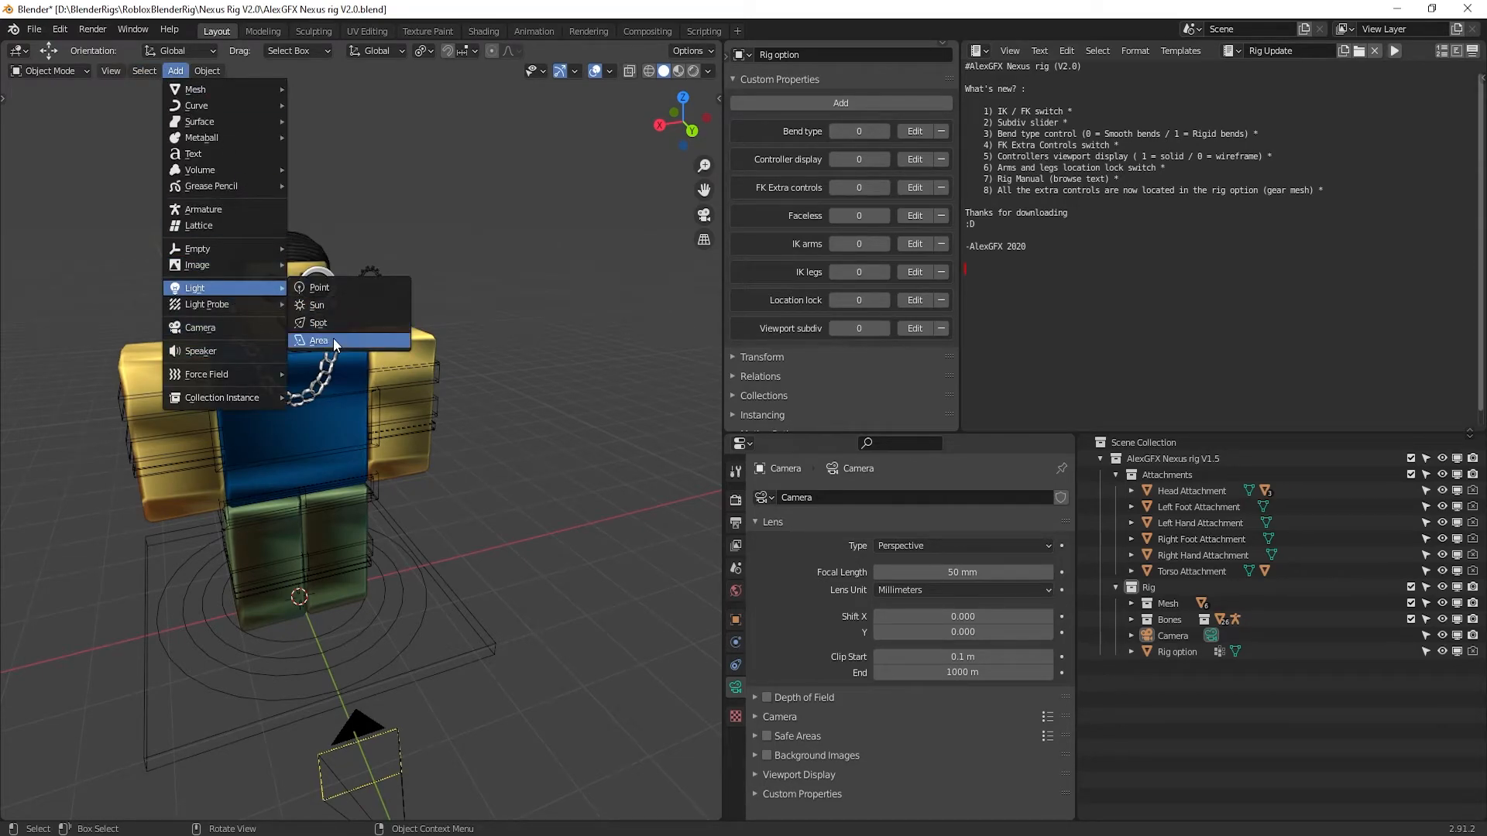
left_click(346, 289)
middle_click_drag(351, 440, 444, 417)
left_click_drag(332, 677, 523, 709)
left_click_drag(467, 663, 510, 79)
middle_click_drag(333, 291, 256, 399)
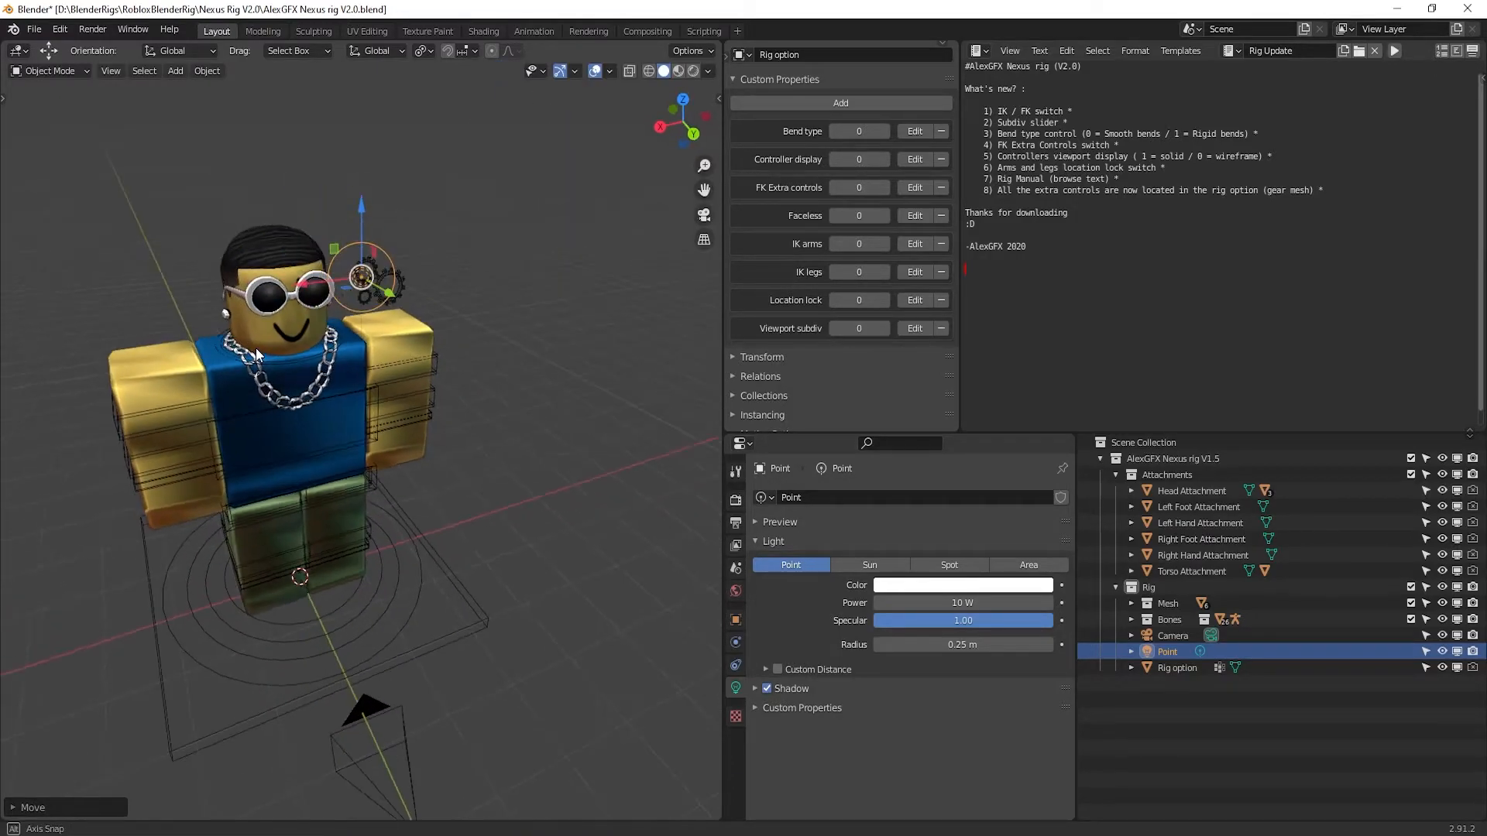
left_click(356, 470)
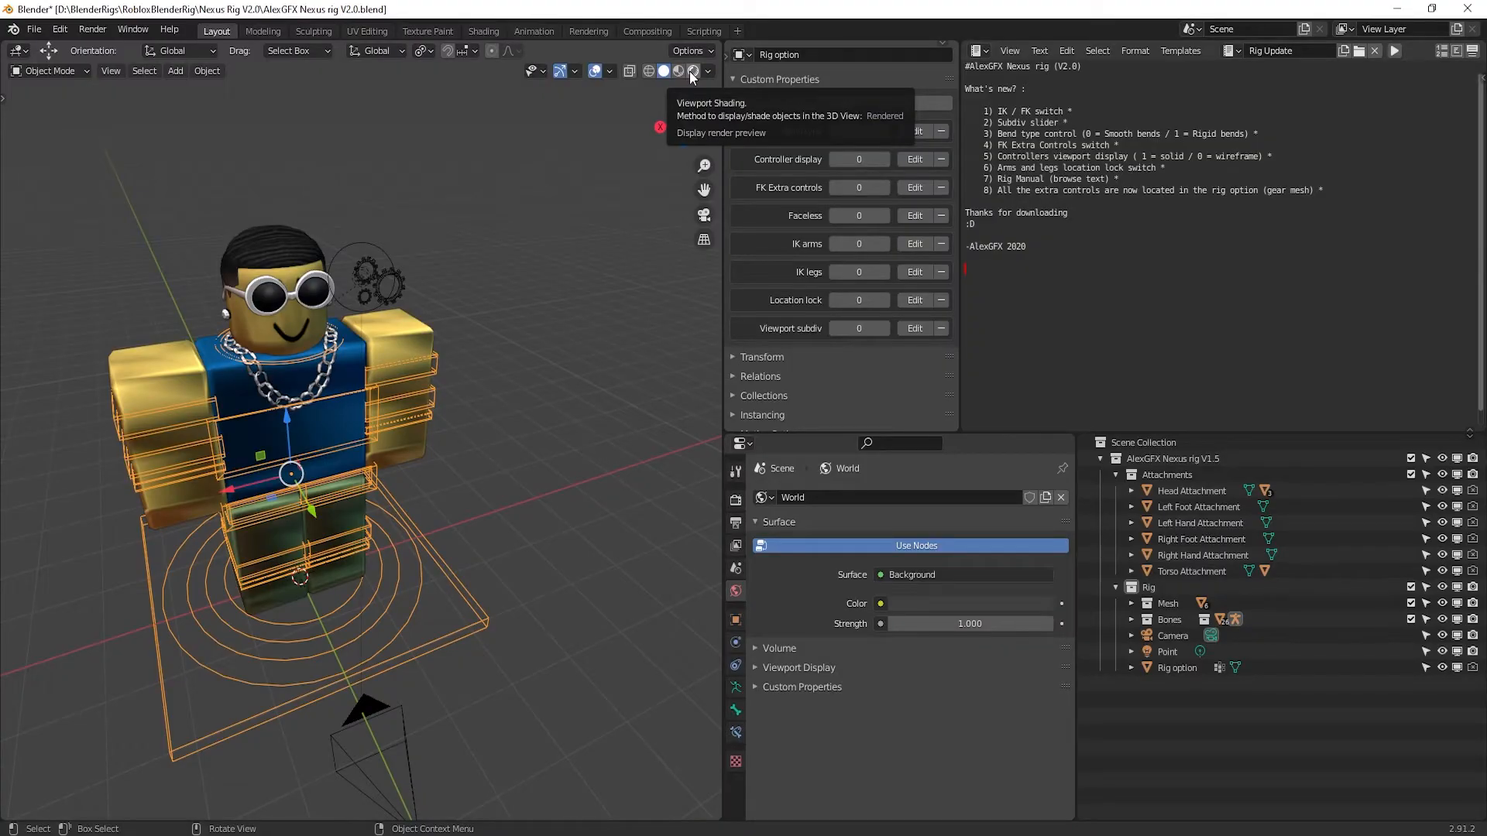
Switch to Rendered shading, turn on Film > Transparent, and select the point light
left_click(691, 72)
left_click(737, 500)
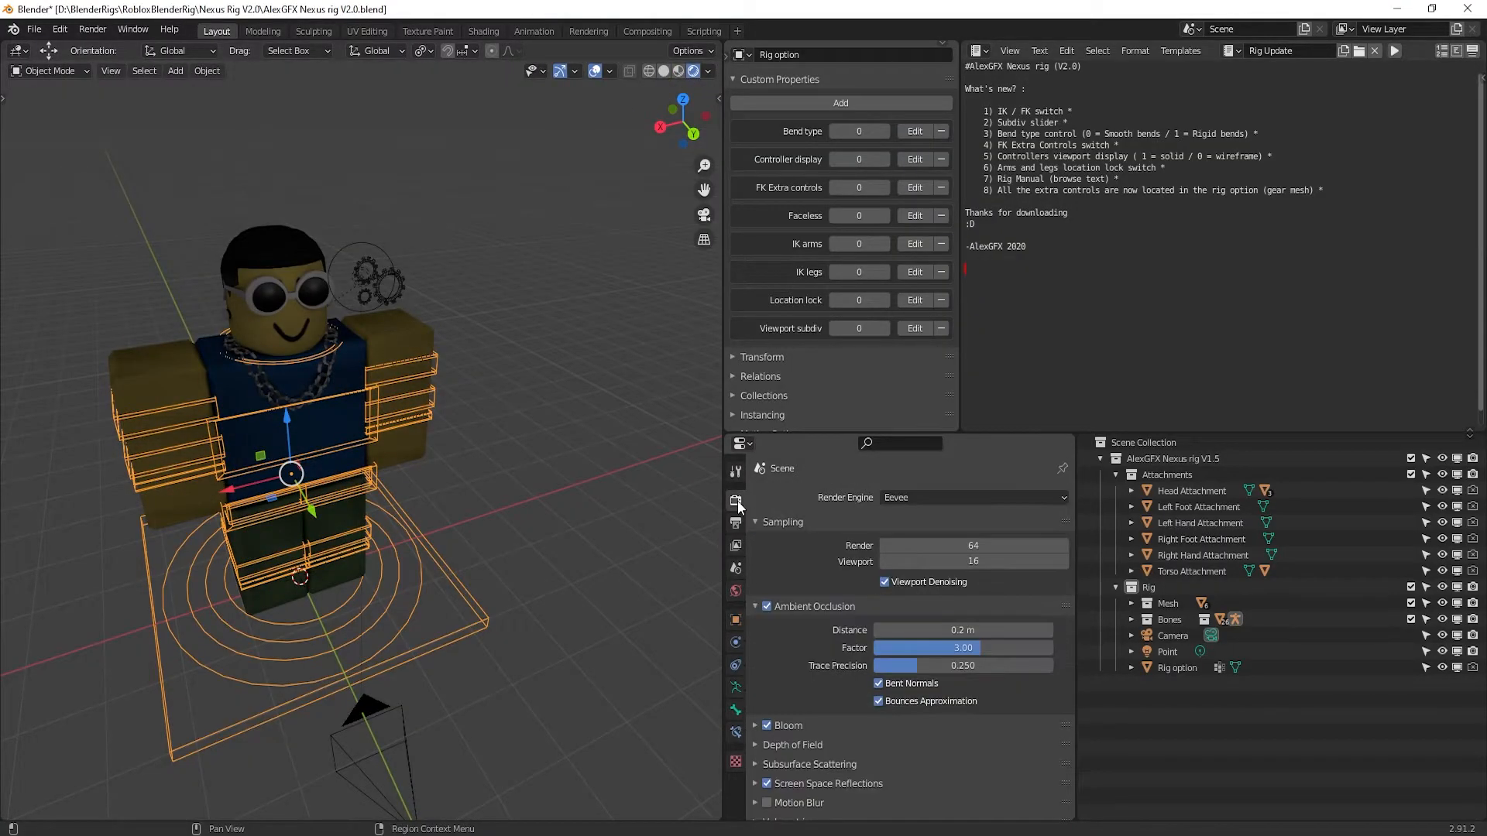
scroll(836, 659, "down", 5)
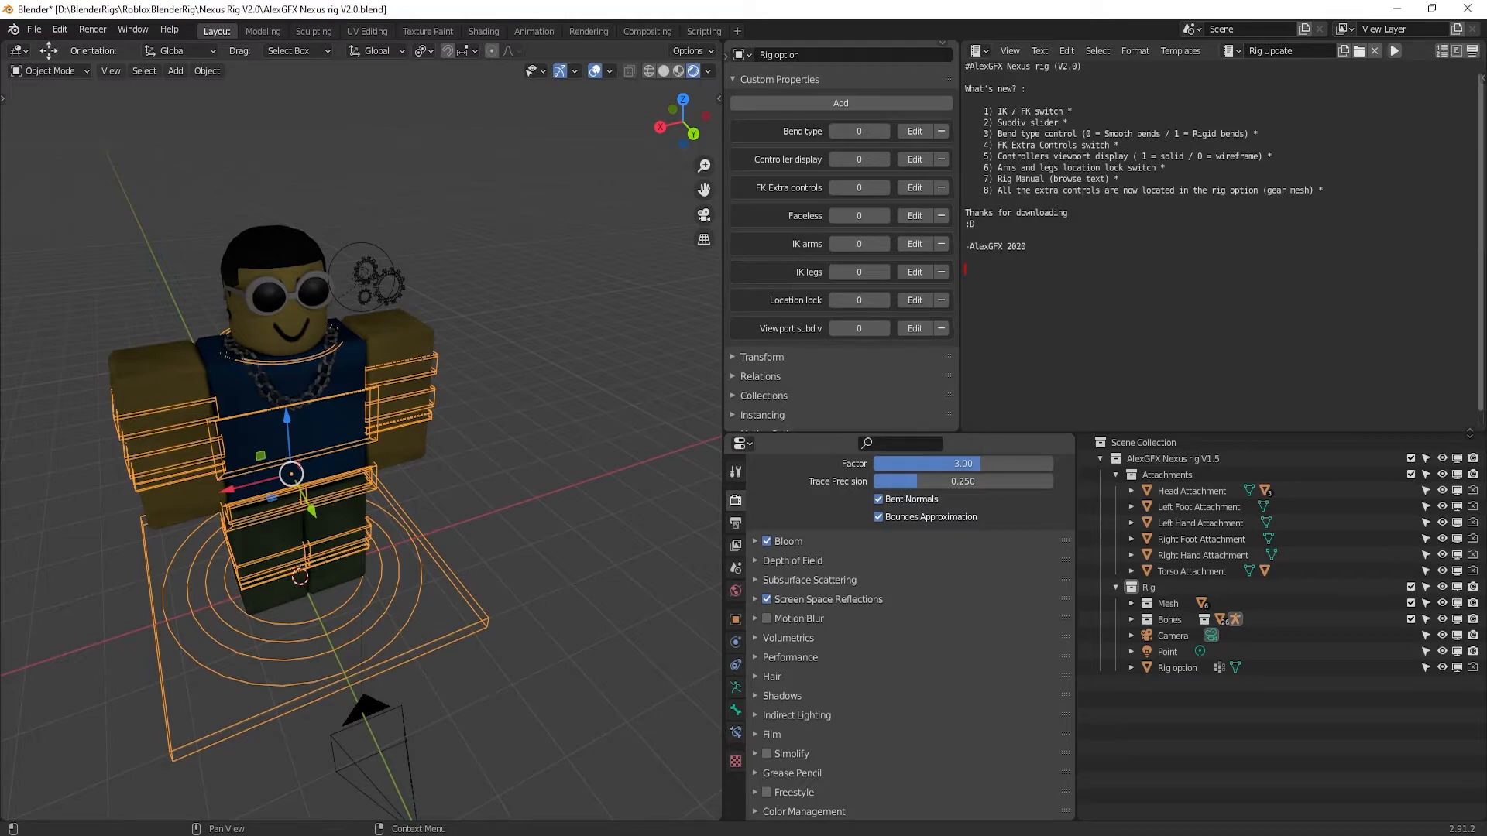
left_click(757, 733)
scroll(861, 756, "down", 2)
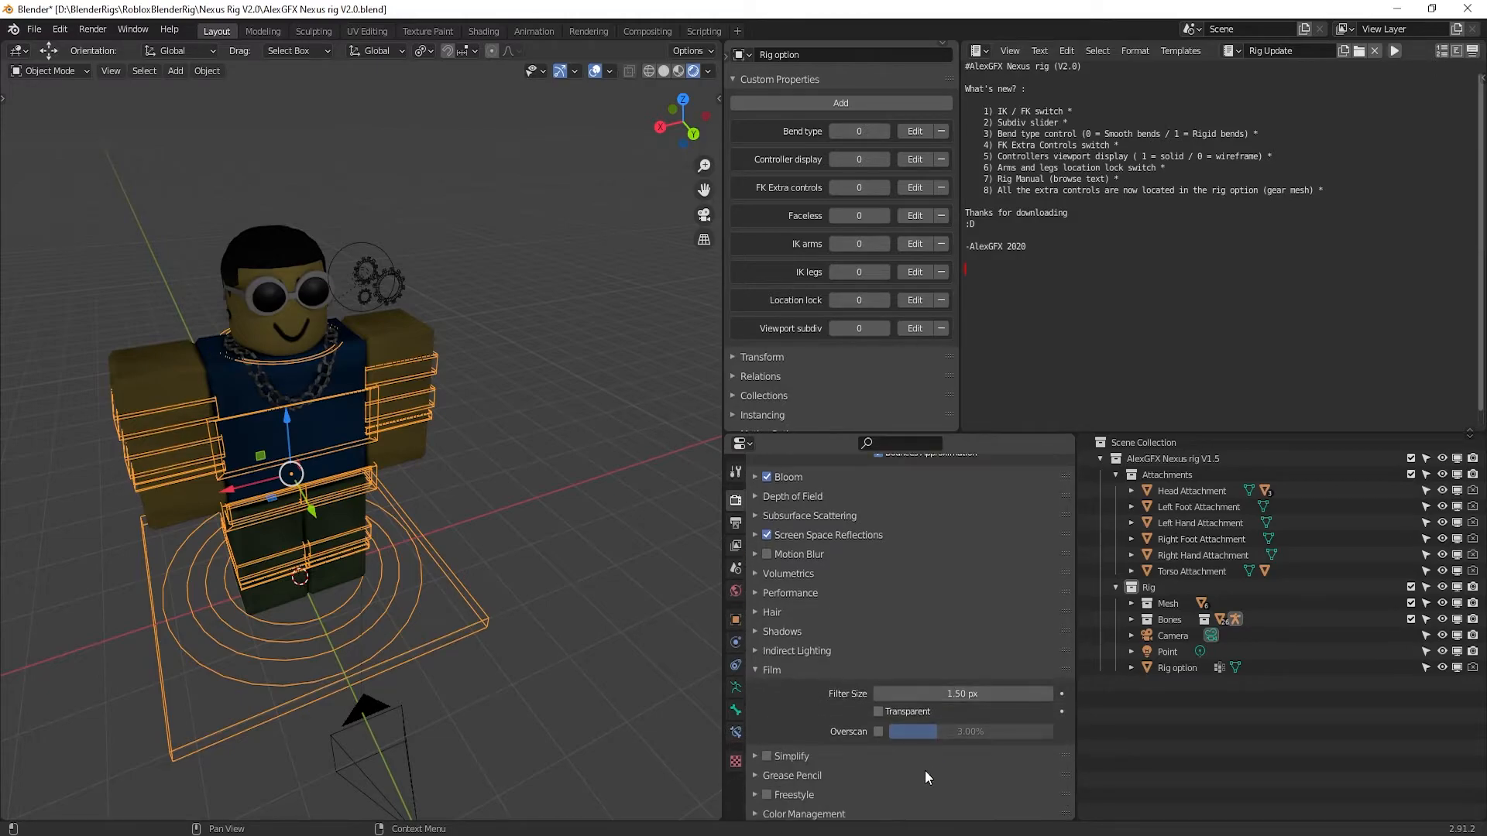
left_click(878, 712)
scroll(465, 589, "down", 2)
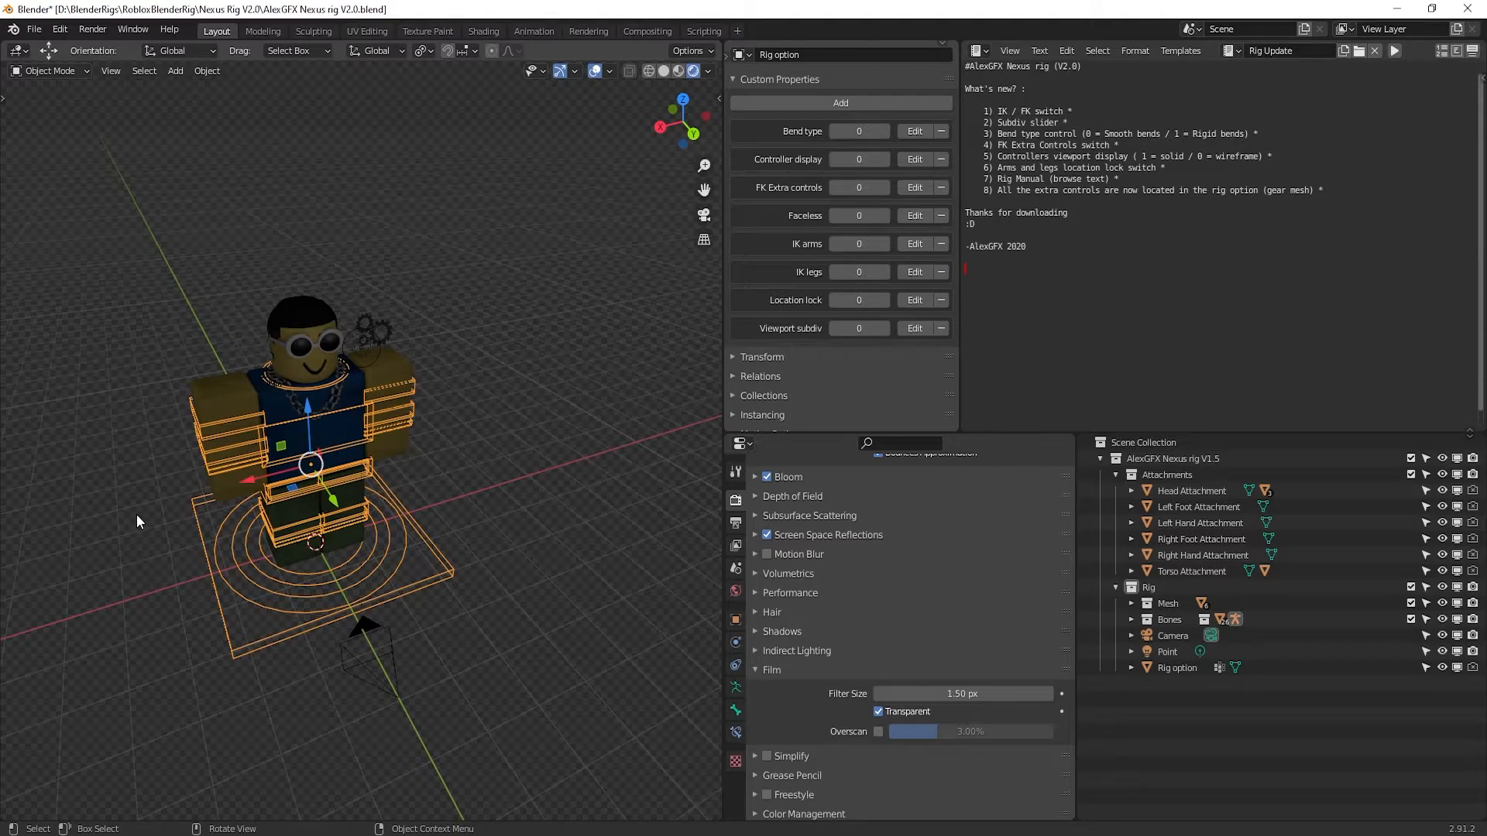
left_click(453, 418)
left_click(369, 346)
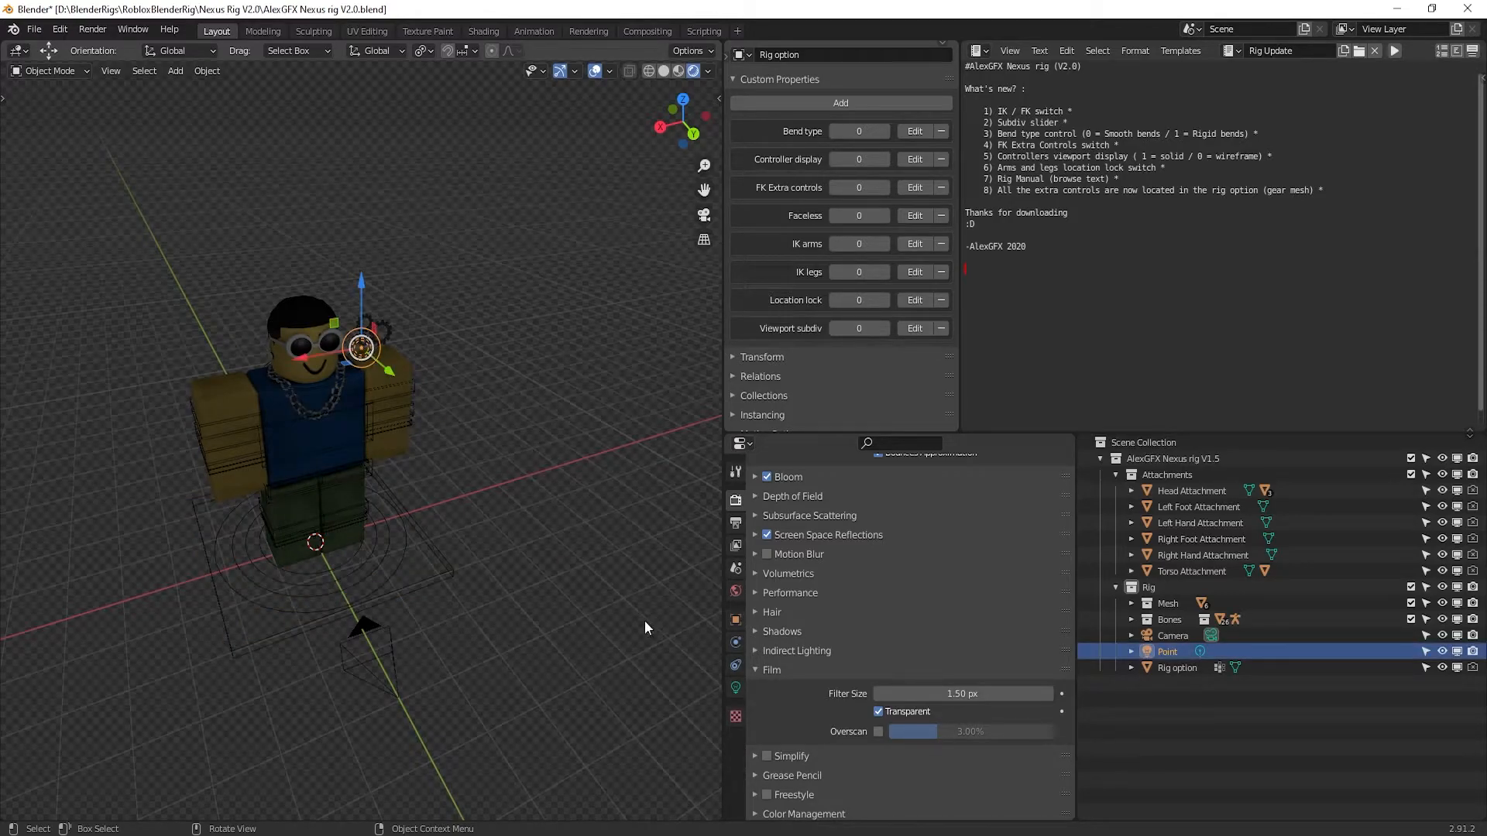
Set the point light's power to 1000 W and widen its radius to 2.17 m
left_click(736, 687)
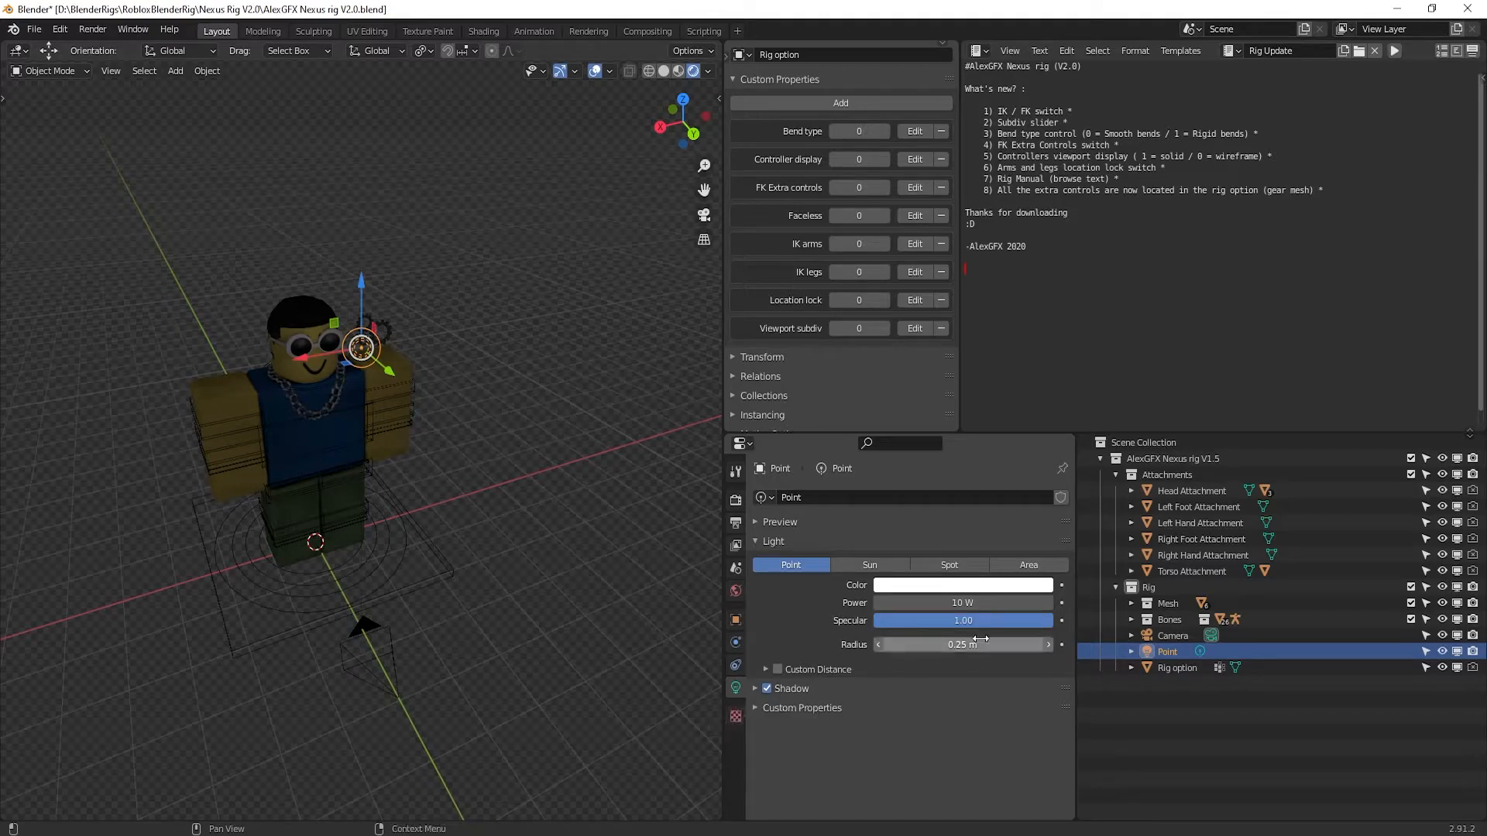
left_click(945, 602)
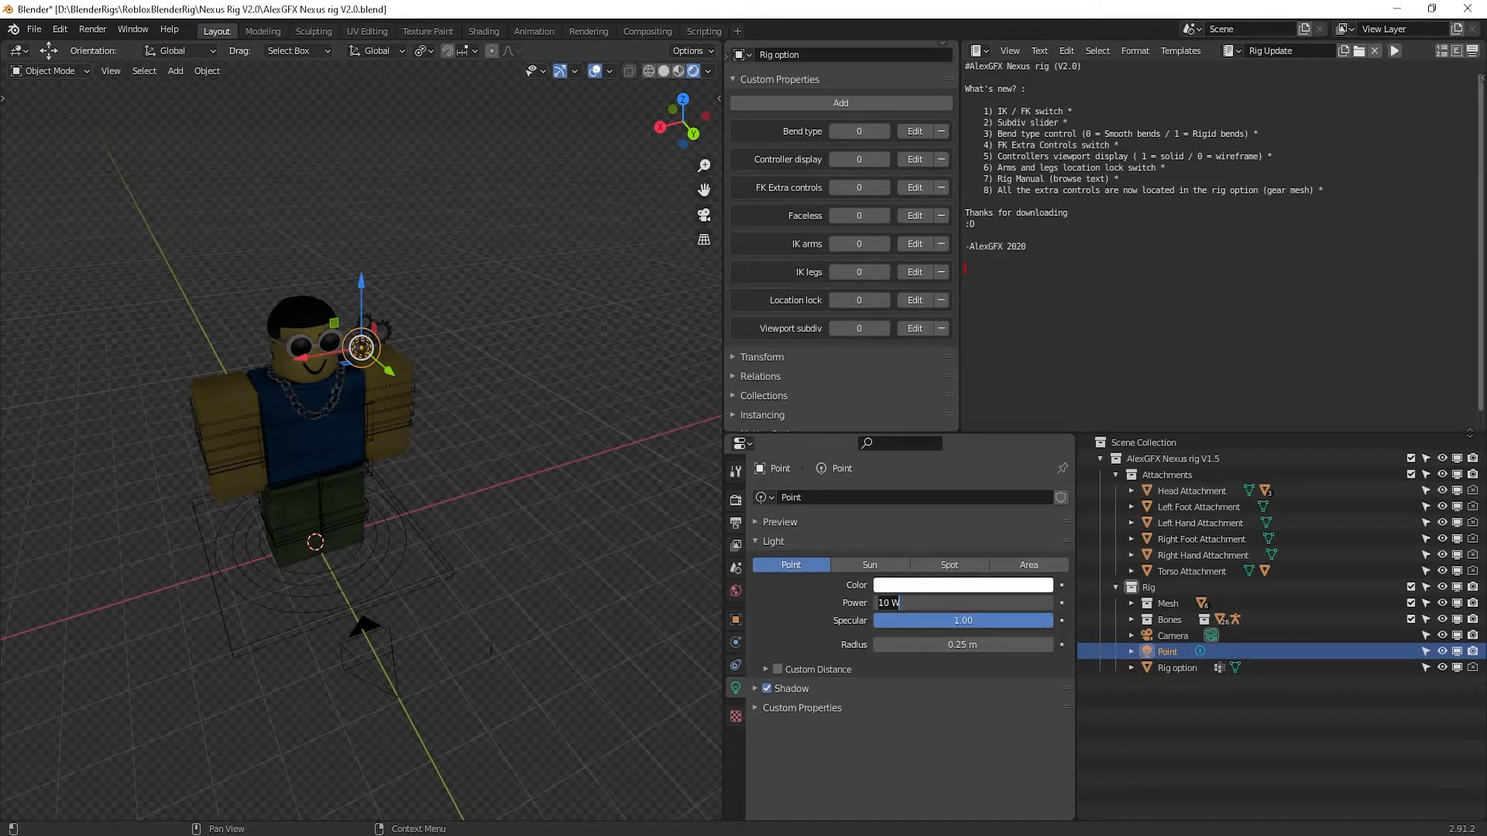
type("1000")
key("Return")
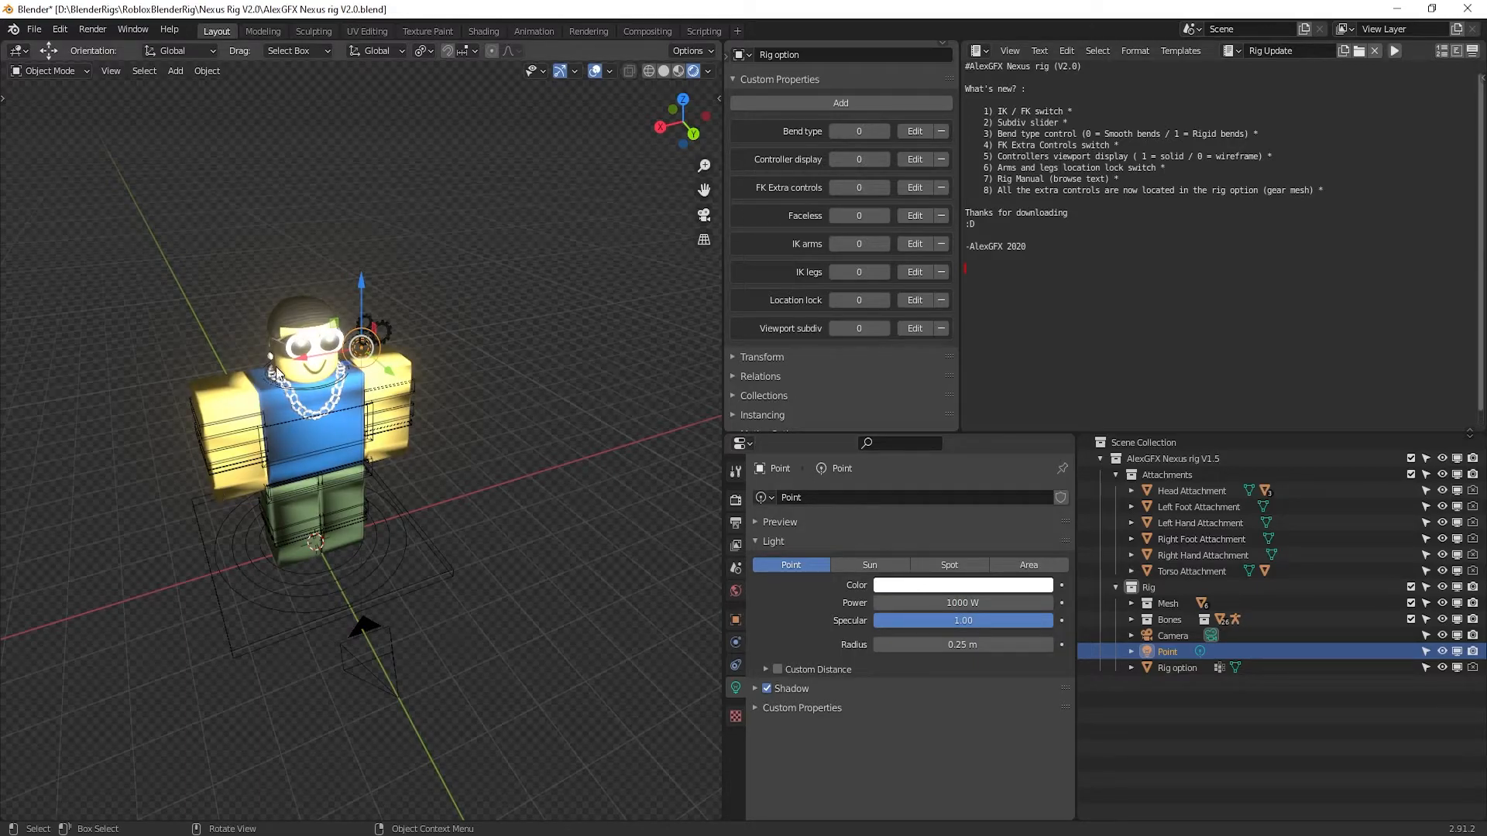
left_click(457, 596)
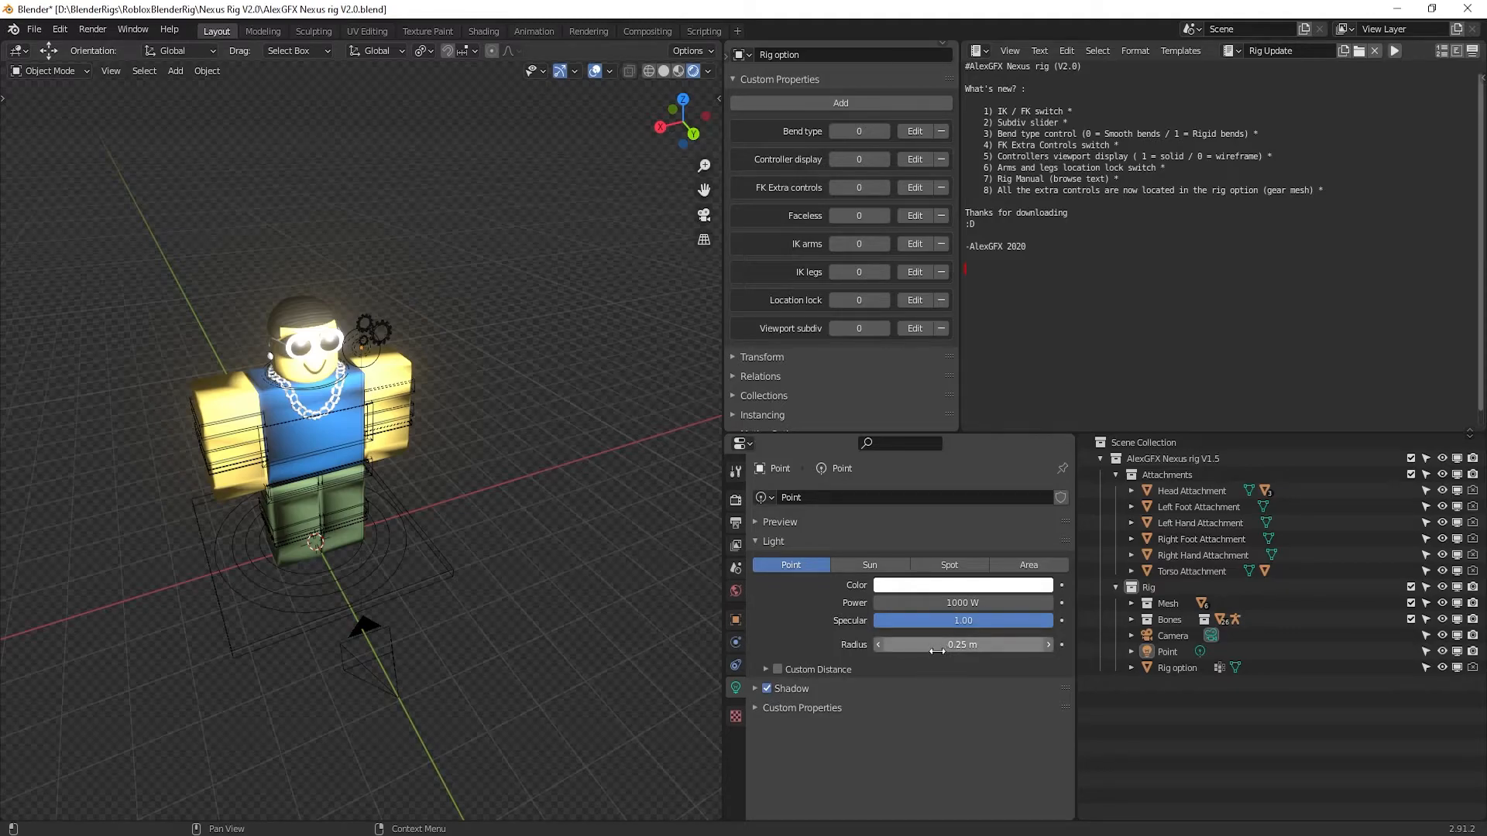
left_click_drag(937, 651, 1069, 651)
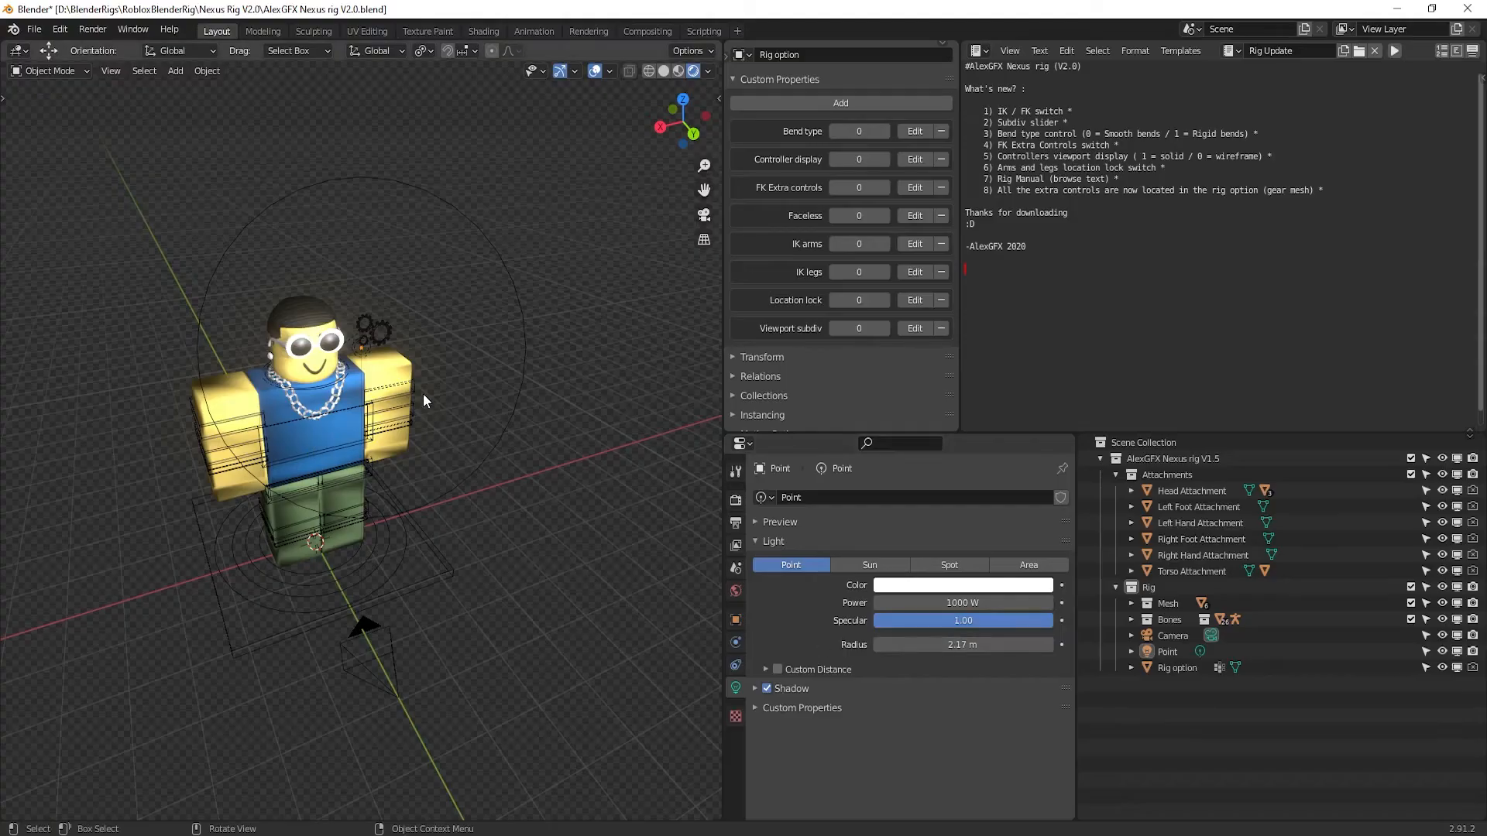
Move the point light beside the character's shoulder
left_click(375, 333)
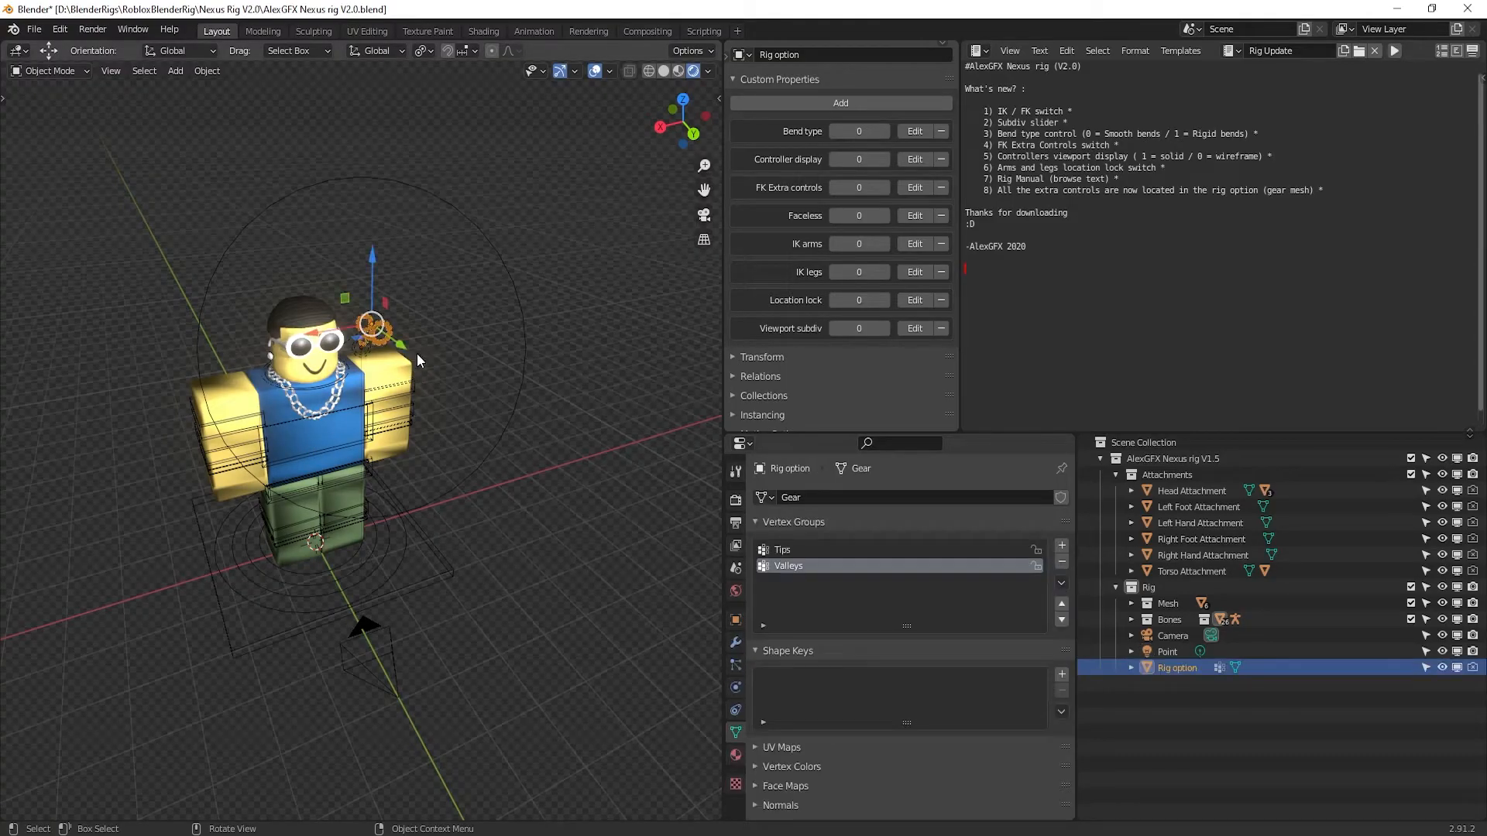
key("g")
left_click(570, 429)
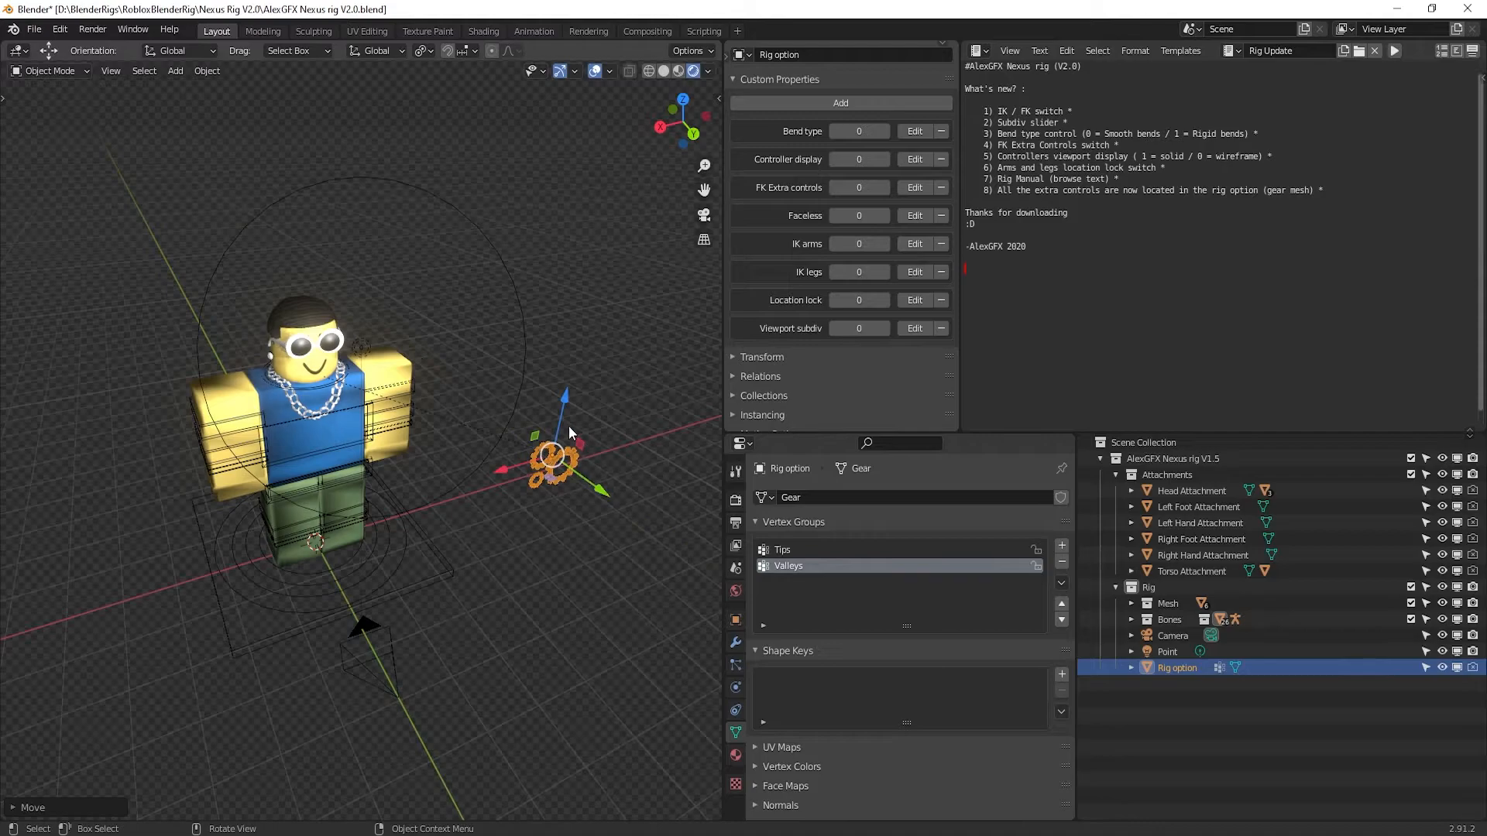
key("ctrl+z")
key("ctrl+z")
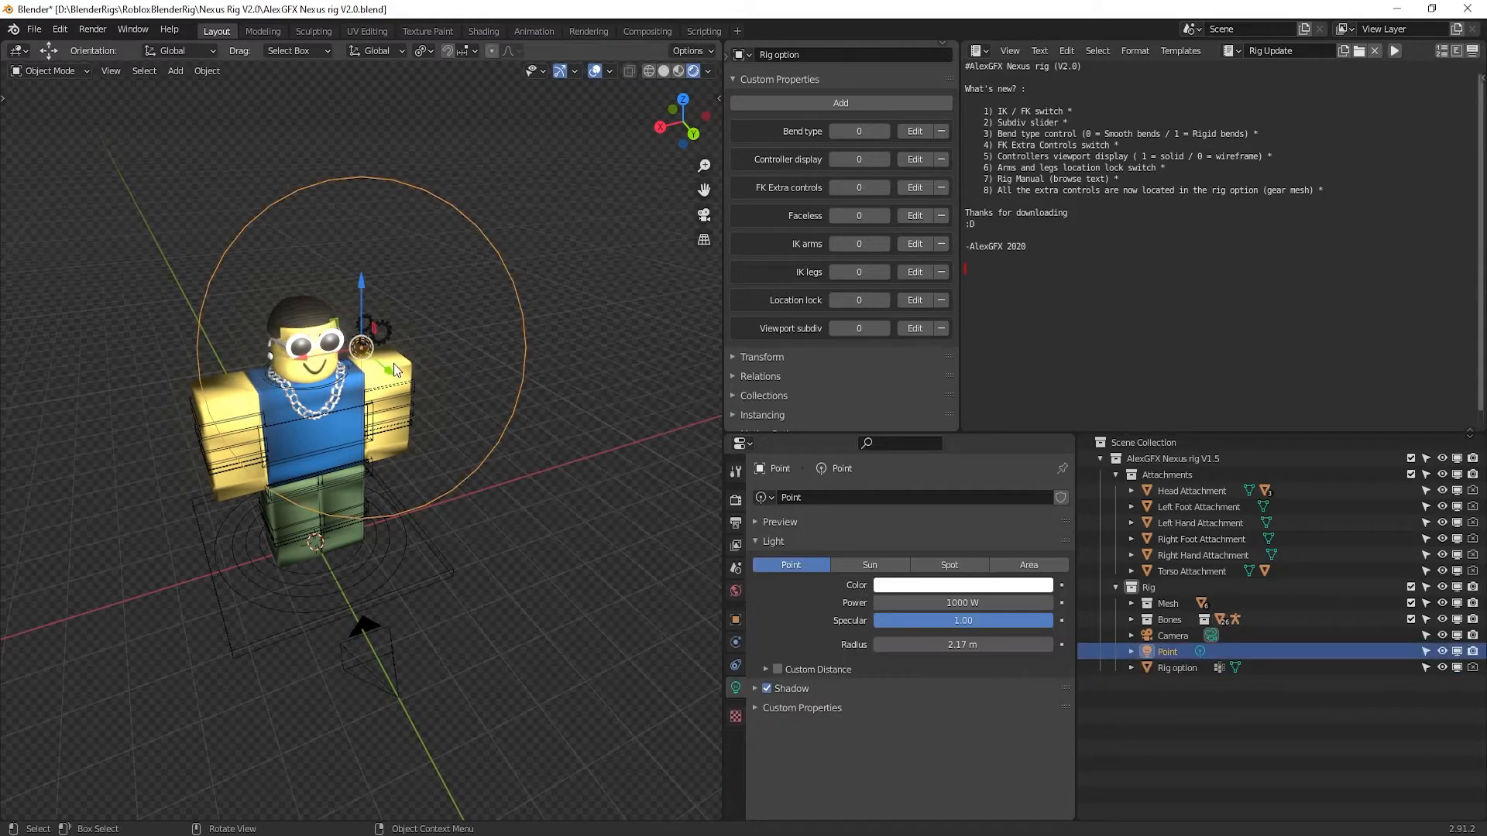
key("g")
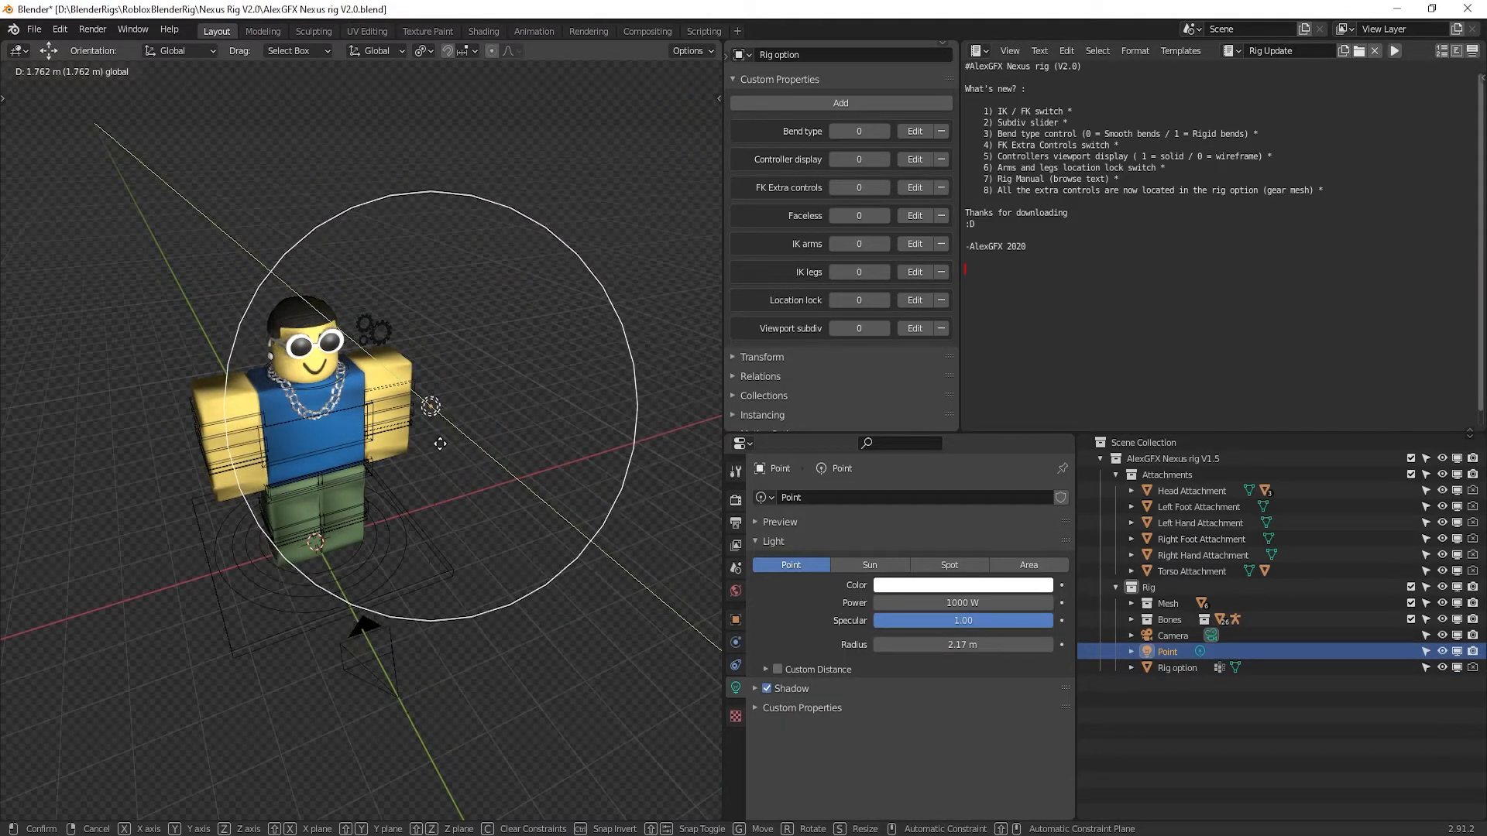
left_click(428, 439)
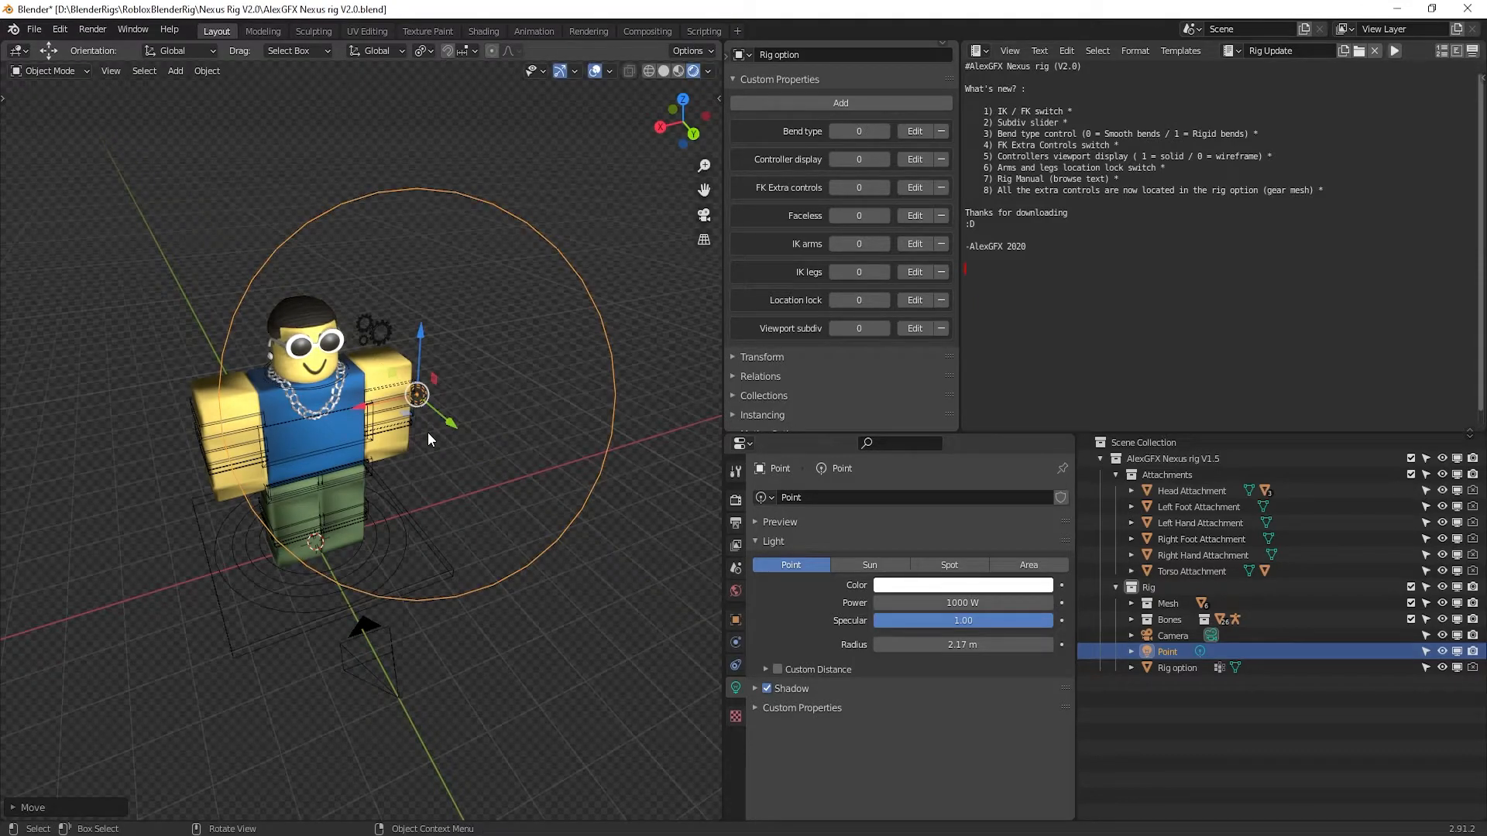
left_click(469, 357)
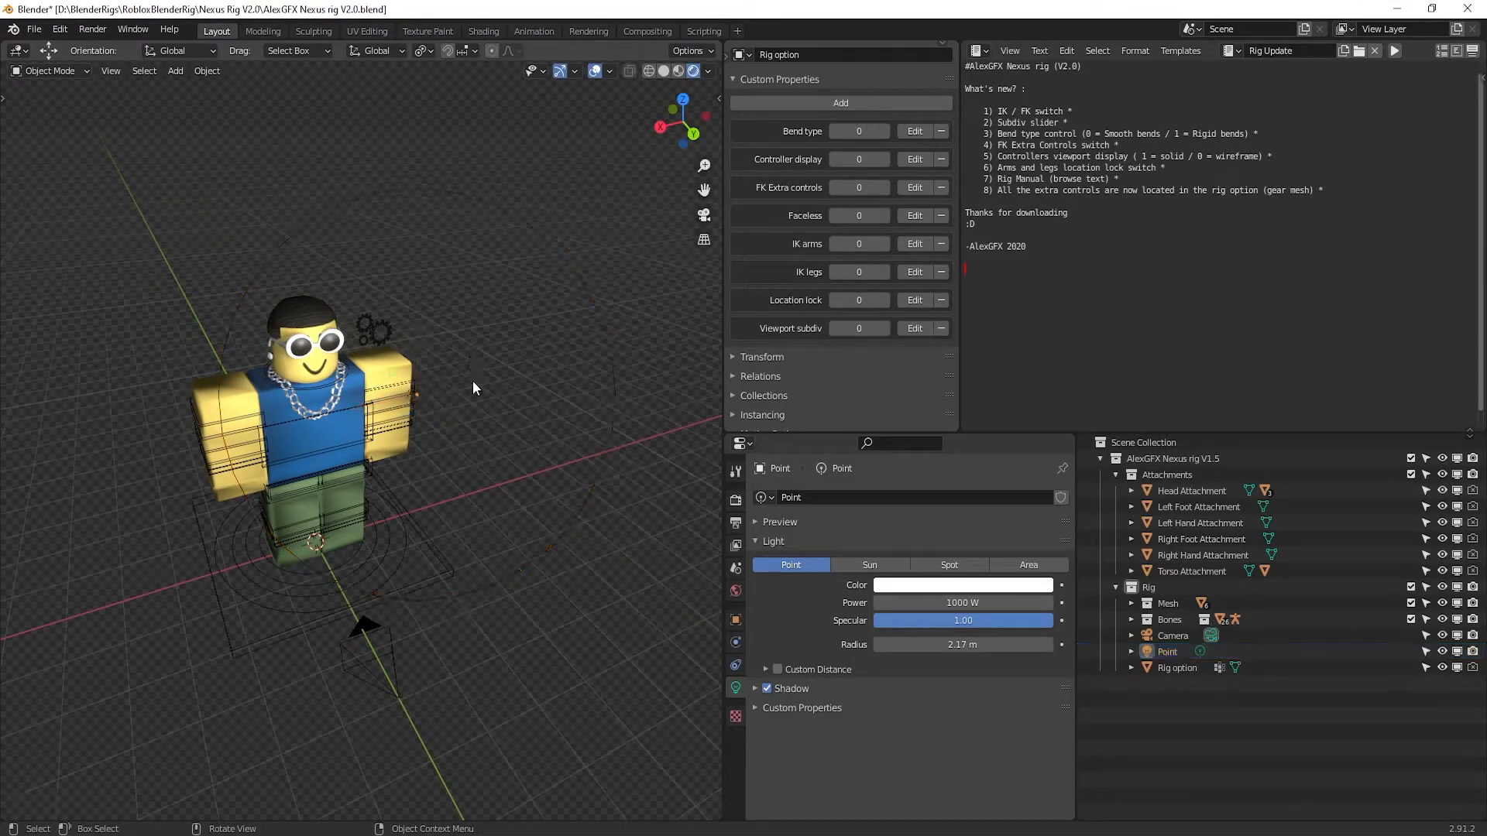
middle_click_drag(395, 469, 294, 477)
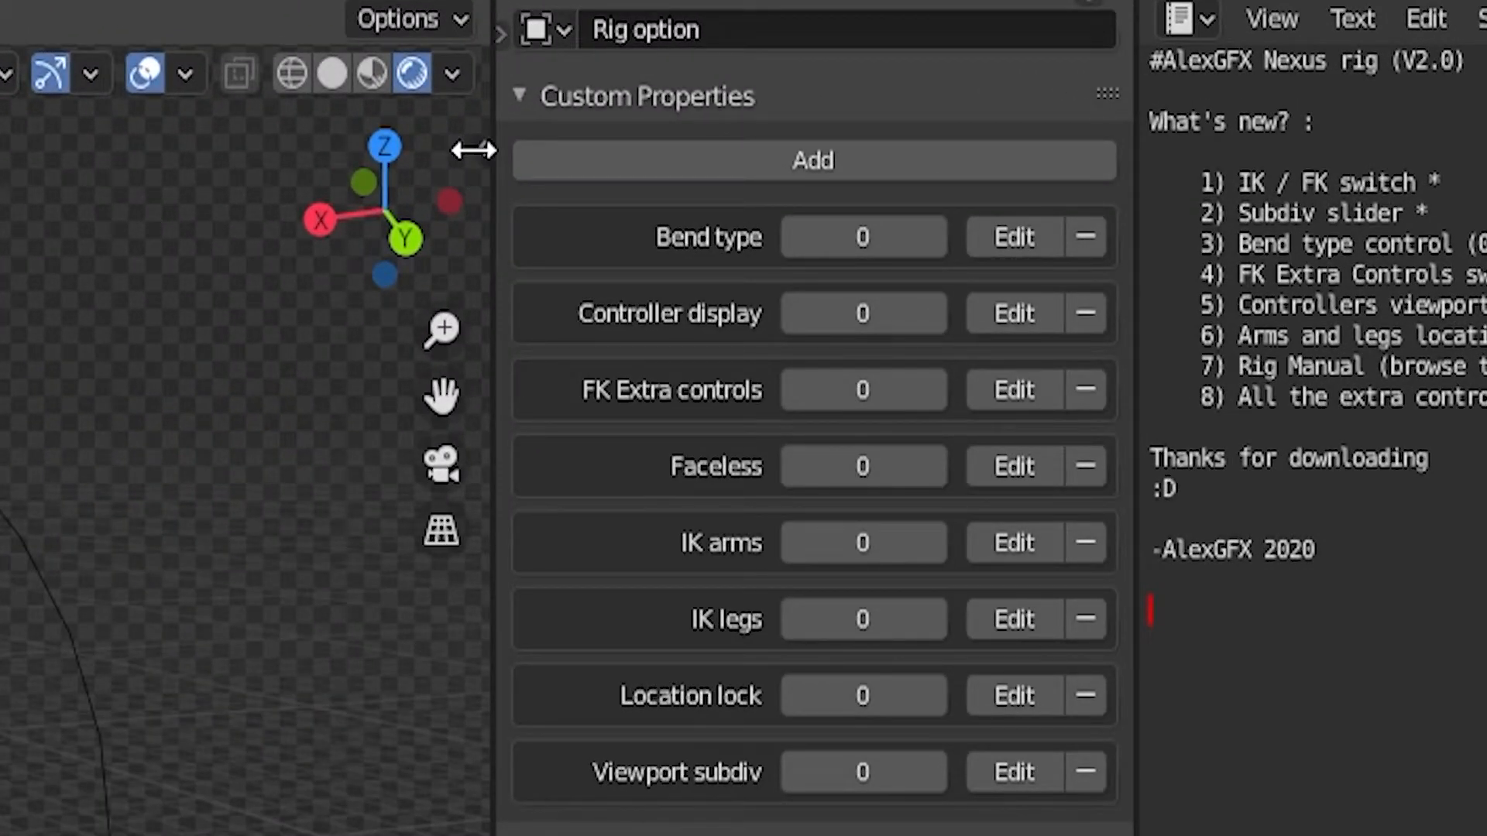
Show the View tab of the viewport sidebar, with its 50 mm focal length and view-lock options
left_click(474, 150)
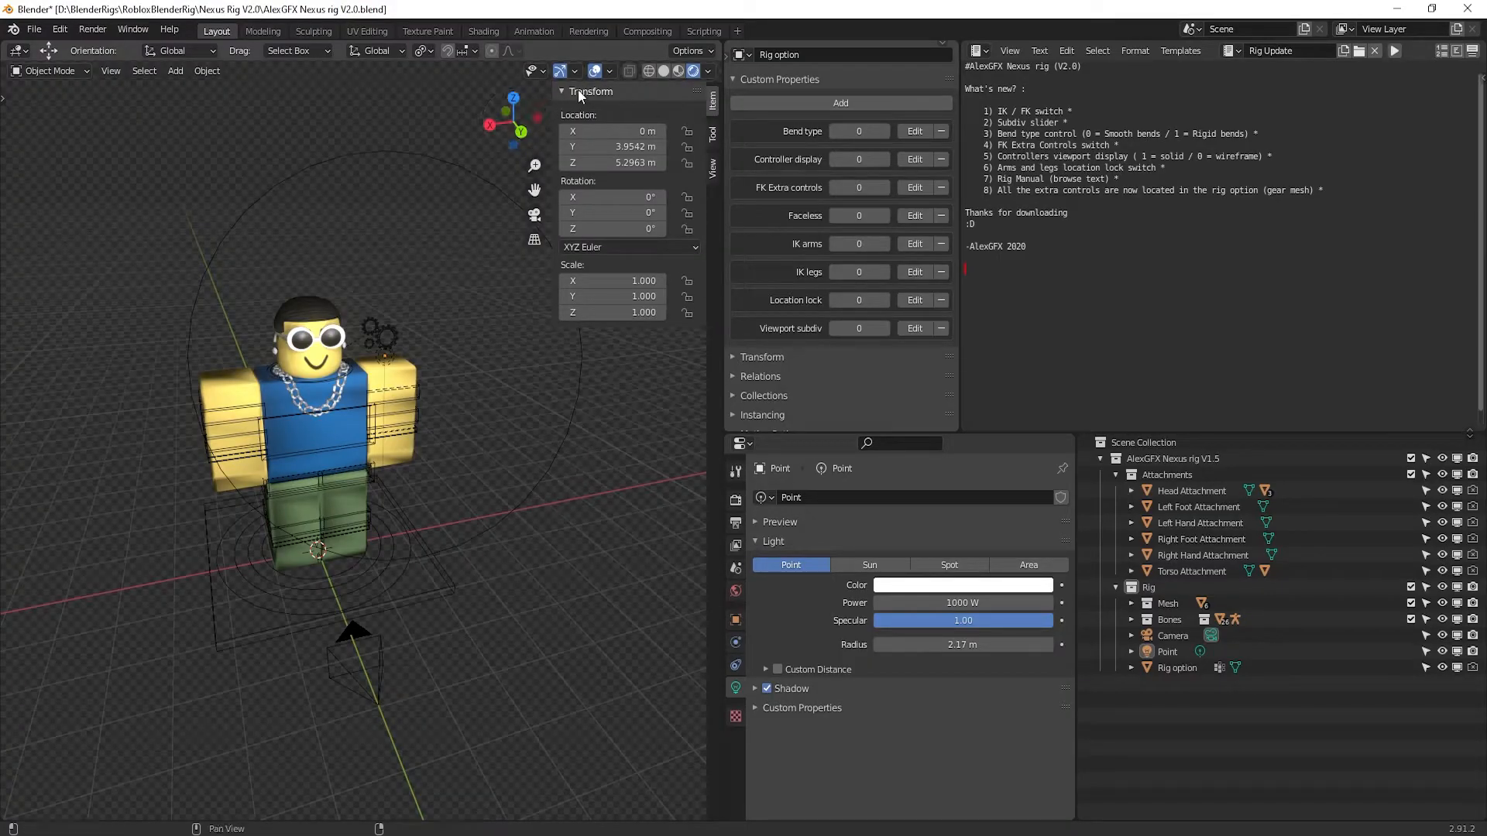
left_click(712, 169)
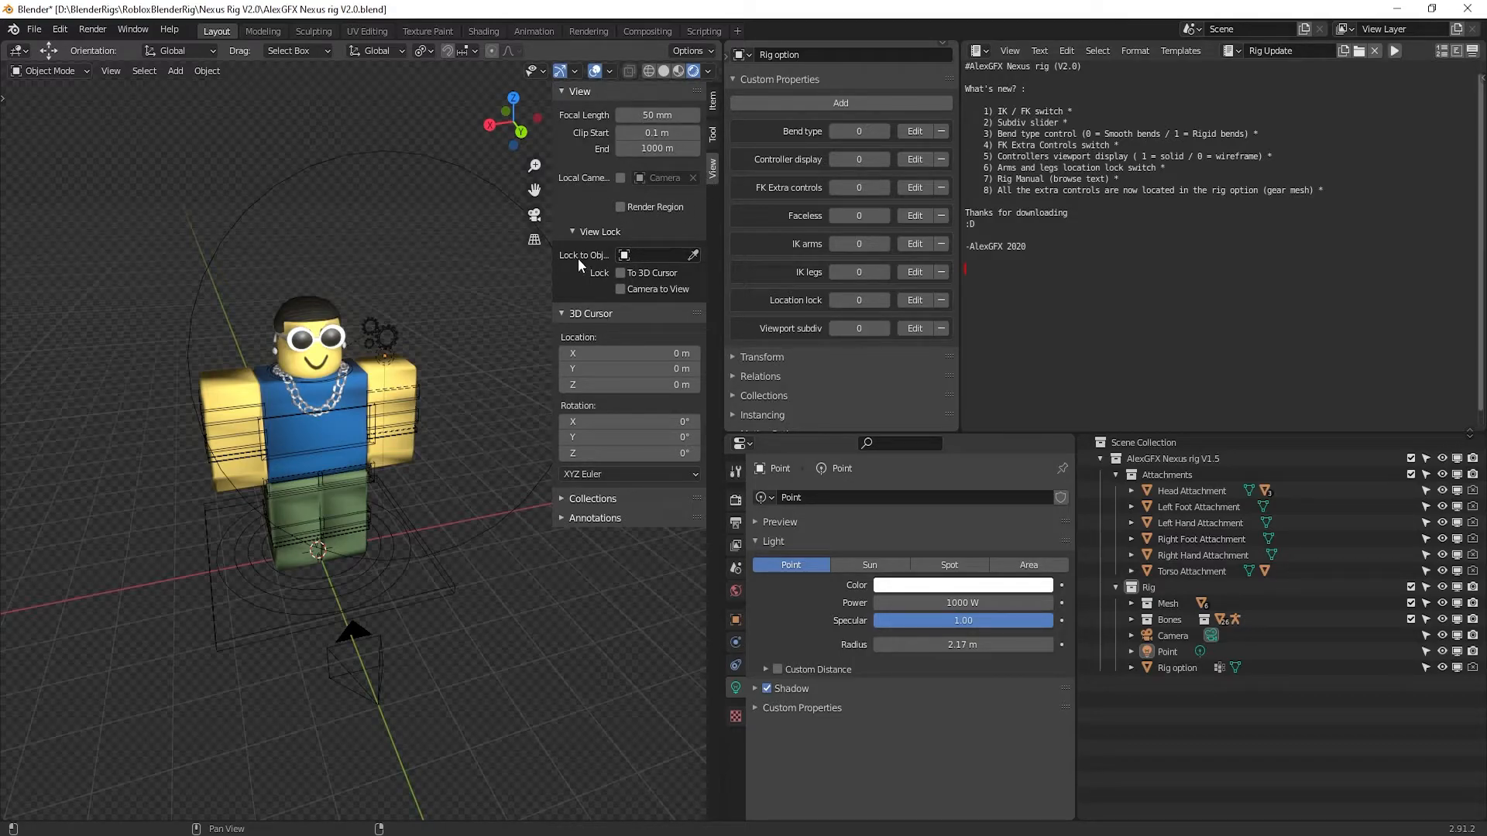
Lock the view to the Camera object, enable Camera to View, and look through the camera
left_click(643, 253)
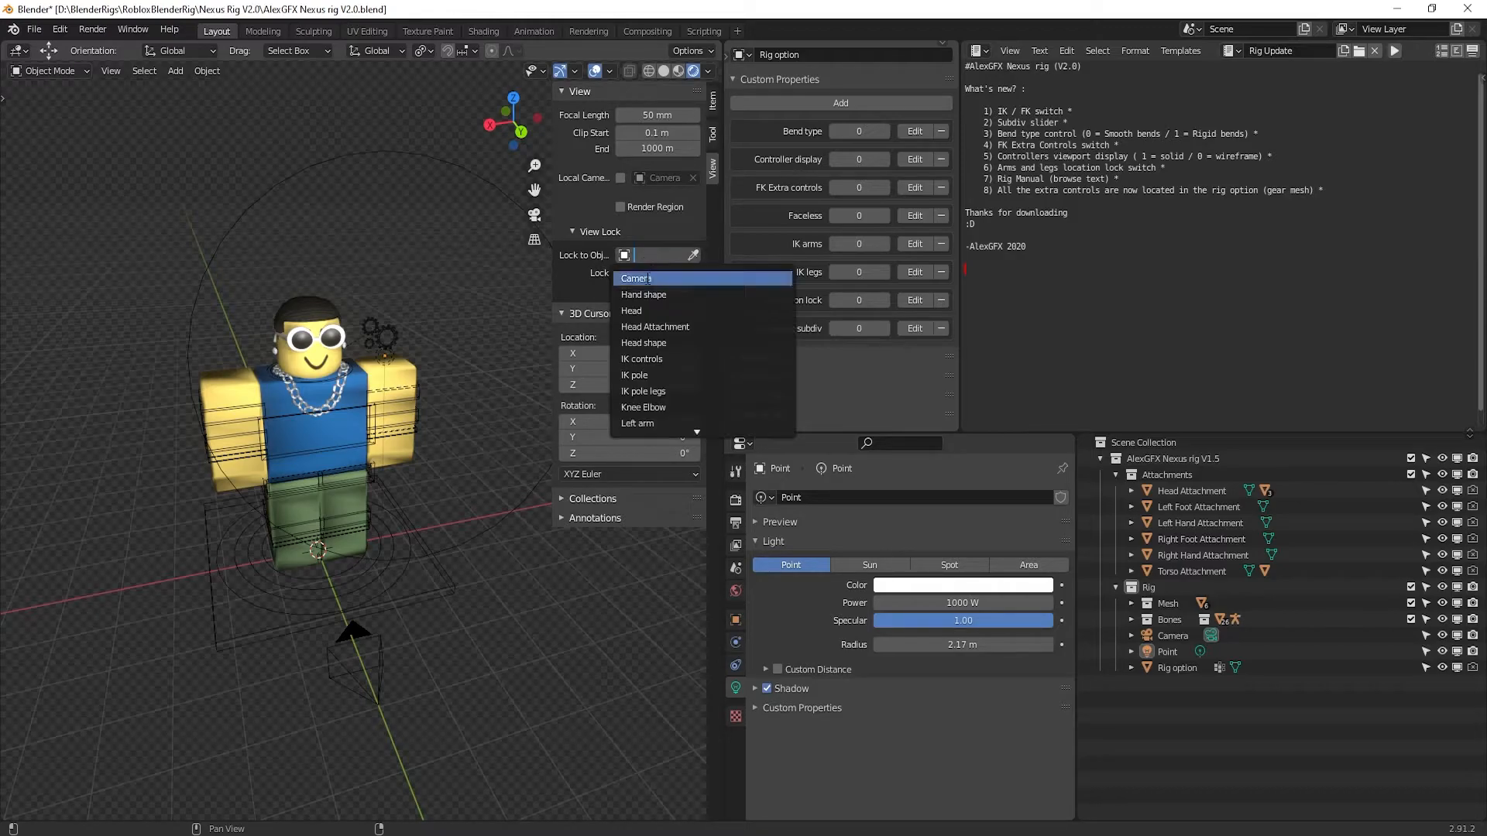
left_click(648, 281)
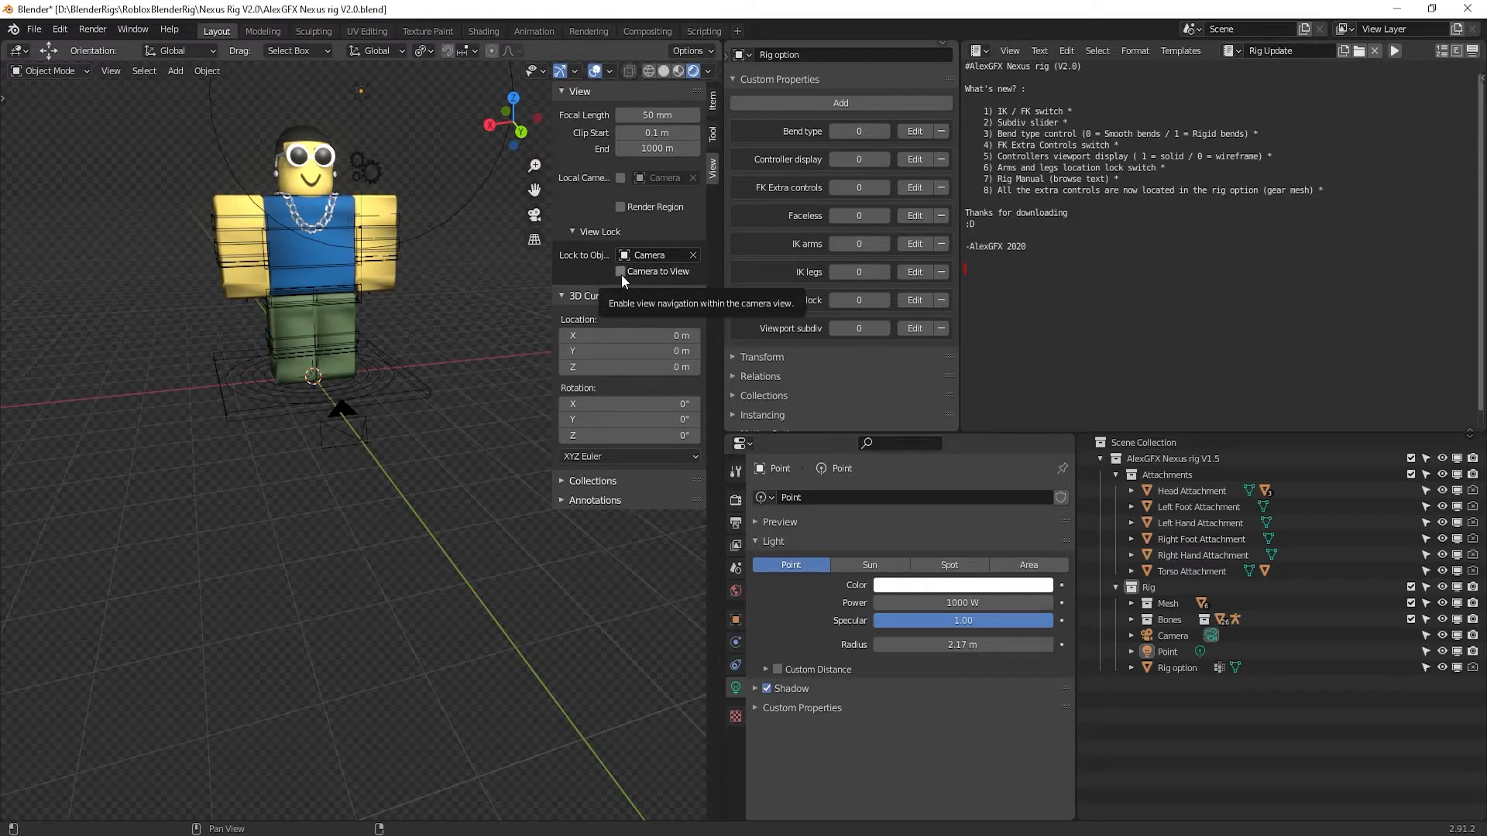
left_click(621, 272)
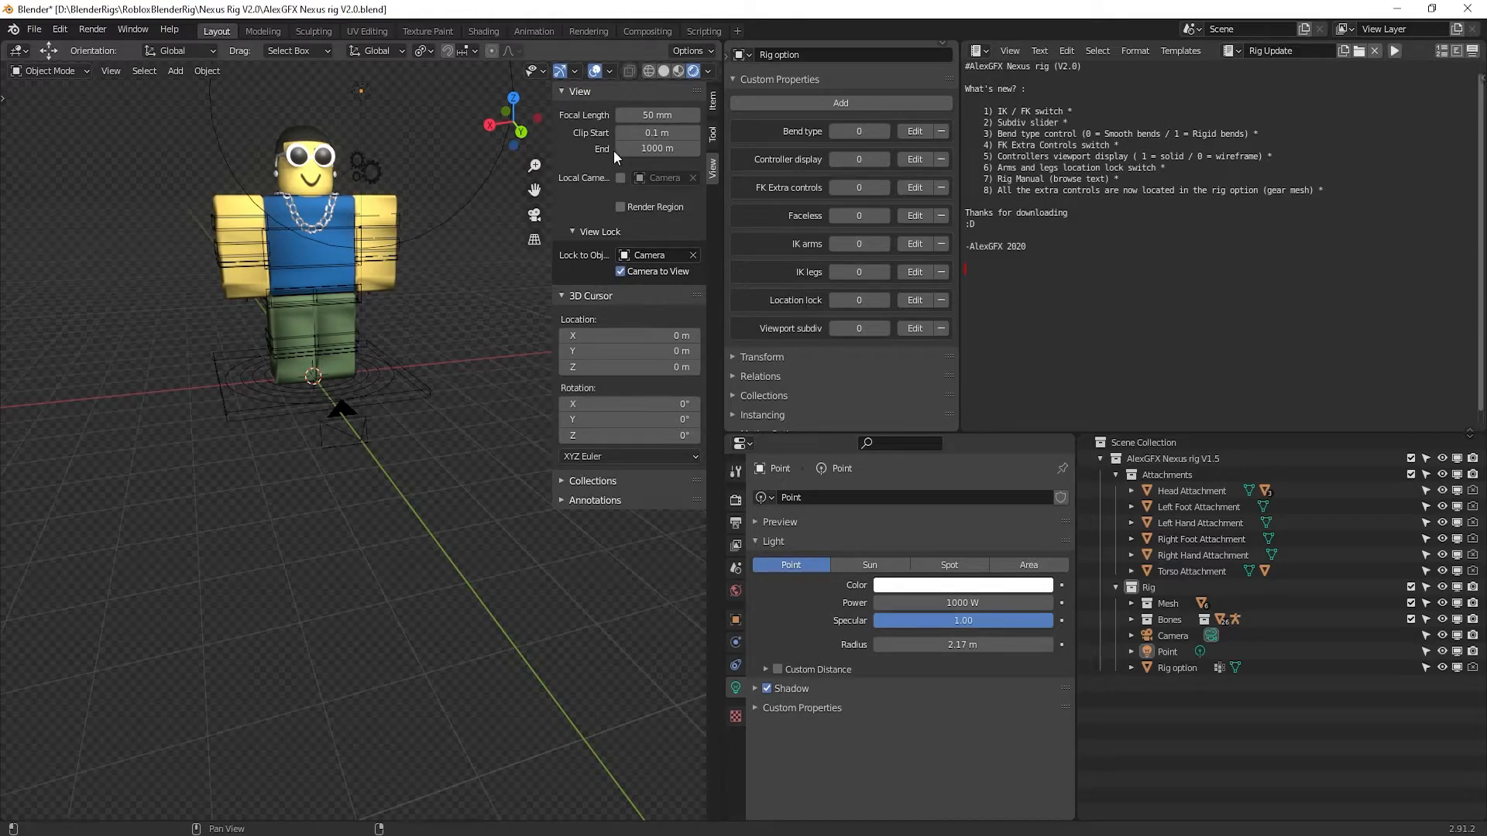
left_click(535, 214)
Pan, zoom and orbit the locked camera until the avatar stands centred, front-on, head to feet
middle_click_drag(367, 299, 430, 763, "shift")
scroll(287, 503, "down", 6)
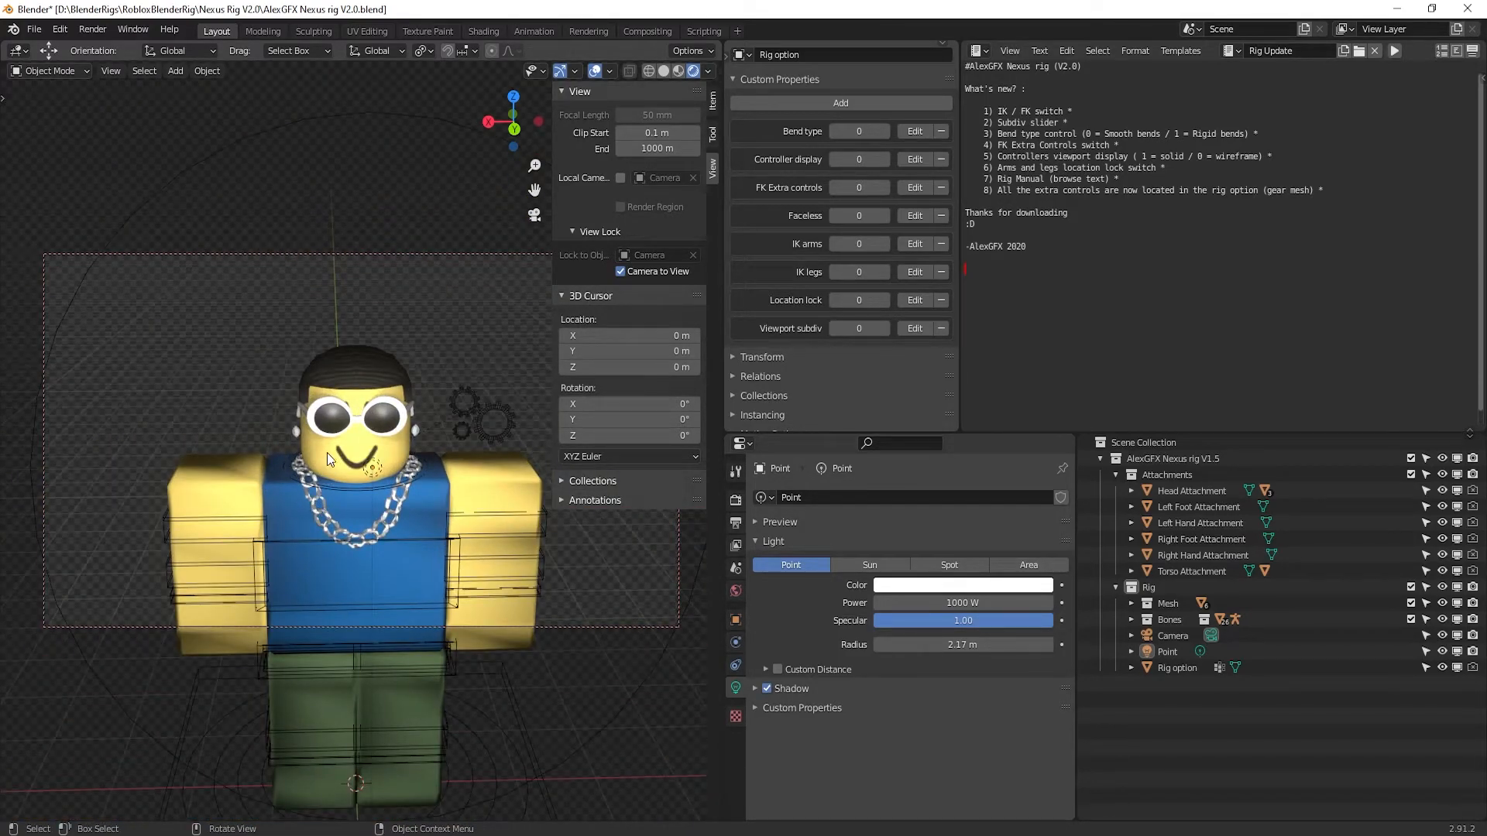
middle_click_drag(413, 602, 413, 426, "shift")
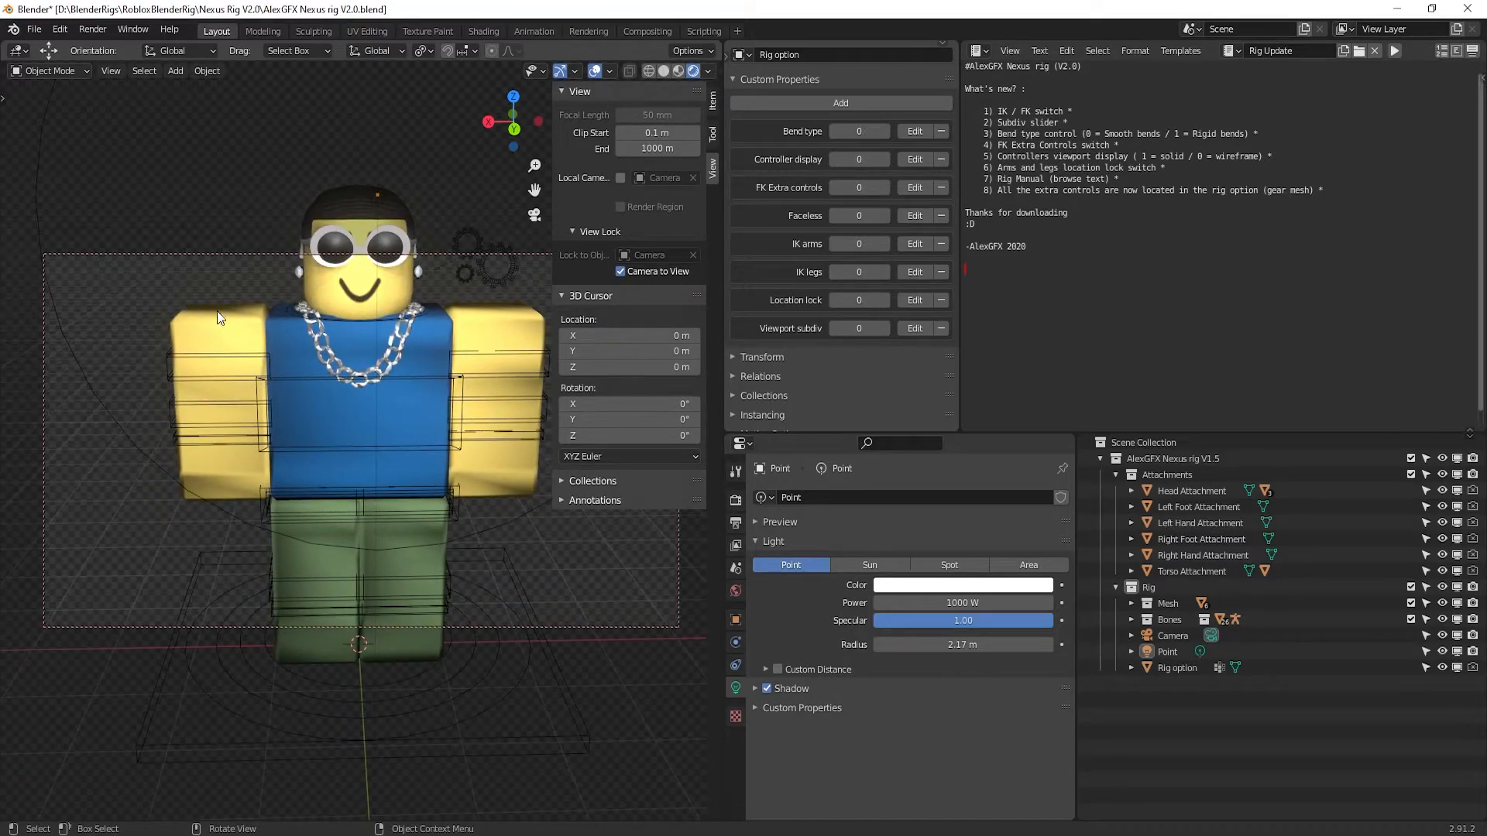
mouse_move(175, 398)
middle_mouse_down()
mouse_move(302, 371)
mouse_move(19, 364)
mouse_move(207, 393)
mouse_move(176, 388)
middle_mouse_up()
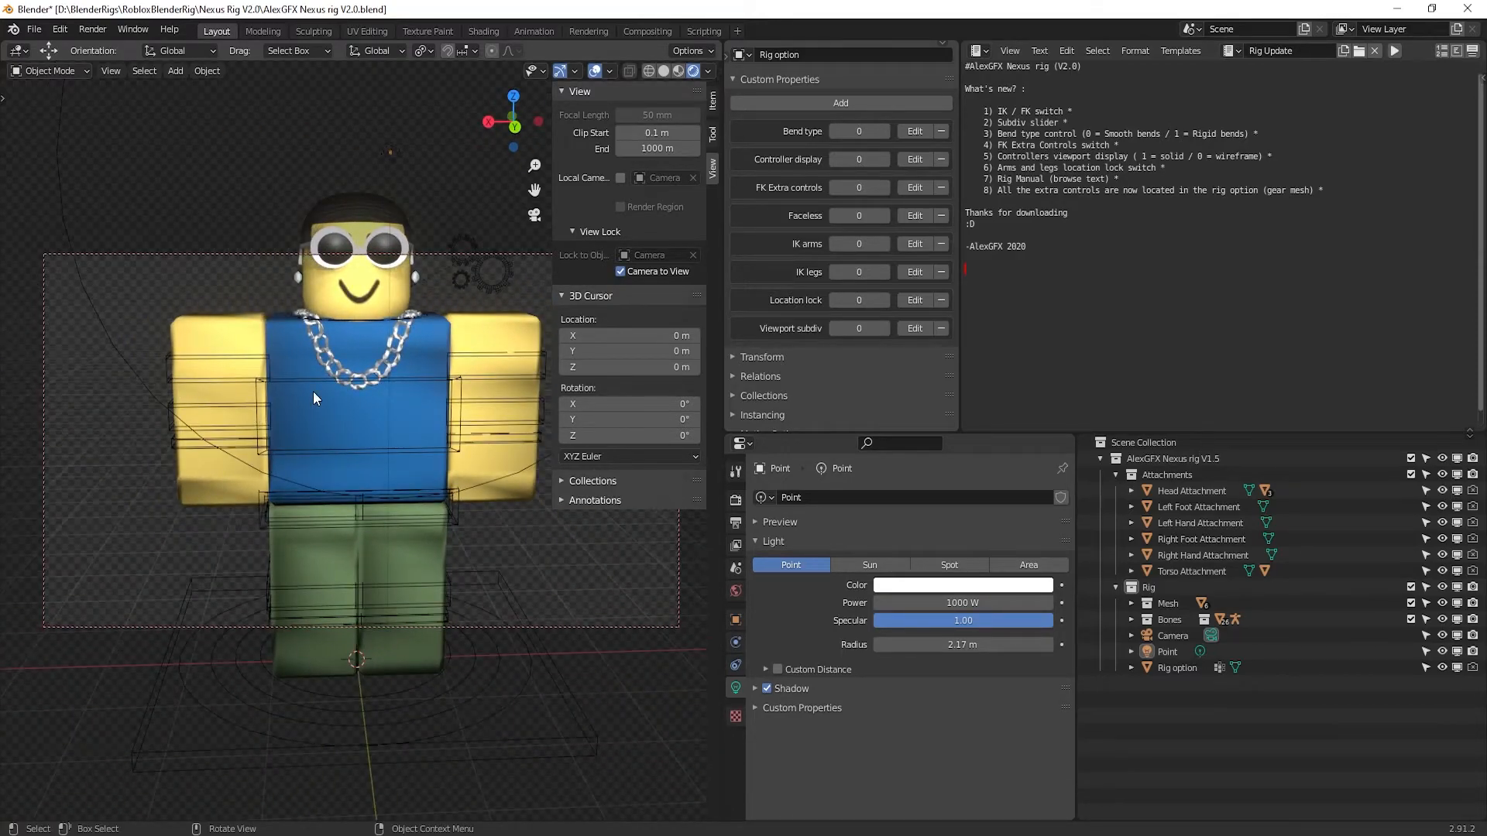
scroll(317, 393, "down", 5)
scroll(413, 476, "up", 5)
key("shift")
middle_click_drag(364, 317, 331, 362, "shift")
middle_click_drag(228, 402, 269, 426)
scroll(268, 425, "down", 4)
scroll(282, 429, "up", 3)
scroll(282, 439, "down", 2)
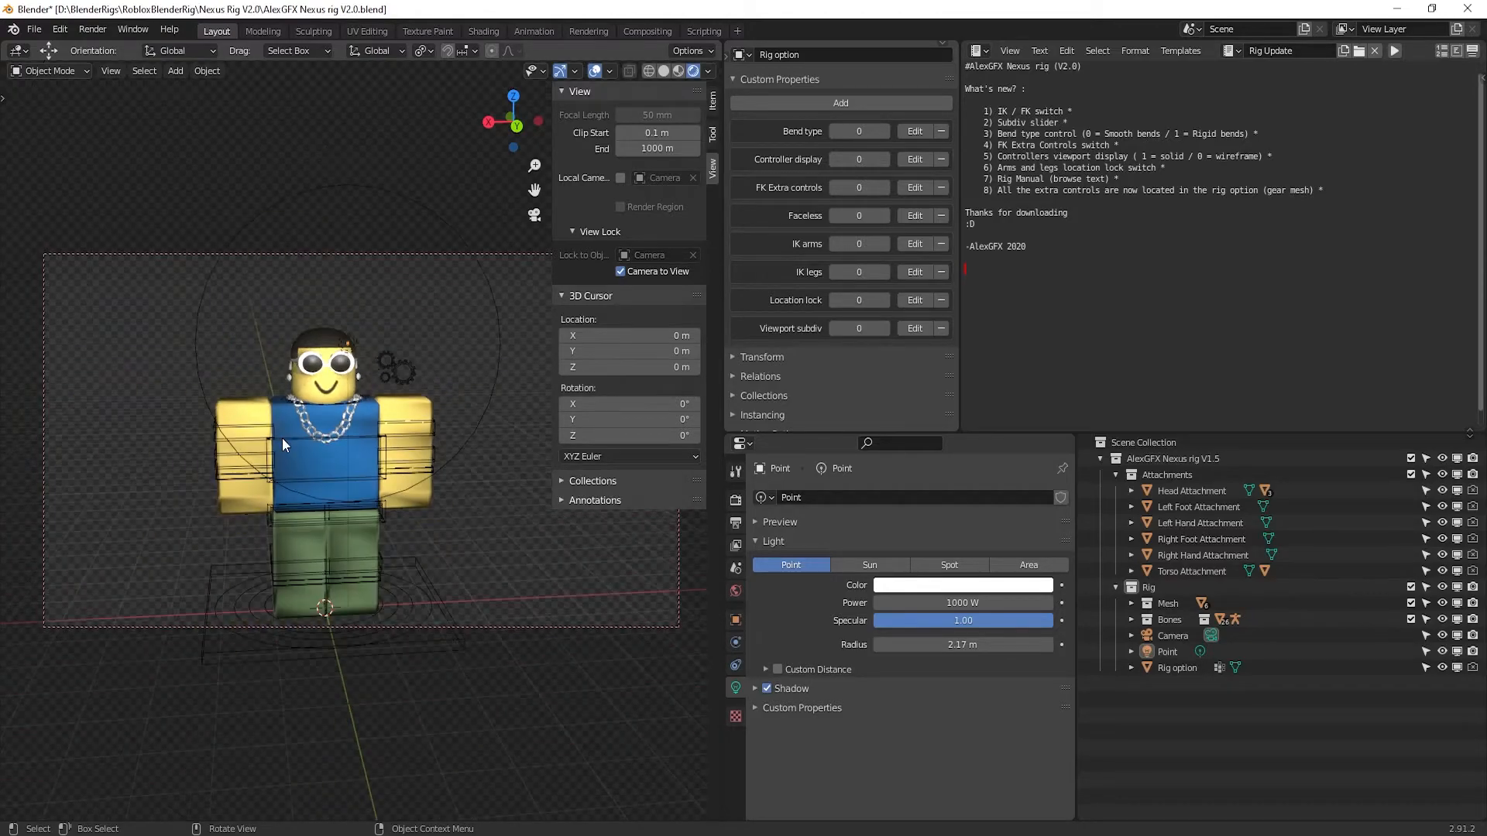
mouse_move(403, 492)
middle_mouse_down()
mouse_move(347, 480)
mouse_move(395, 502)
middle_mouse_up()
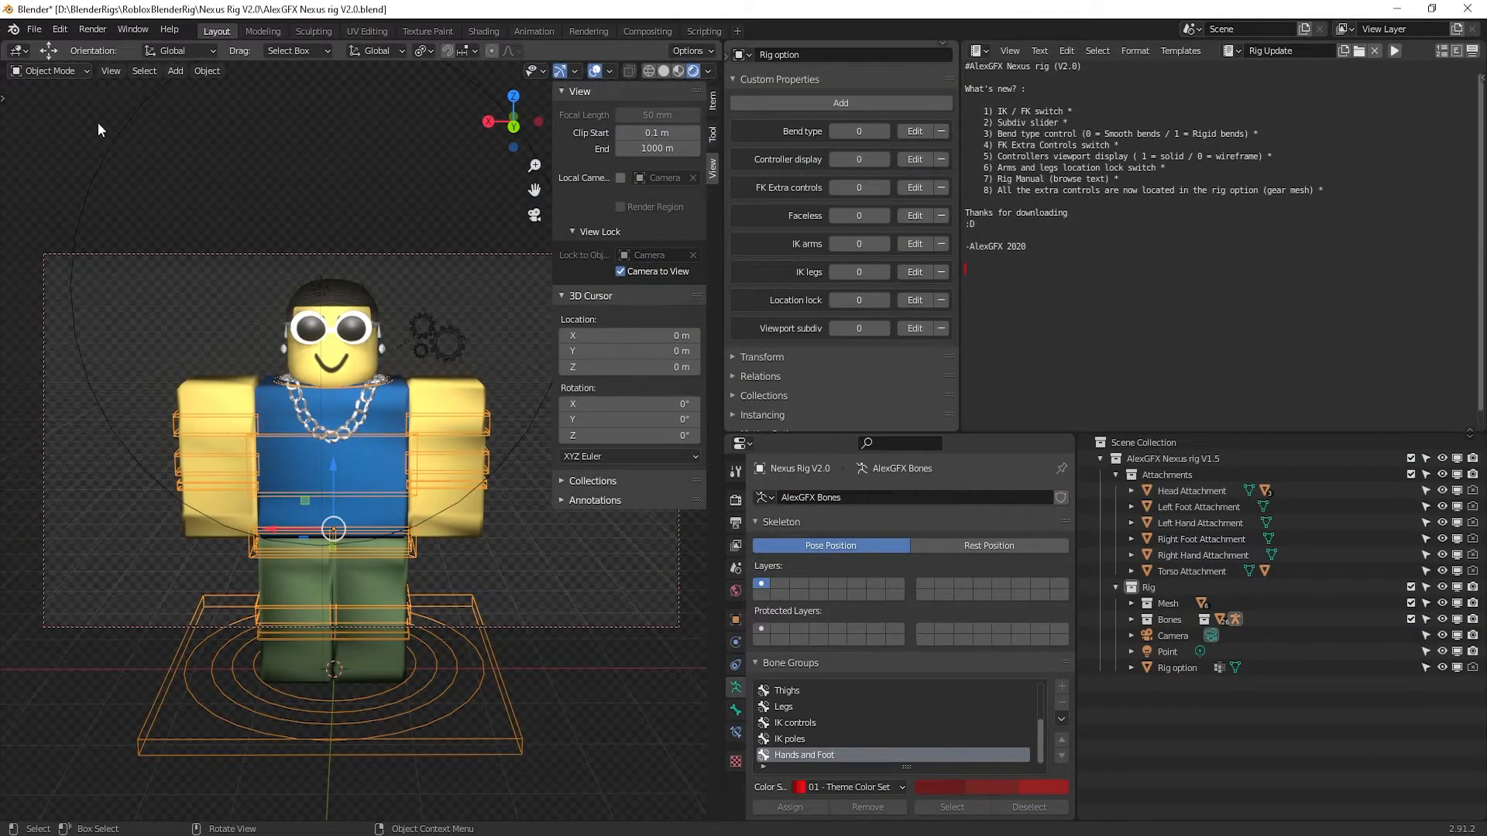
Enter Pose Mode on the rig and swing the avatar's right arm out from its body
left_click(212, 332)
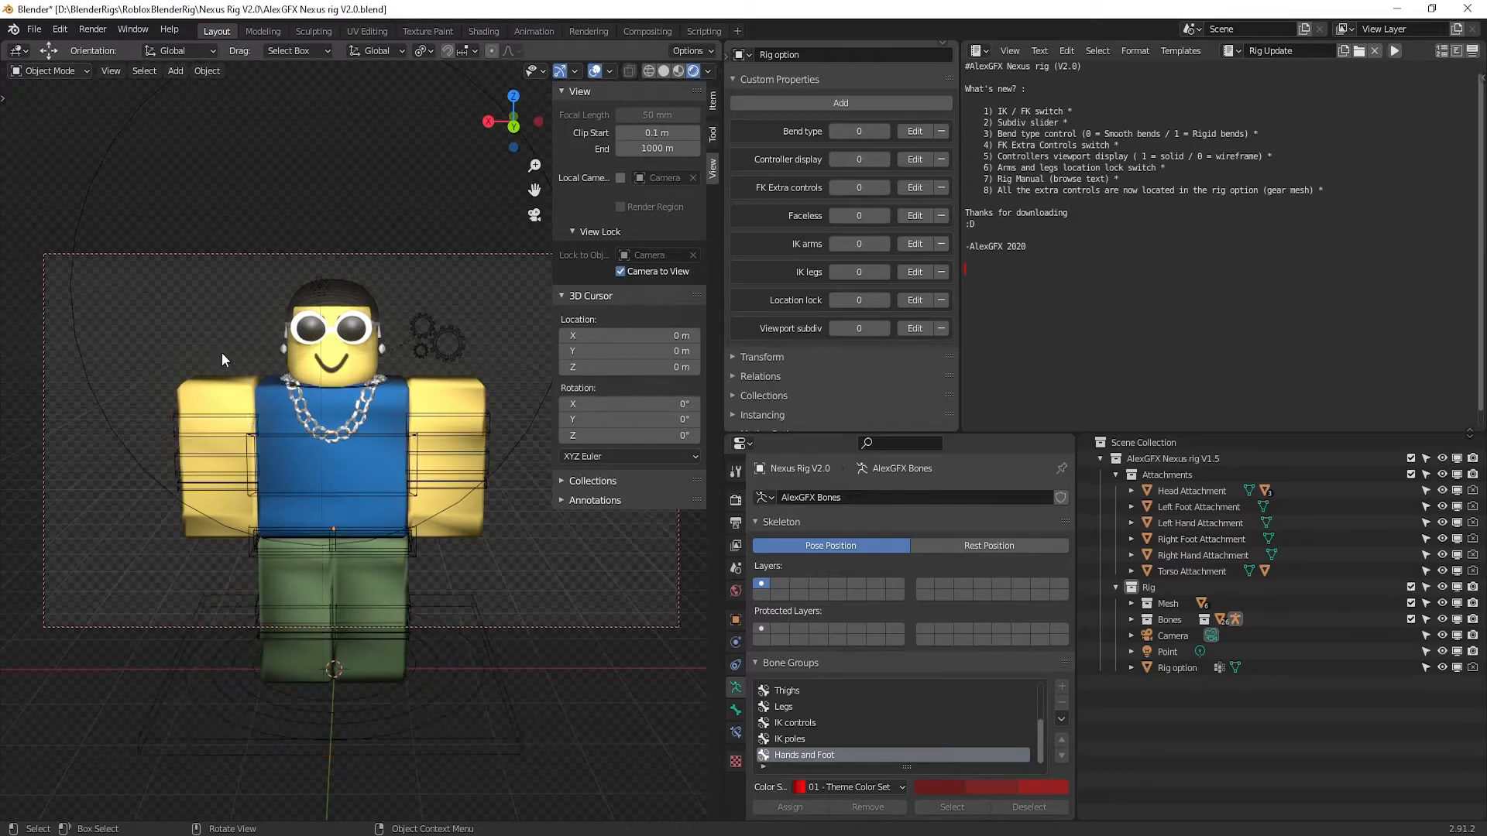
left_click(307, 526)
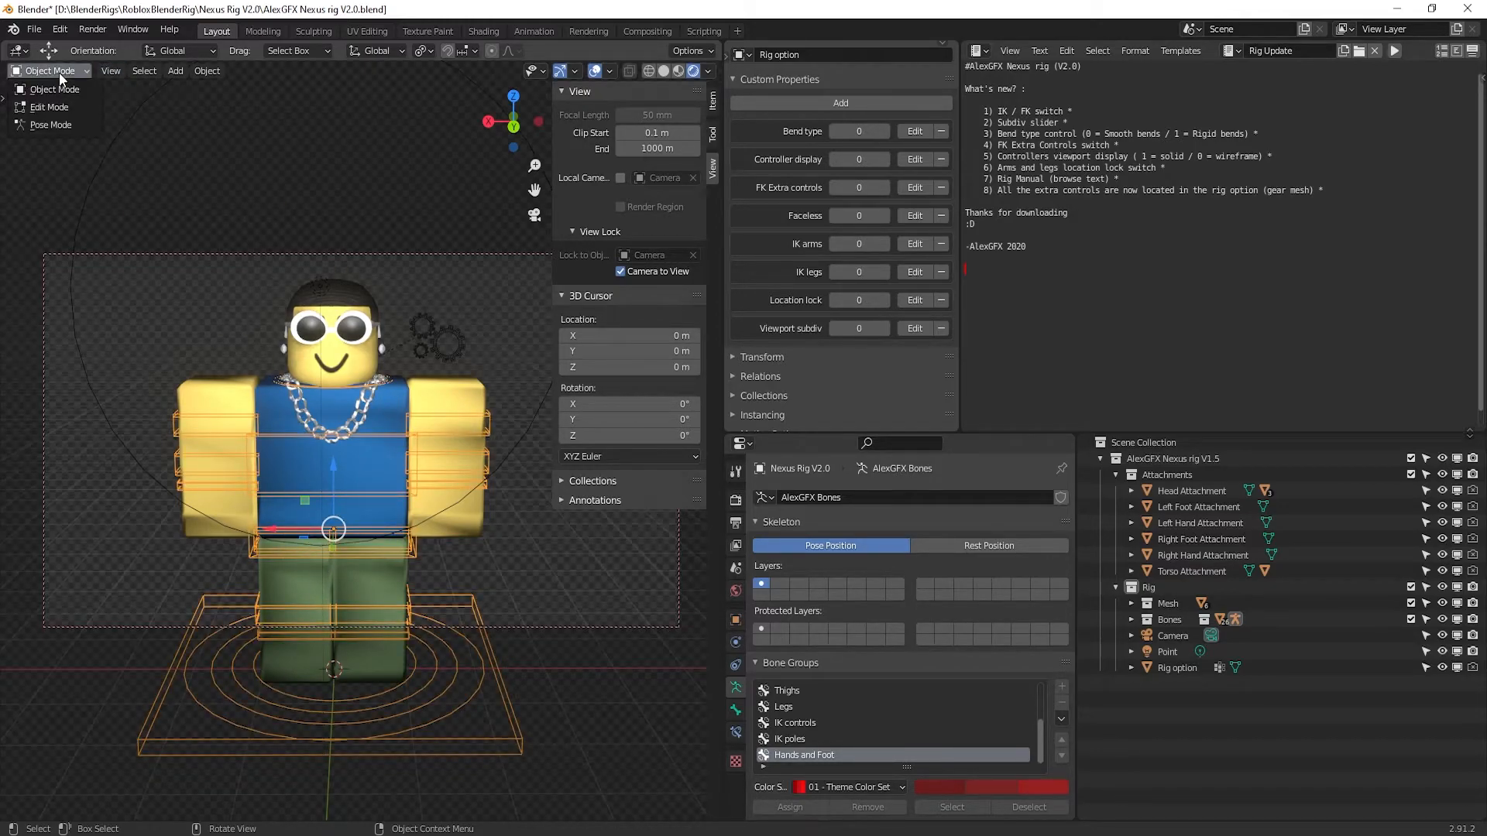
left_click(58, 124)
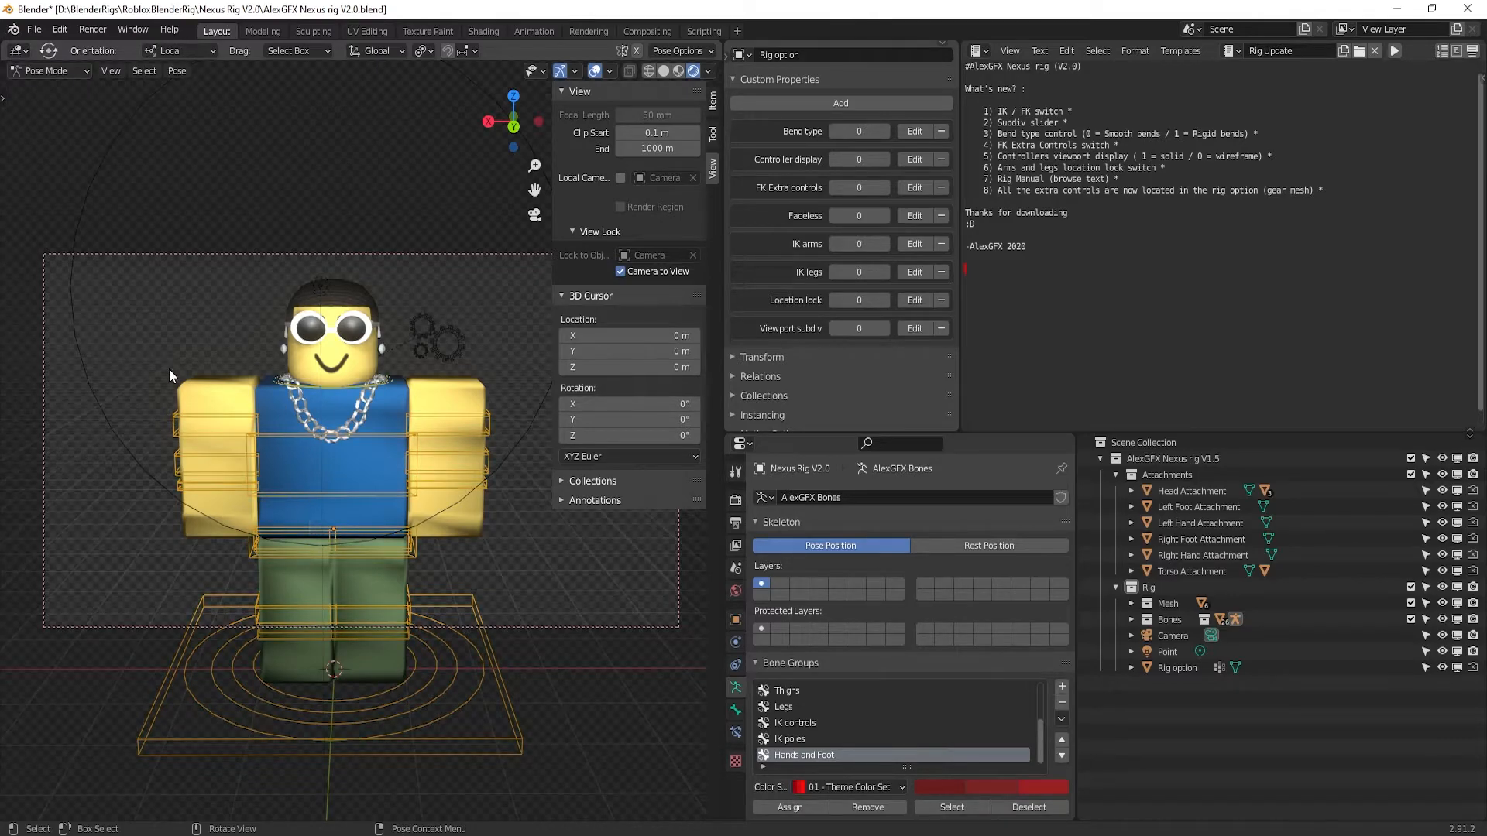
left_click(221, 430)
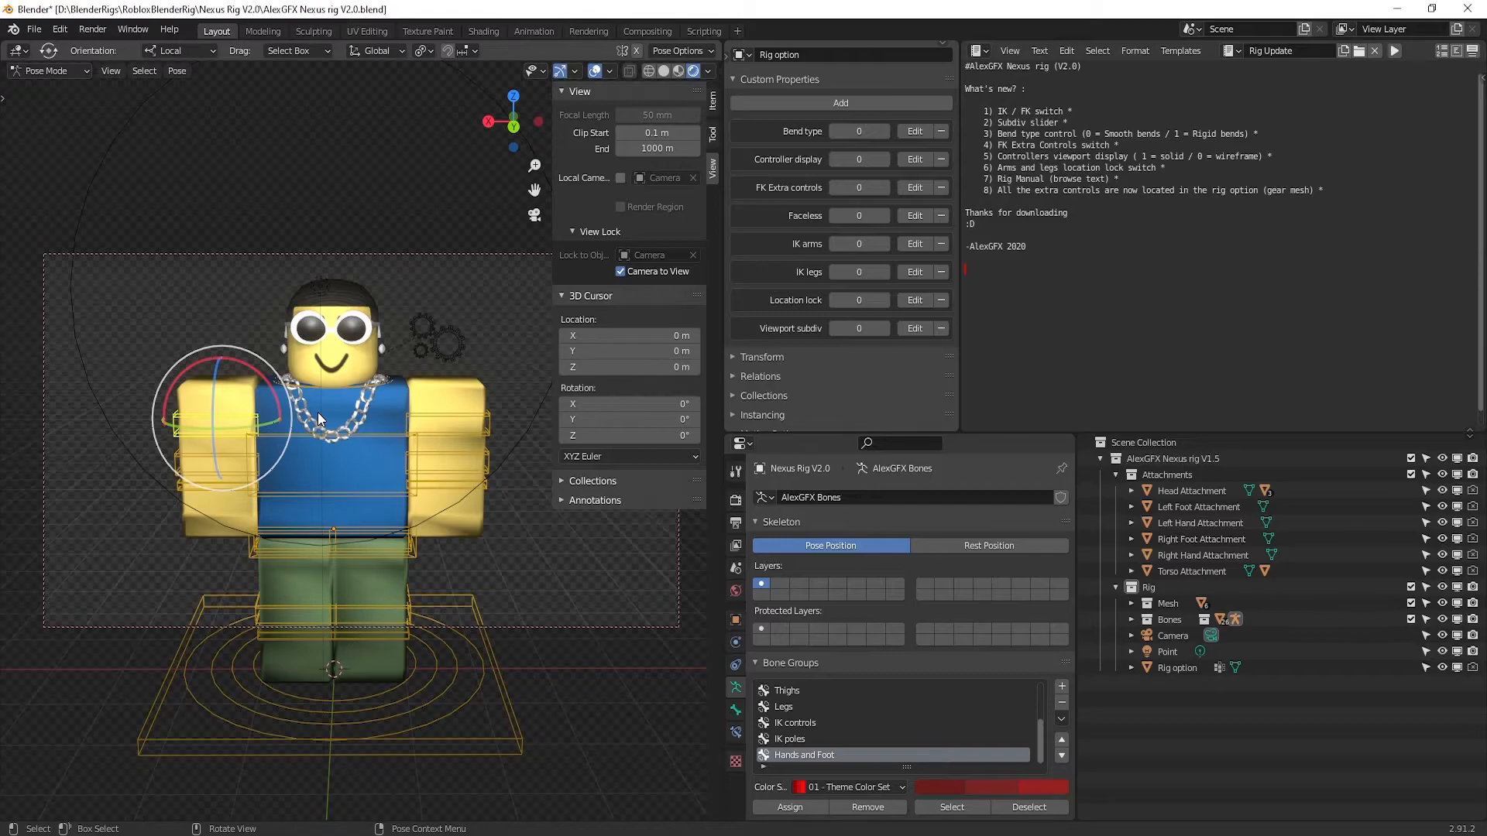
left_click(462, 418)
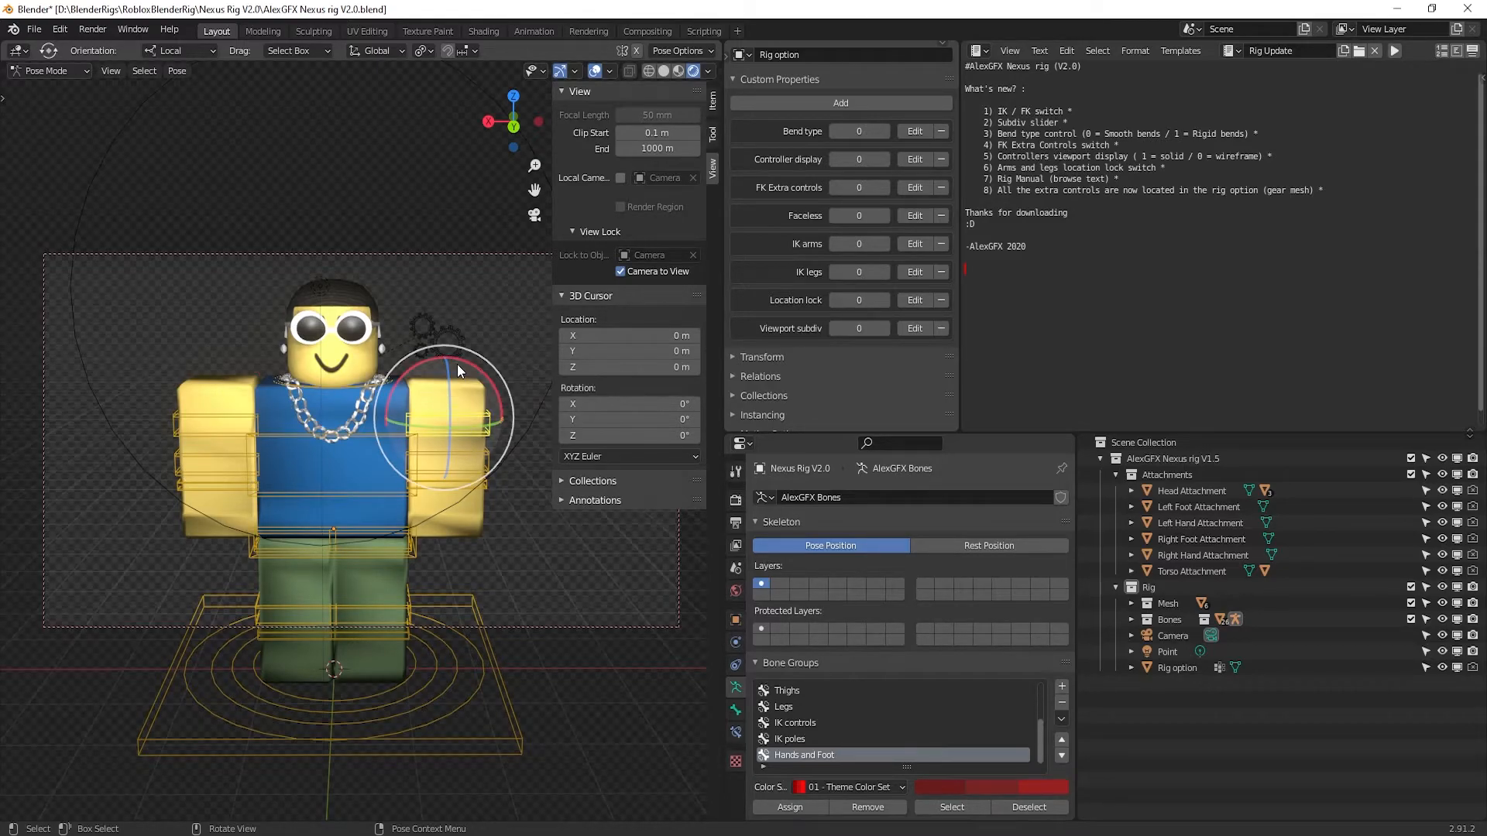
left_click_drag(462, 355, 439, 361)
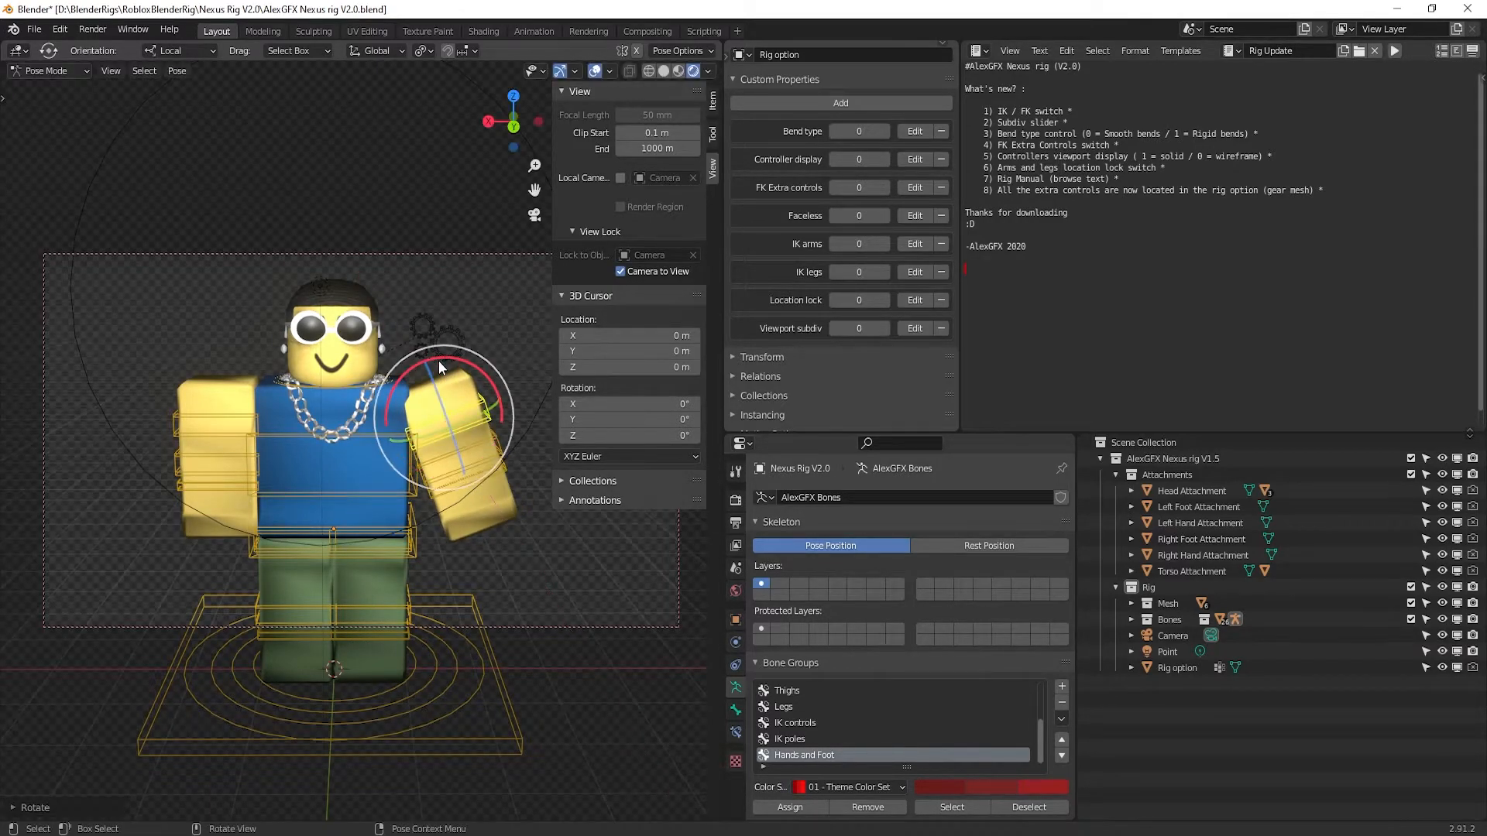
left_click(321, 529)
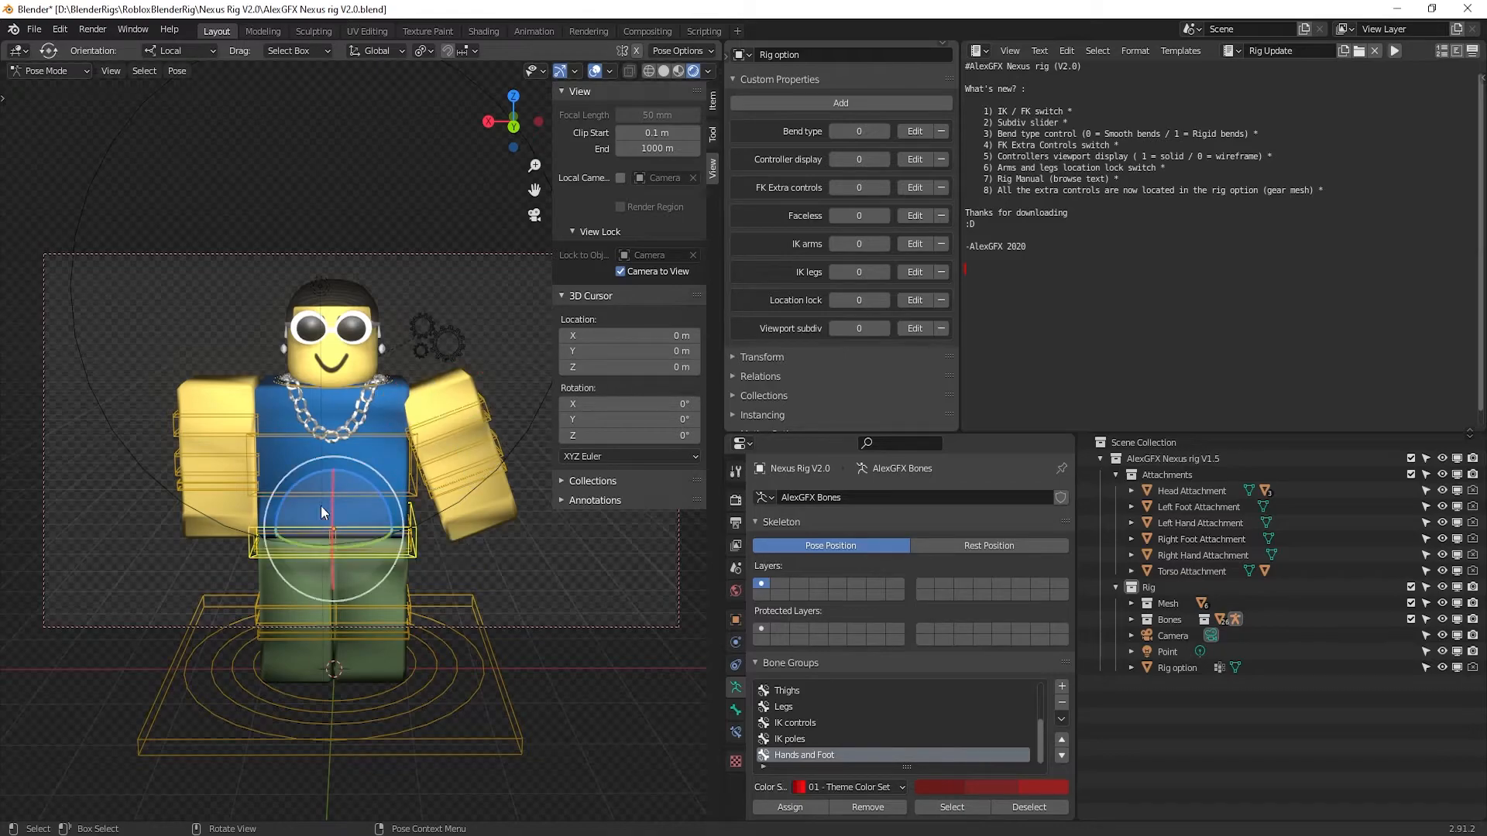
left_click(475, 420)
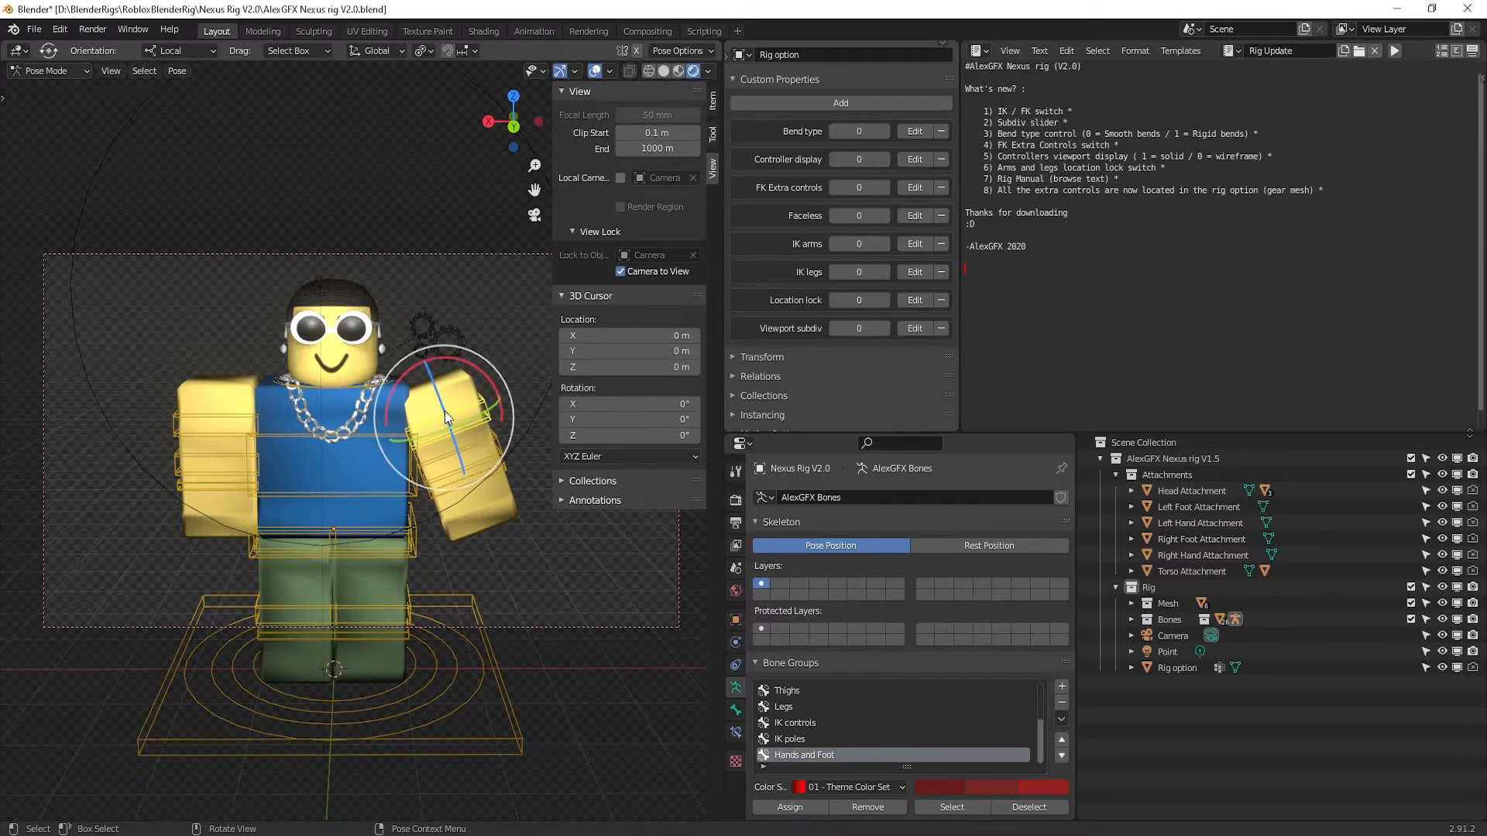
left_click_drag(468, 363, 450, 452)
Tilt the left arm and rotate the upper body
mouse_move(451, 487)
middle_mouse_down()
mouse_move(246, 504)
mouse_move(441, 509)
middle_mouse_up()
left_click(237, 429)
left_click_drag(219, 362, 321, 492)
left_click(322, 492)
mouse_move(330, 430)
left_mouse_down()
mouse_move(332, 565)
mouse_move(341, 356)
mouse_move(349, 424)
left_mouse_up()
Rotate the legs around the hip control and turn the lower leg about 28.6°
left_click(318, 547)
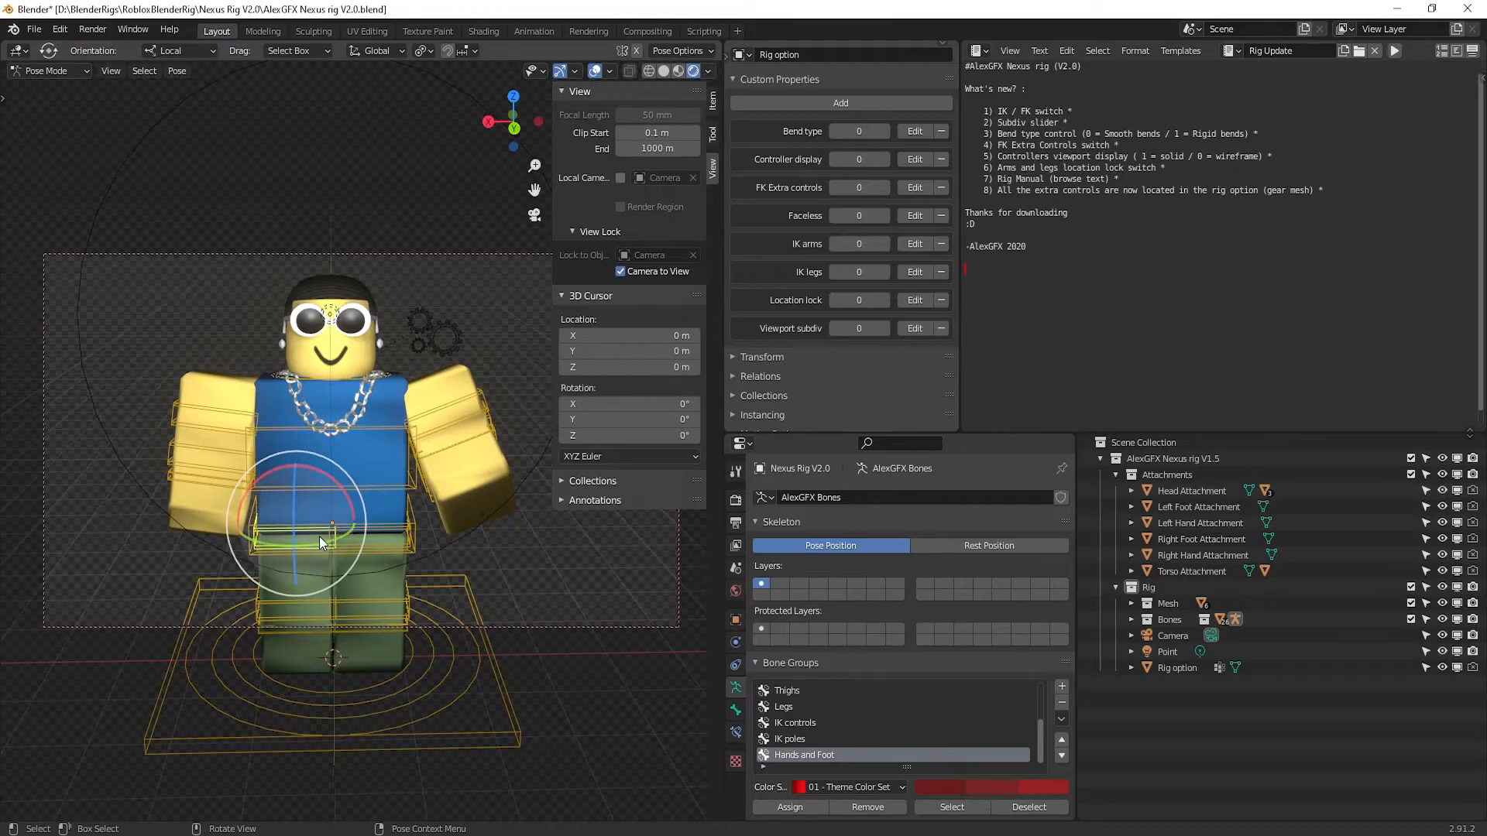
mouse_move(286, 493)
left_mouse_down()
mouse_move(280, 511)
mouse_move(284, 478)
mouse_move(288, 495)
left_mouse_up()
middle_click_drag(288, 494, 349, 579)
left_click(333, 598)
mouse_move(333, 598)
left_mouse_down()
mouse_move(319, 576)
mouse_move(333, 598)
left_mouse_up()
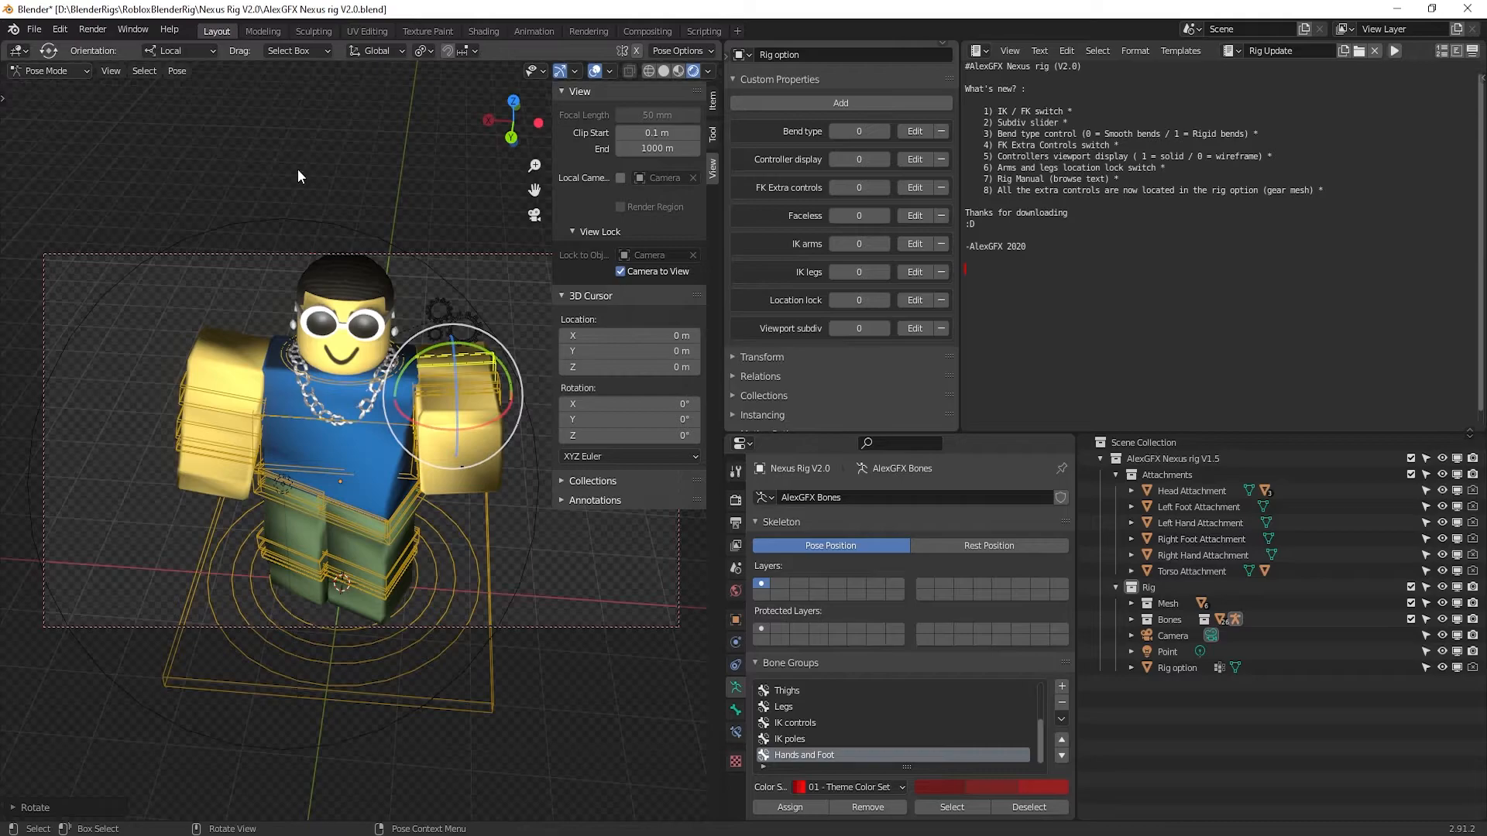
Rotate one arm bone and reposition the other arm's upper bone with the Move tool
left_click(3, 97)
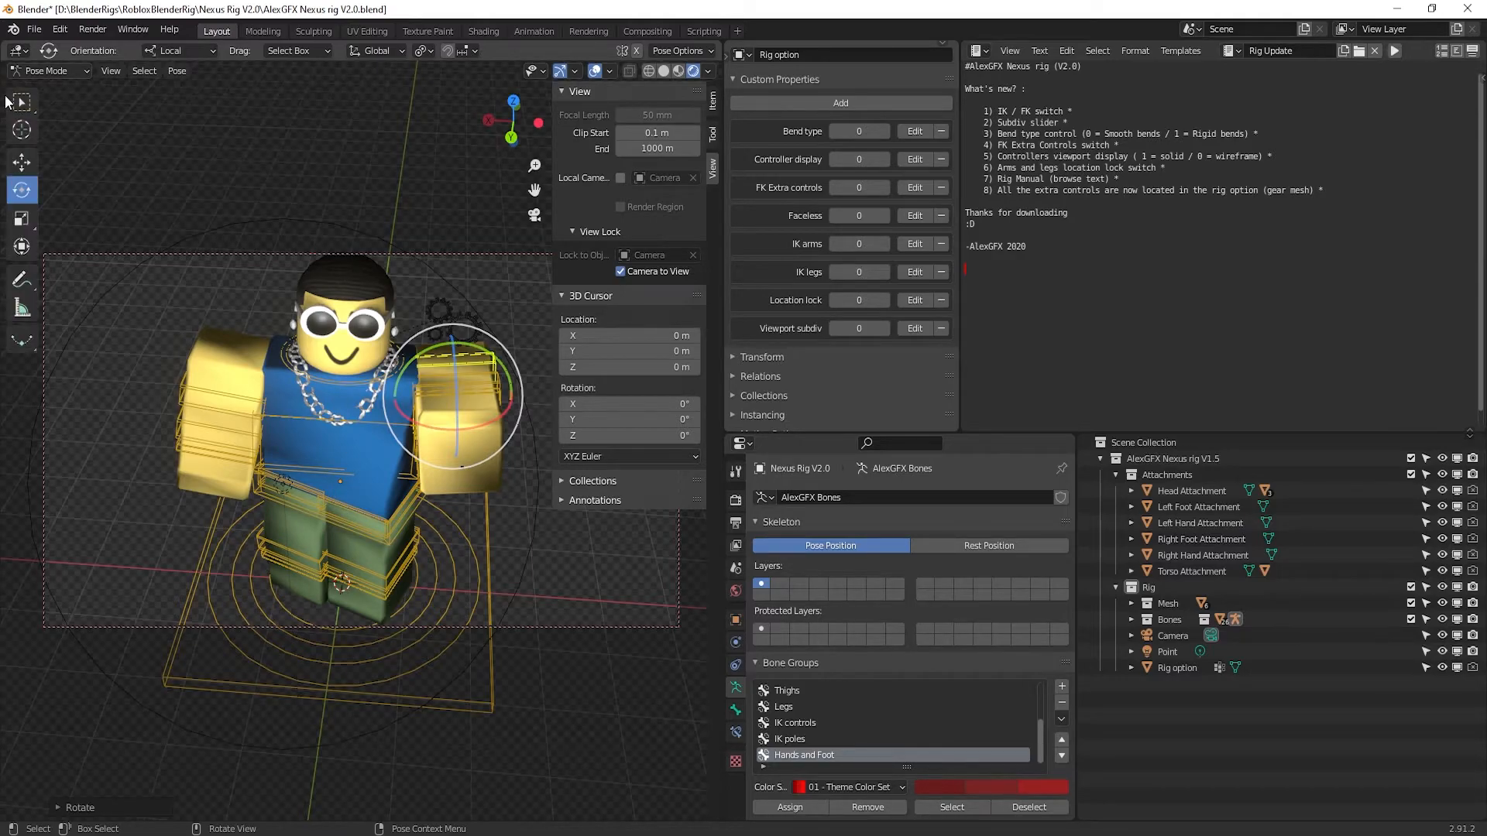
left_click(21, 163)
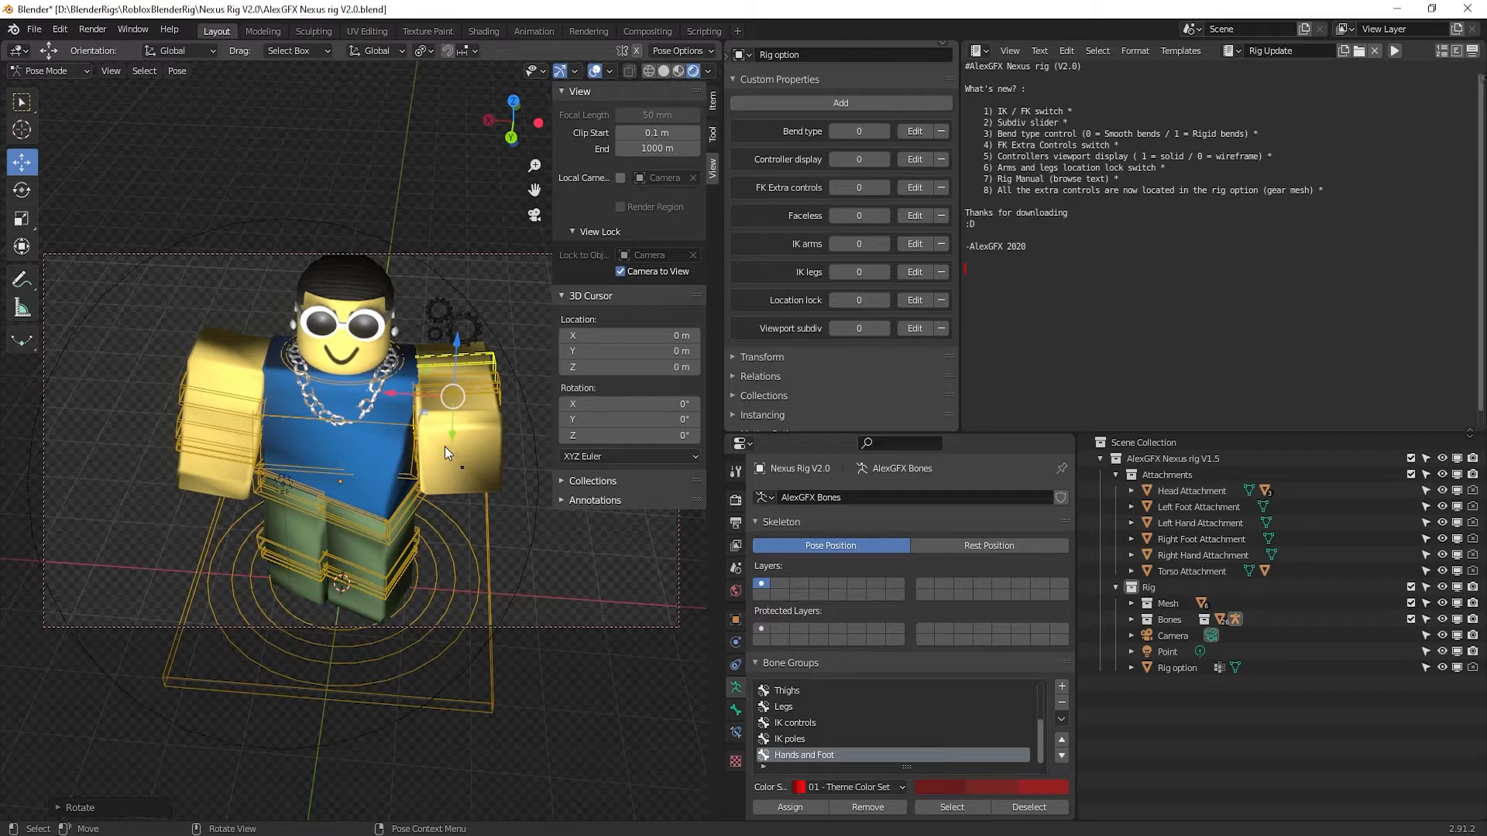
left_click(228, 403)
key("r")
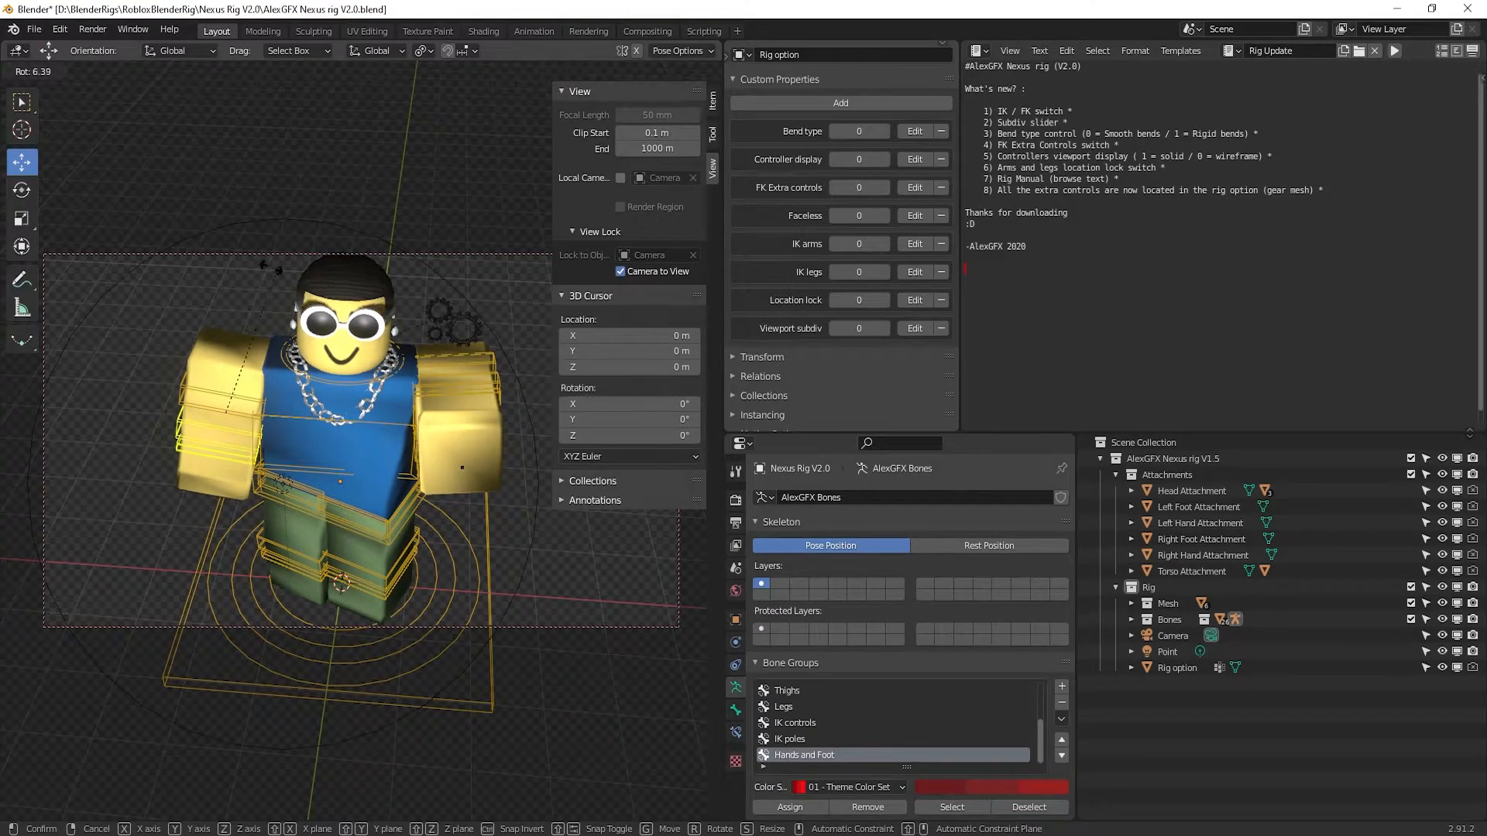
left_click(194, 411)
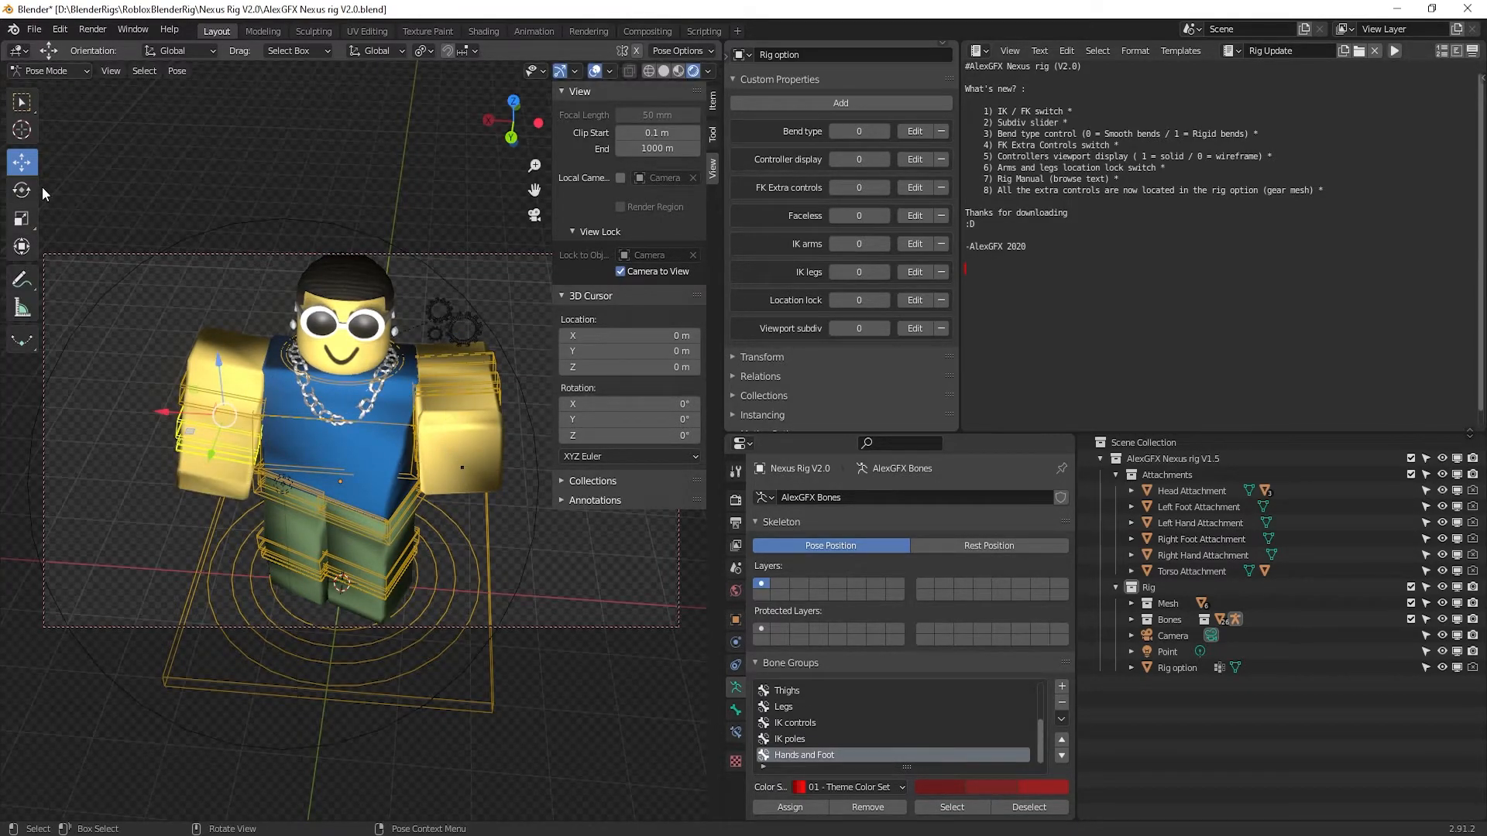
left_click(420, 379)
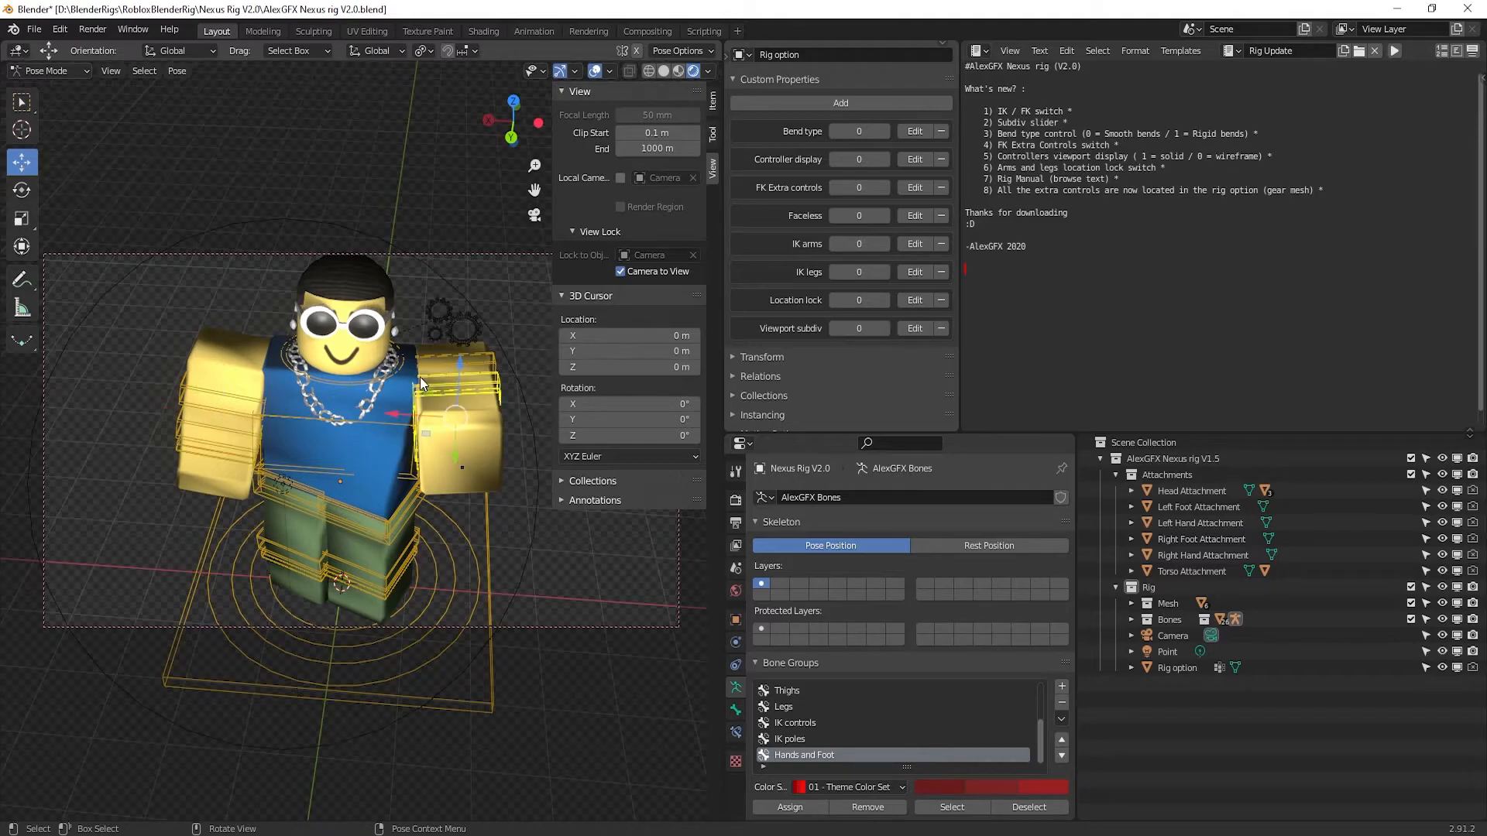
mouse_move(456, 455)
left_mouse_down()
mouse_move(454, 439)
mouse_move(455, 496)
mouse_move(430, 528)
mouse_move(422, 434)
mouse_move(448, 392)
mouse_move(443, 430)
left_mouse_up()
key("ctrl+z")
left_click(433, 360)
left_click(432, 374)
left_click(429, 346)
Rotate the hip bone around the Z axis, then pick among the overlapping leg and hip bones
left_click(381, 527)
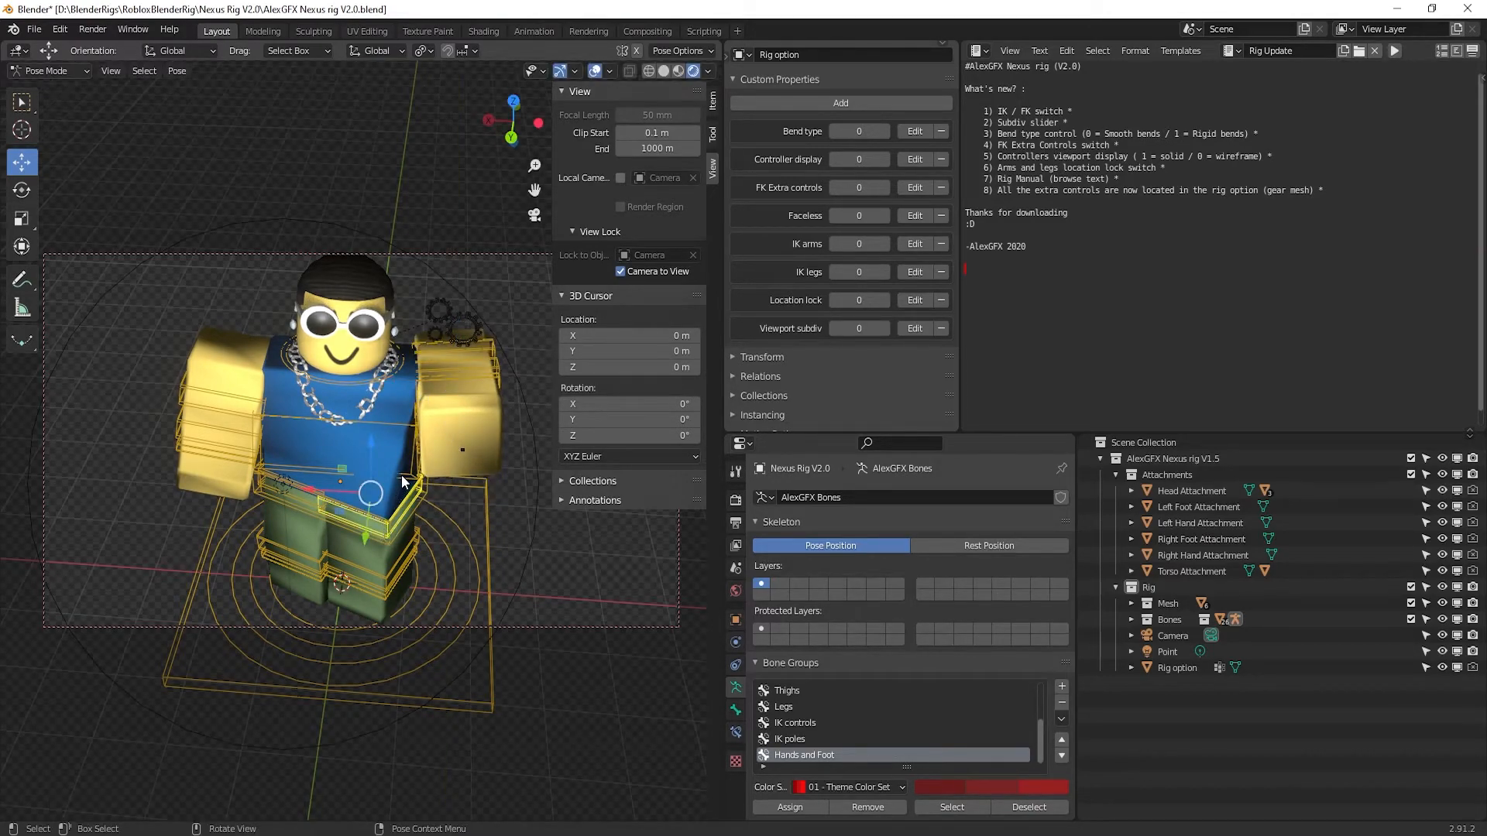
key("r")
key("z")
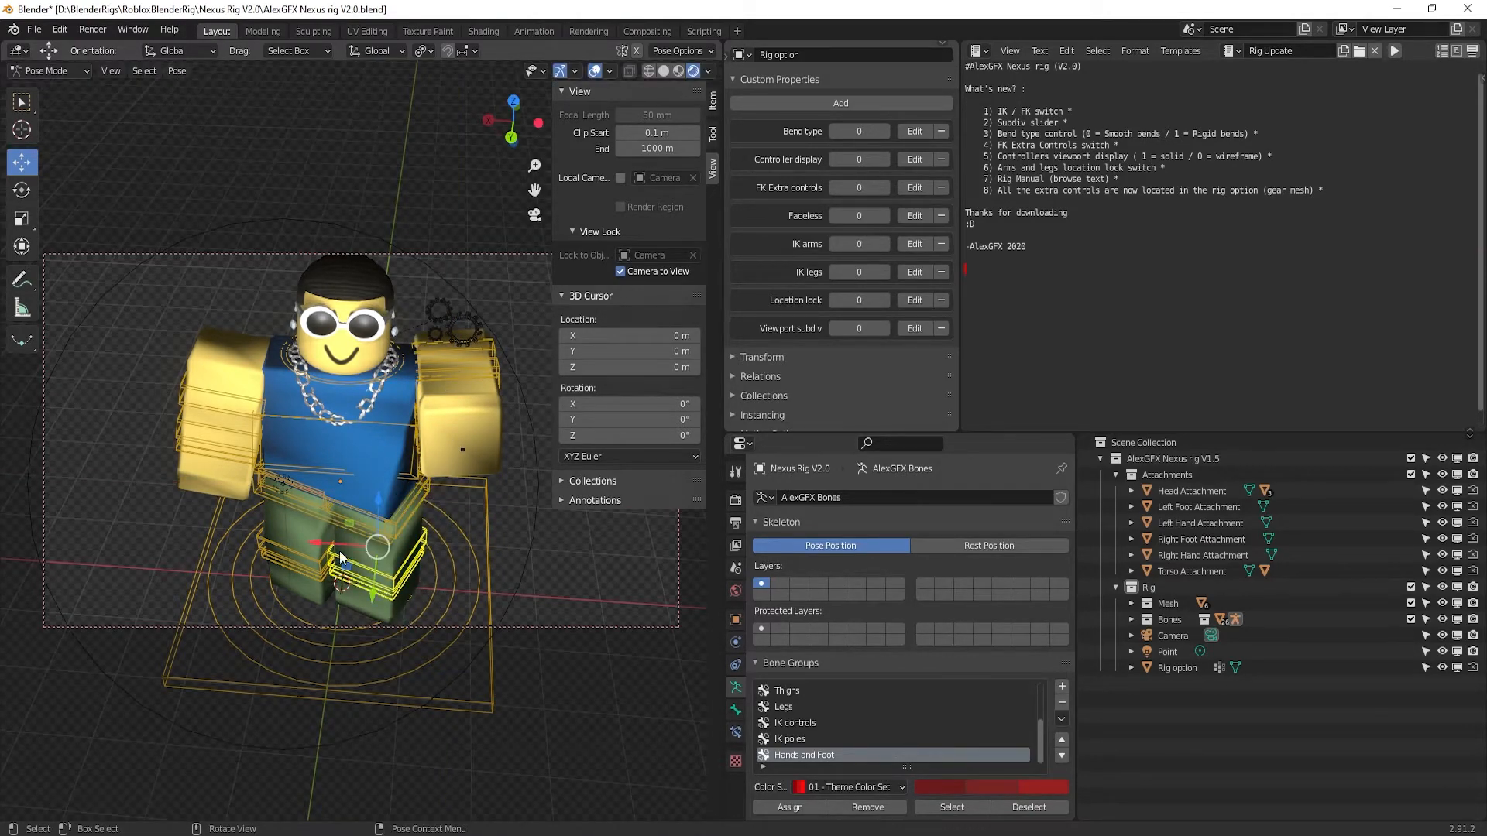
left_click(375, 518)
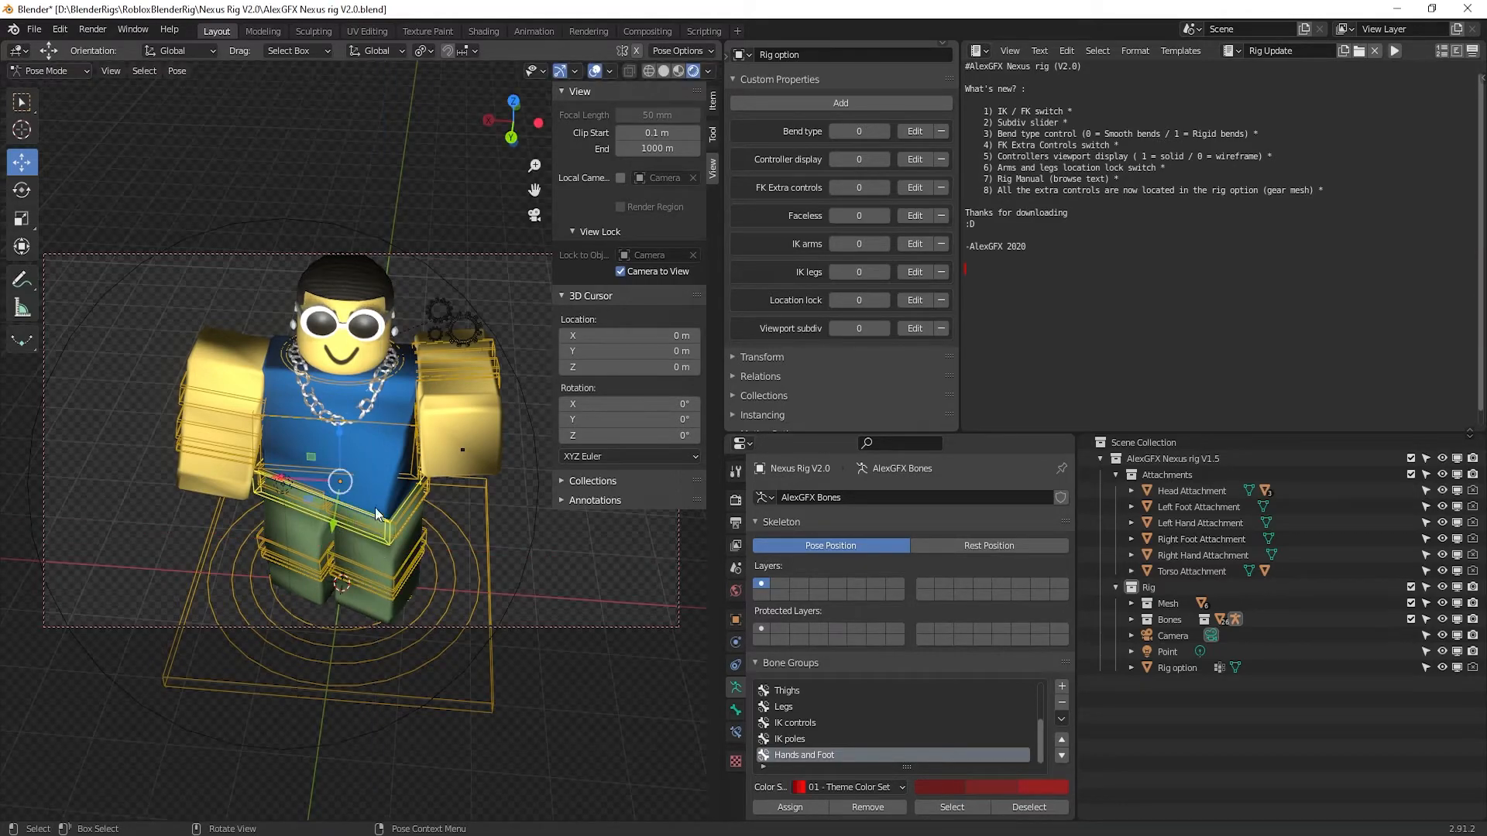
left_click(299, 502)
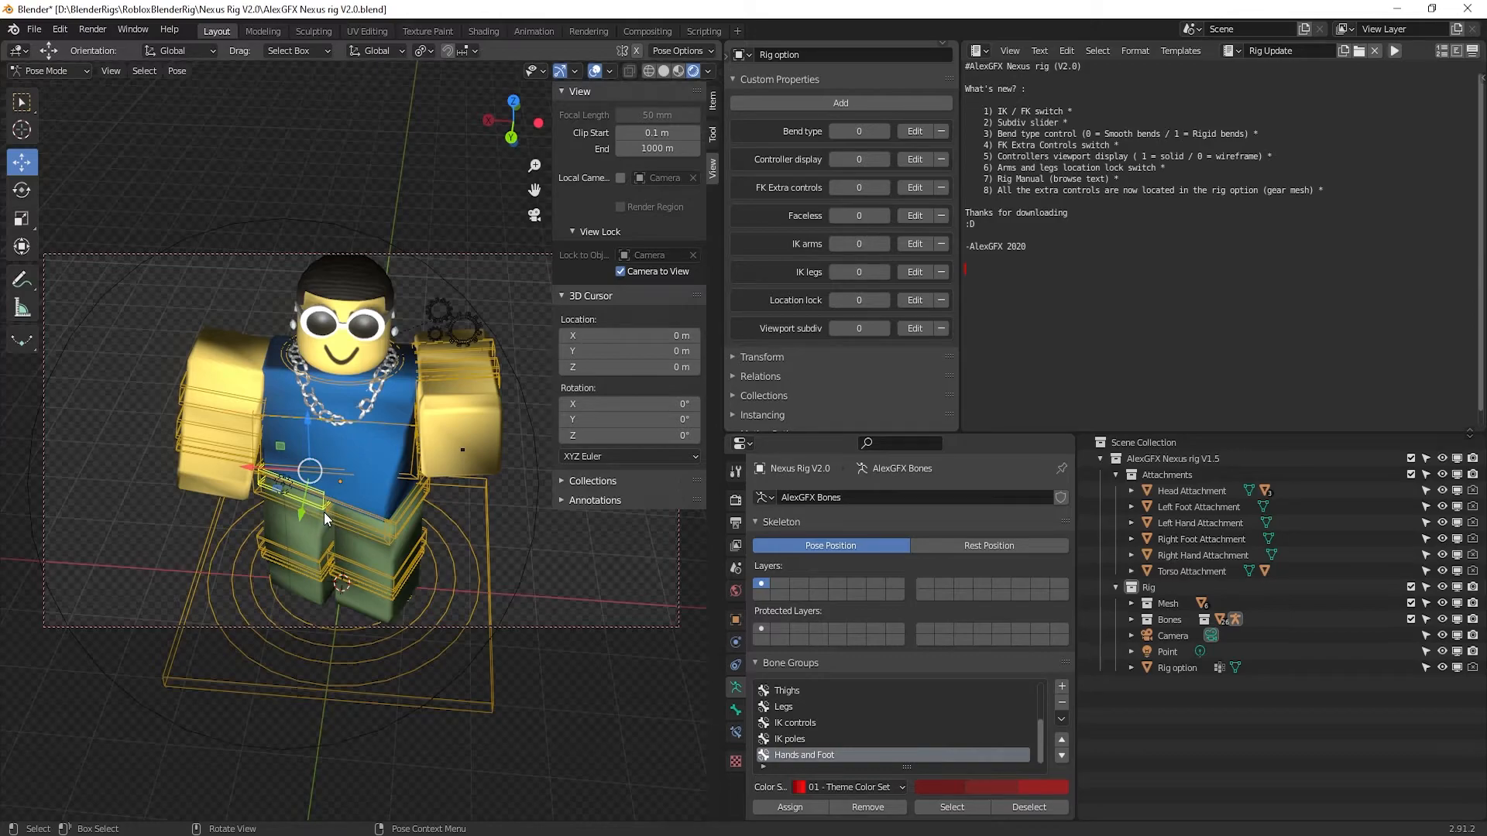
left_click(323, 512)
left_click(317, 505)
left_click(324, 509)
left_click(324, 509)
left_click(324, 509)
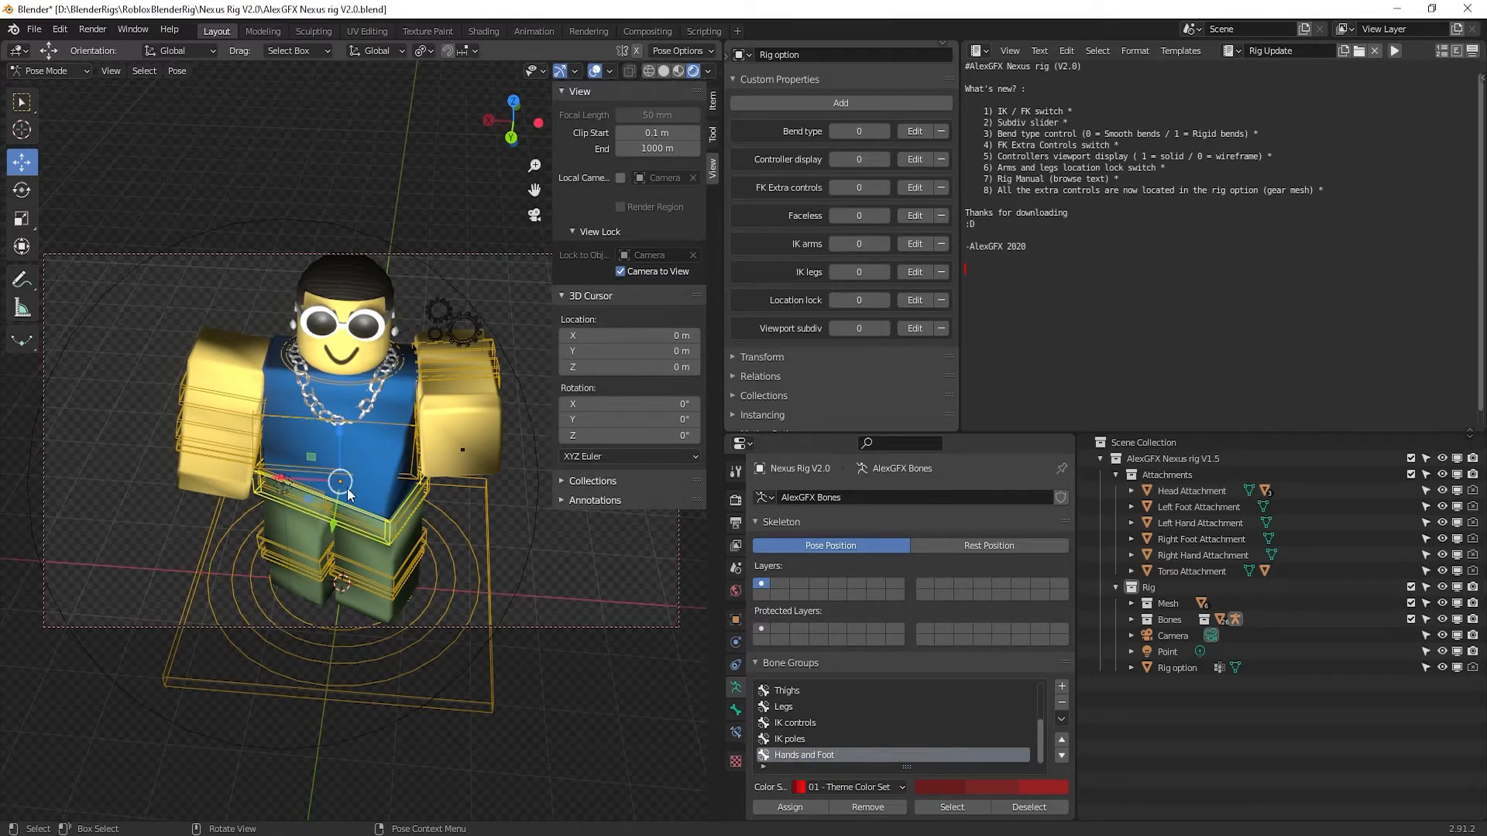
left_click_drag(296, 474, 357, 491)
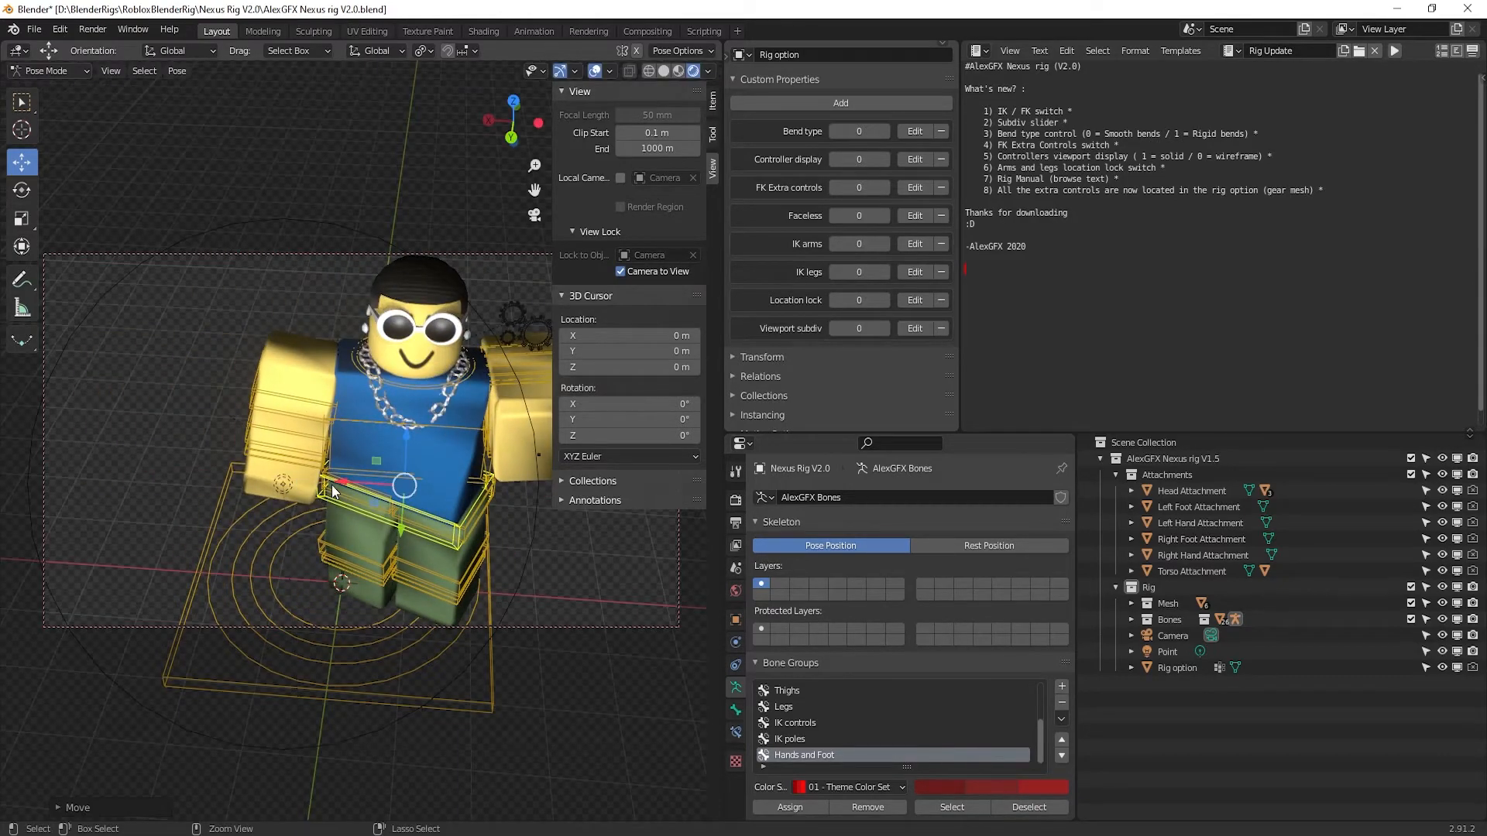
key("ctrl+z")
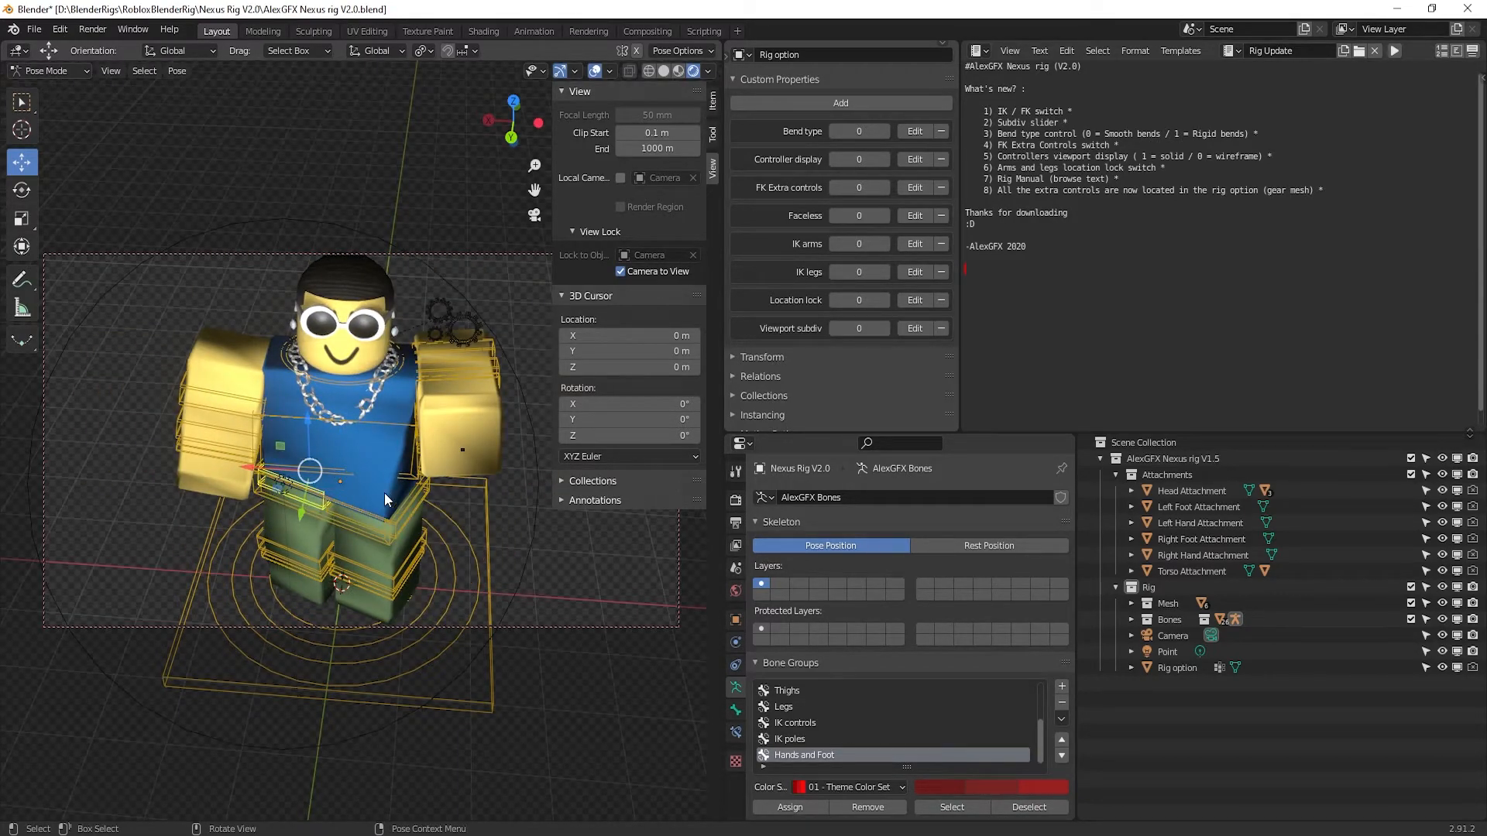
Twist the torso, turn the head and rotate the hips
middle_click_drag(364, 522, 361, 485)
left_click(358, 483)
key("r")
mouse_move(334, 463)
left_mouse_down()
mouse_move(320, 465)
mouse_move(341, 463)
left_mouse_up()
left_click(335, 375)
left_click_drag(334, 388, 347, 387)
left_click(338, 533)
left_click_drag(336, 531, 350, 533)
Raise the arm forward and move and rotate a thigh bone to set the legs apart
left_click(468, 410)
left_click(22, 162)
left_click_drag(457, 438, 438, 467)
left_click(303, 526)
left_click(328, 532)
left_click_drag(327, 533, 327, 550)
left_click(22, 190)
left_click_drag(365, 548, 475, 544)
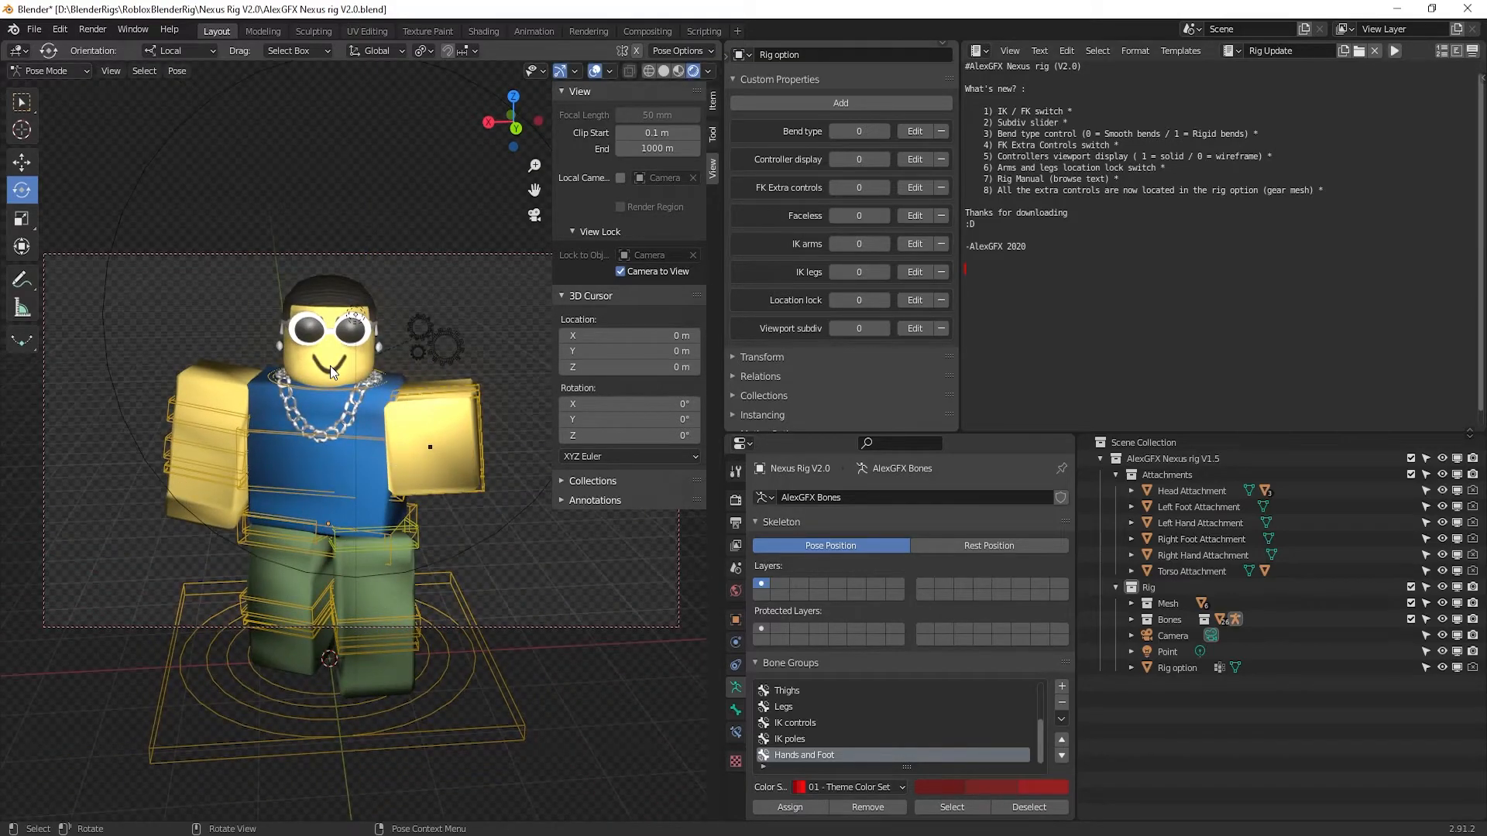
Set the output file format to JPEG in Output Properties
left_click(736, 500)
scroll(806, 614, "down", 3)
left_click(736, 523)
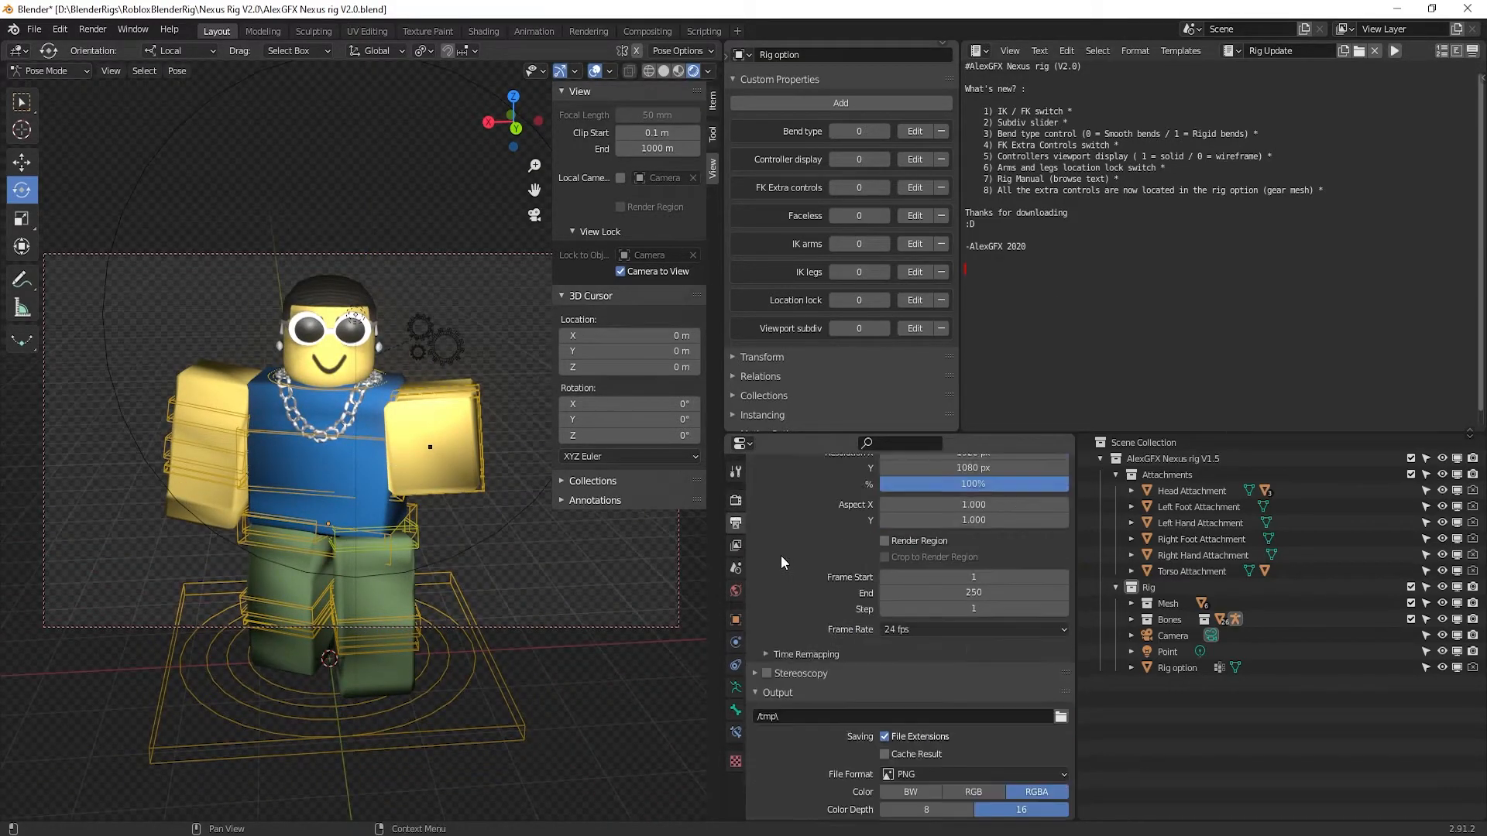
scroll(781, 555, "down", 5)
left_click(736, 500)
left_click(736, 522)
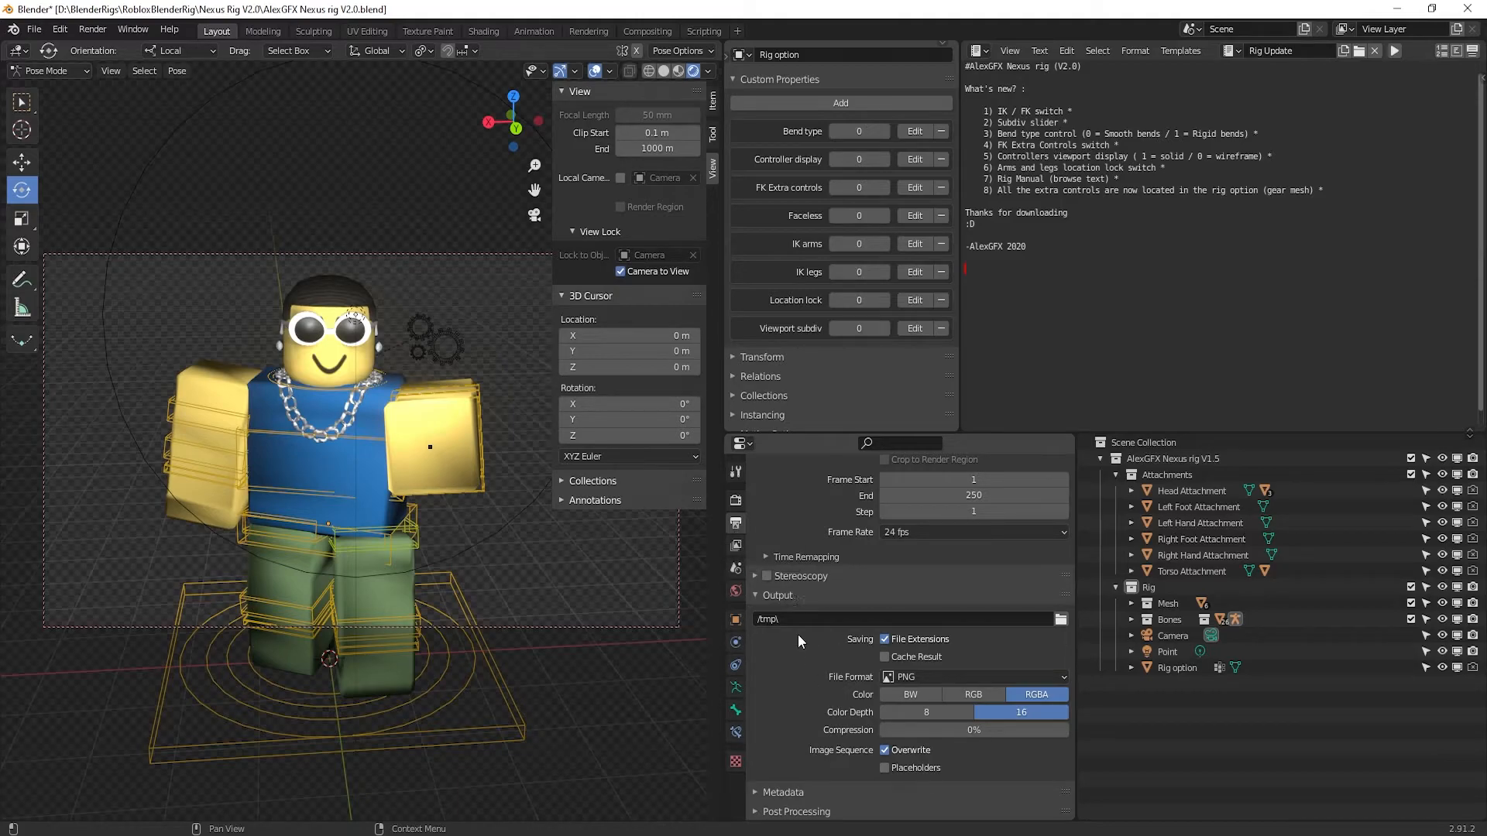
left_click(903, 678)
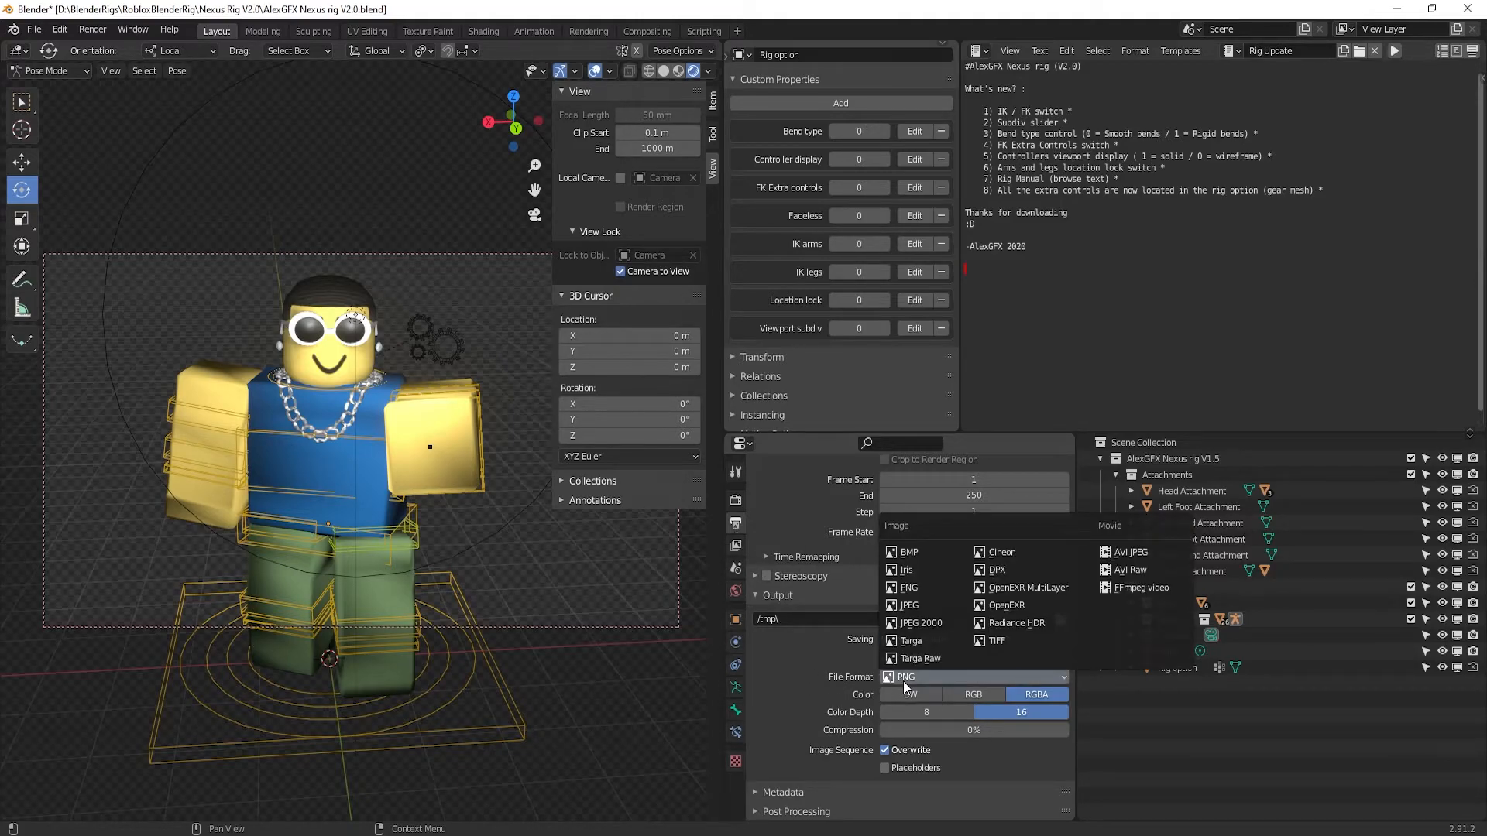
left_click(904, 686)
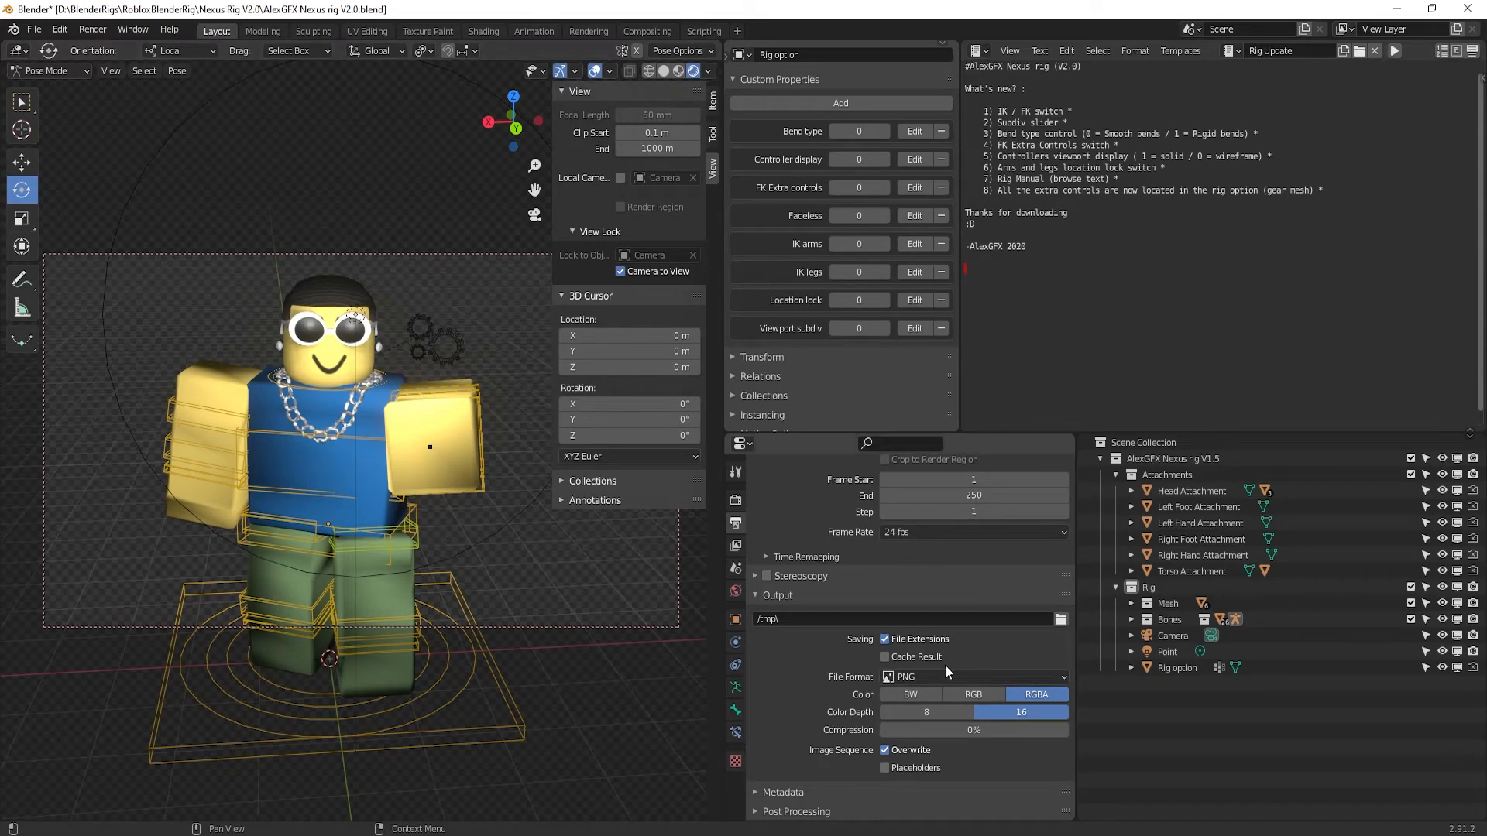
left_click(914, 674)
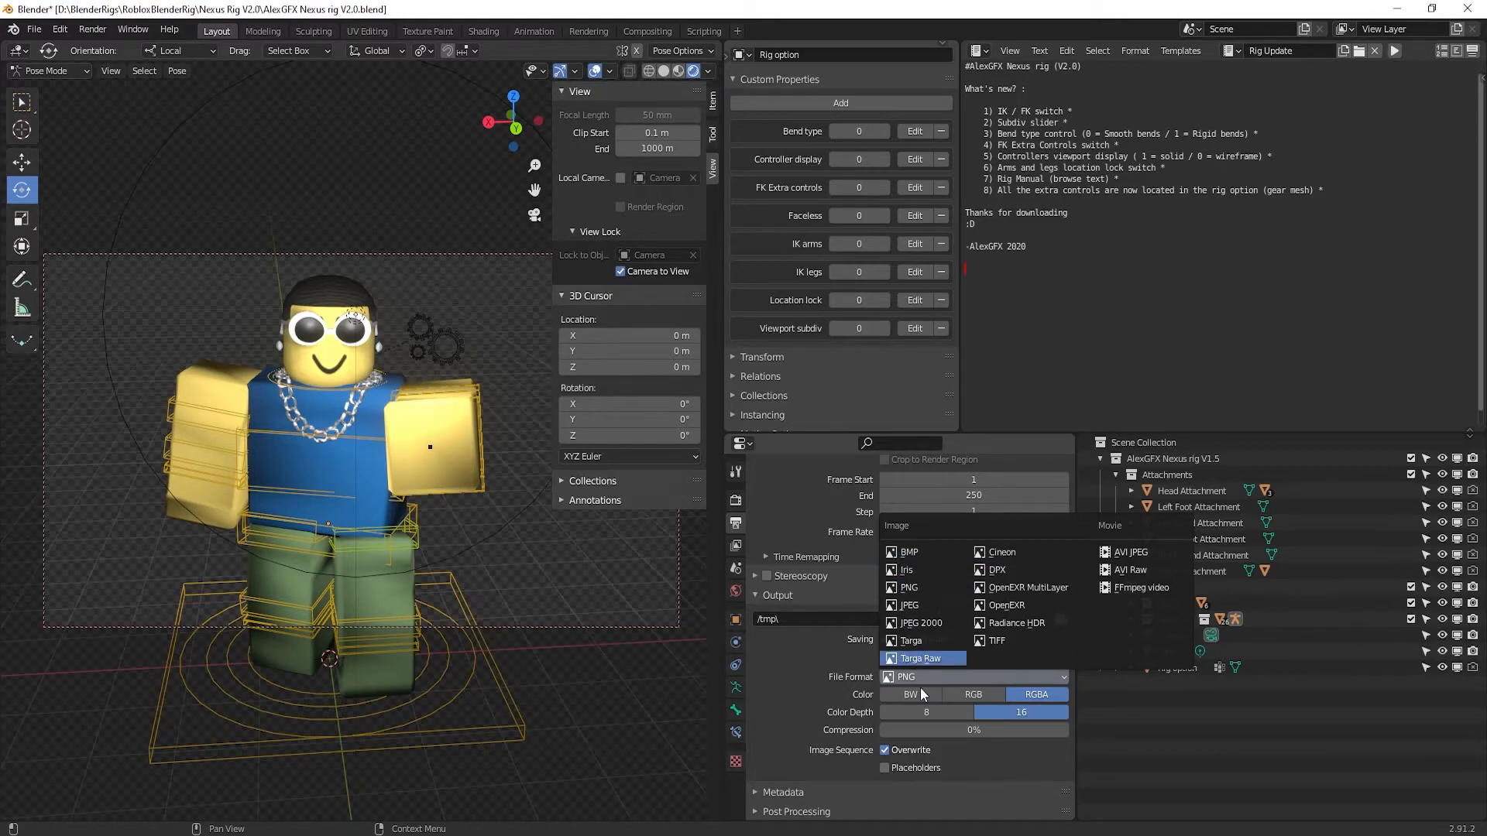
left_click(914, 612)
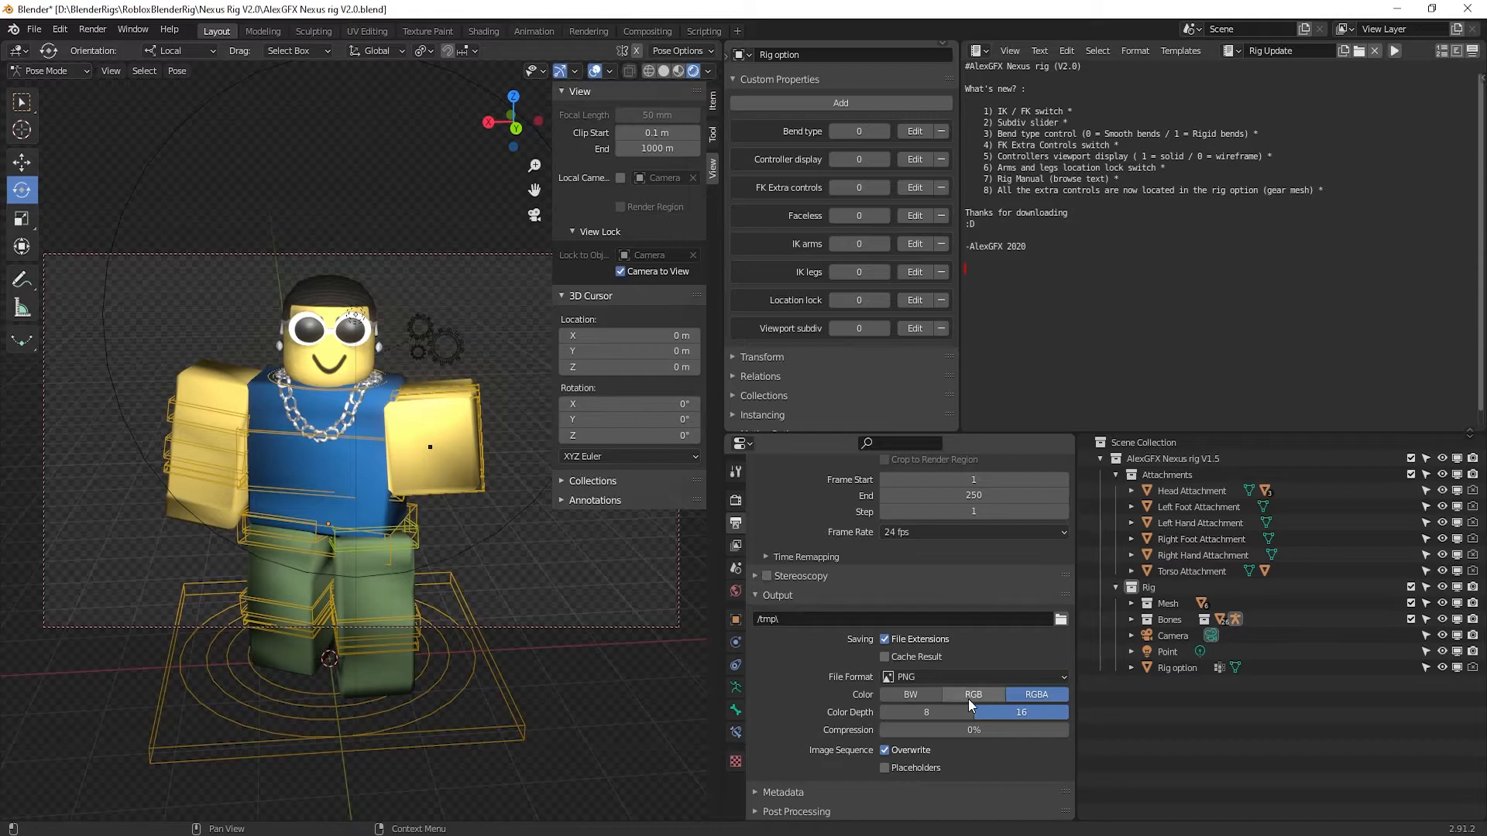
Set the render resolution to 4000 × 4000 px
scroll(771, 584, "up", 5)
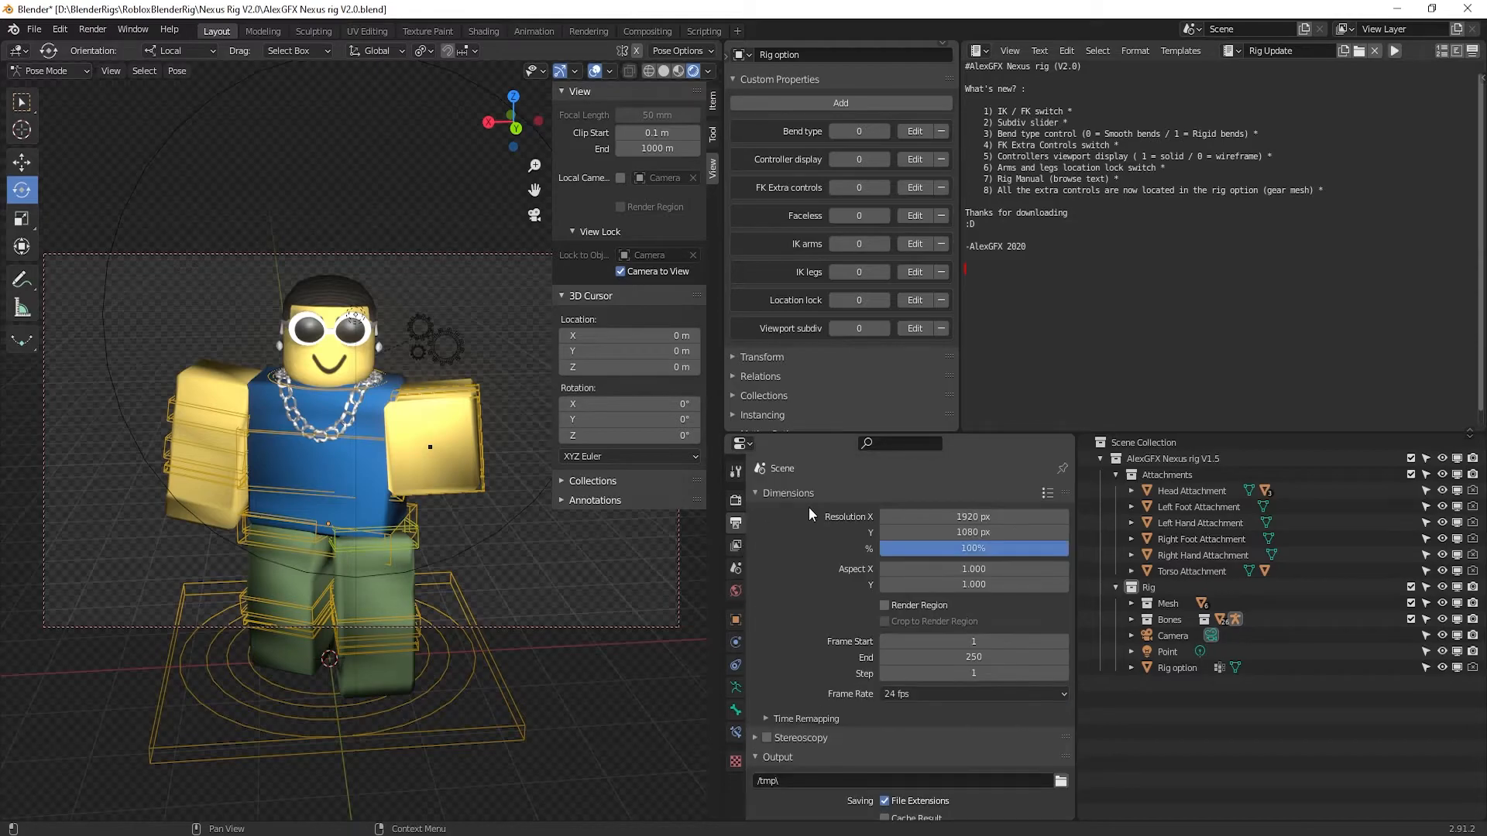
left_click(972, 517)
type("4000")
key("Tab")
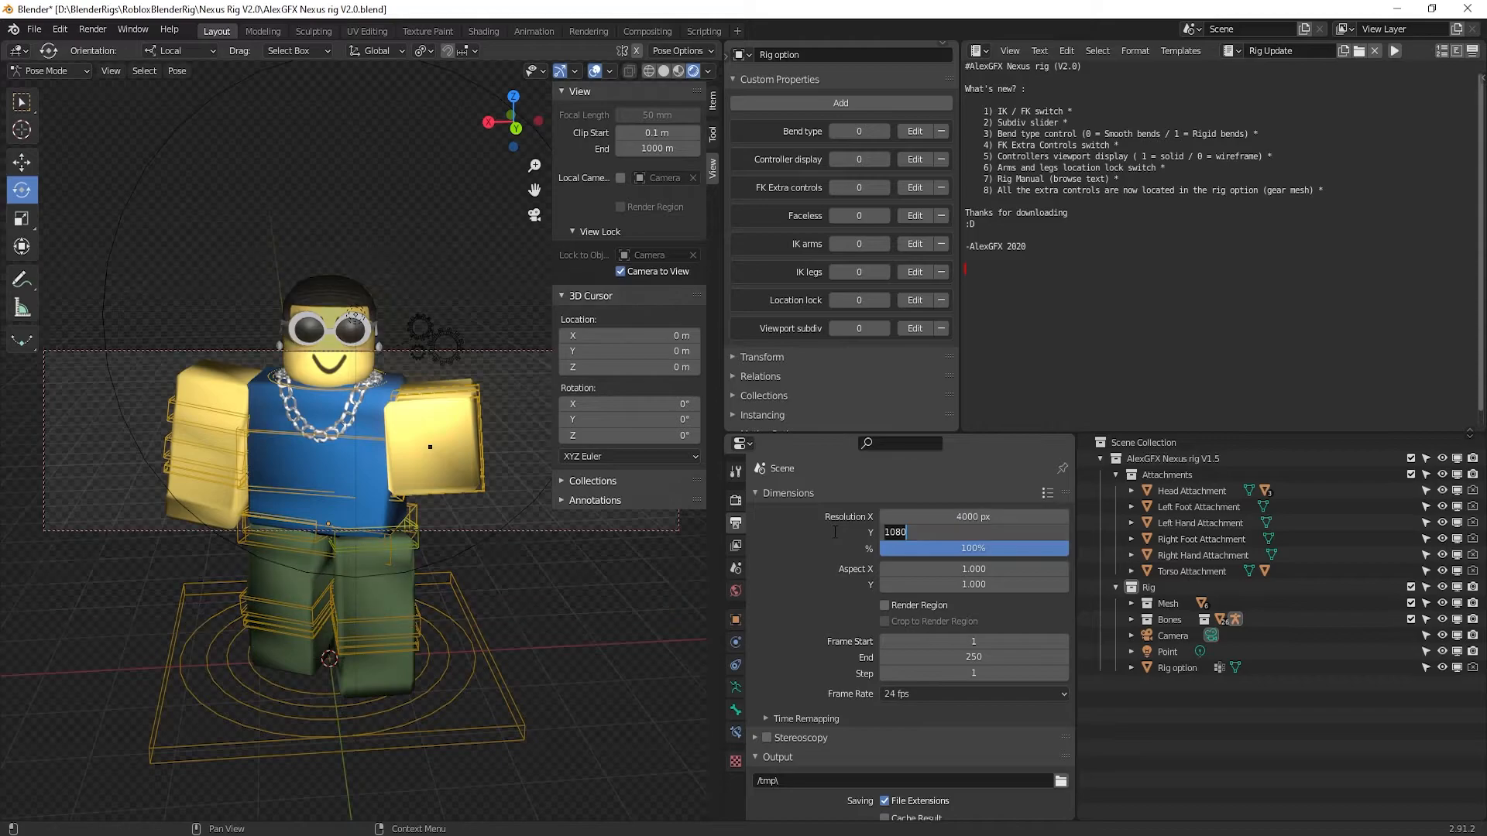
type("500")
key("Return")
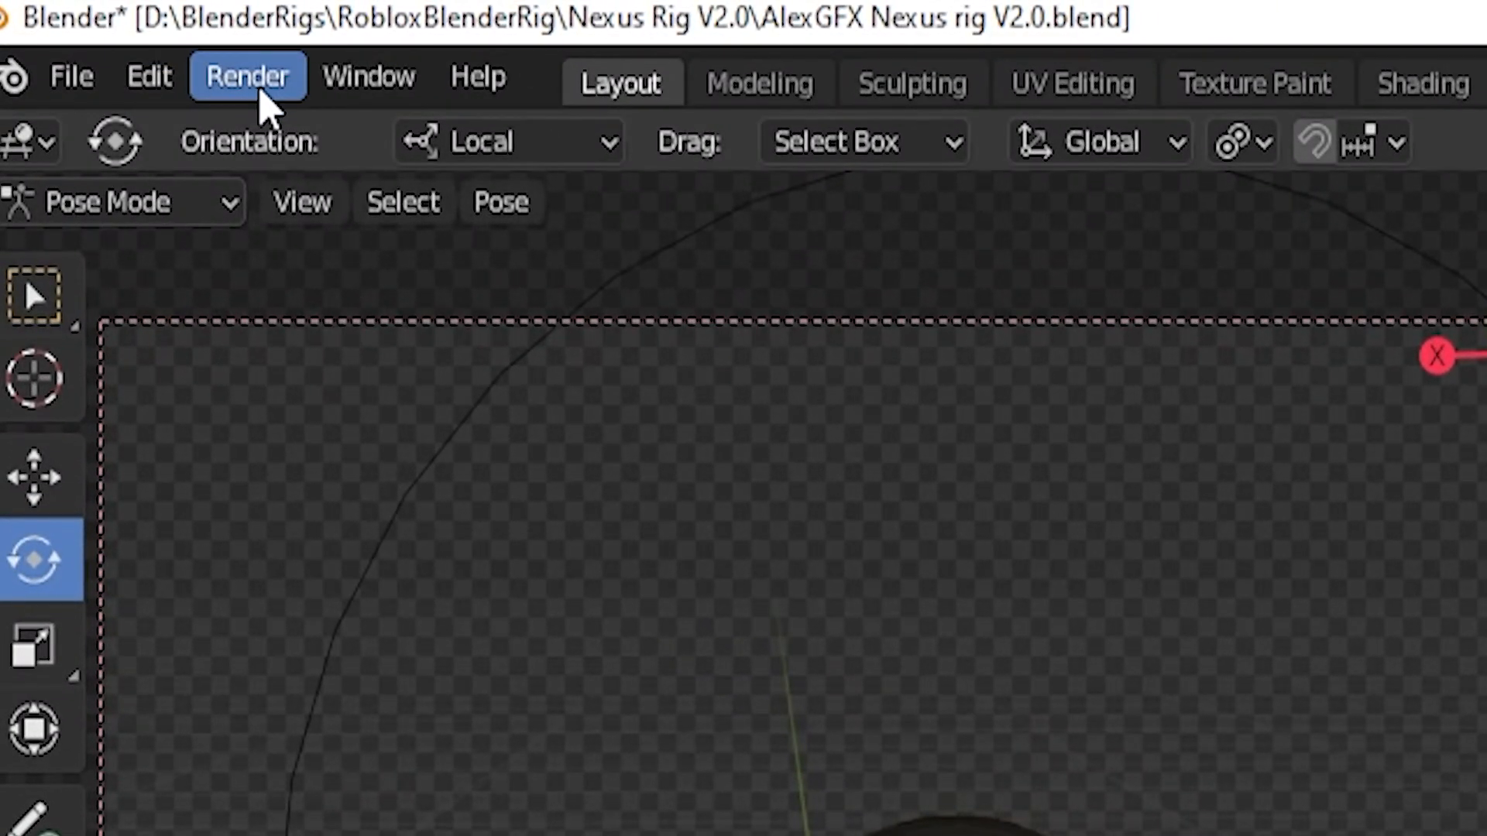
Render the current frame as an image and zoom to fit the whole avatar
left_click(93, 29)
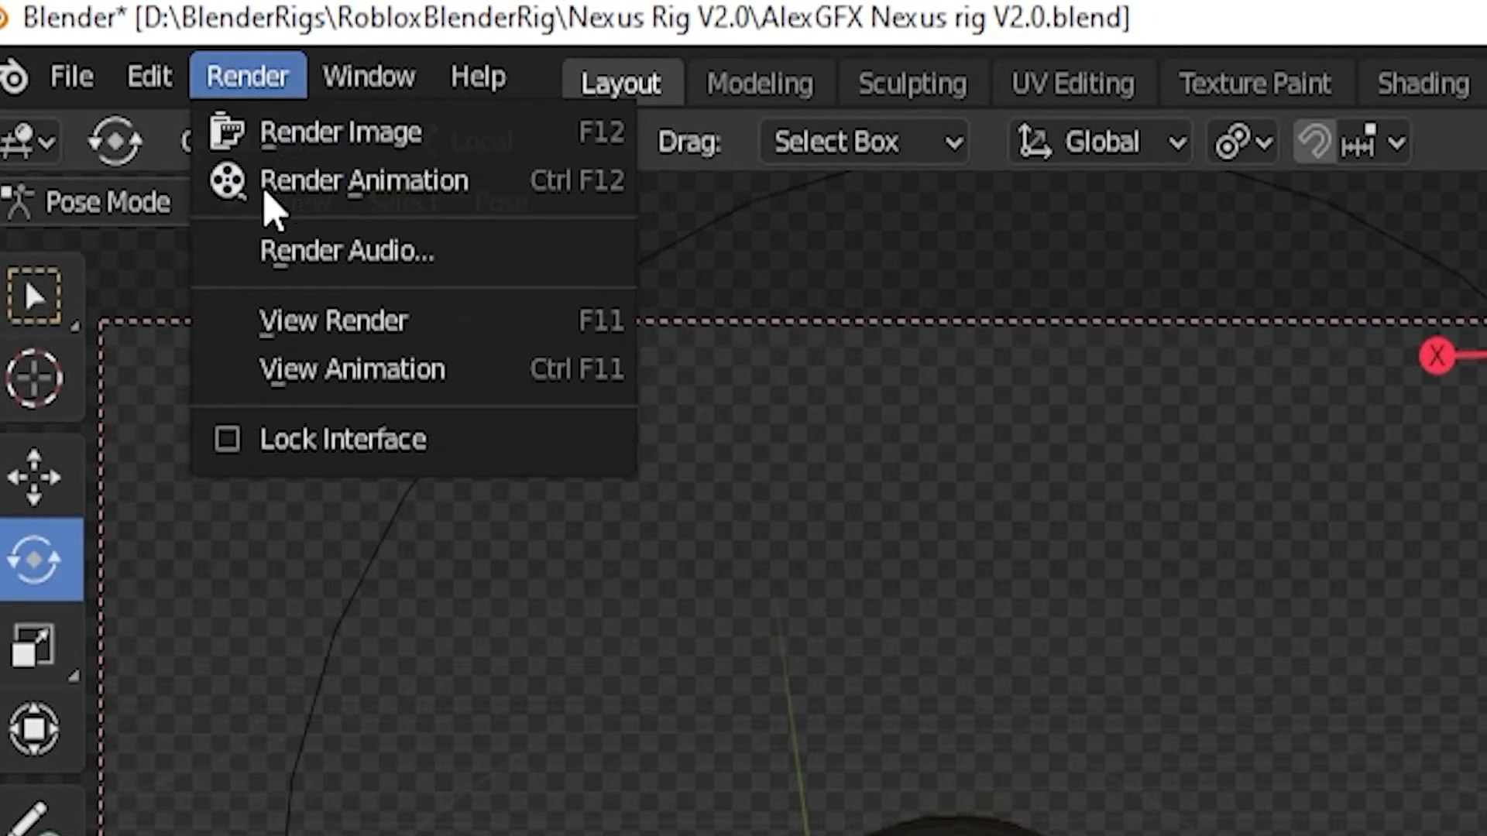
left_click(301, 141)
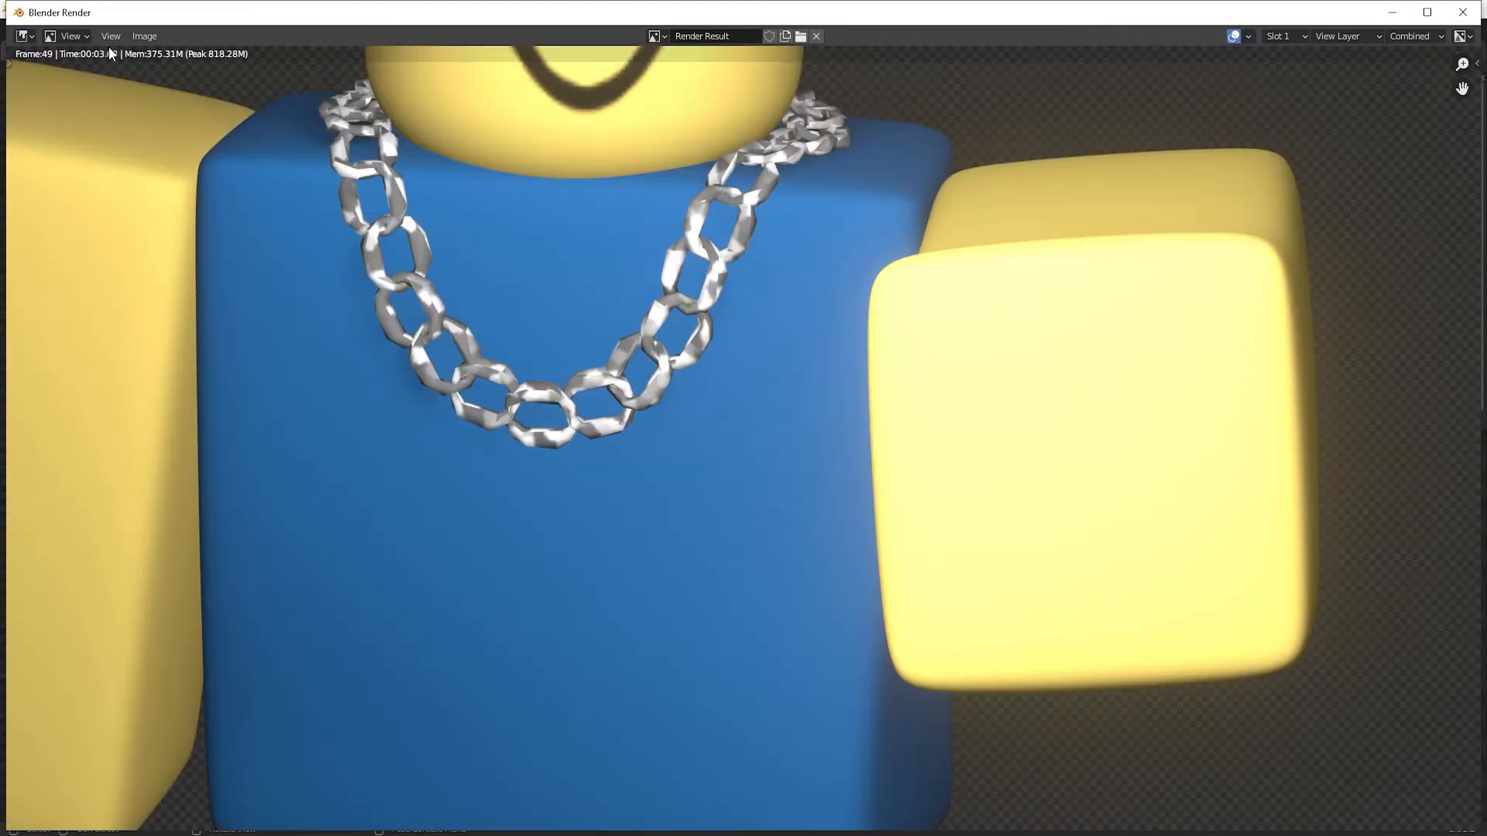
scroll(582, 309, "down", 6)
scroll(578, 305, "up", 2)
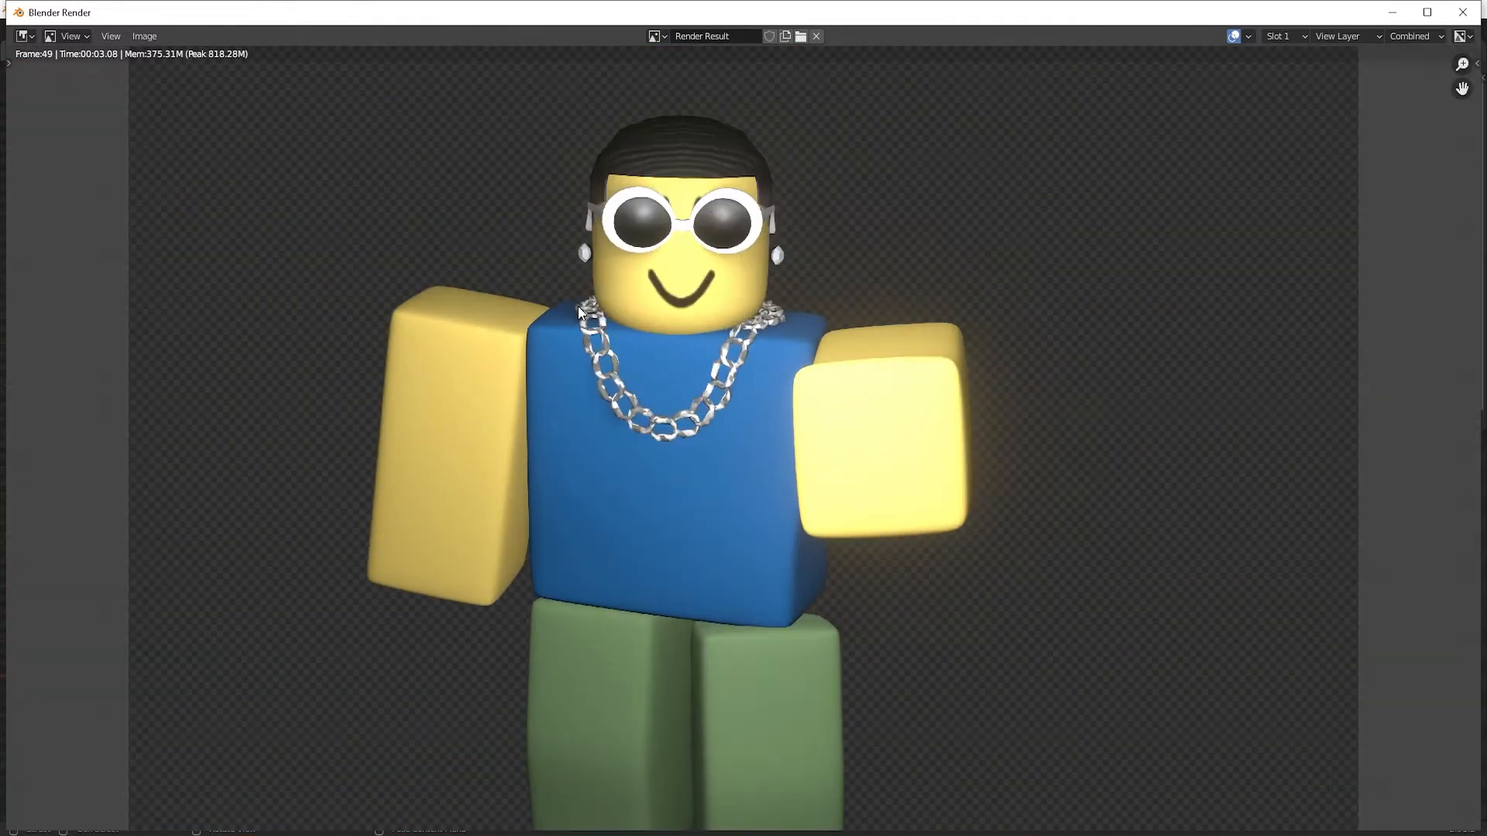
scroll(578, 305, "down", 1)
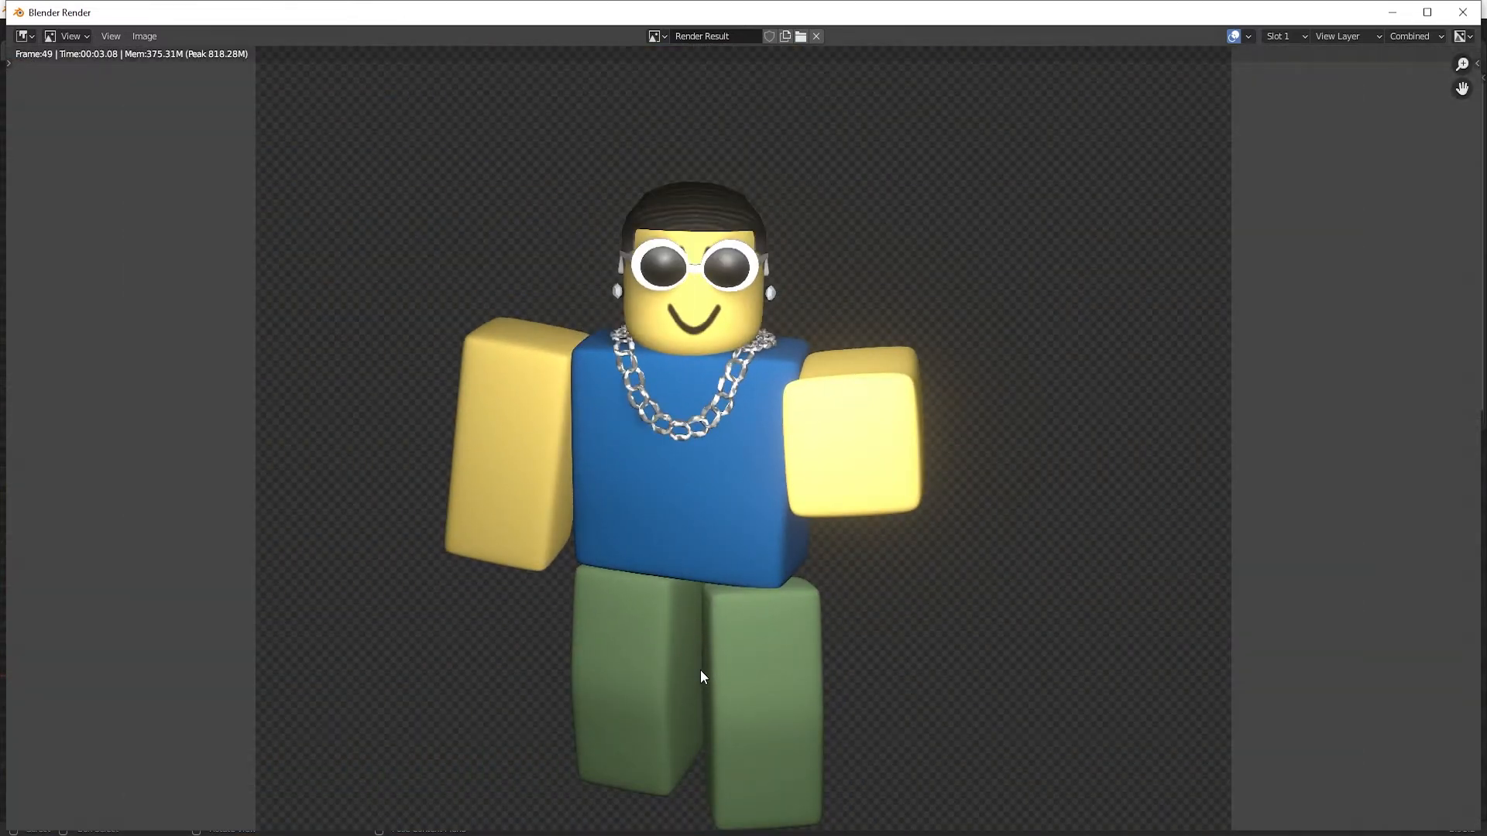
Save the render result as Model.png
left_click(145, 37)
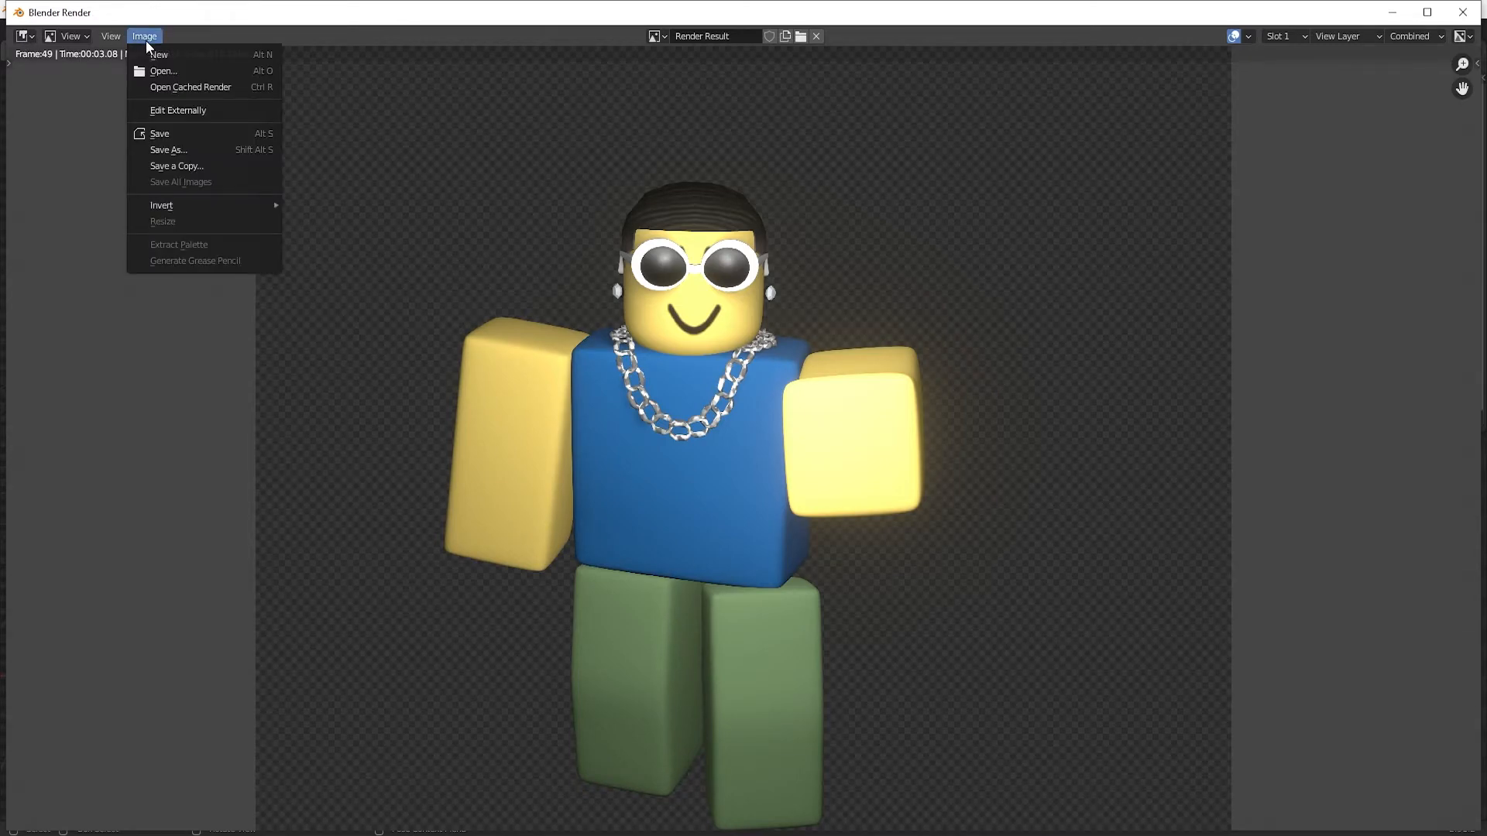
left_click(215, 151)
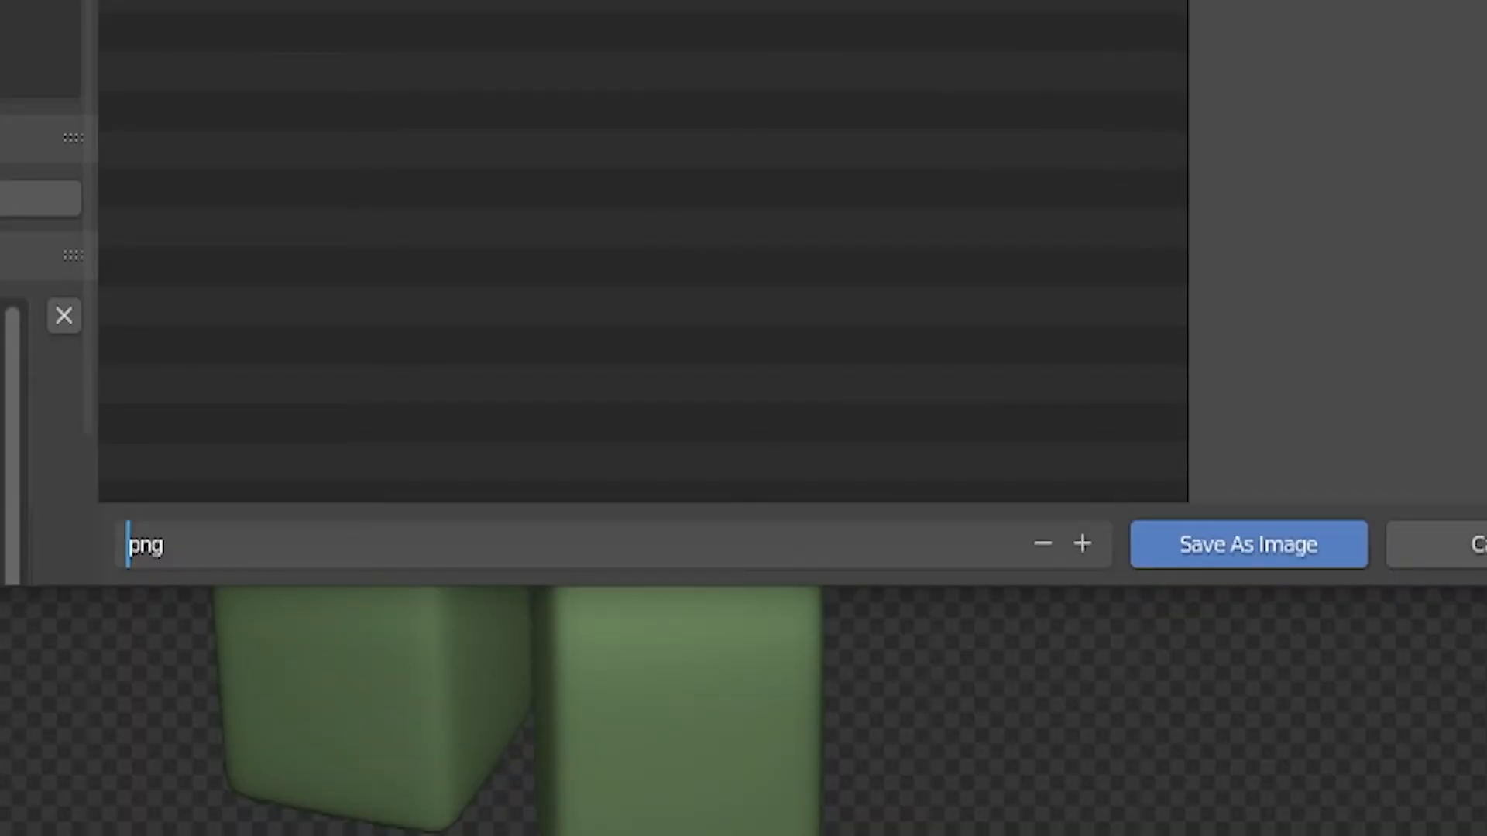
type("Model")
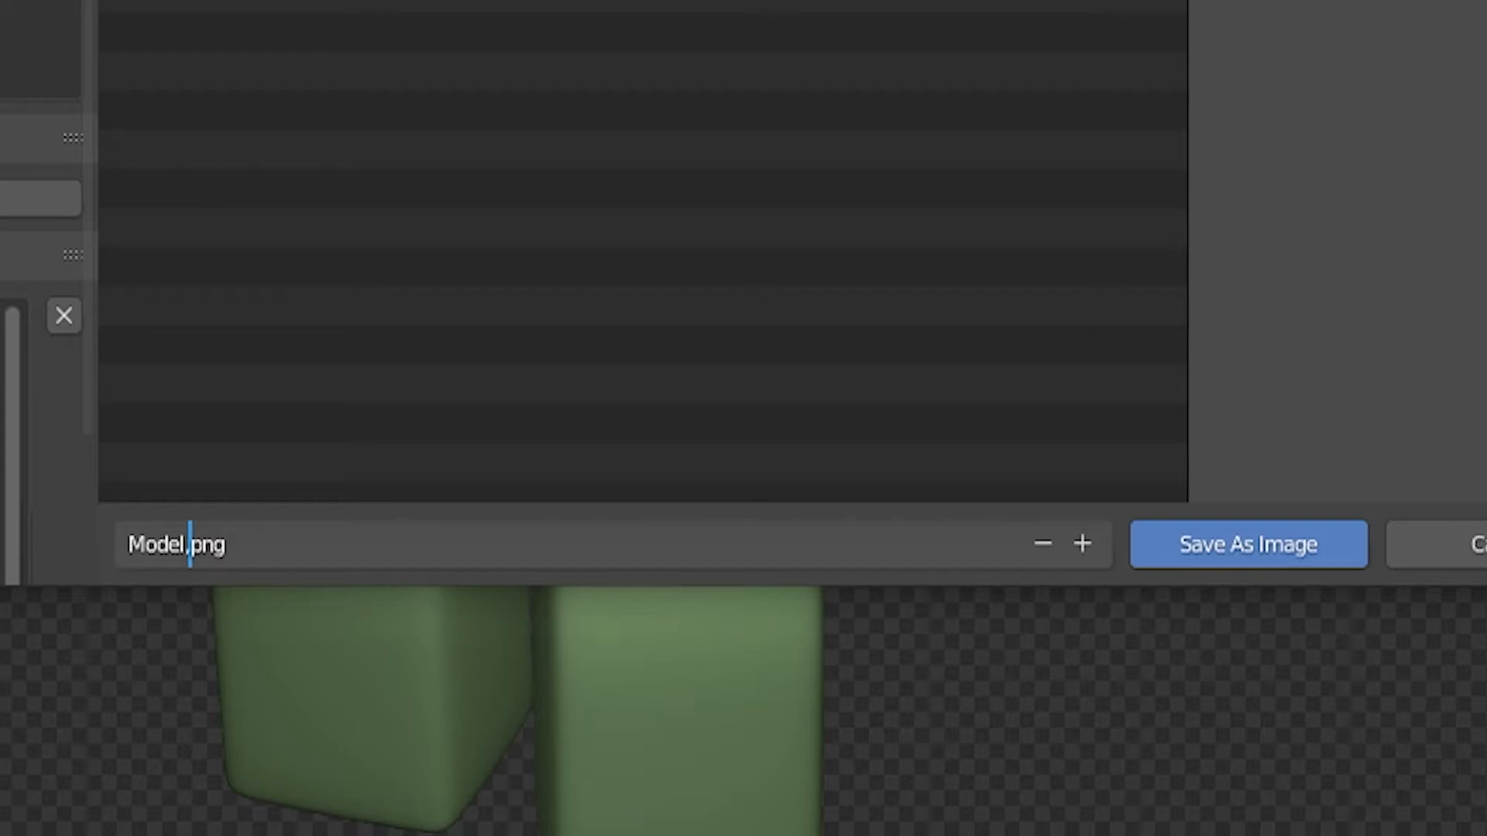
key("Return")
left_click(1159, 539)
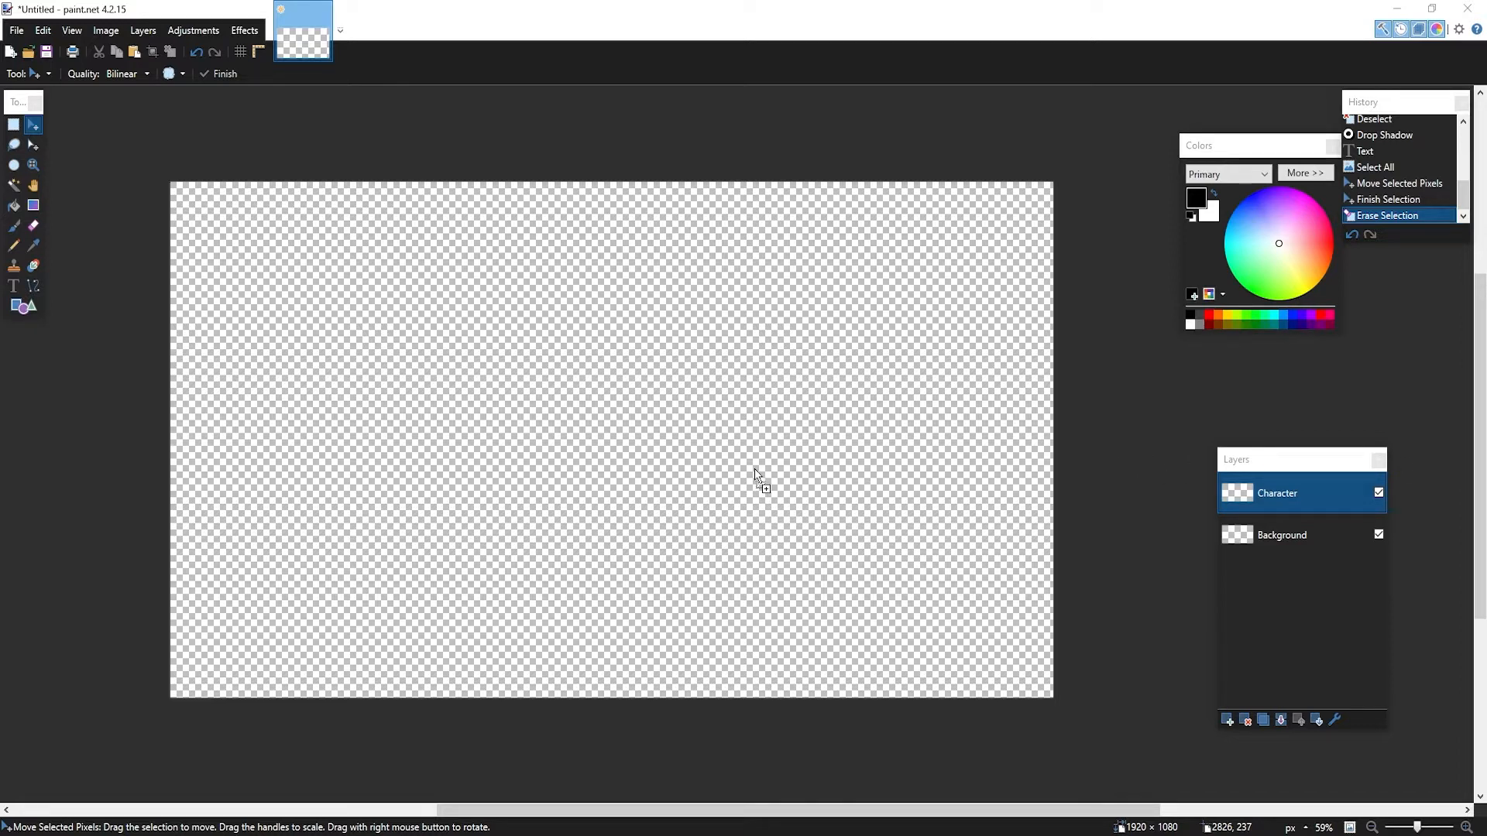
Undo a dropped-in render layer, then paste the avatar render keeping the 1920 × 1080 canvas size
left_click_drag(617, 439, 625, 450)
left_click(705, 480)
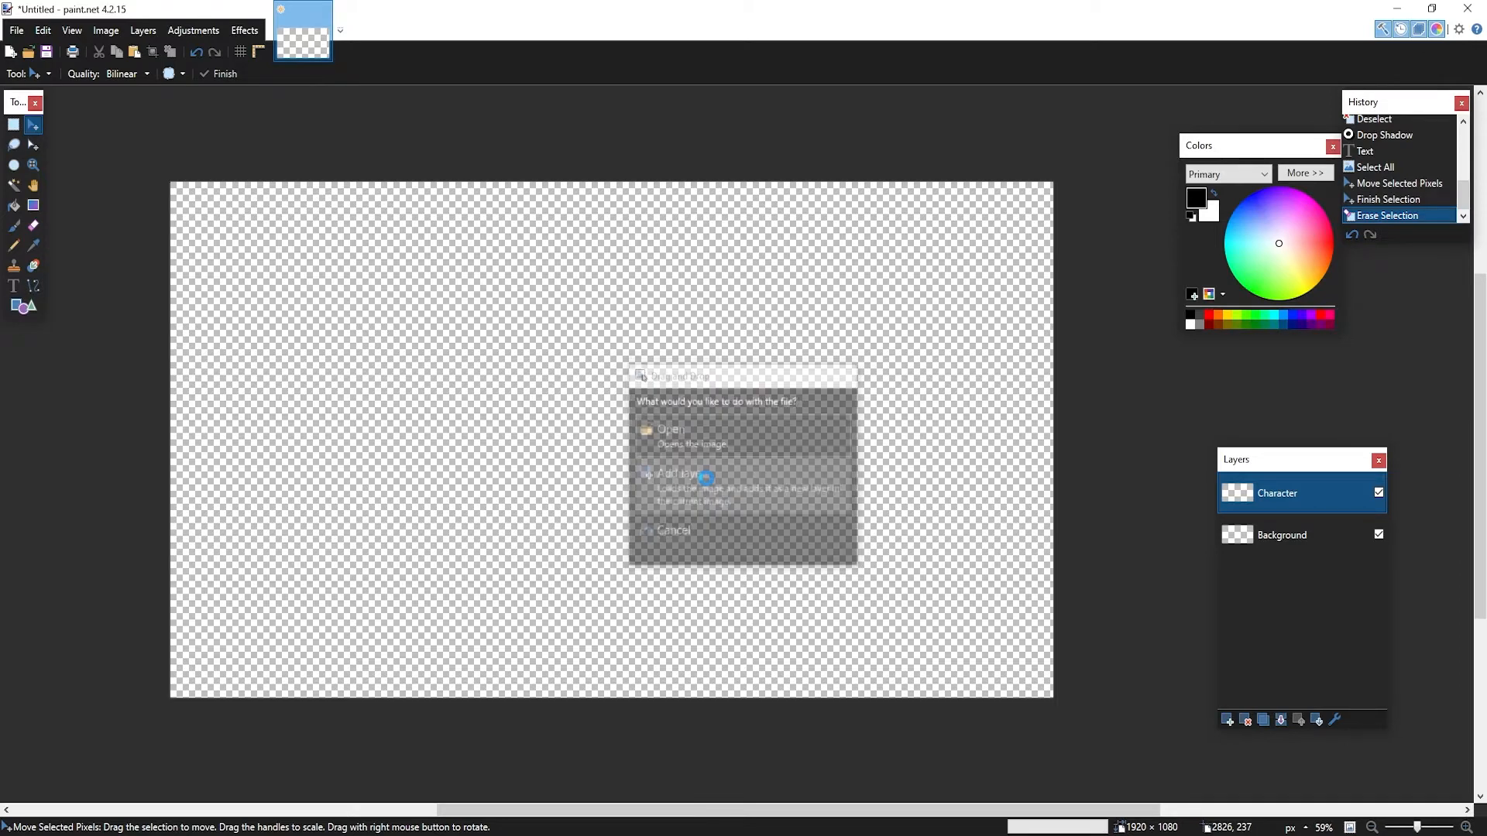
scroll(1072, 488, "up", 2, "ctrl")
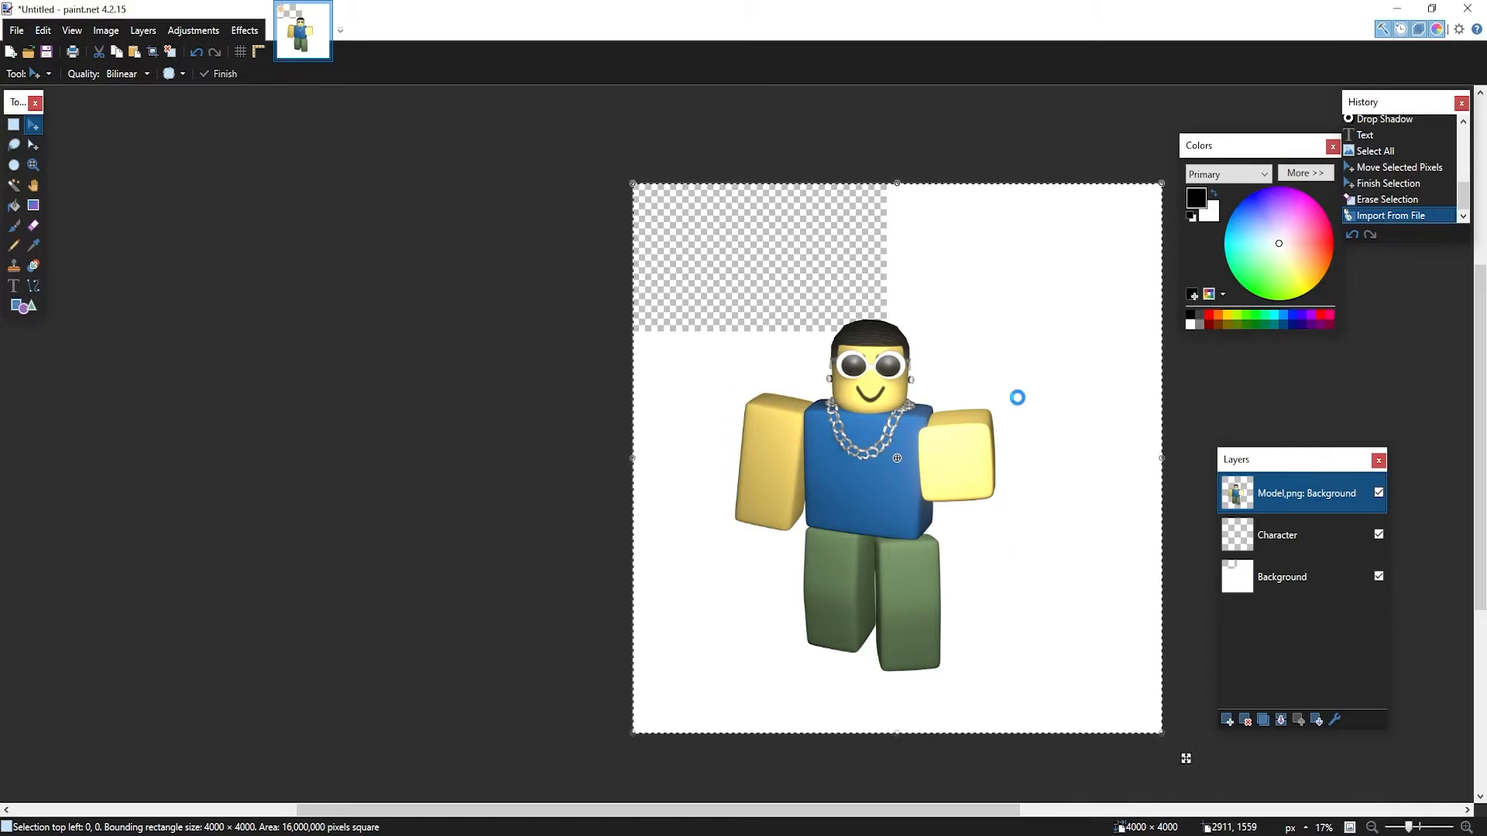
key("ctrl+z")
scroll(848, 267, "up", 2, "ctrl")
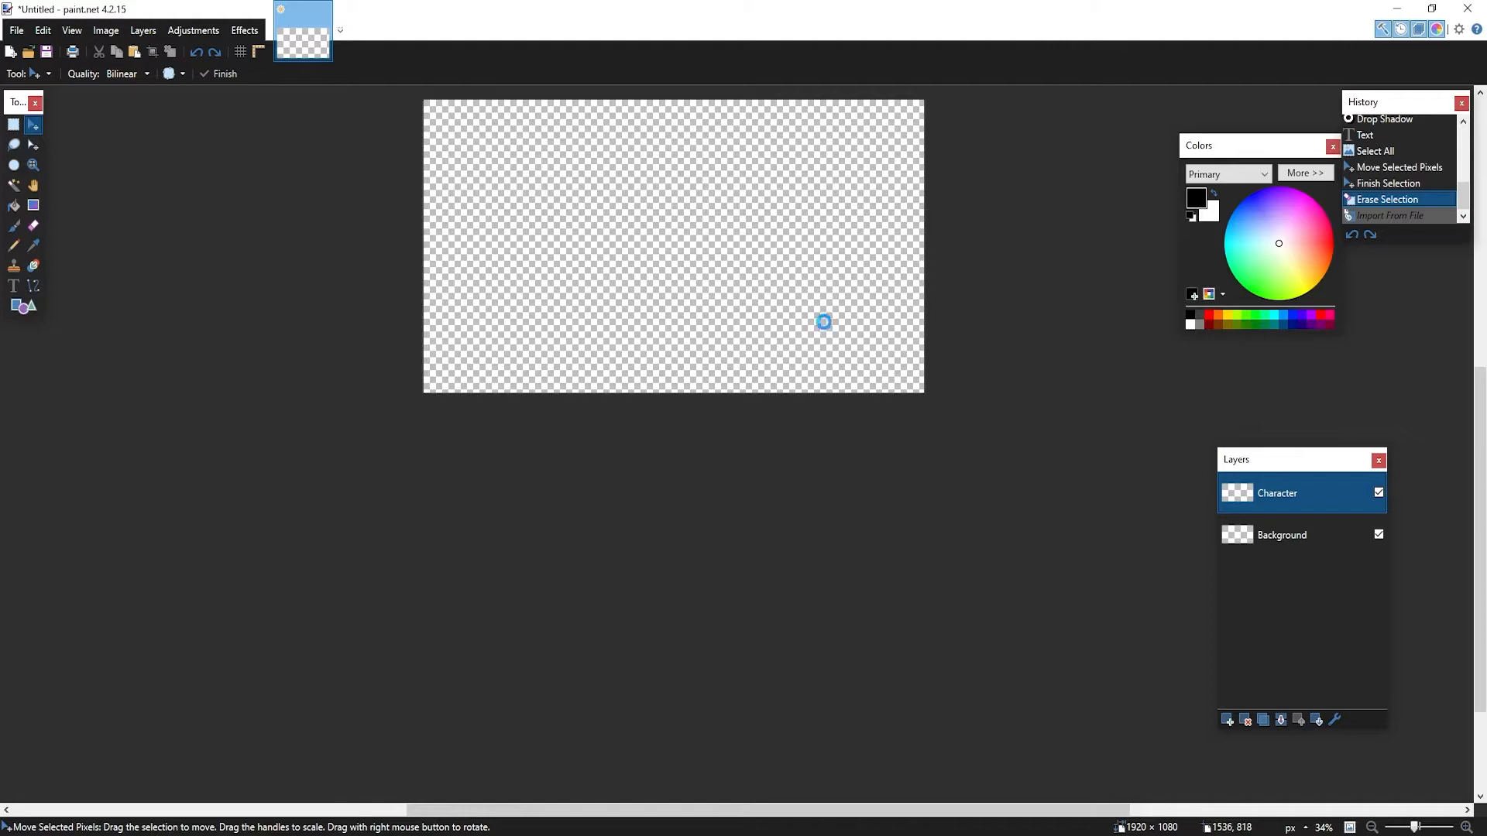
key("ctrl+v")
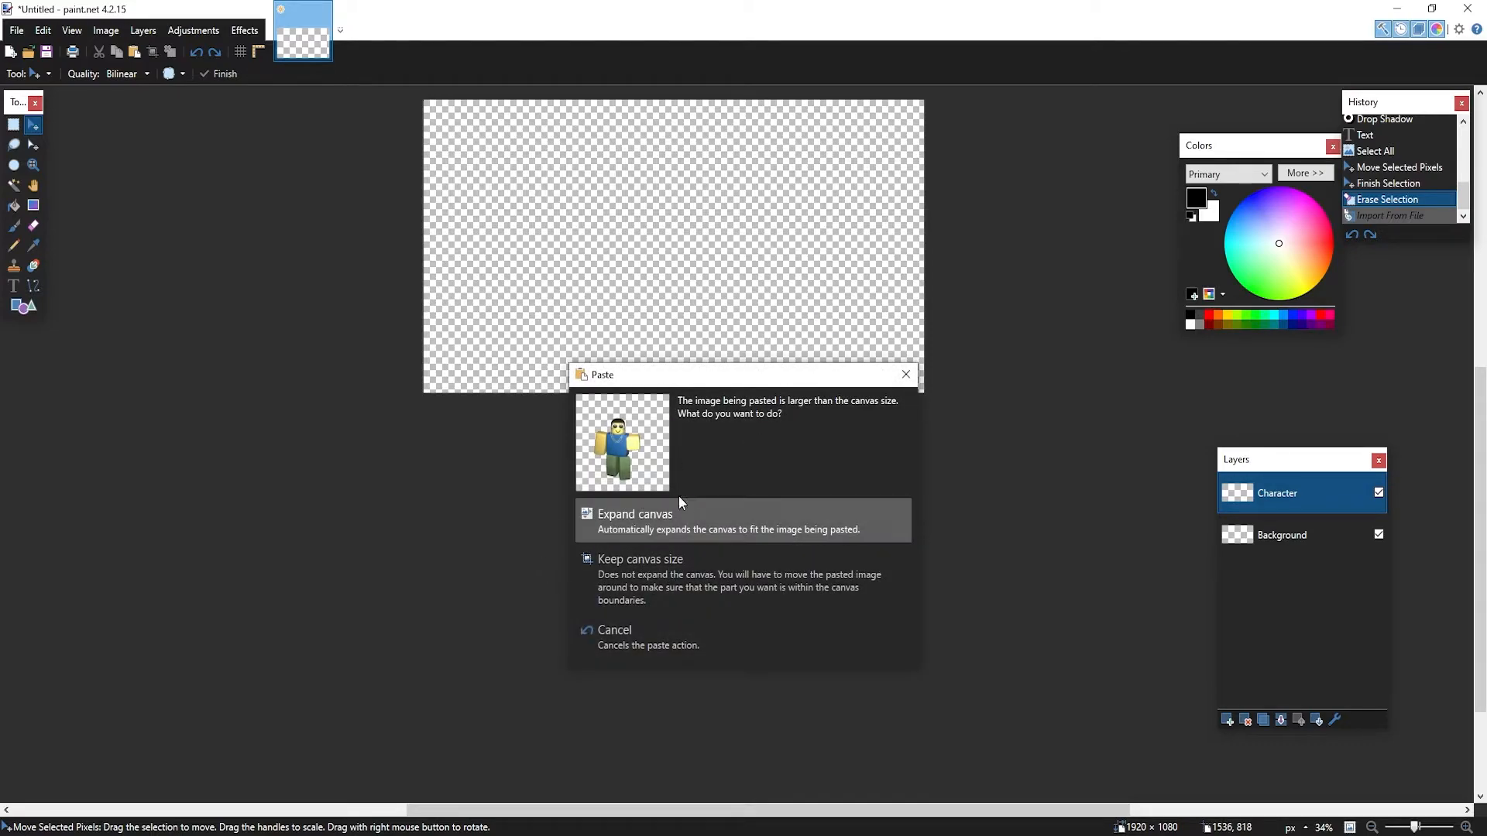
left_click(619, 595)
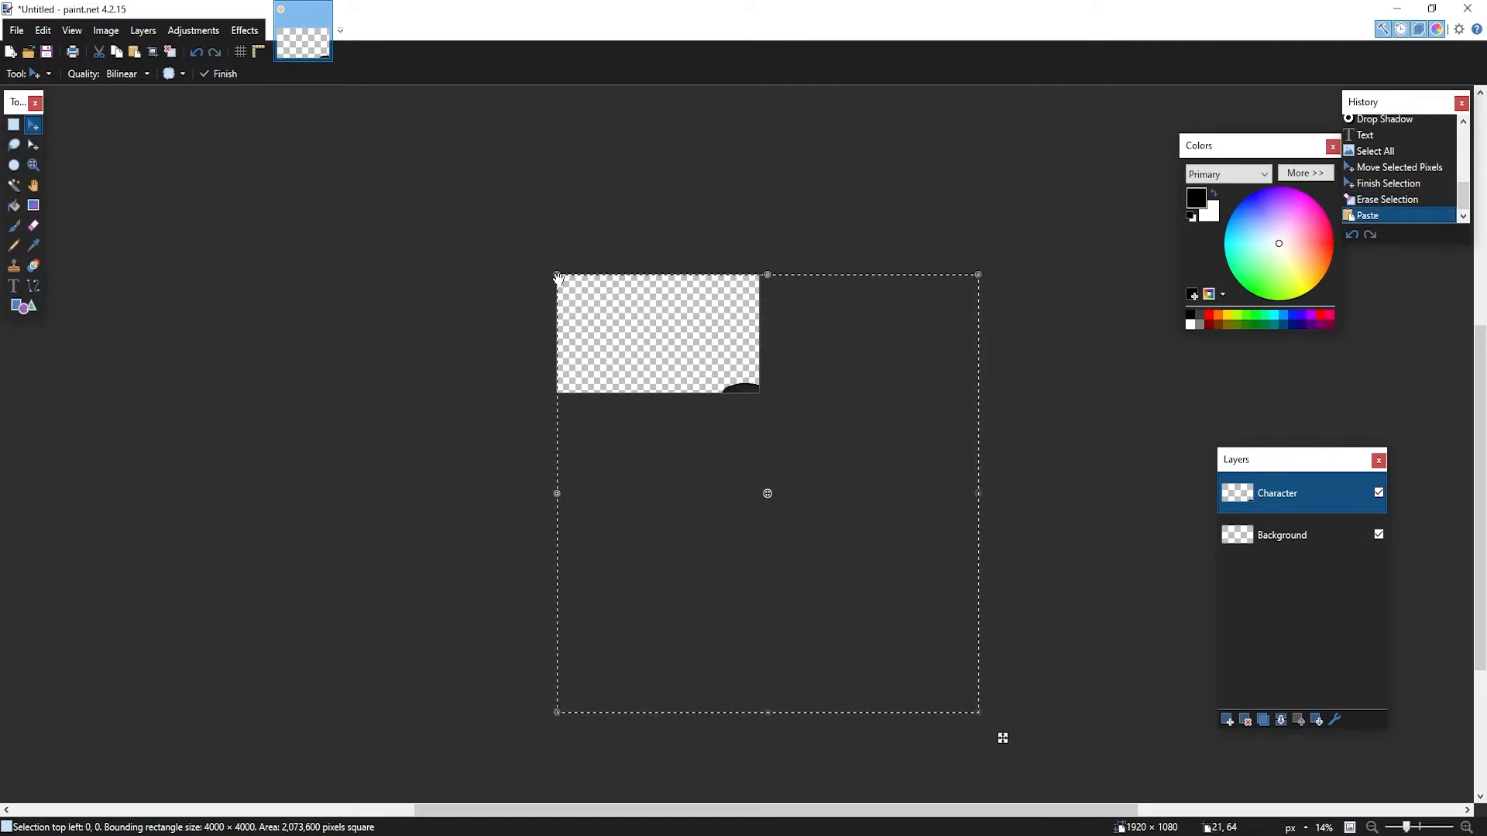
Shrink the pasted avatar render and position it on the canvas's right half, then deselect
left_click_drag(558, 277, 675, 481)
left_click_drag(834, 574, 655, 341)
scroll(658, 316, "up", 2, "ctrl")
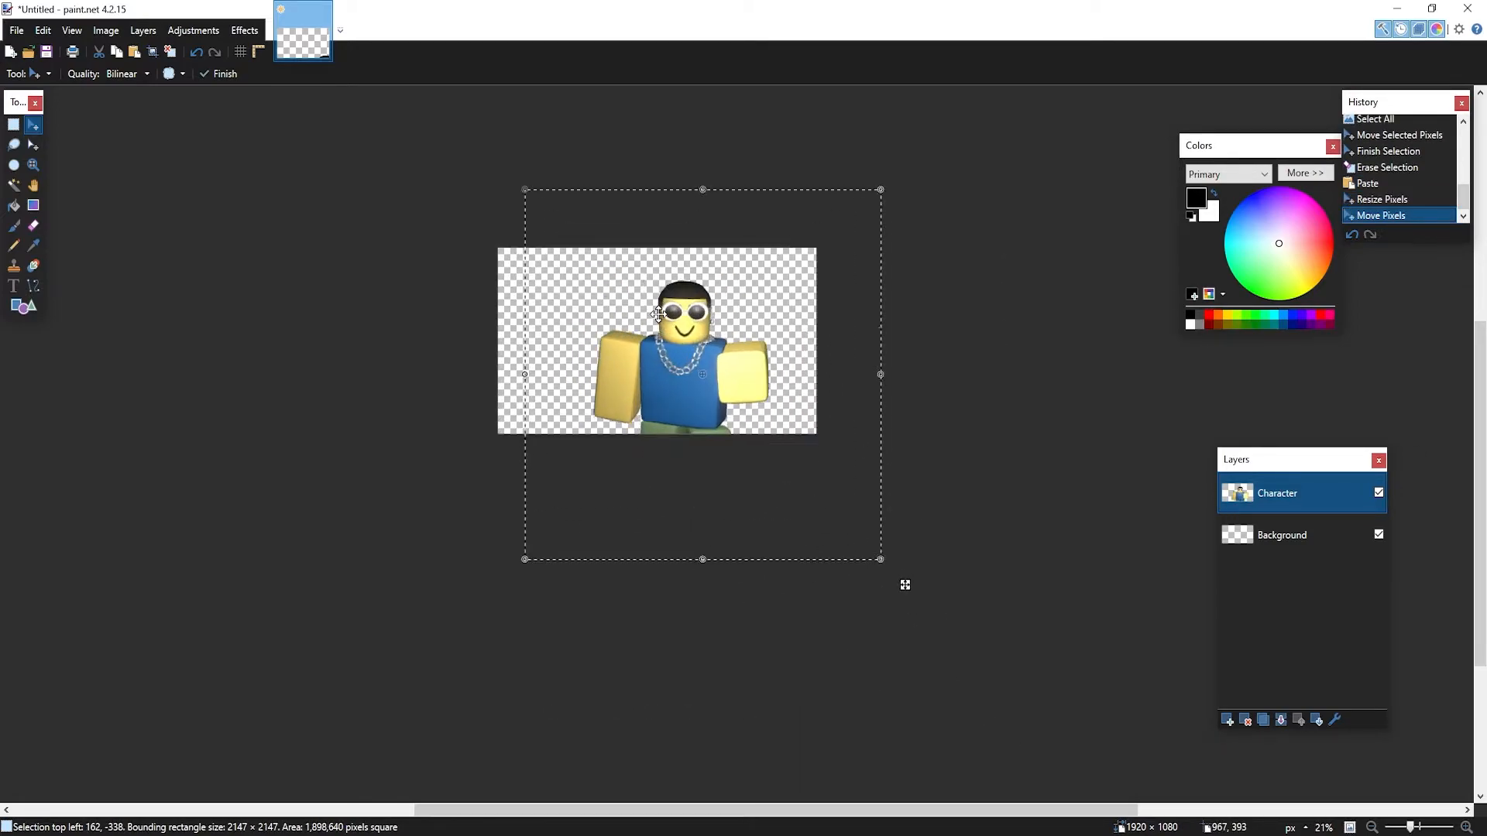
scroll(658, 316, "up", 1, "ctrl")
left_click_drag(511, 172, 550, 225)
scroll(740, 360, "up", 2, "ctrl")
left_click_drag(633, 447, 697, 382)
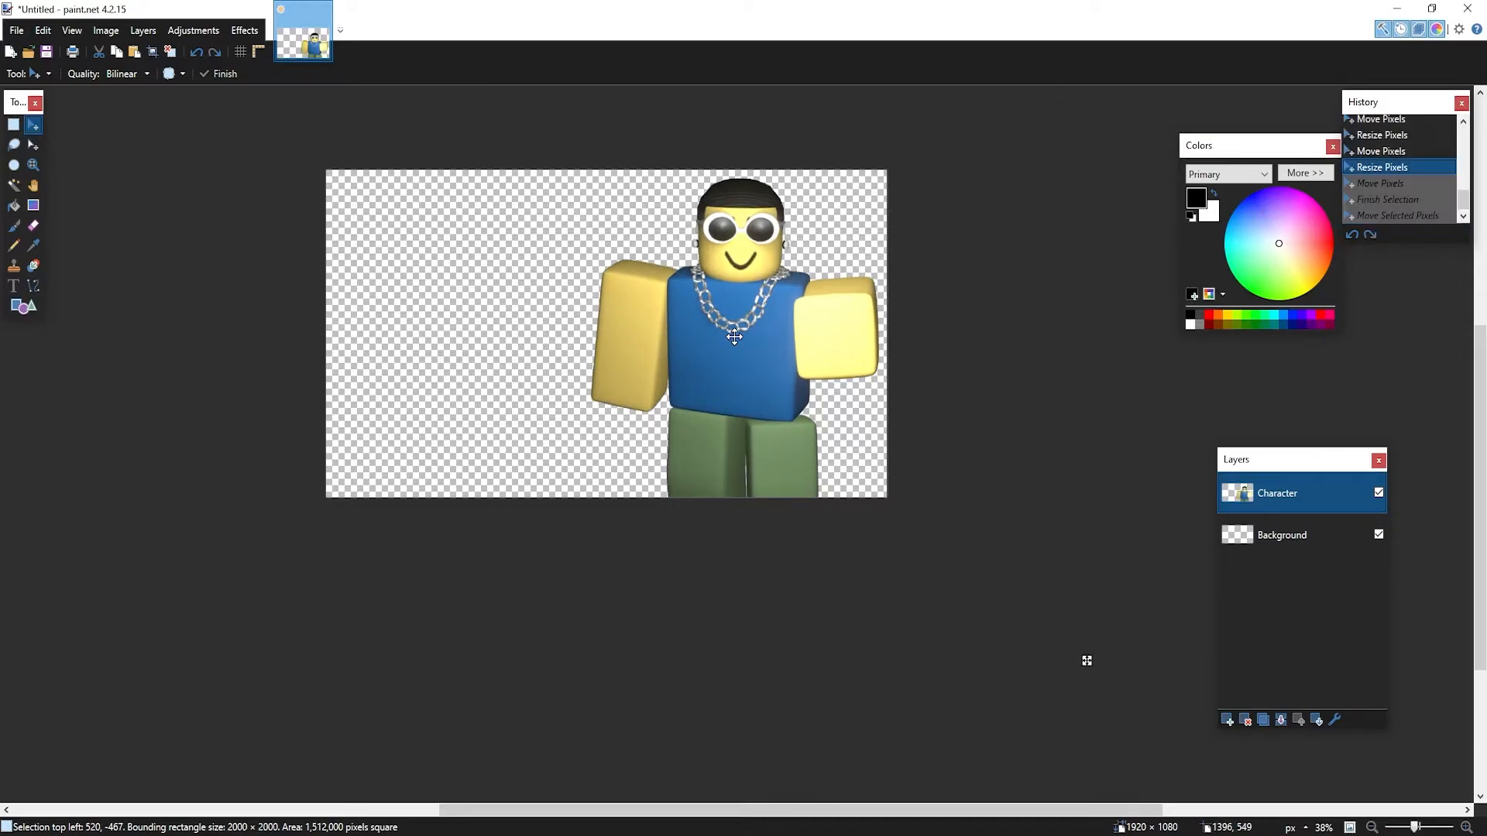
left_click(734, 336)
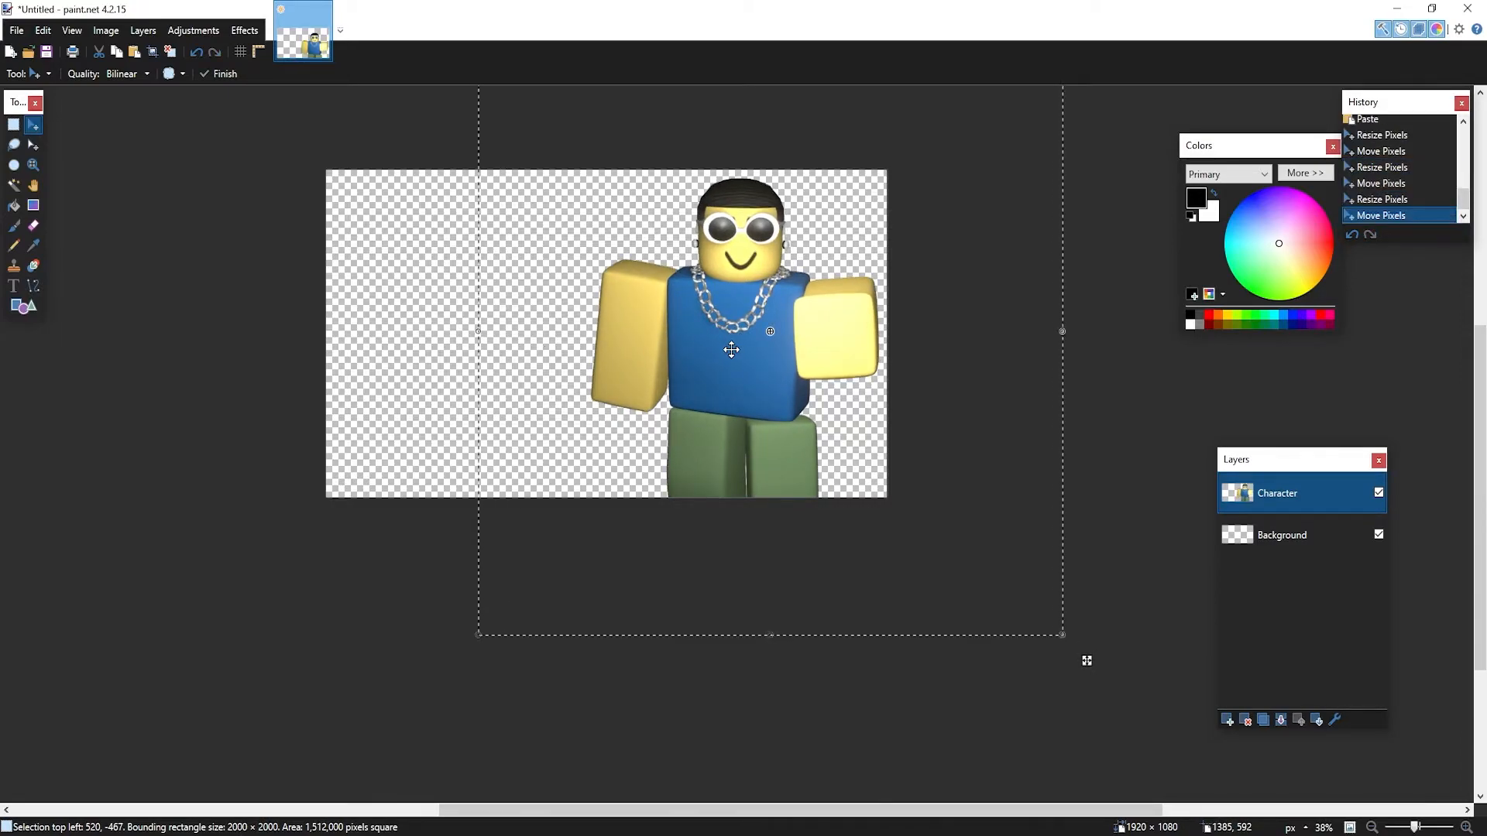
key("ctrl+d")
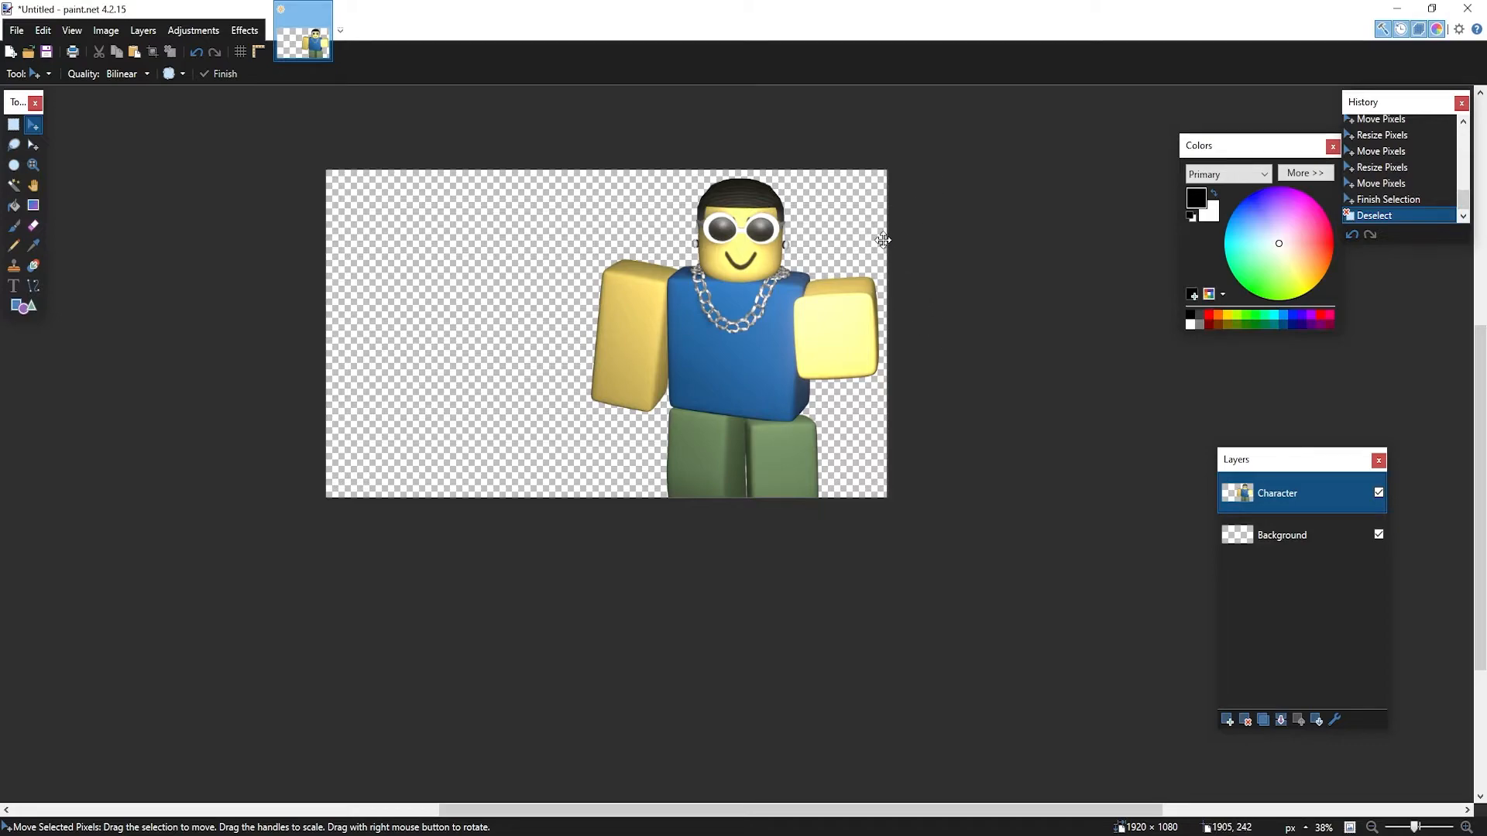
Apply a Drop Shadow to the avatar with the widening radius raised to 16
left_click(244, 30)
mouse_move(302, 154)
left_click(449, 153)
left_click_drag(673, 234, 1006, 193)
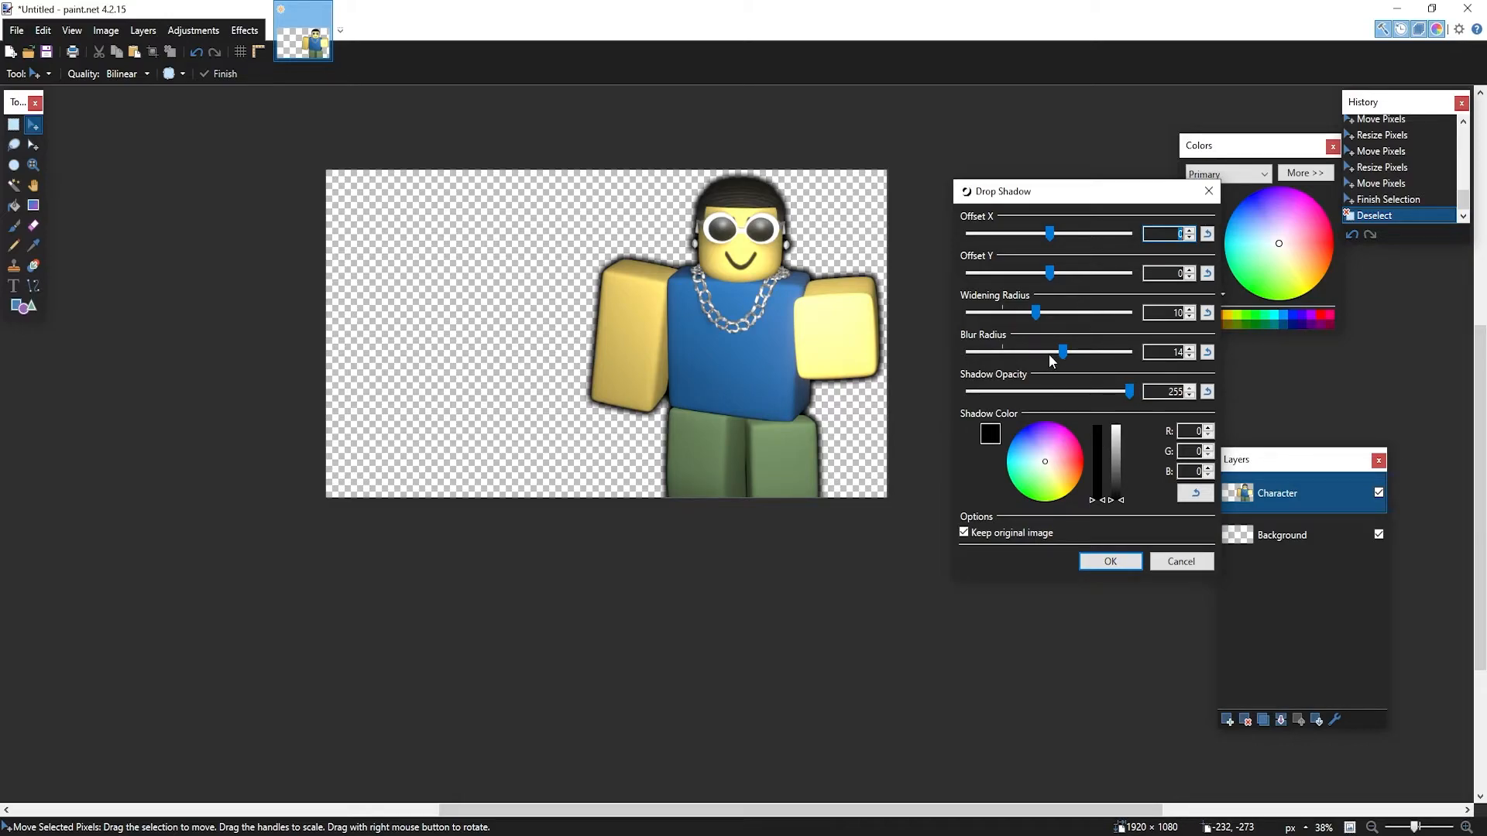
left_click_drag(1043, 318, 1112, 364)
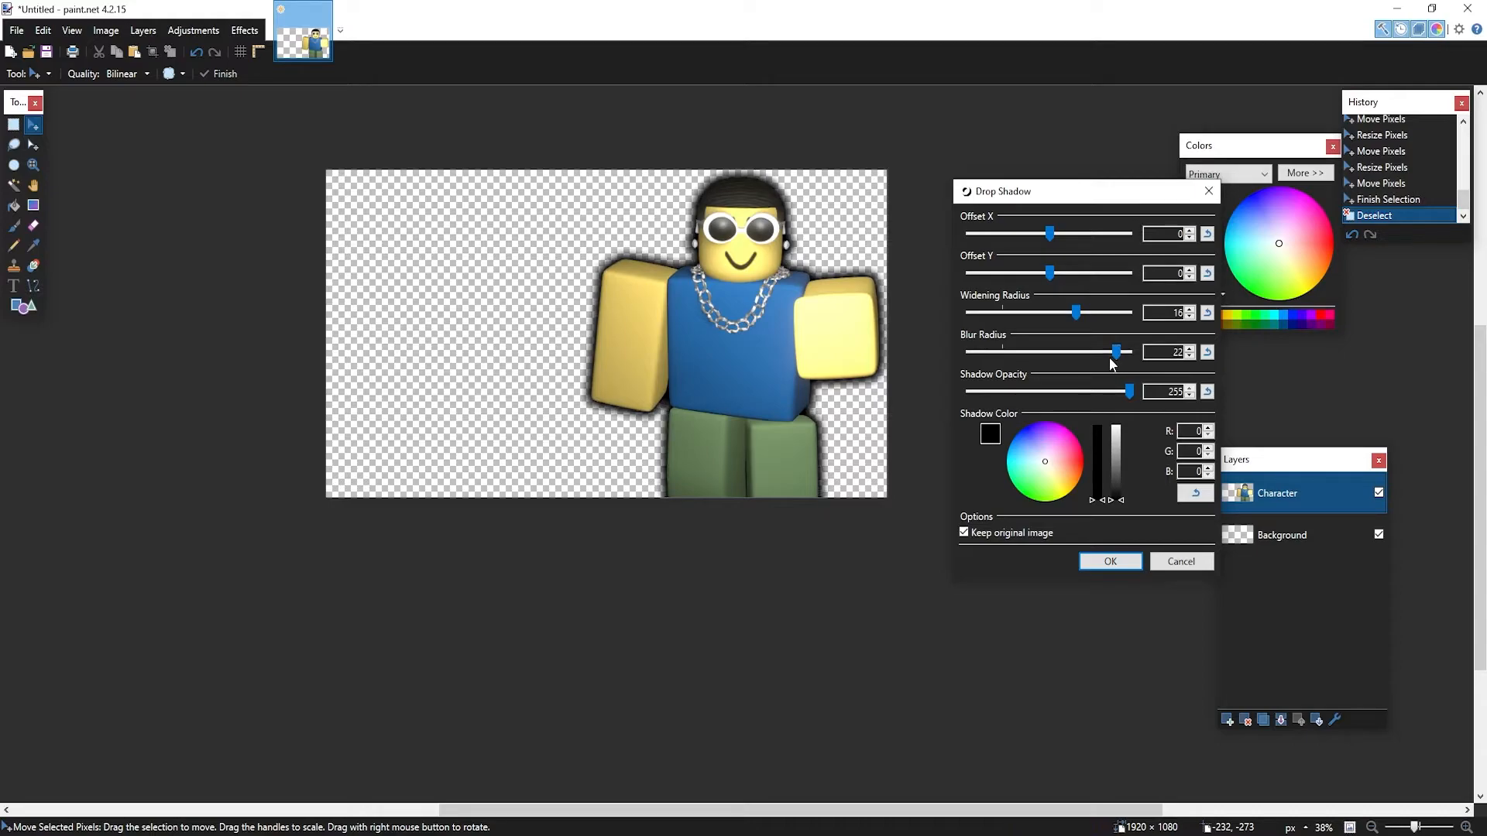
left_click(1093, 567)
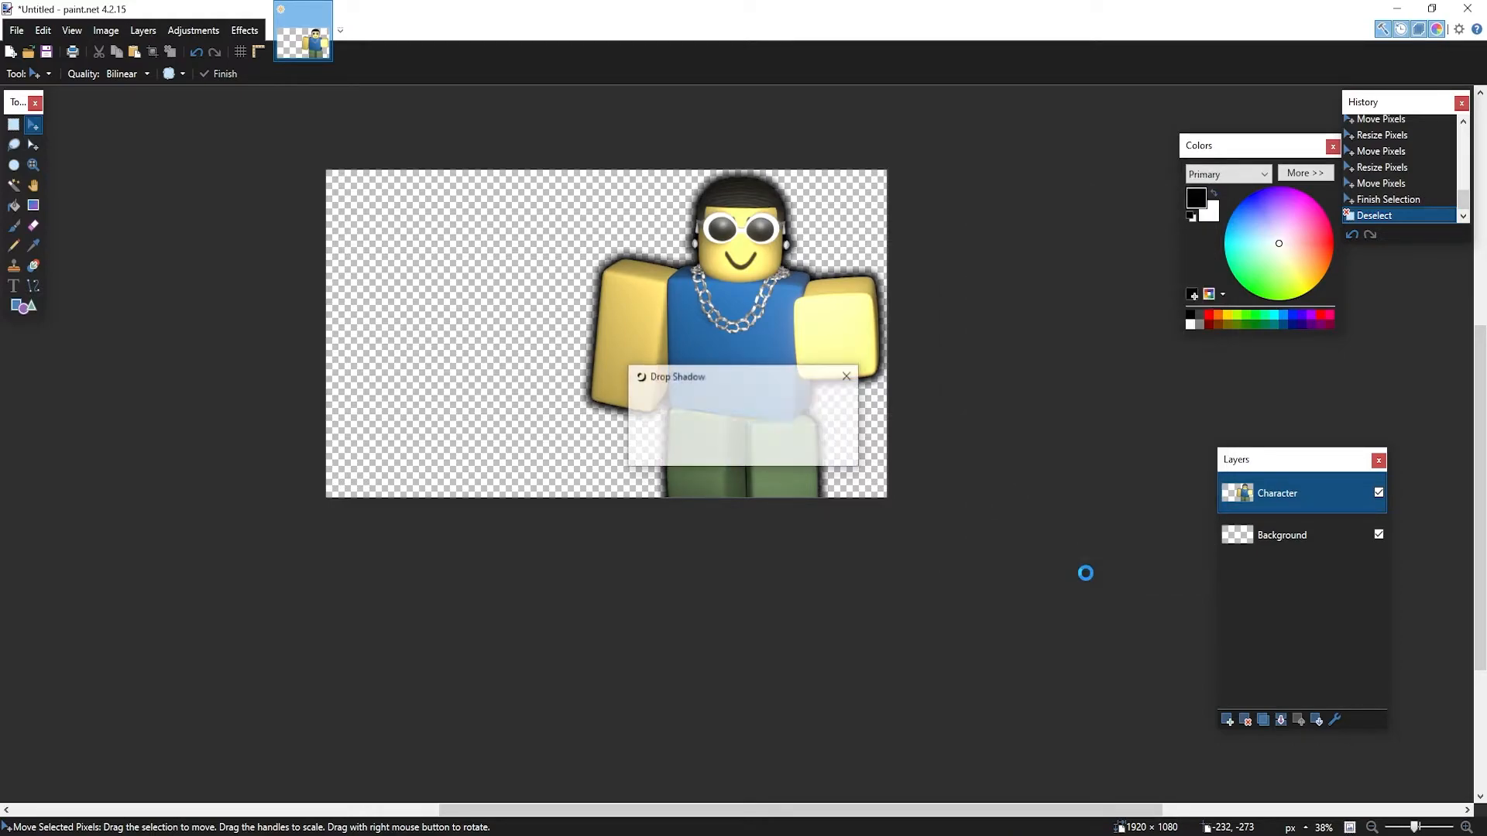
Add an empty Layer 3 and capture a screen snip of the character area
left_click(1227, 721)
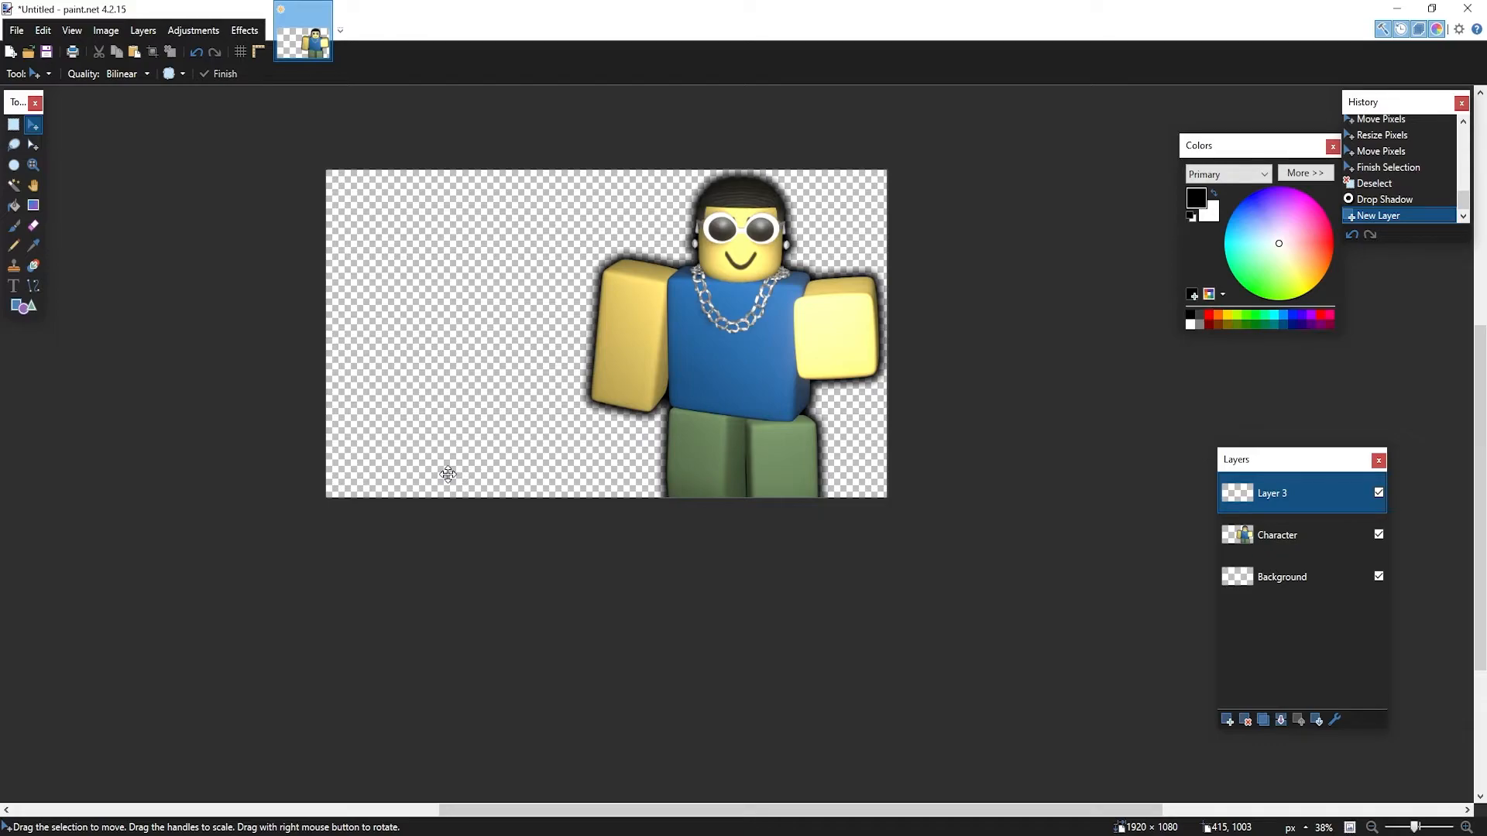
key("shift+super+s")
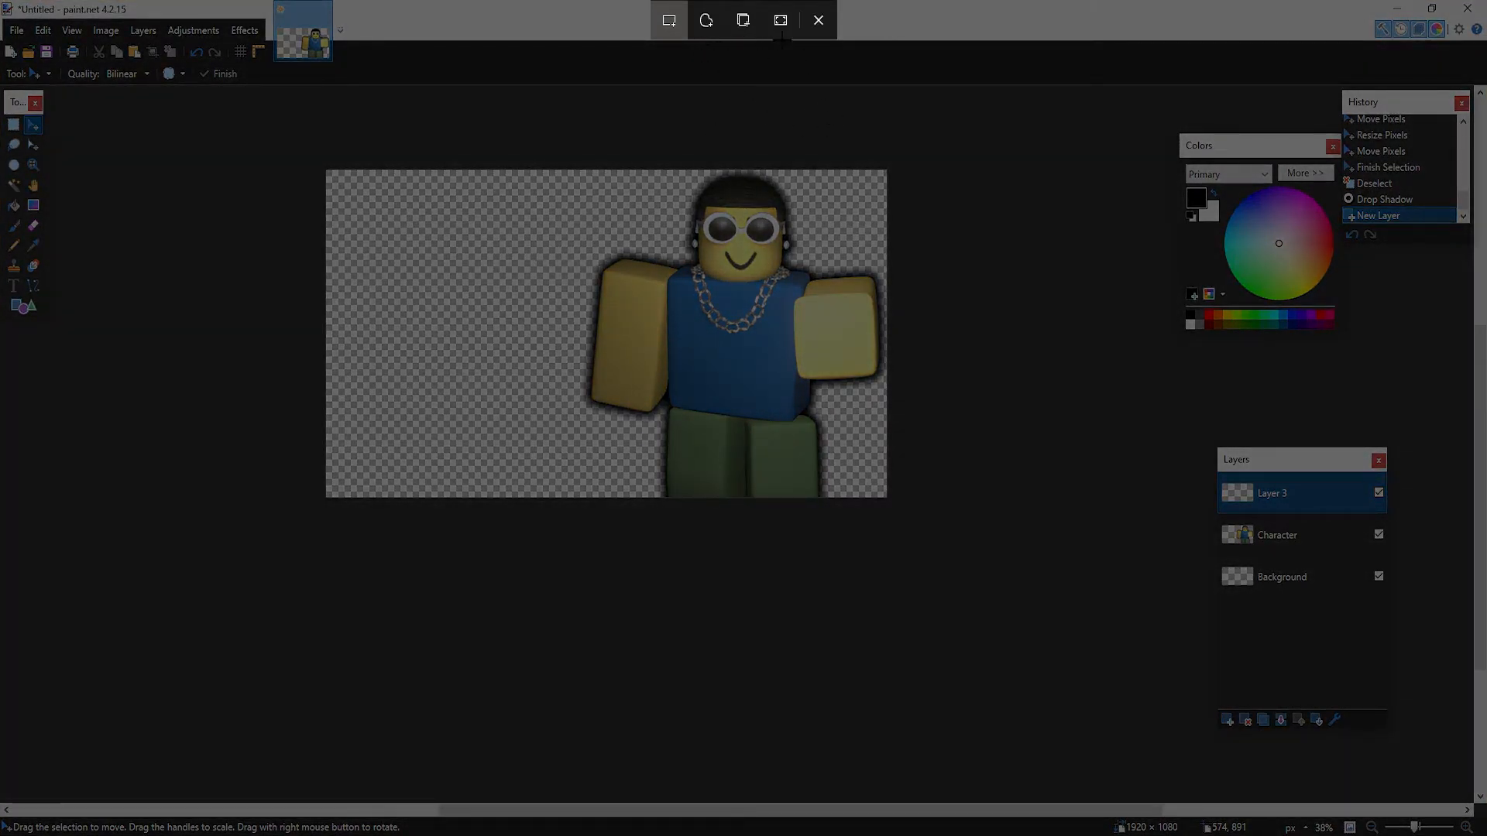
left_click_drag(194, 110, 1050, 711)
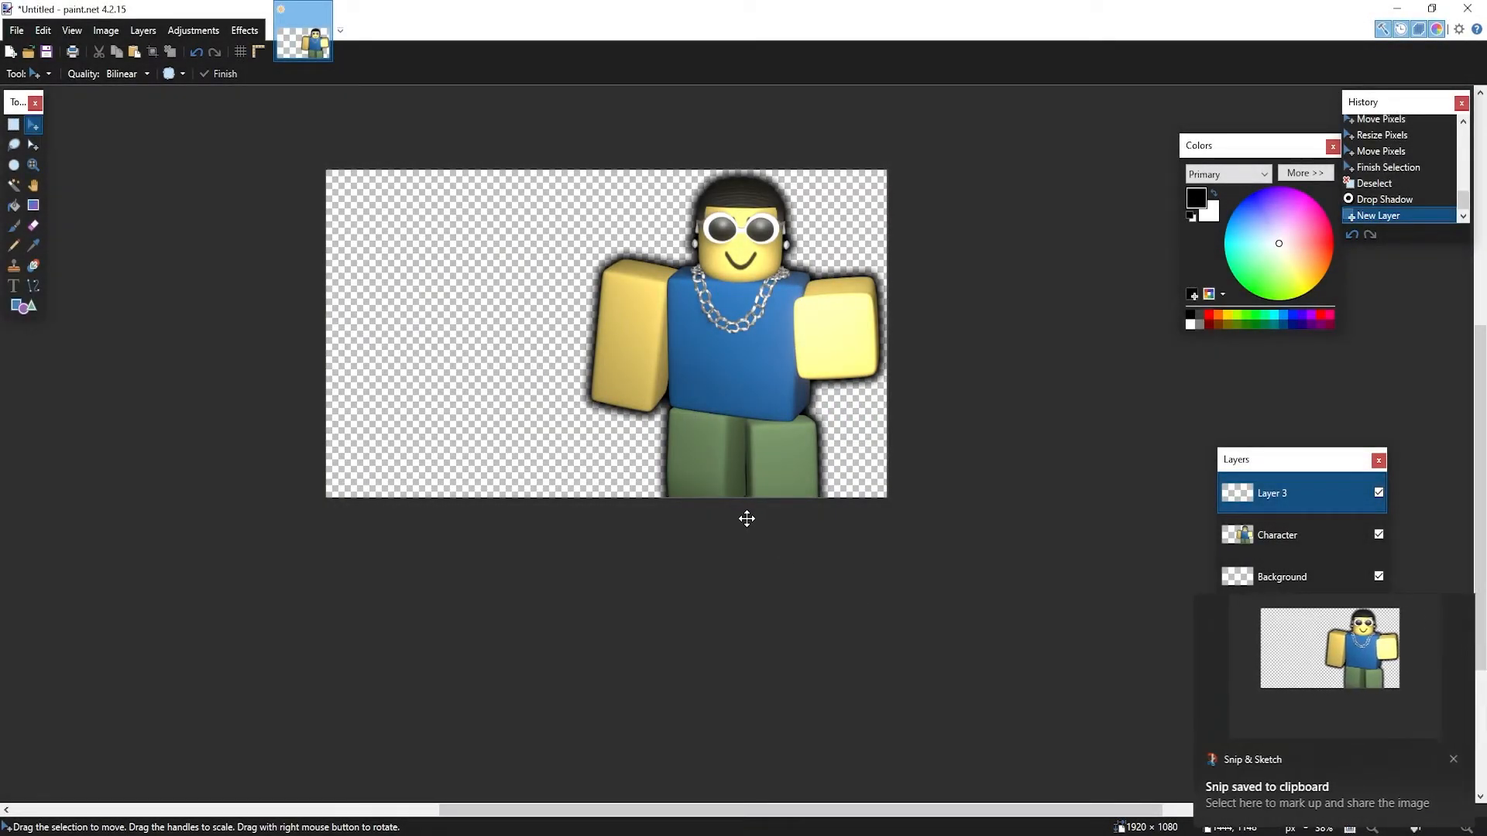
left_click(1322, 702)
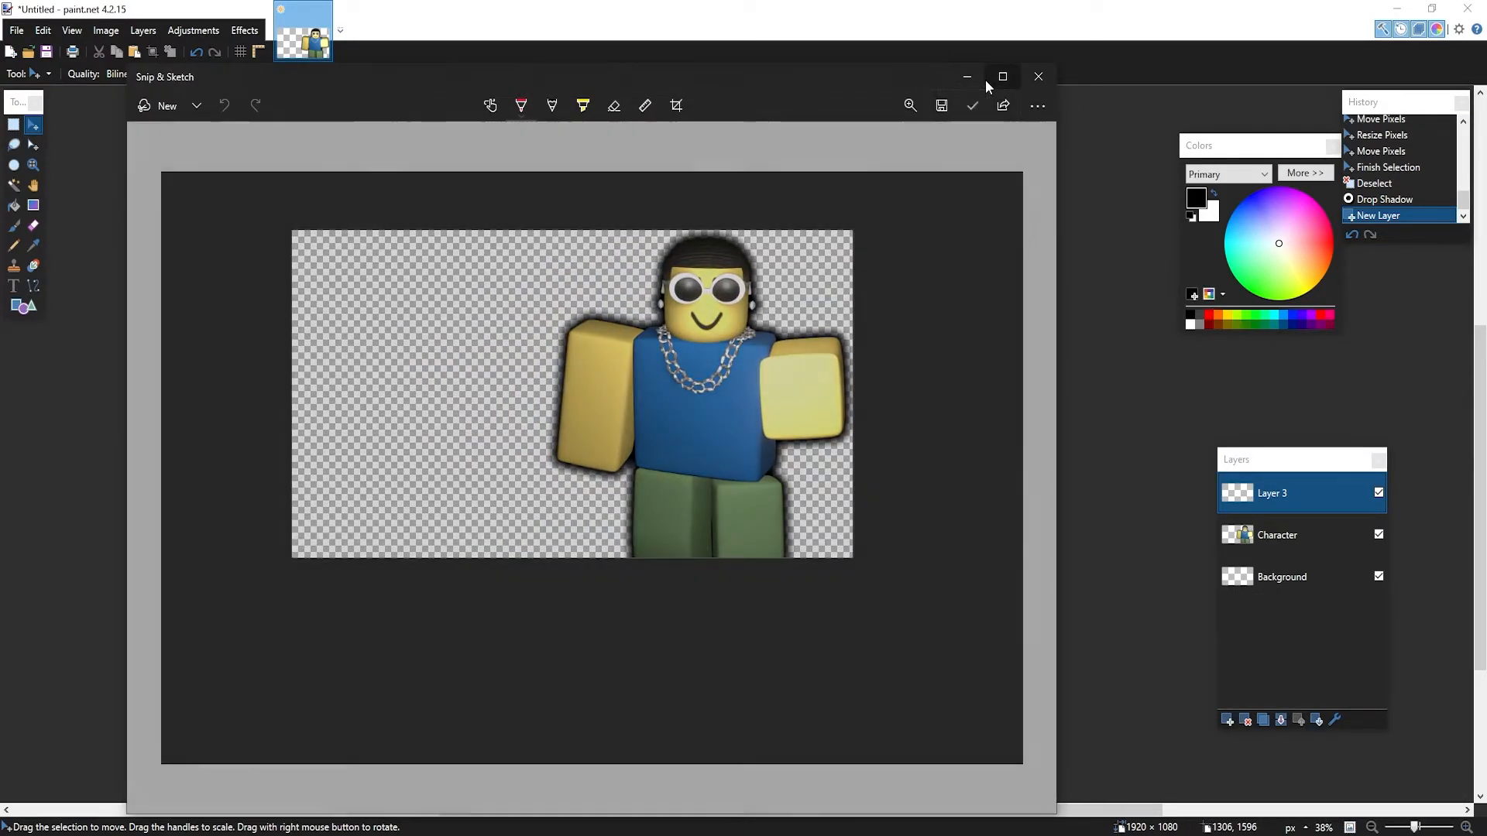
left_click(967, 76)
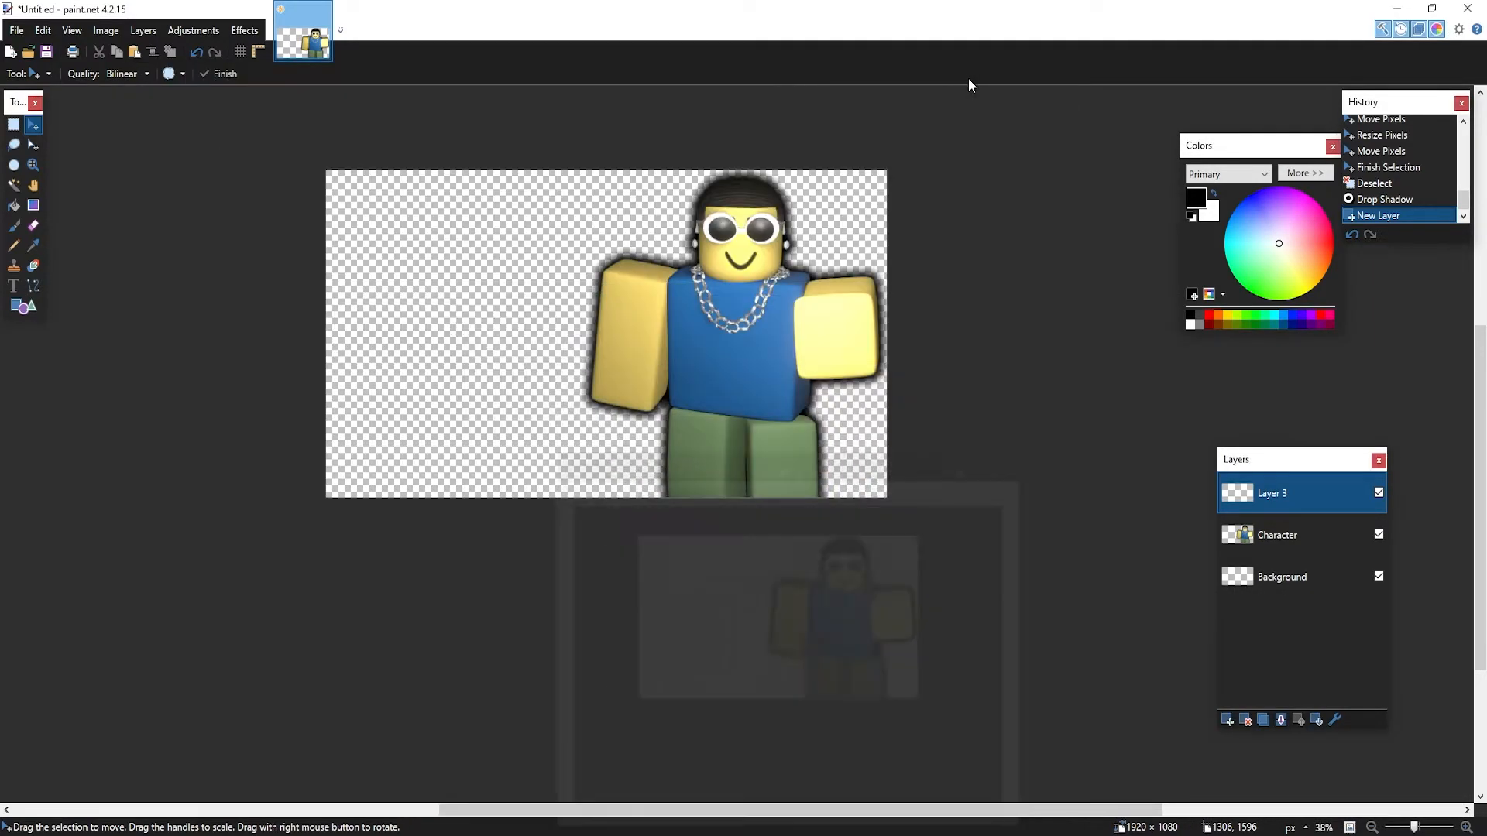
Paste the snip into Layer 3 and enlarge it, then undo the paste
key("ctrl+v")
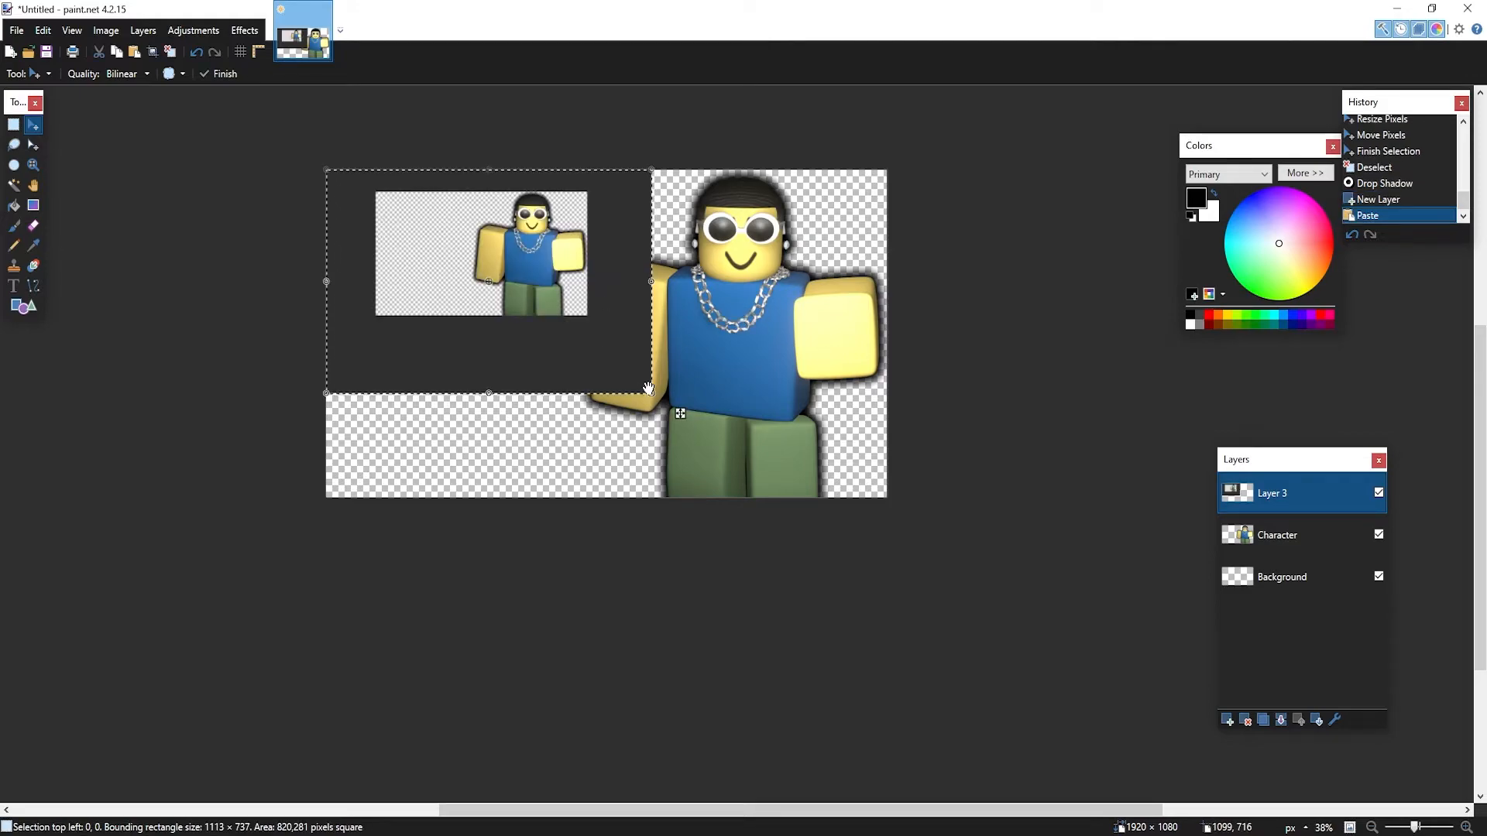
left_click_drag(650, 395, 1017, 704)
key("ctrl+z")
key("ctrl+z")
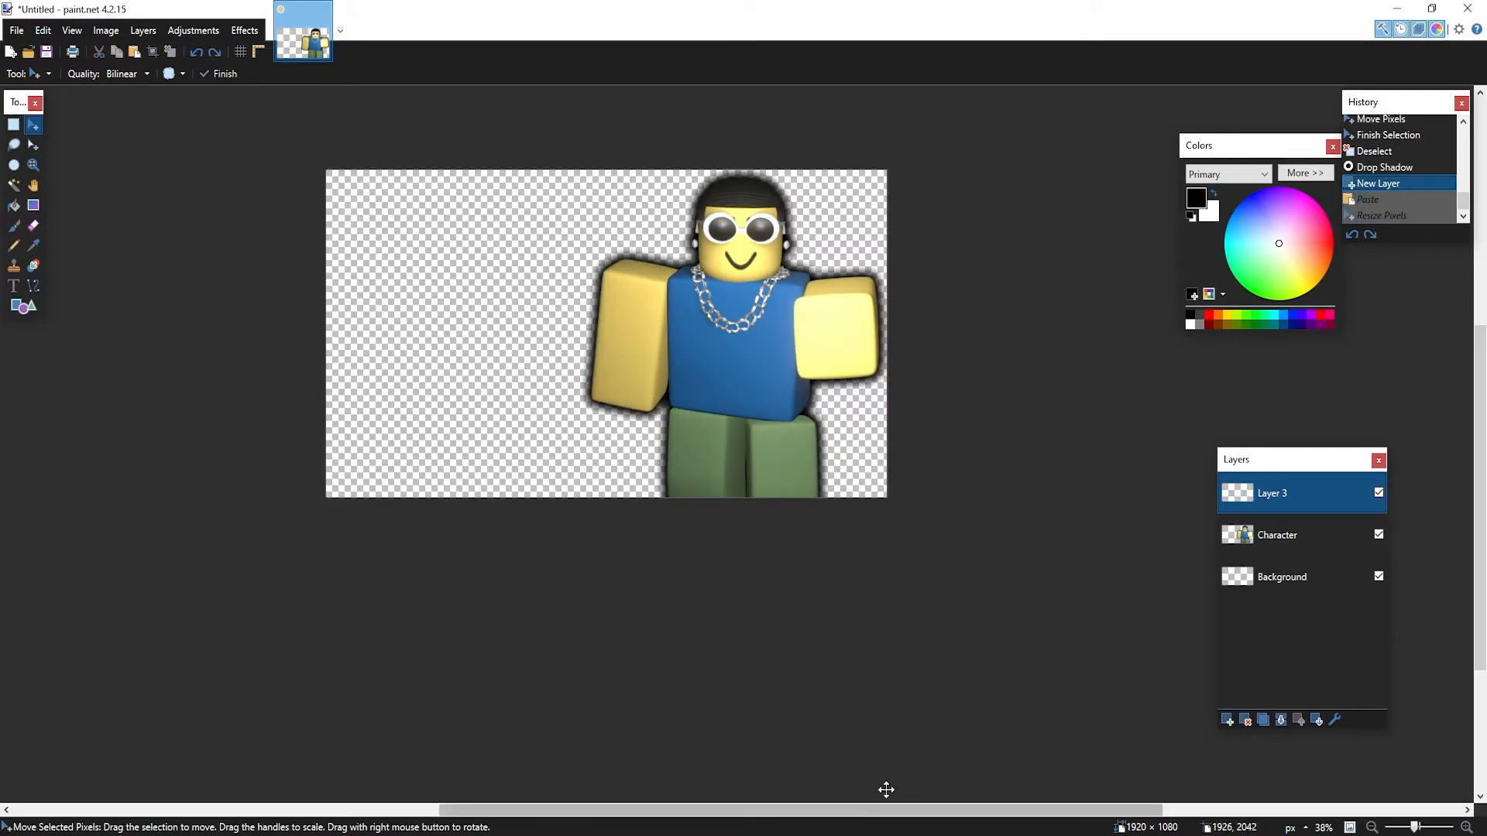
Open the Holi_Community group page and copy a snip of its header and shout area
left_click(948, 834)
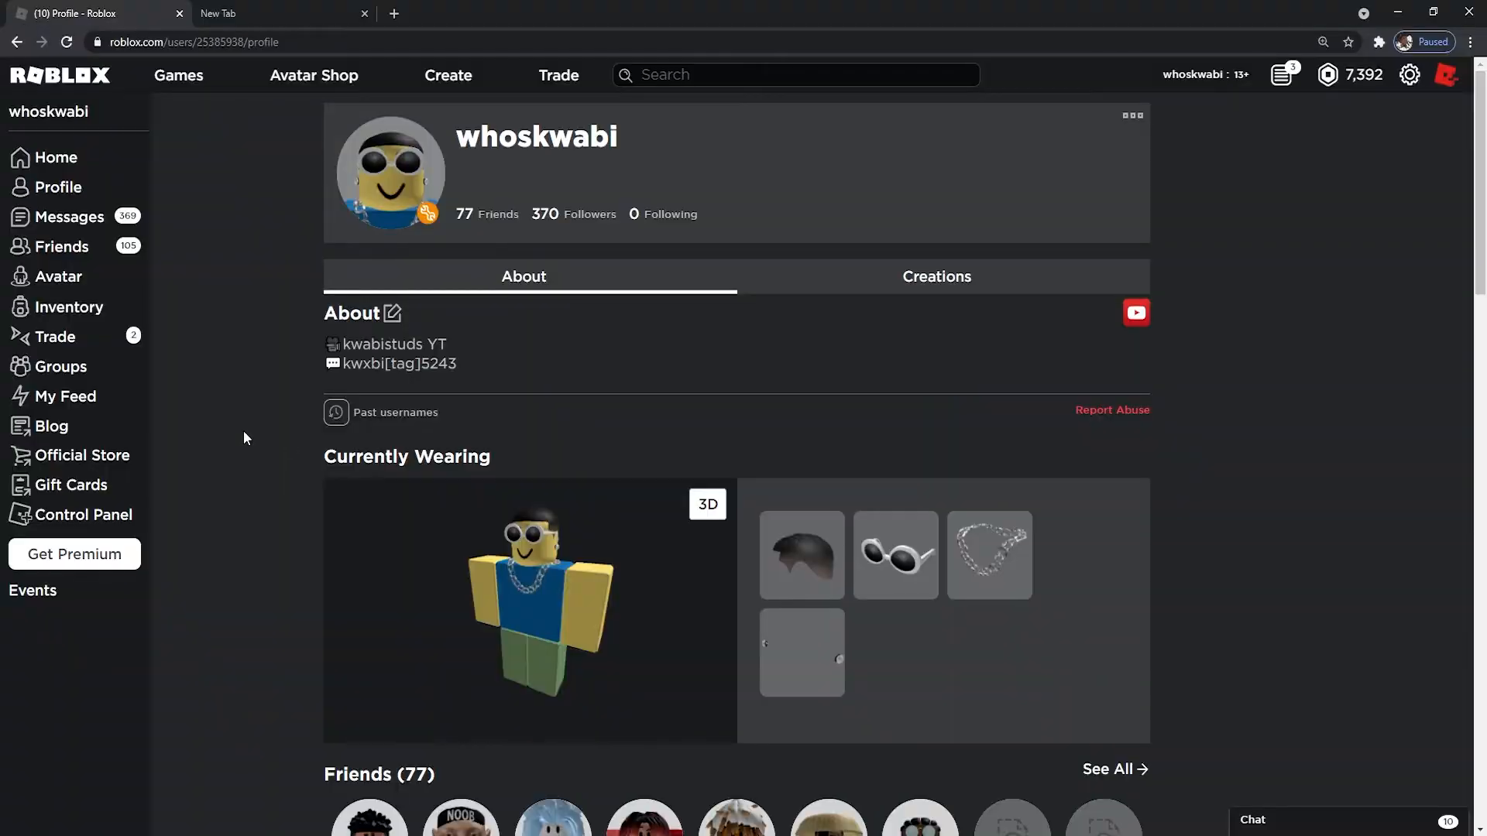
left_click(45, 369)
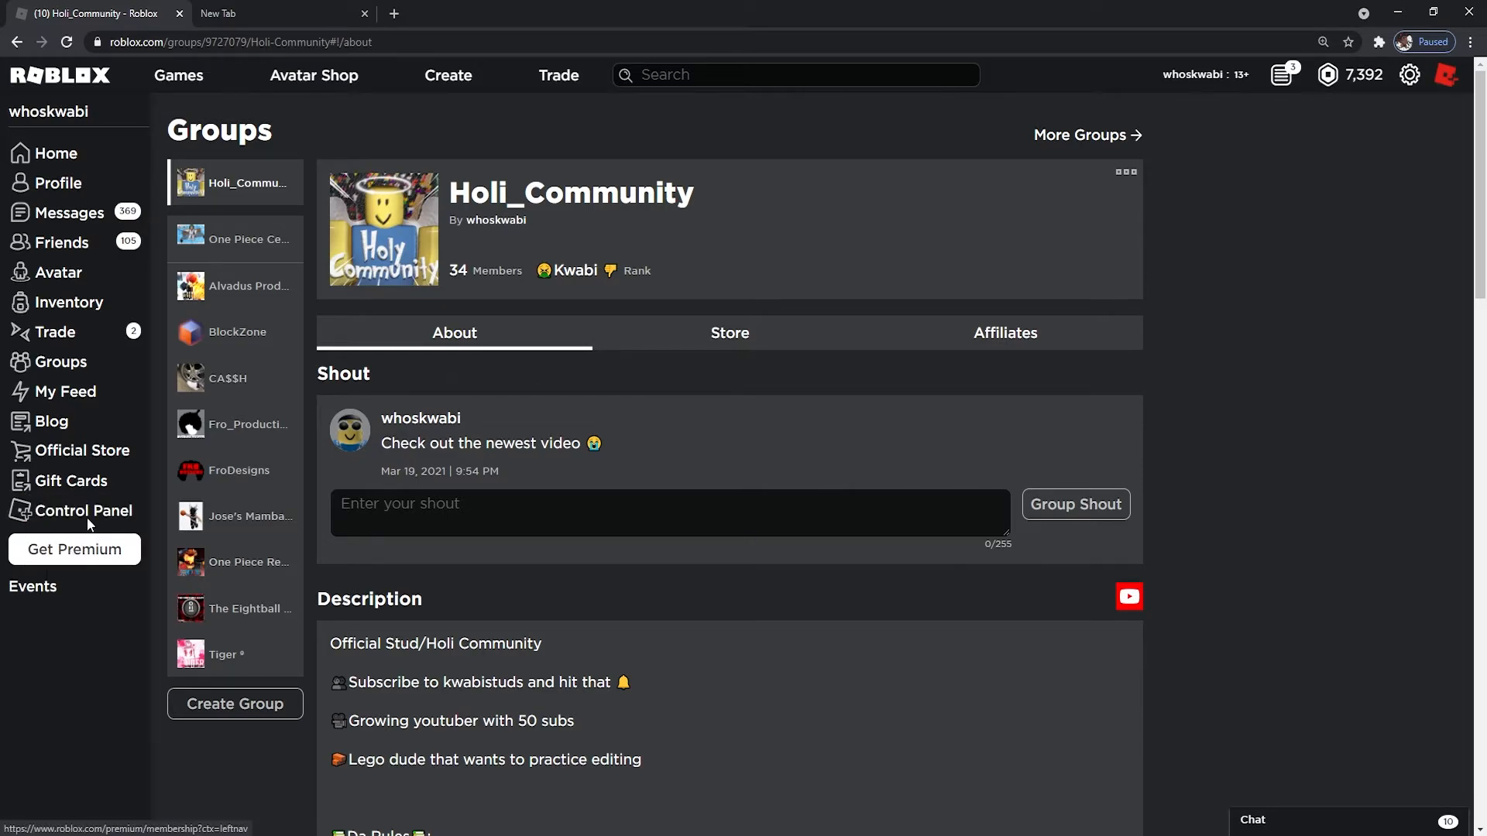
key("super+shift+s")
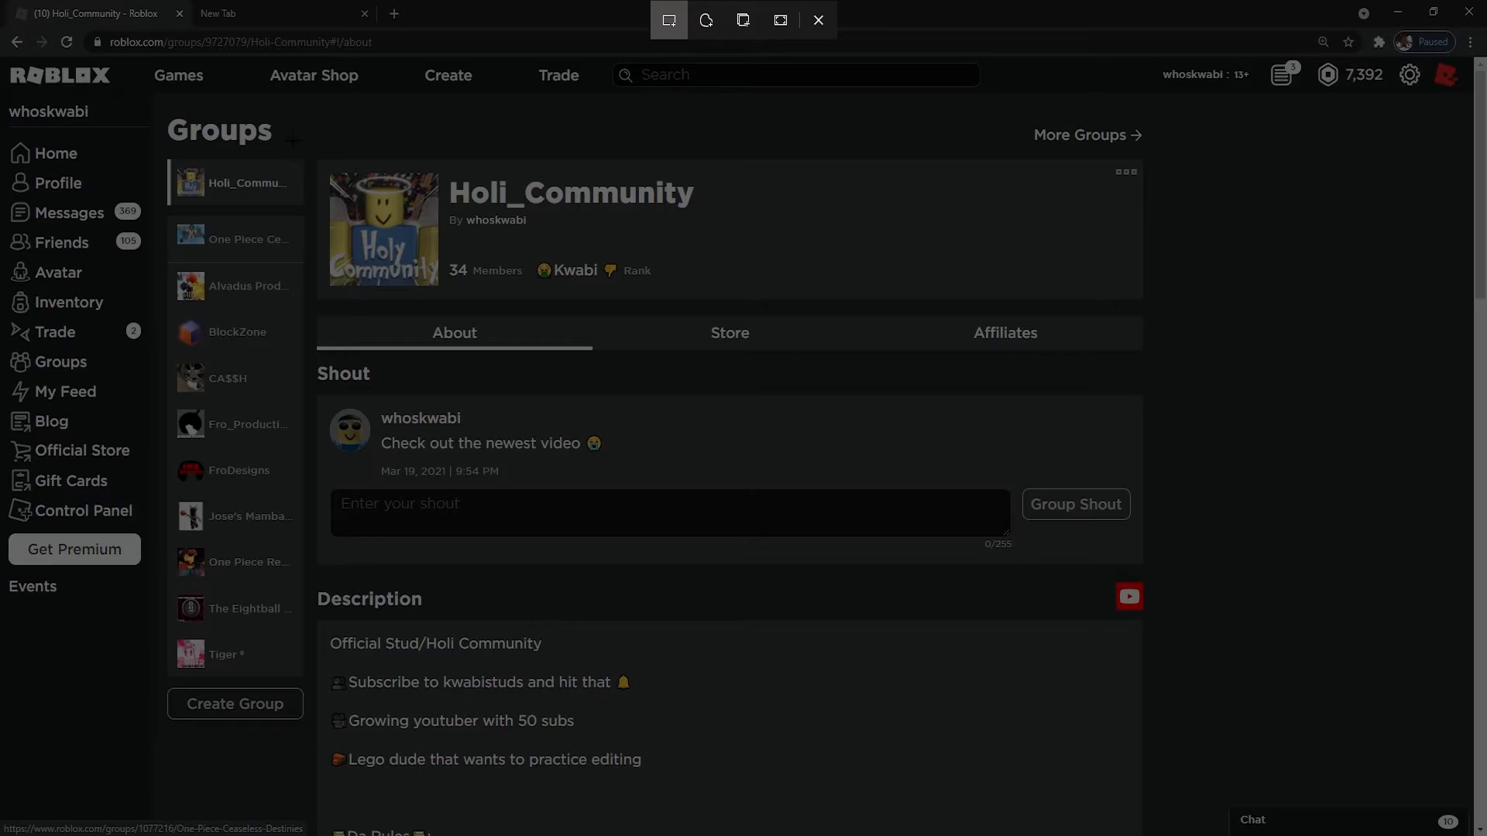
left_click_drag(292, 139, 1167, 650)
left_click(1317, 682)
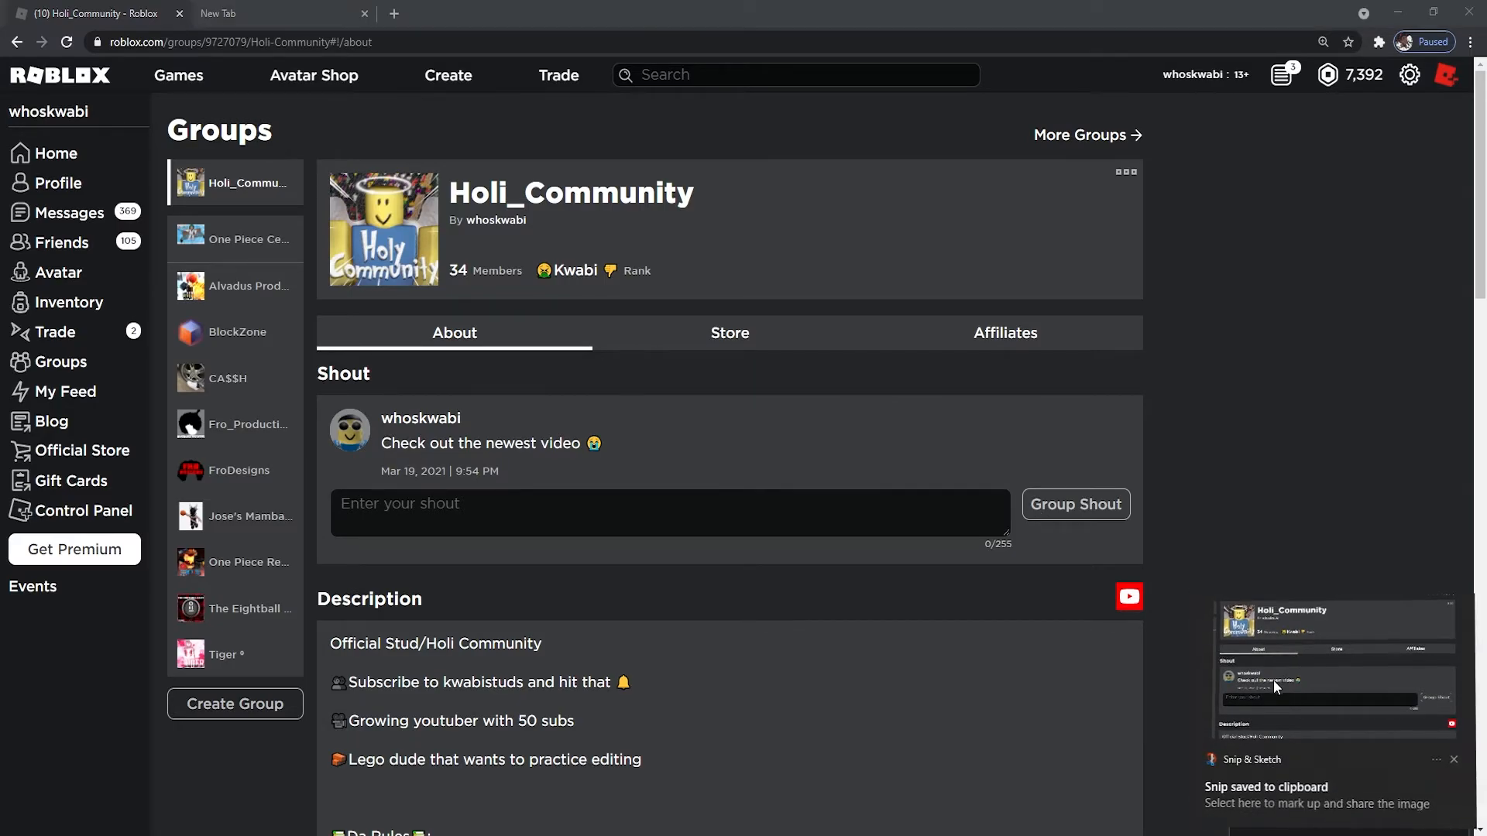
left_click(1004, 68)
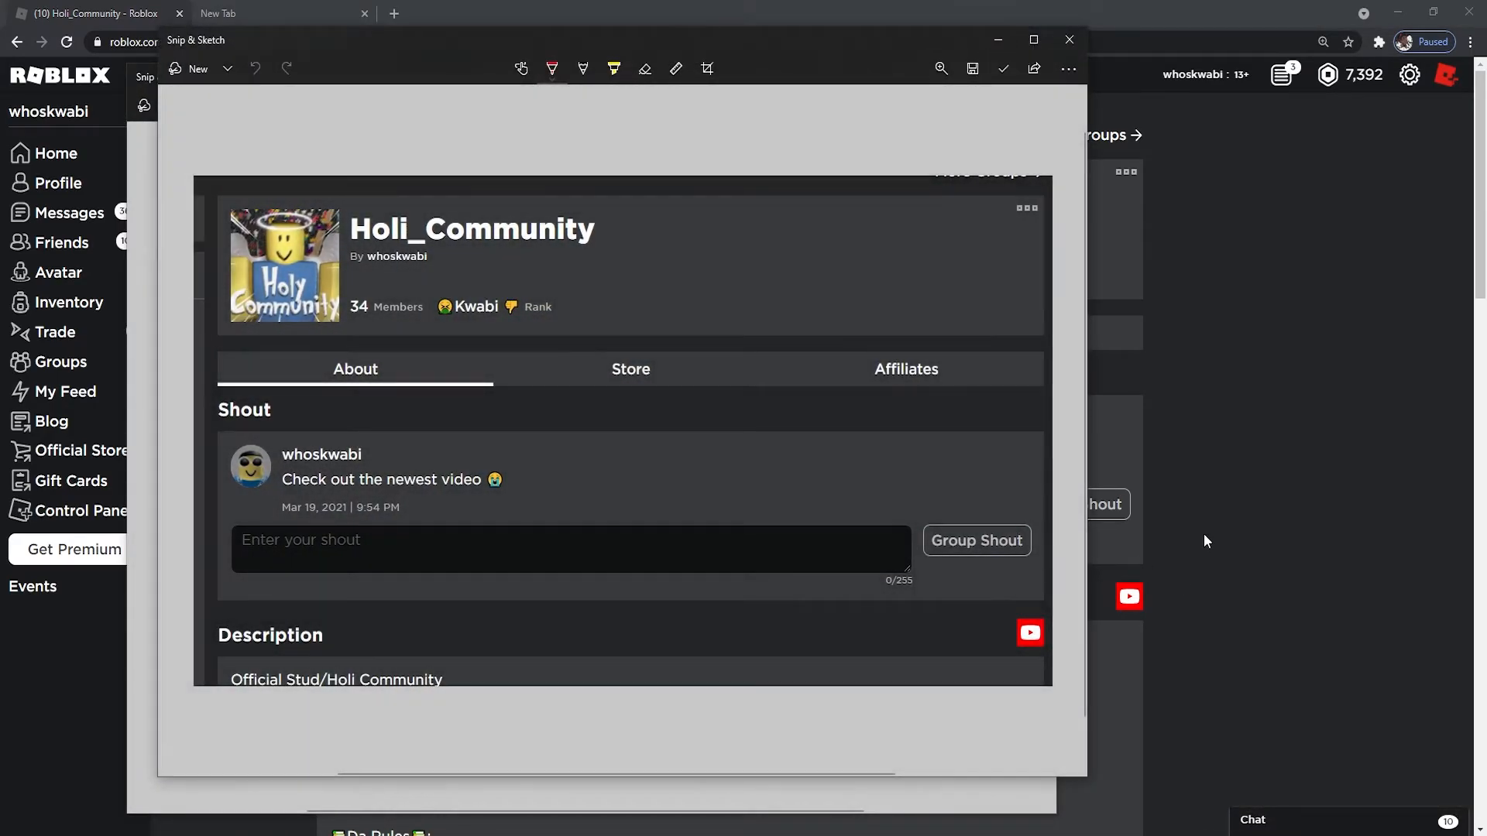
left_click(1193, 568)
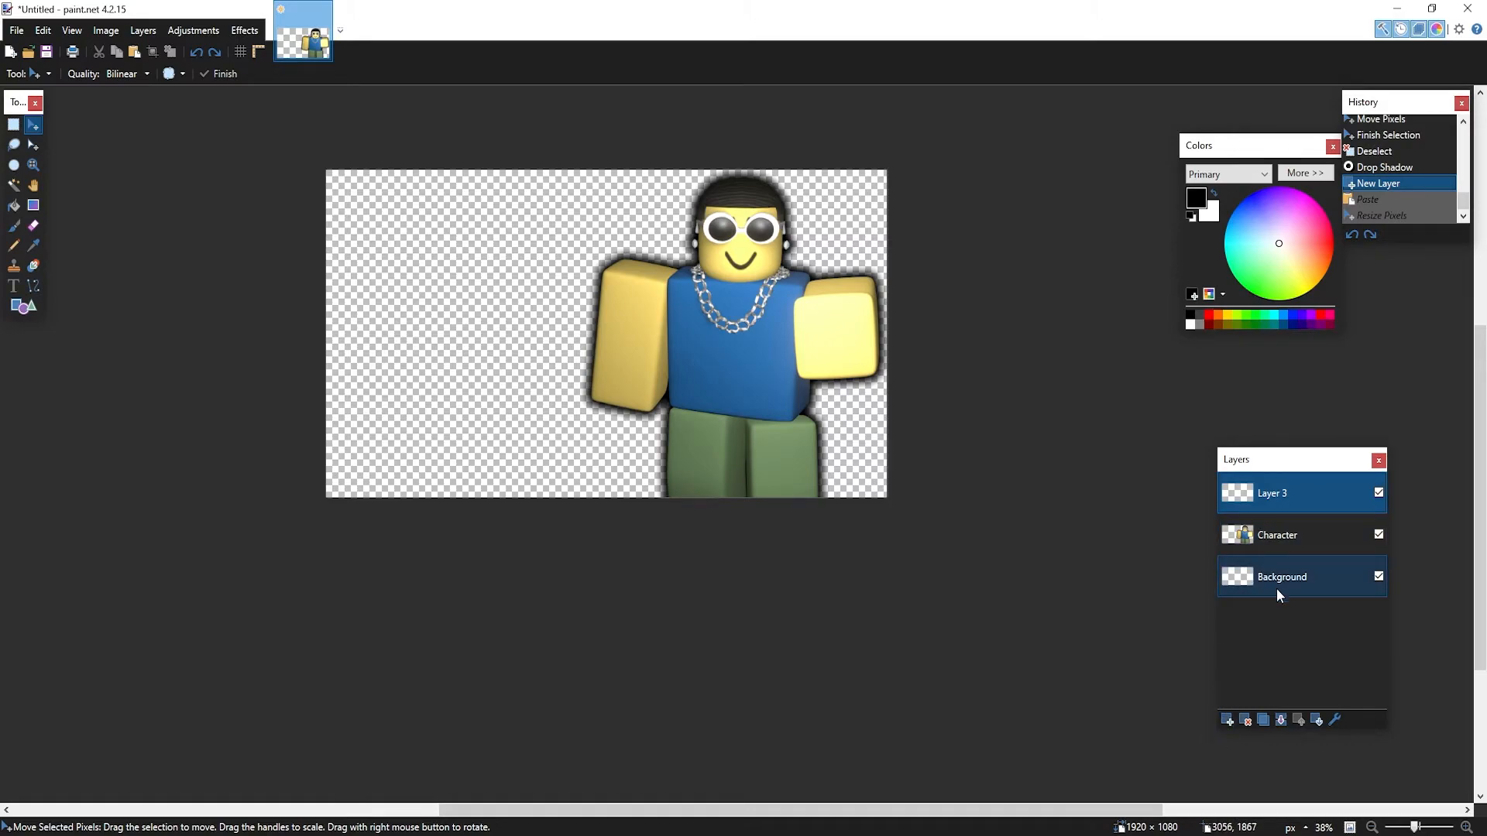
Paste the group page screenshot onto the Background layer, enlarge it to fill the canvas, and deselect
left_click(1289, 584)
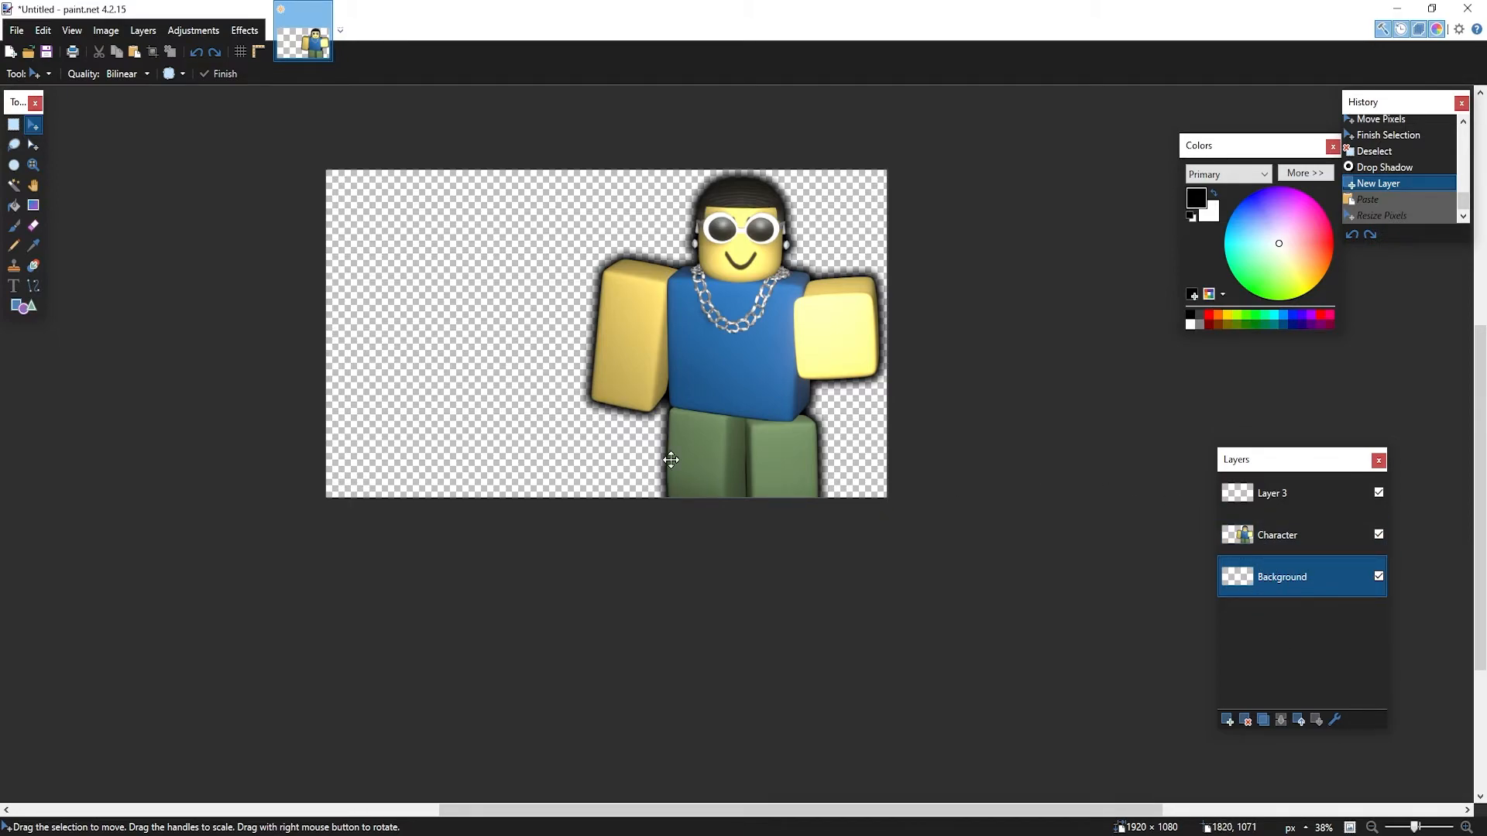
key("ctrl+v")
left_click_drag(650, 361, 894, 564)
key("ctrl+z")
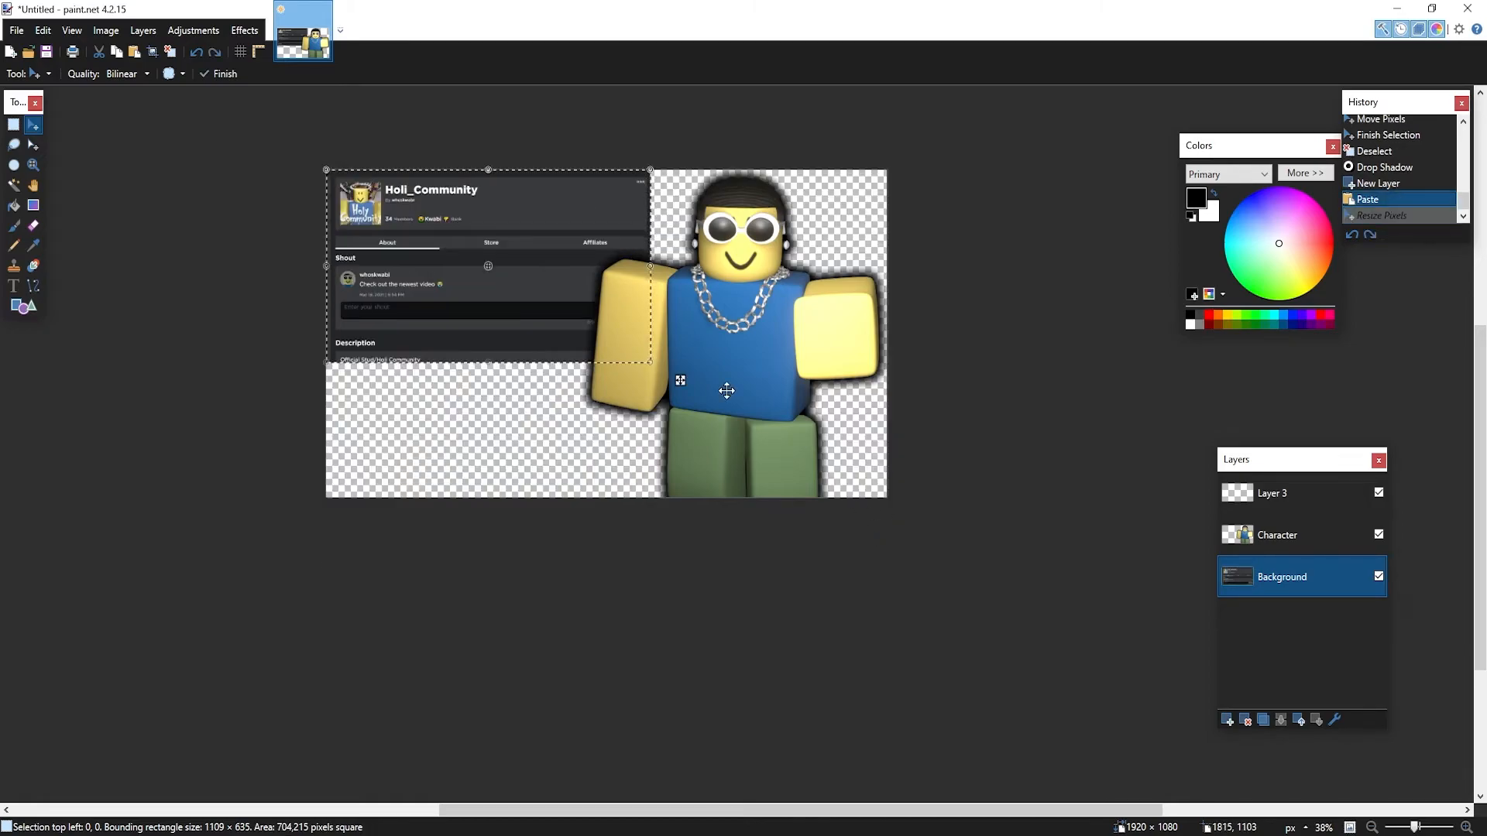
left_click_drag(650, 361, 906, 577)
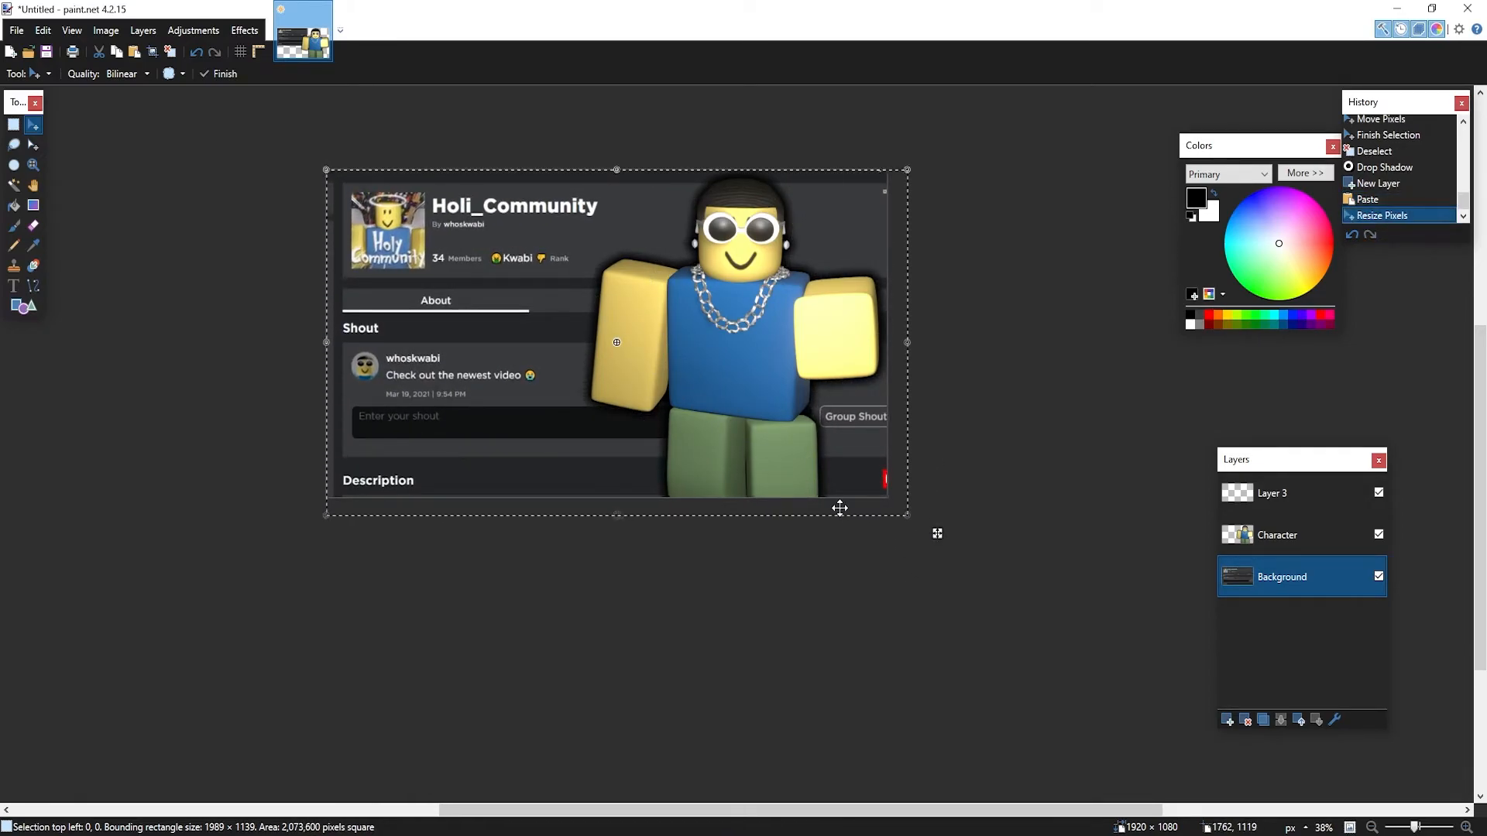
key("ctrl+d")
scroll(446, 354, "up", 1, "ctrl")
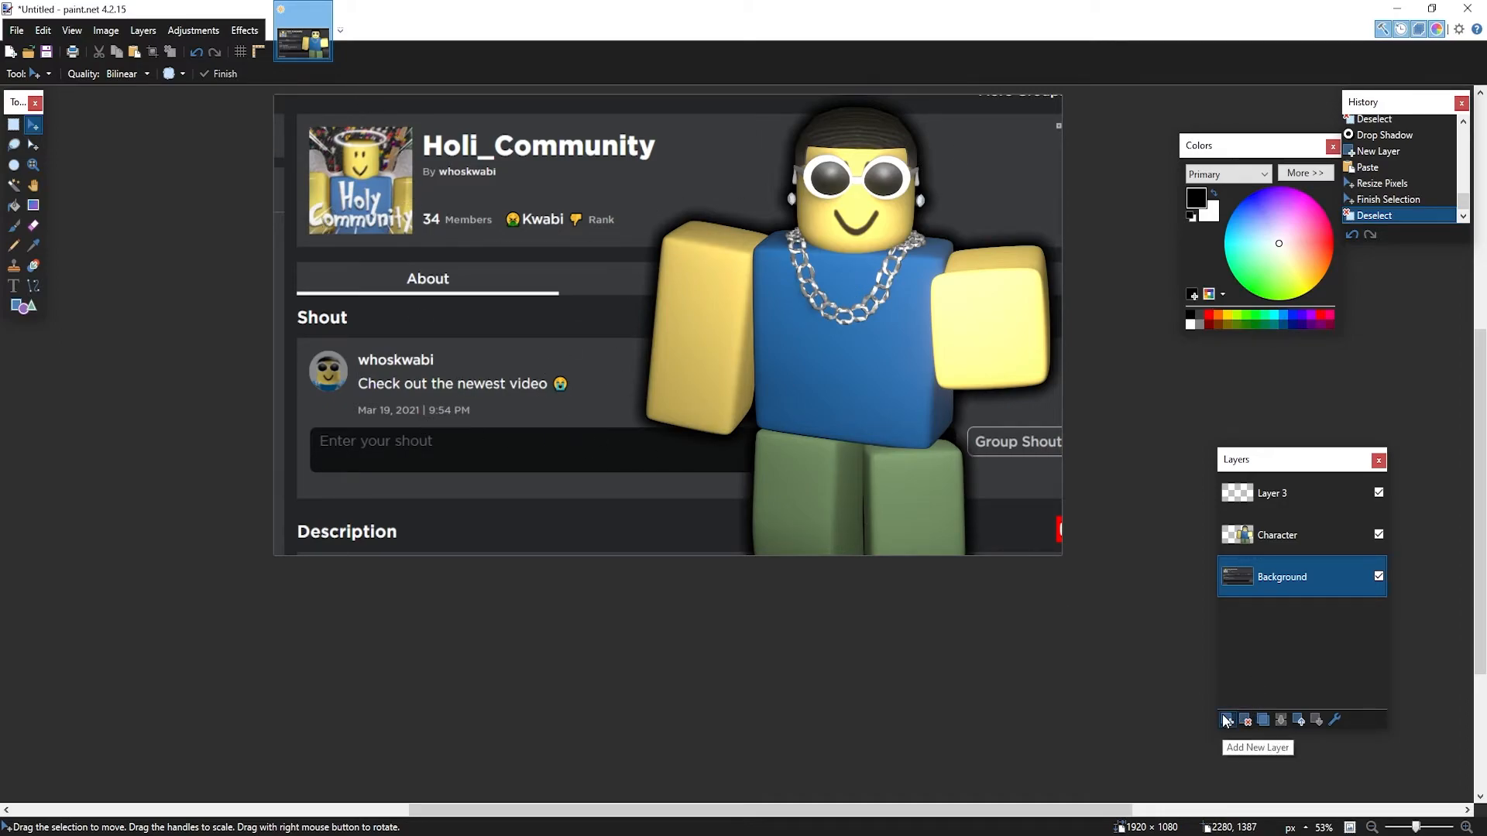
On Layer 3, pick the Text tool with white colour and the Helsinki font
left_click(1242, 502)
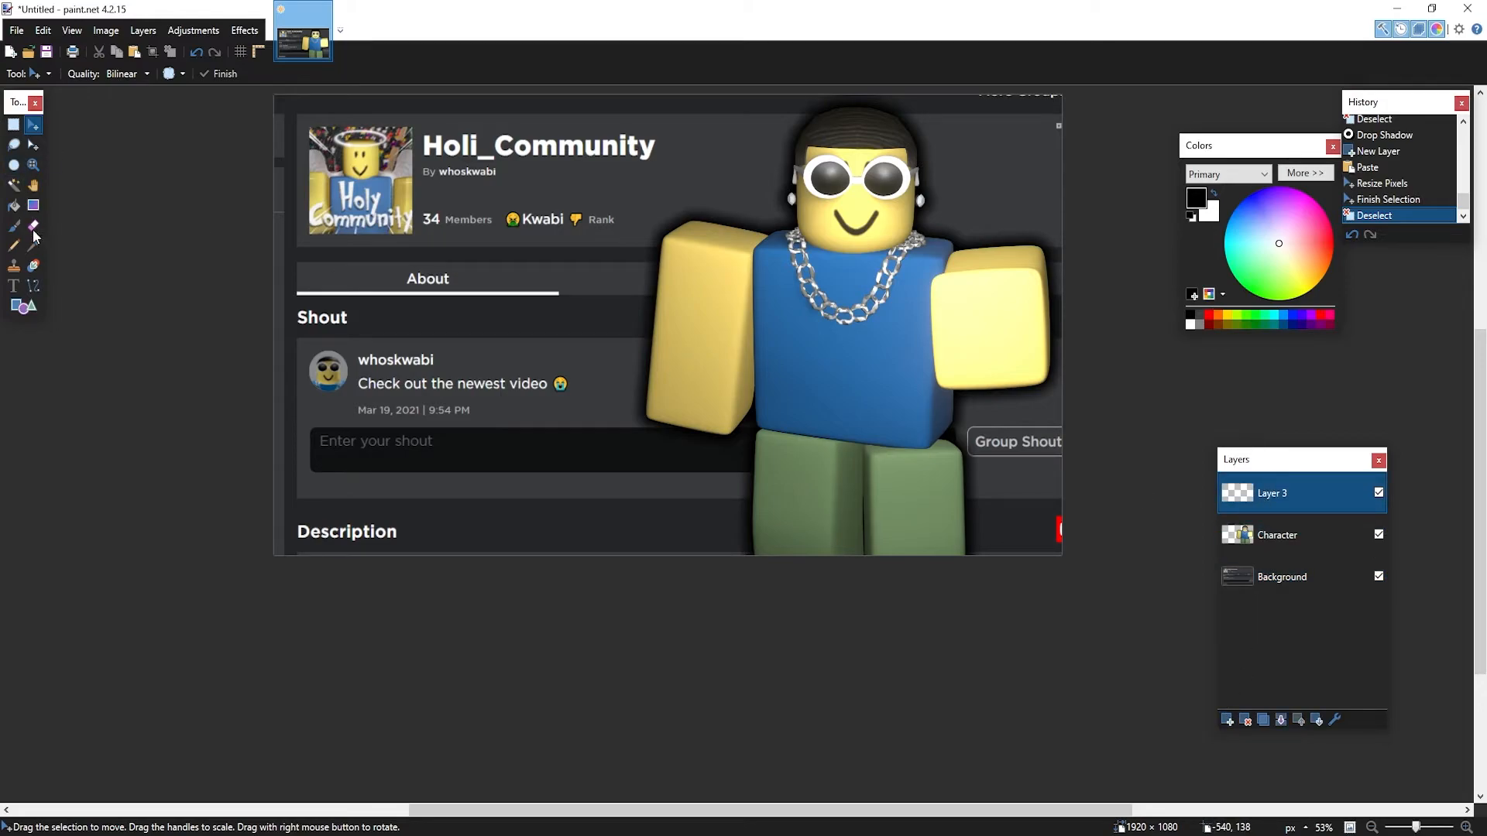
left_click(13, 286)
left_click(1242, 318)
left_click(1221, 325)
left_click(1237, 325)
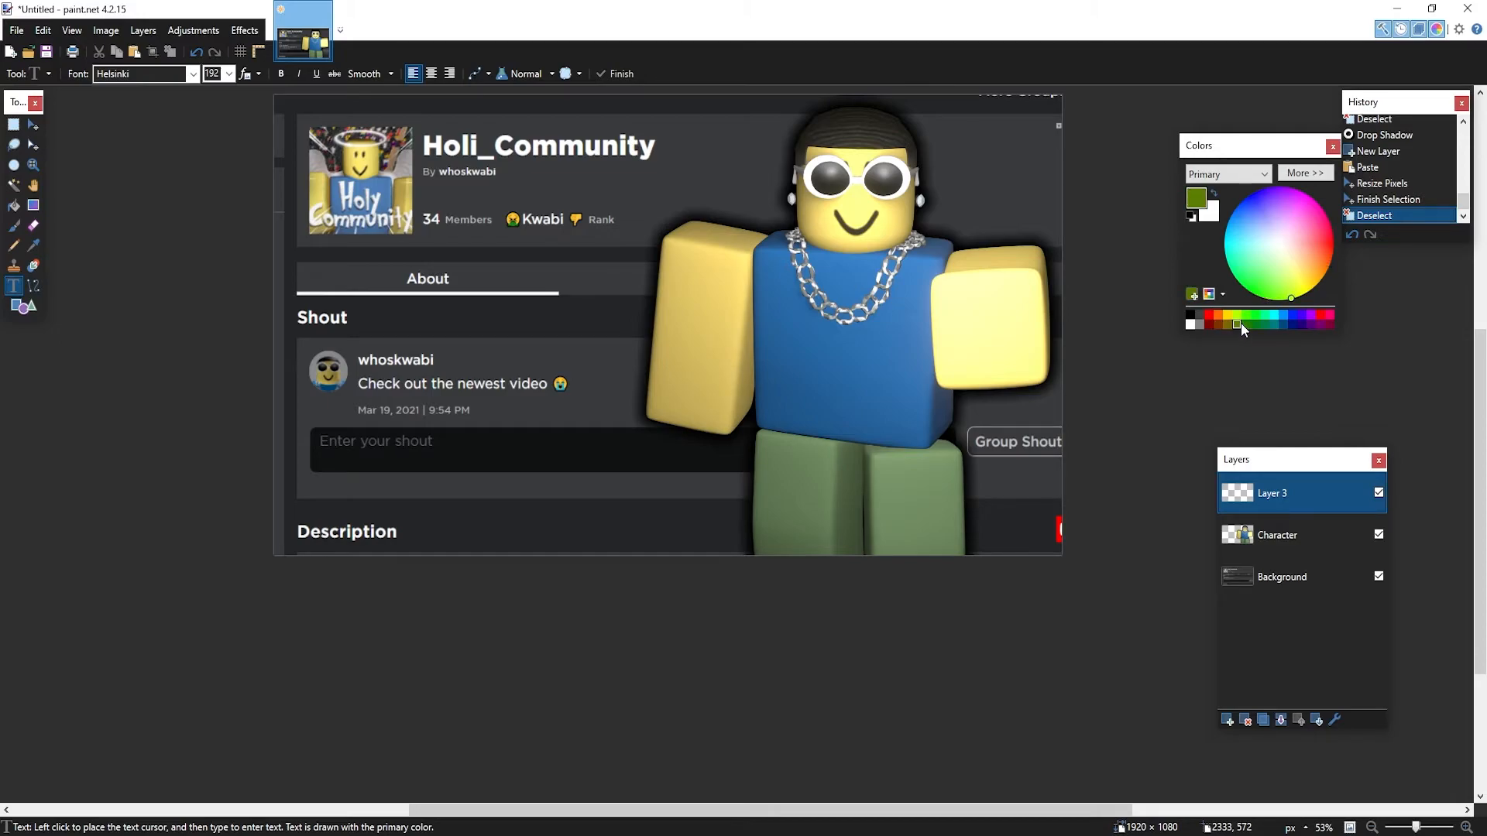
left_click(1191, 324)
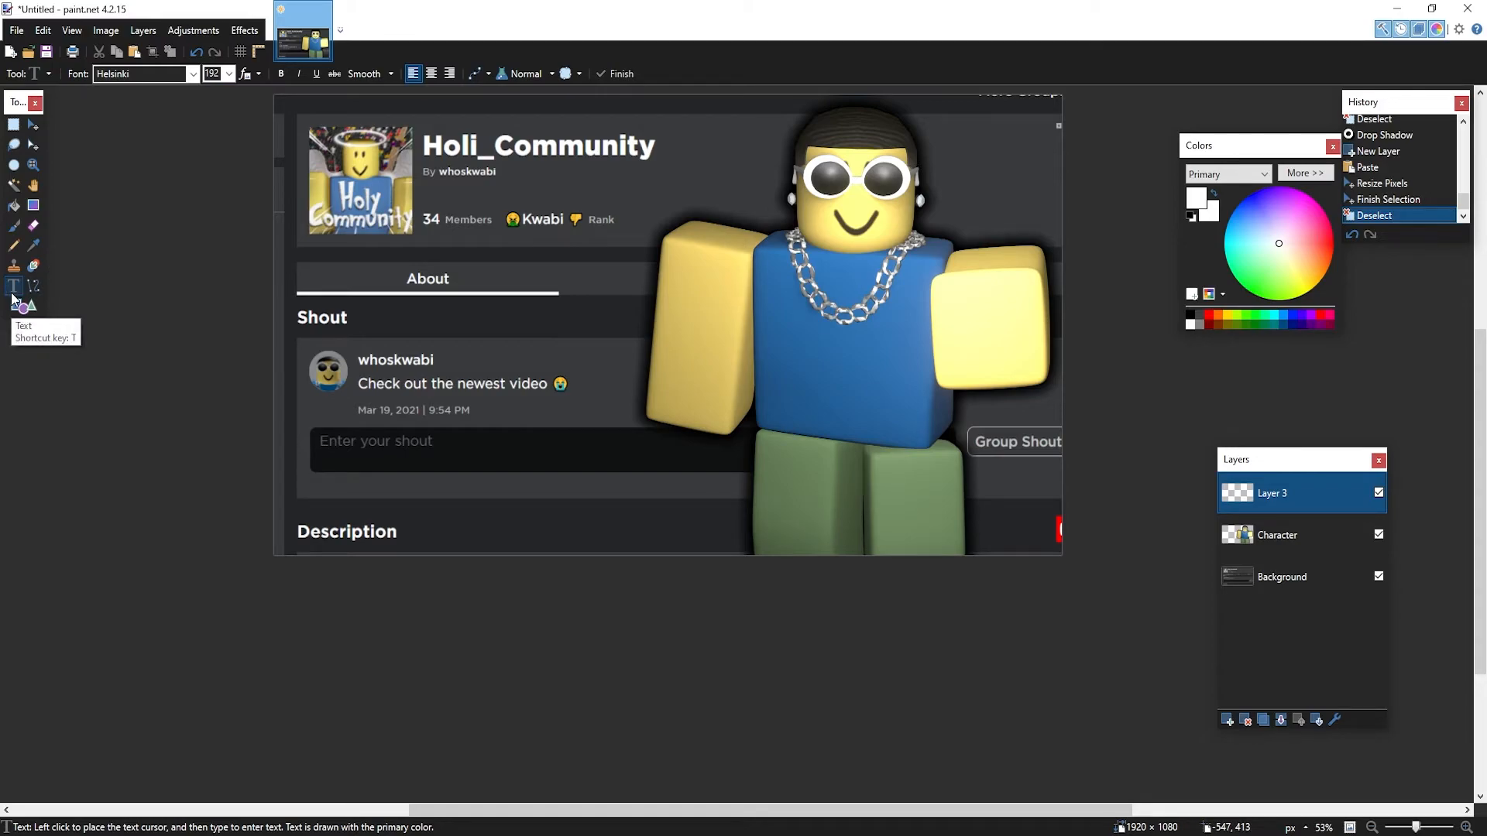
left_click(192, 74)
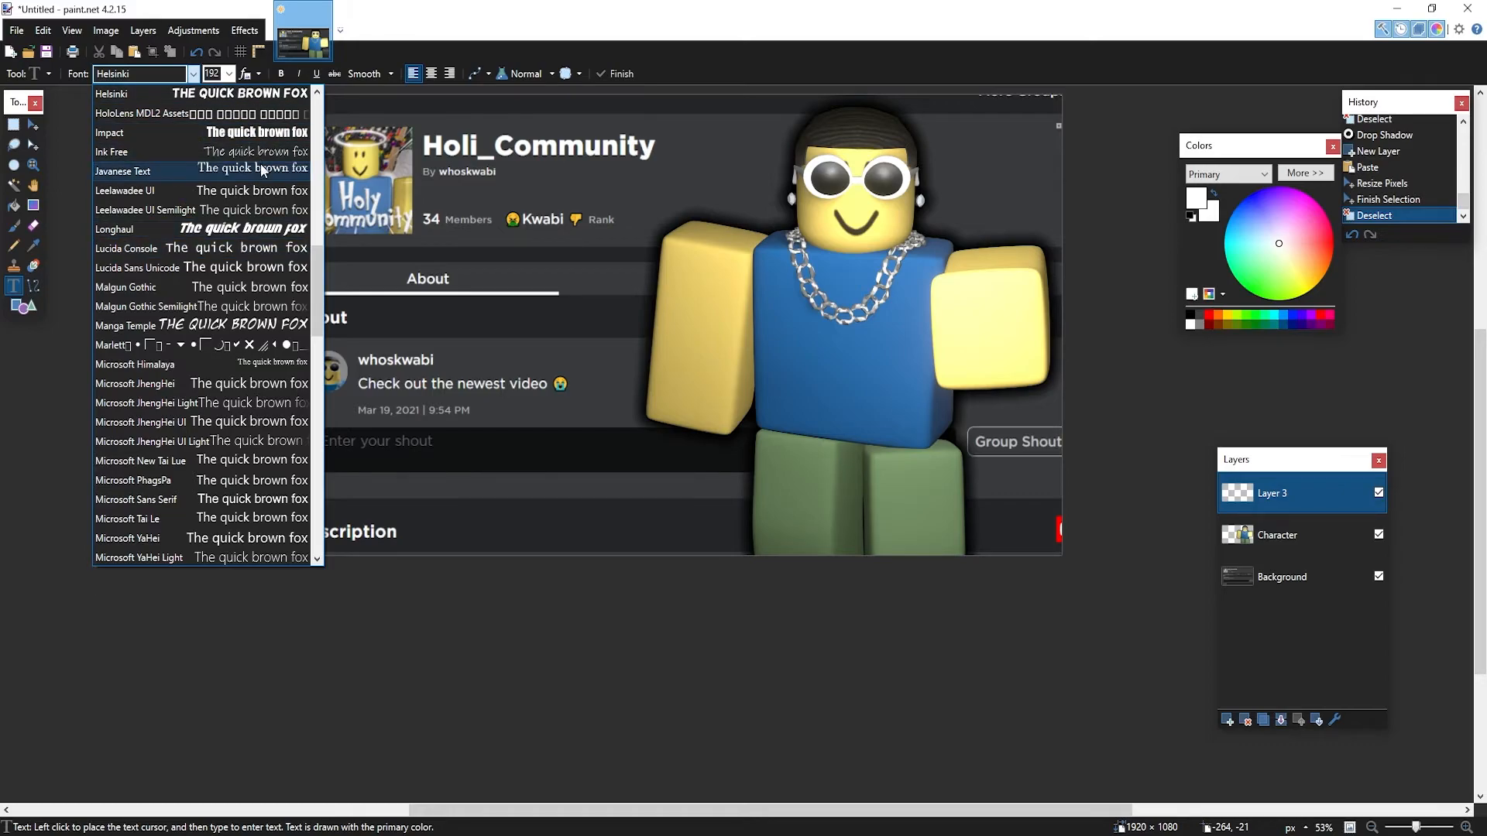
scroll(252, 160, "up", 4)
left_click(241, 332)
Type NEW over the group logo, replacing the leftover text
left_click(358, 210)
type("G")
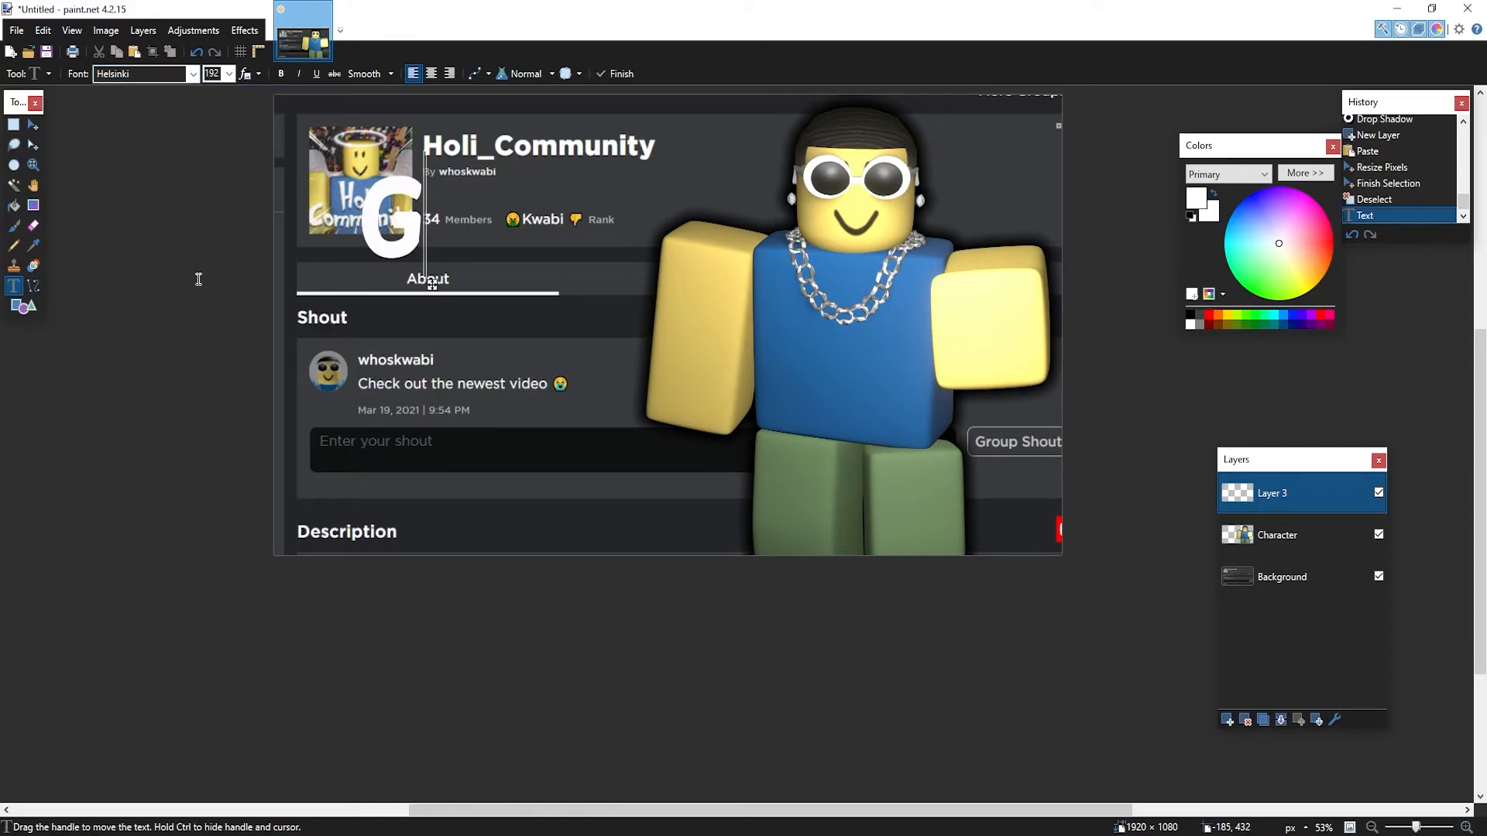
type("IVEAWA")
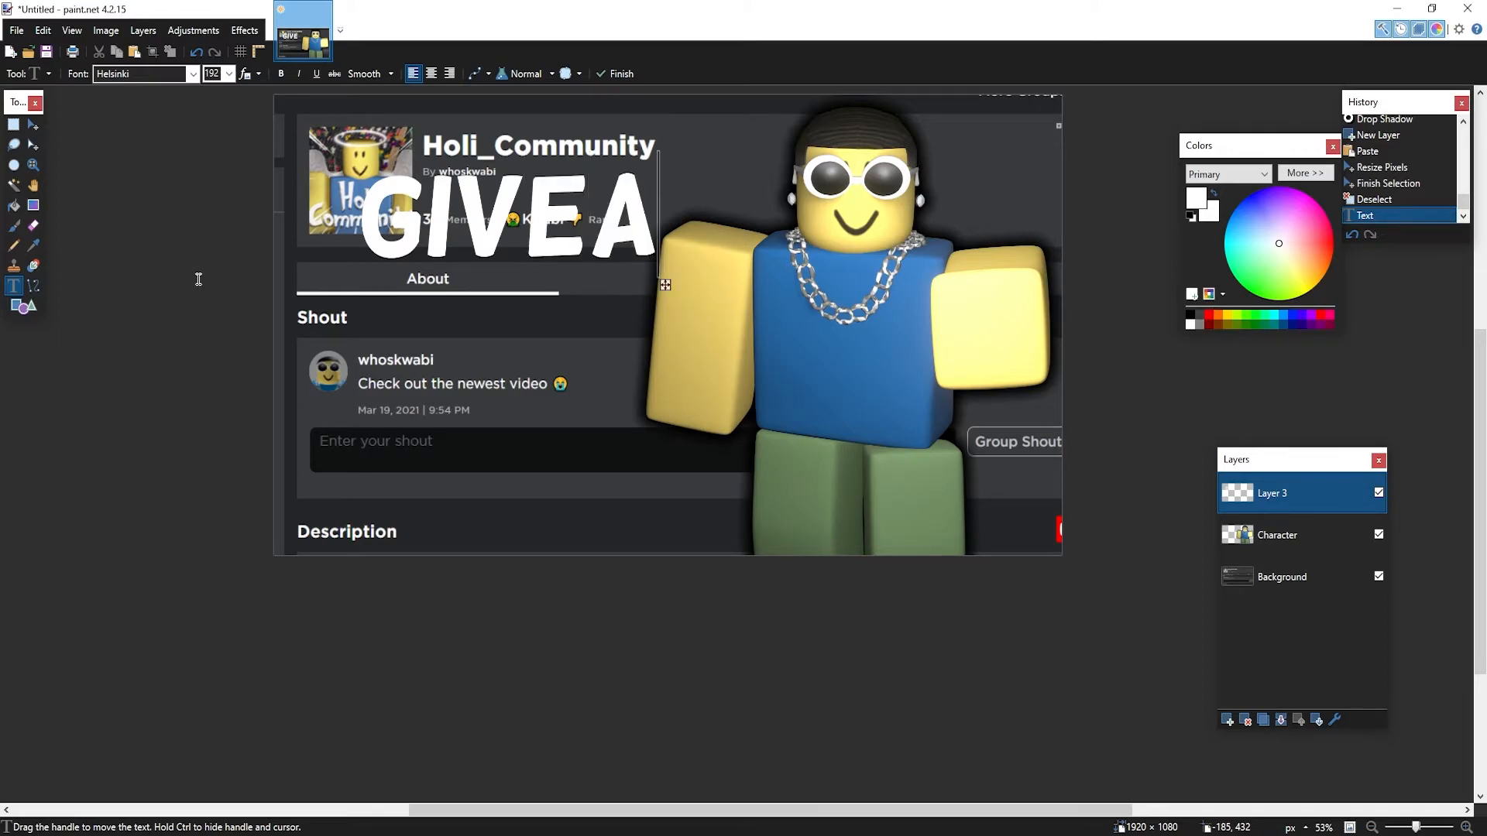
key("BackSpace")
key("BackSpace")
key("BackSpace")
key("BackSpace")
key("BackSpace")
key("BackSpace")
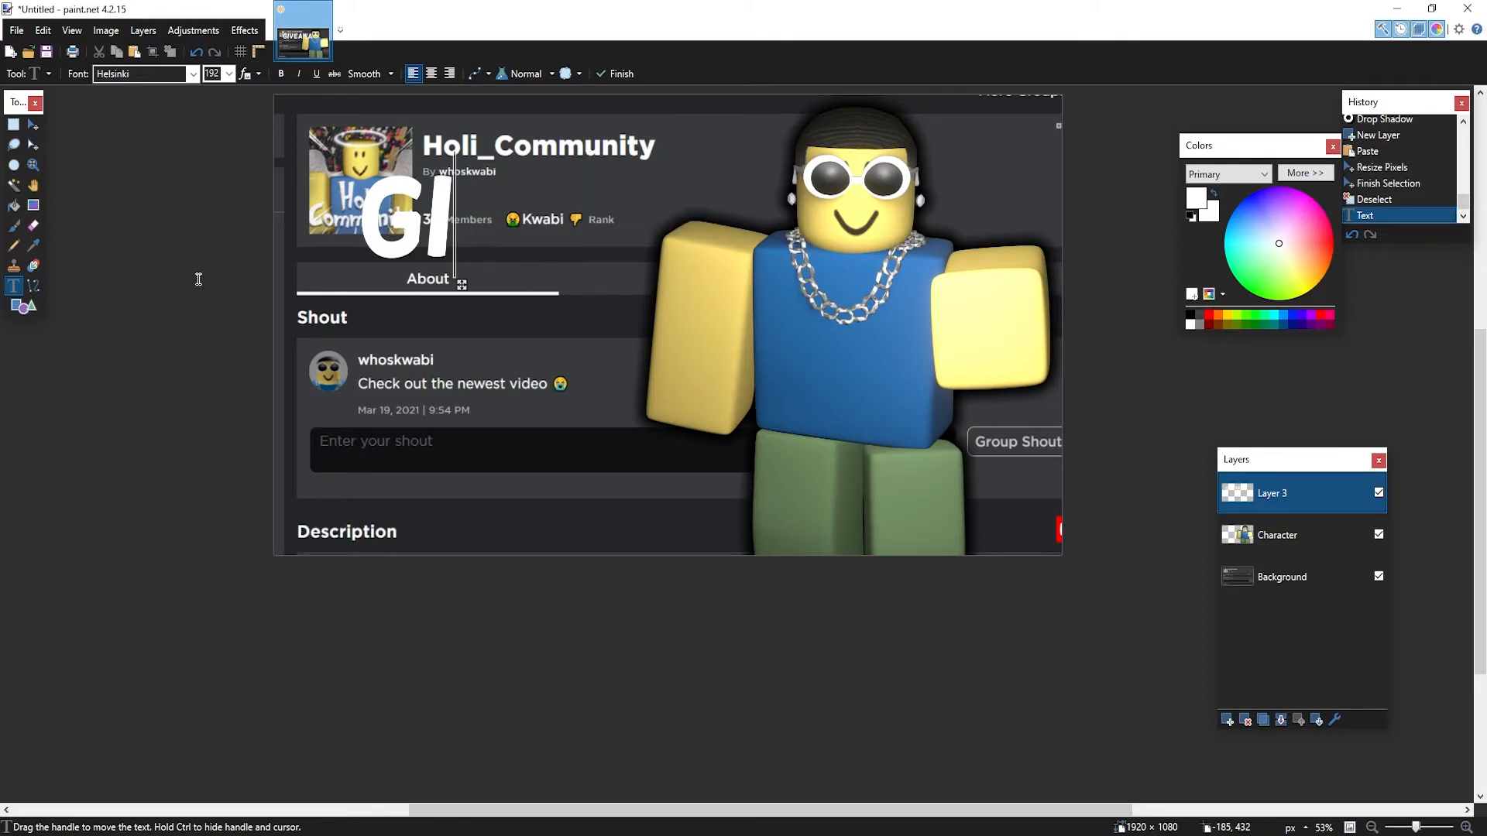
key("BackSpace")
type("NEW")
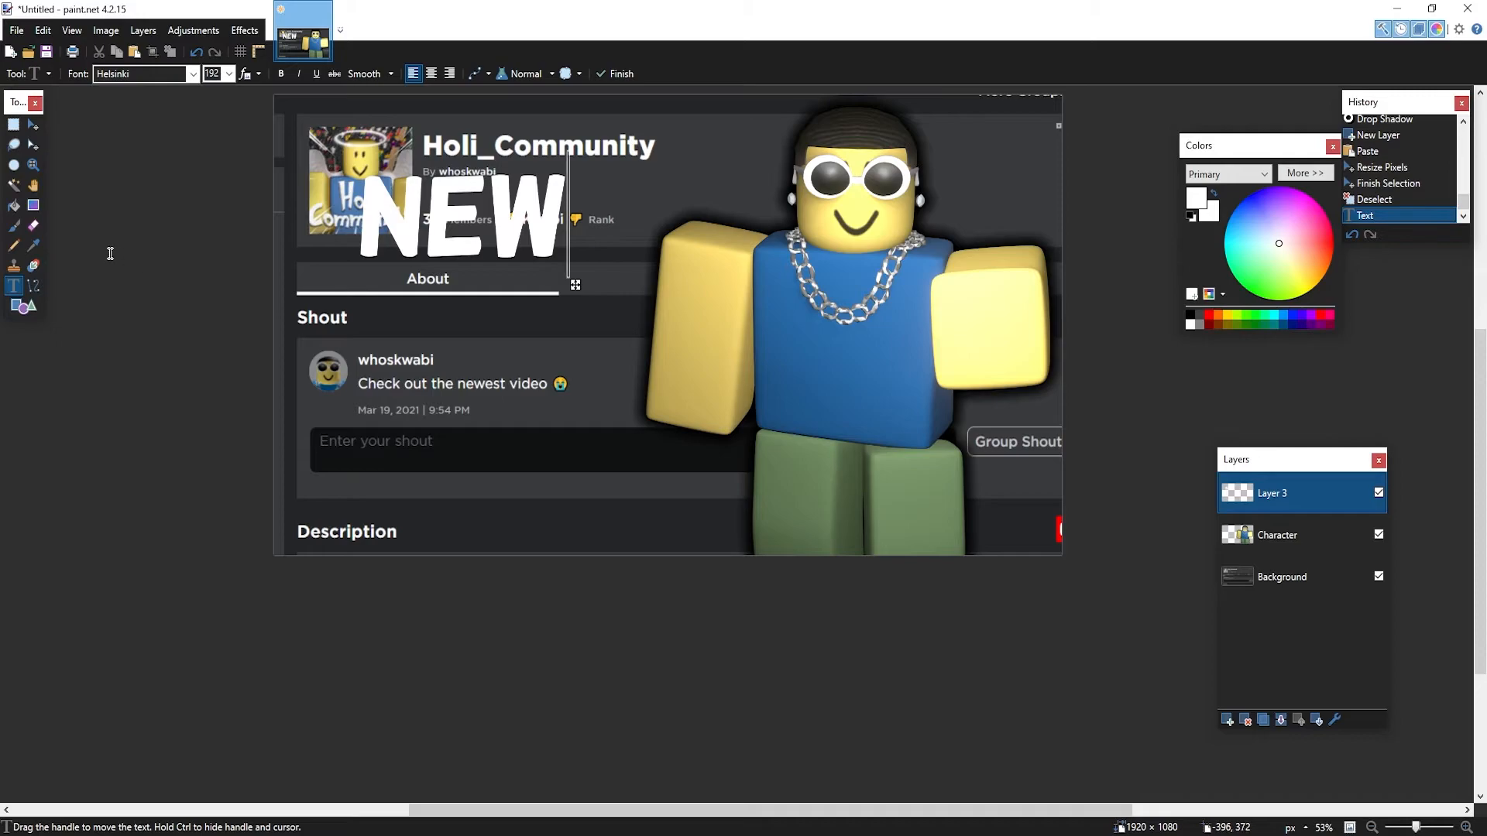
Type GIVEAWAY as a second line and move it up under NEW
left_click(710, 102)
left_click(343, 412)
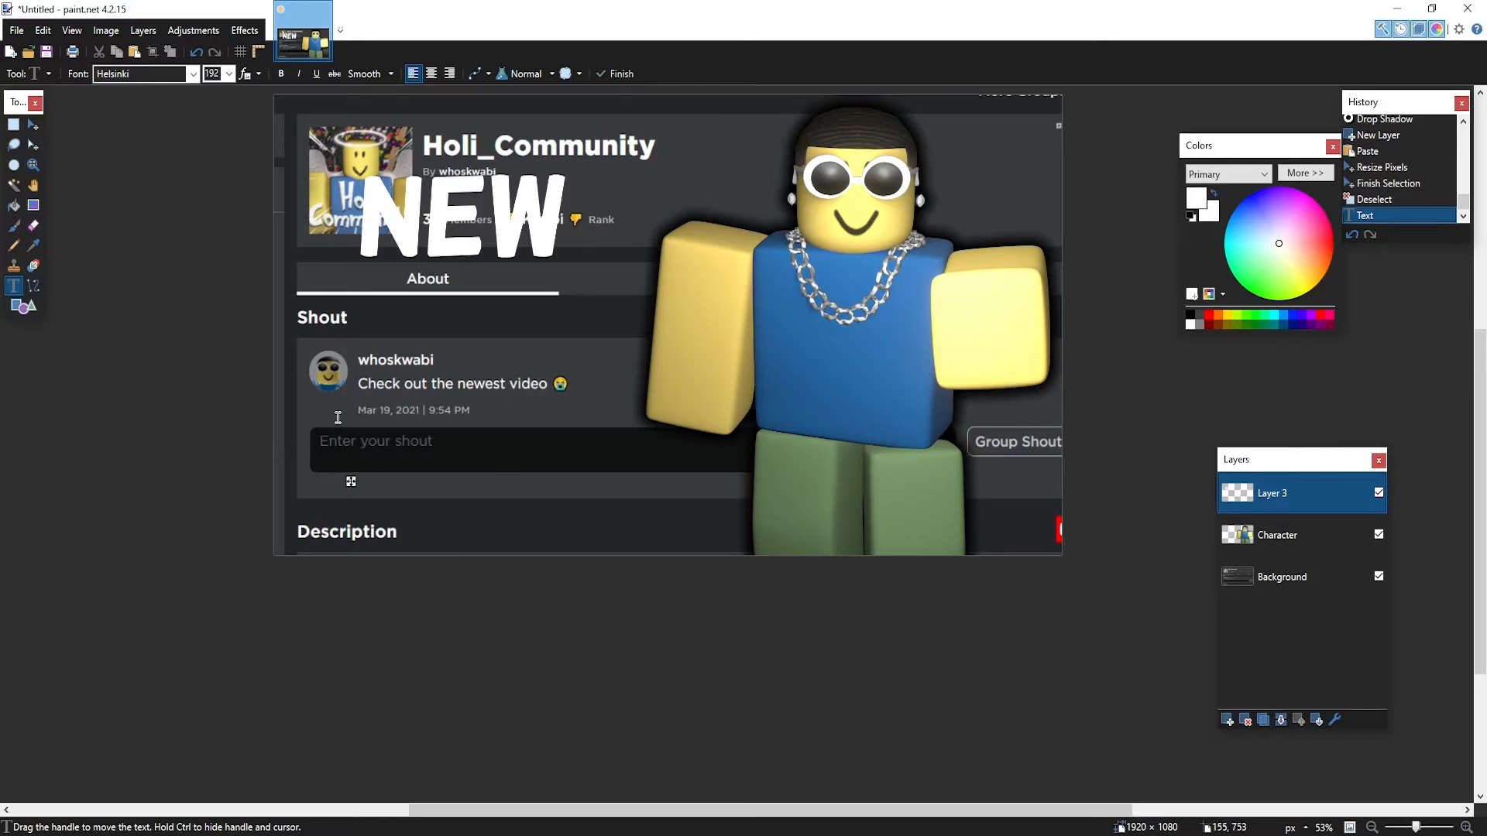
type("GIVEAWATY")
key("BackSpace")
key("BackSpace")
type("Y")
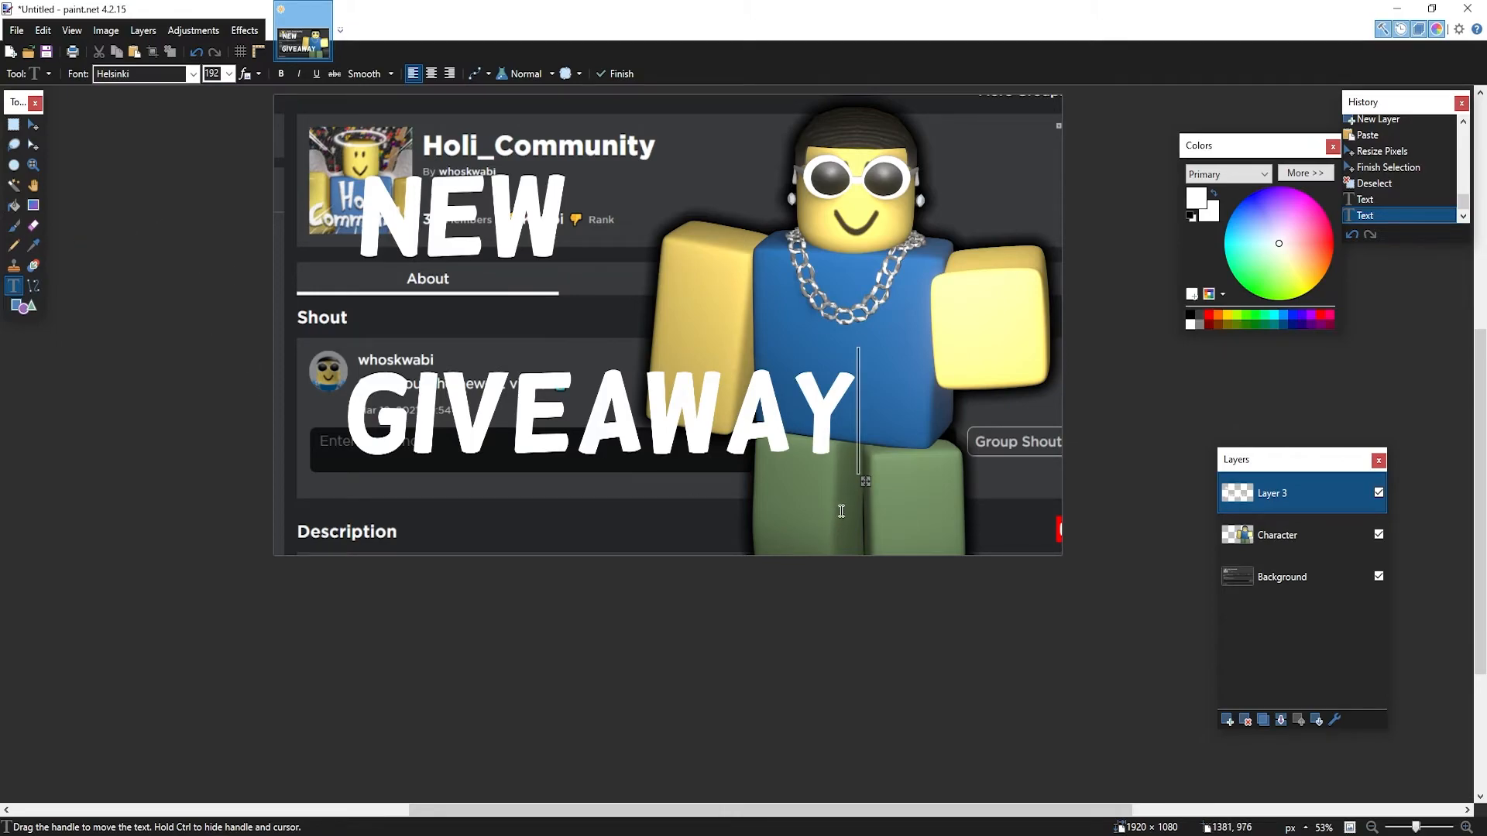
left_click_drag(866, 486, 812, 445)
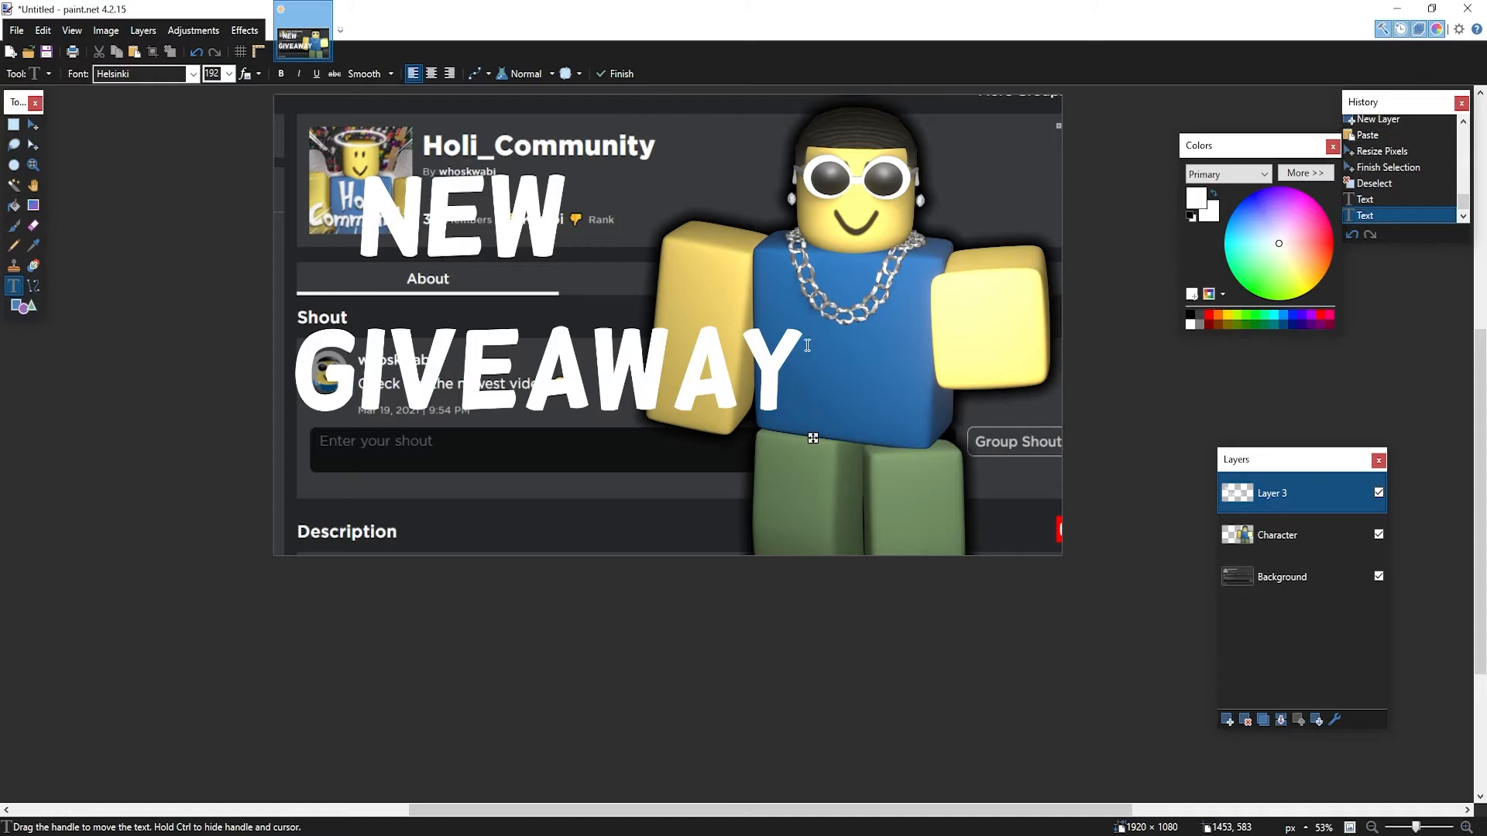
Rename Layer 3 to Text
double_click(1278, 494)
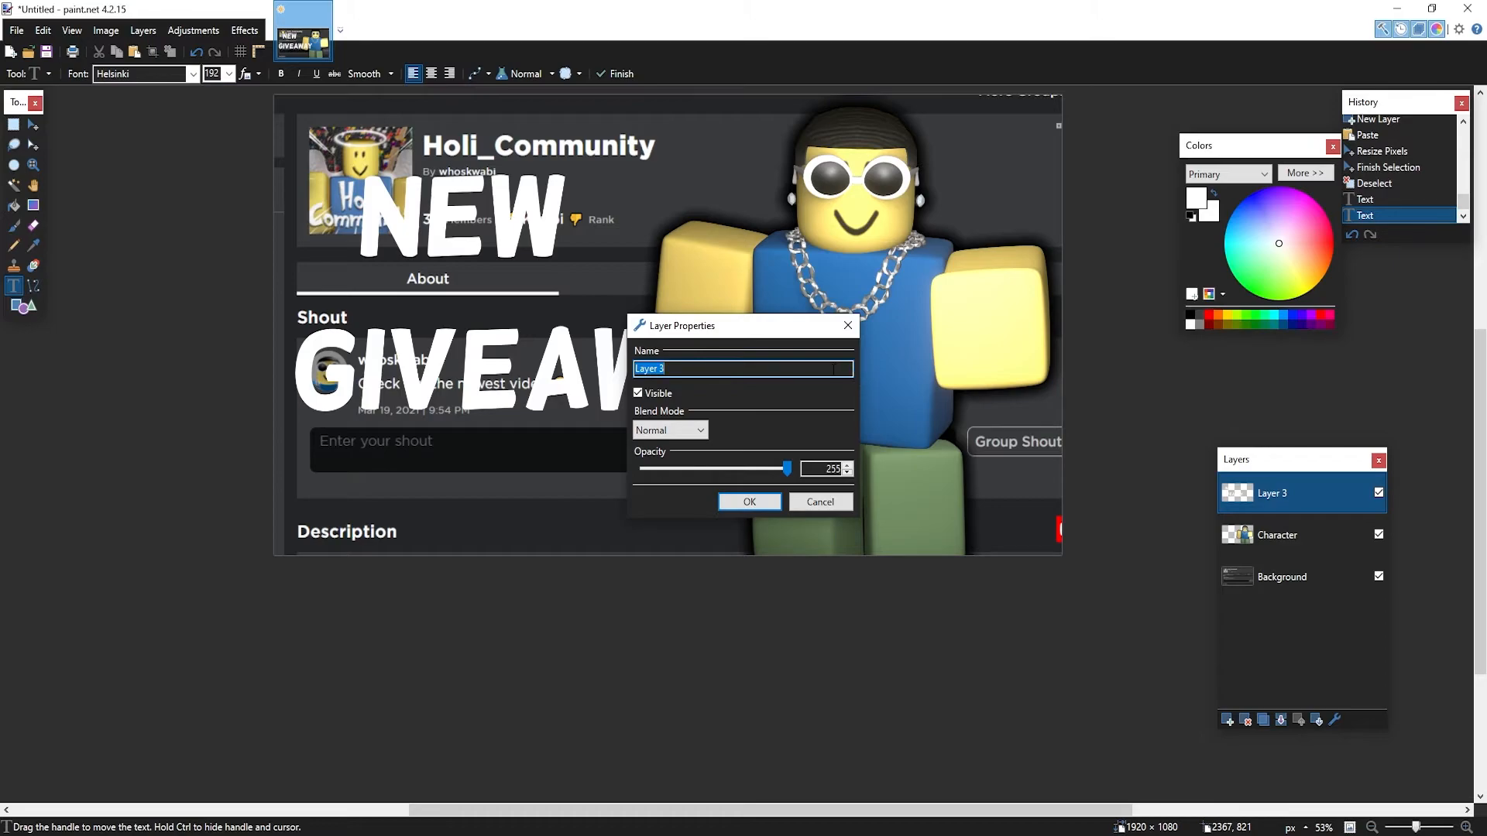
type("Text")
key("Return")
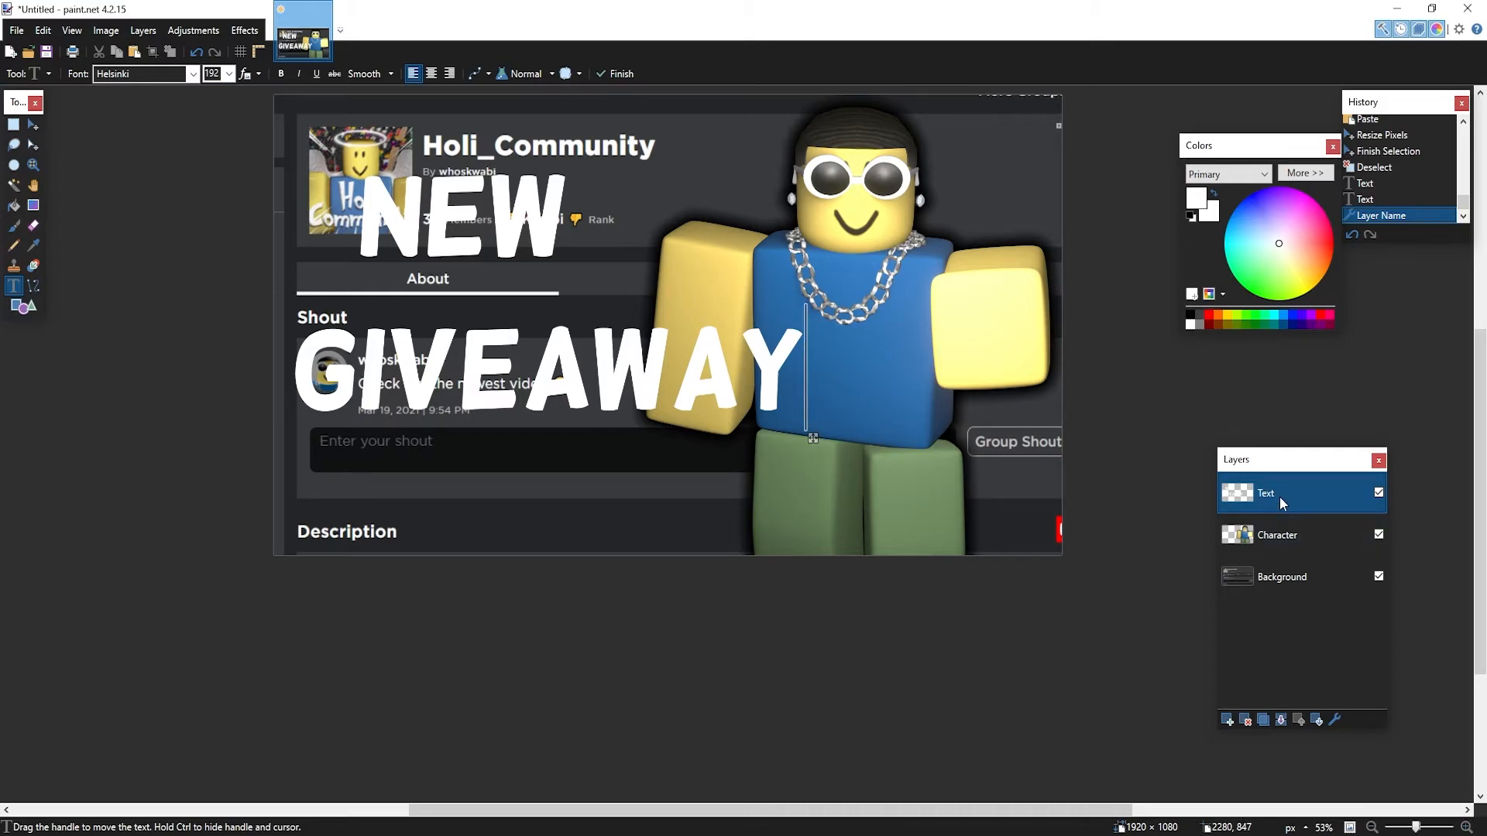
double_click(1279, 496)
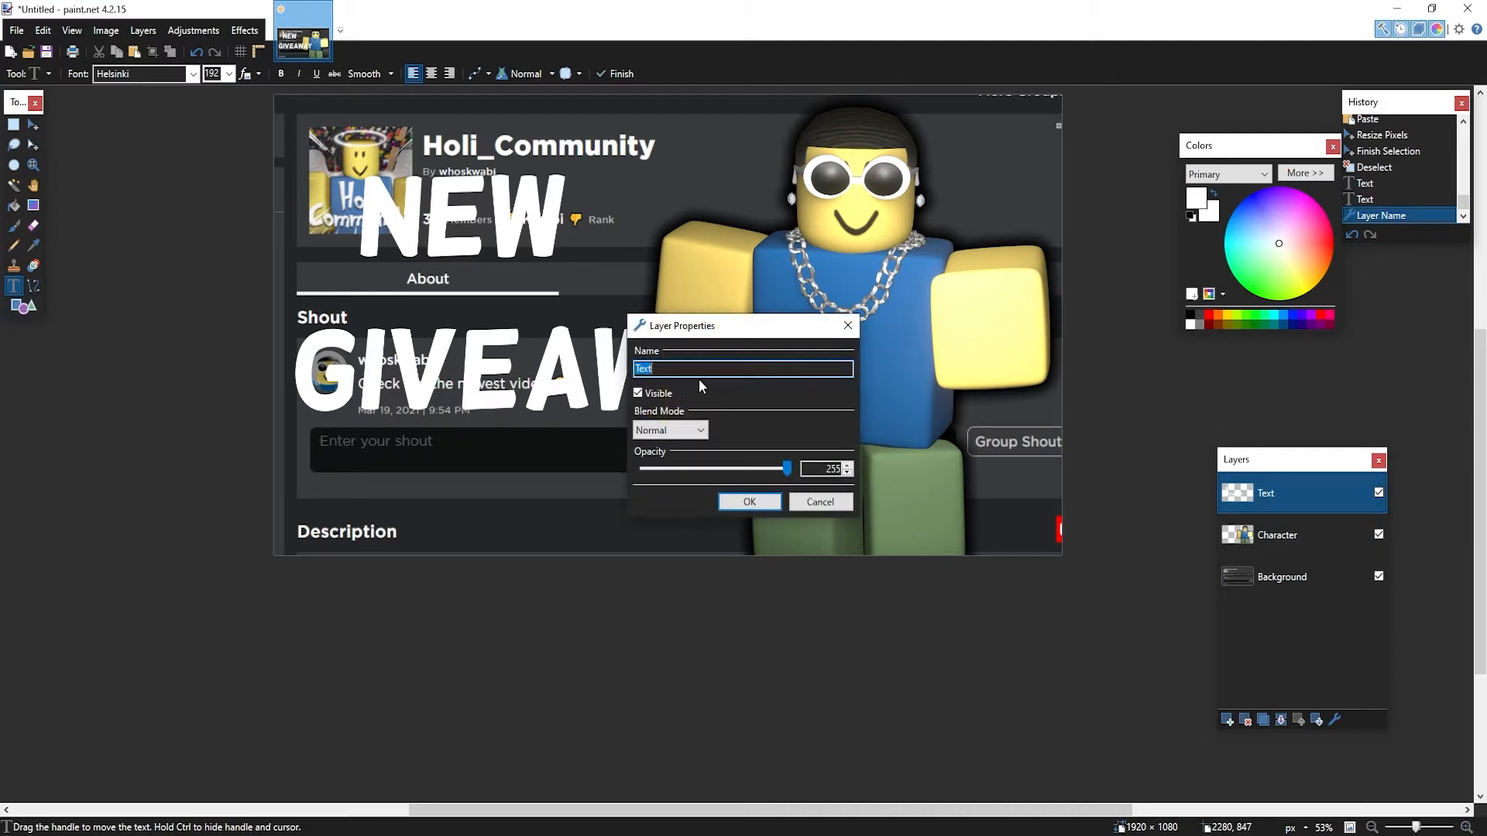
left_click(850, 503)
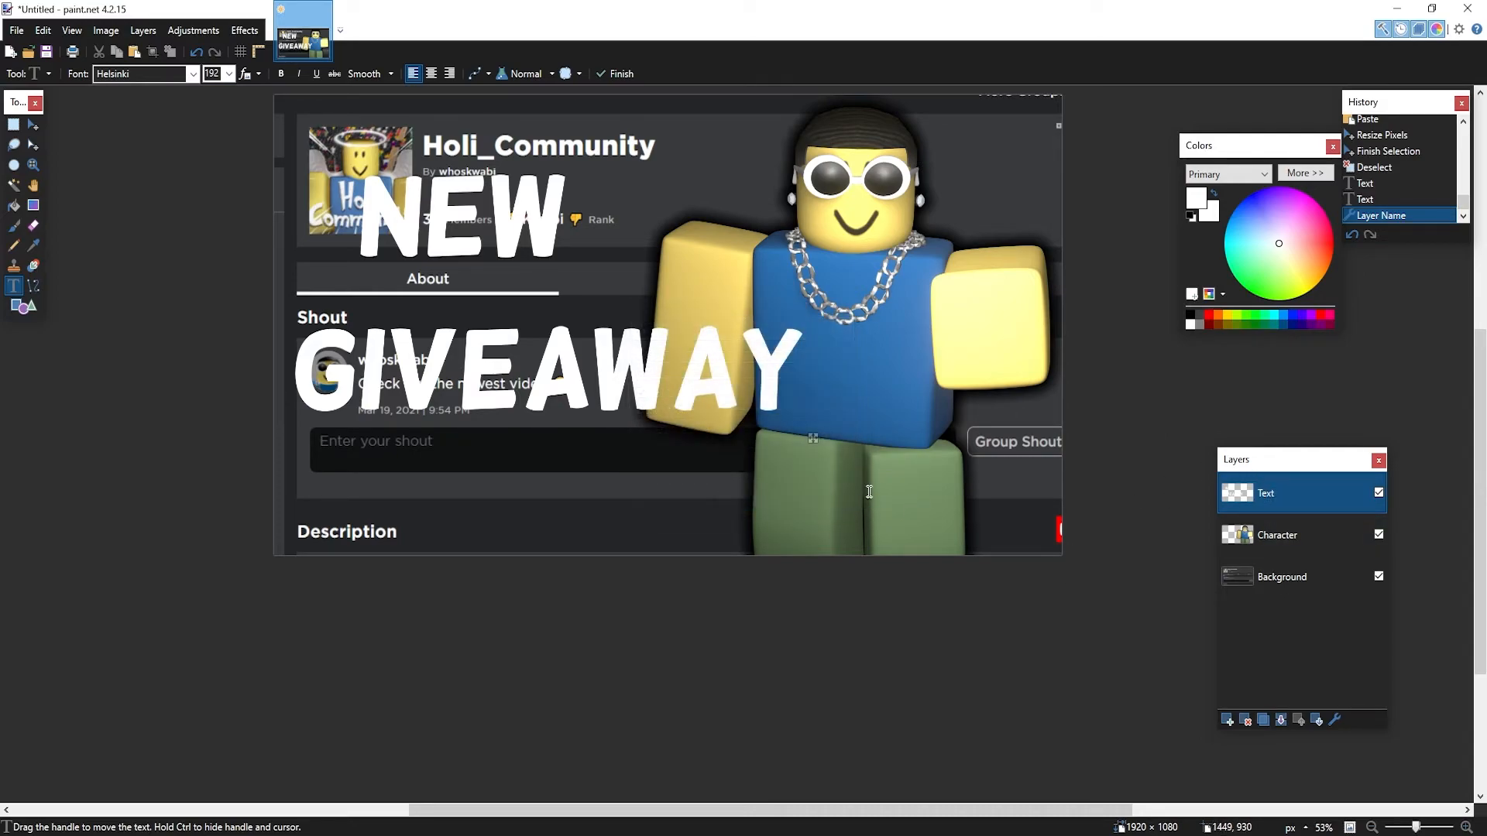
Magic Wand select all the white NEW GIVEAWAY letters and fit the image in the window
left_click(14, 186)
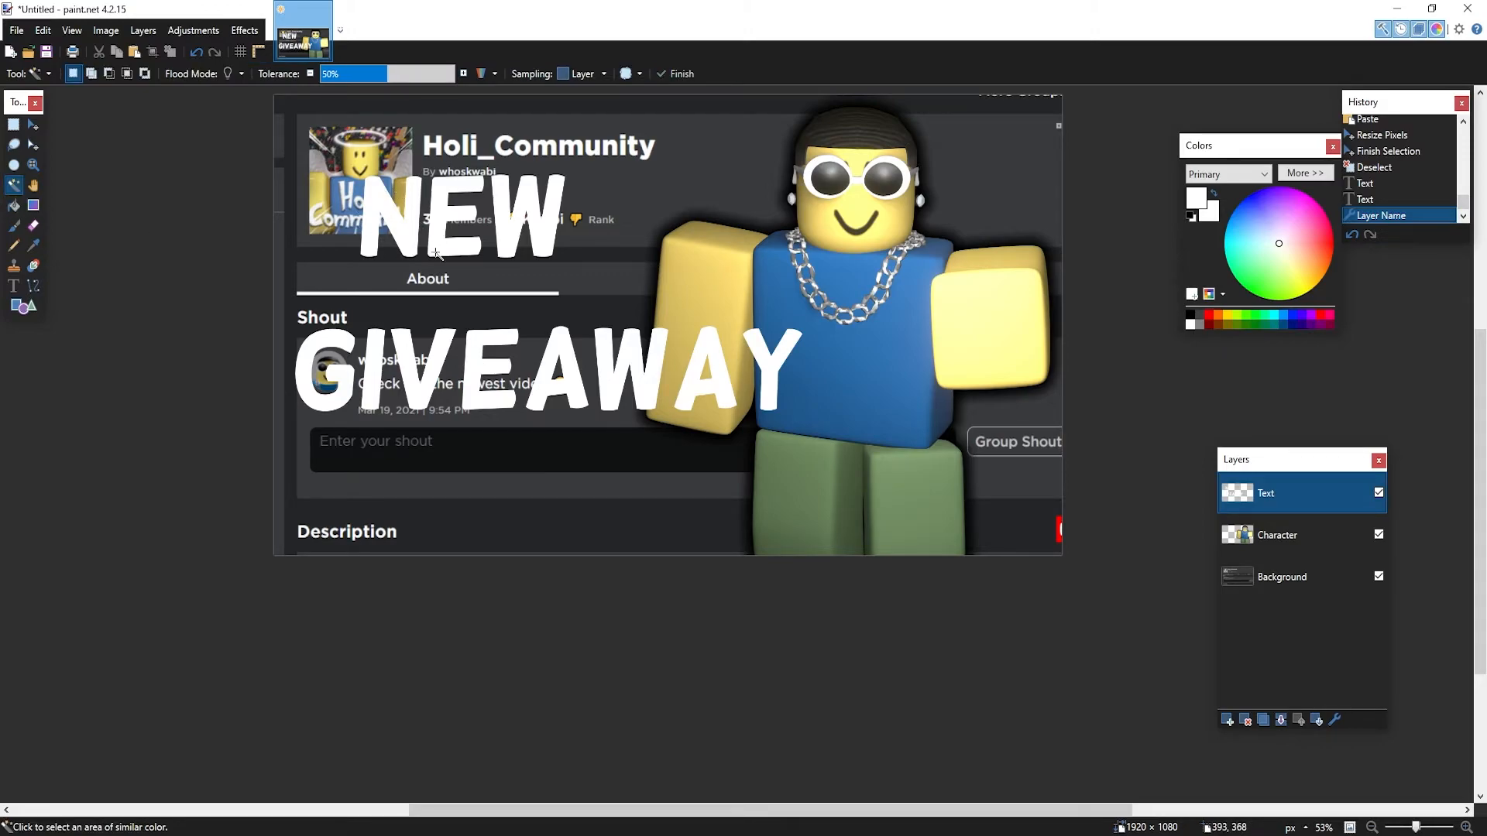
scroll(481, 197, "up", 3, "ctrl")
scroll(530, 269, "down", 4, "ctrl")
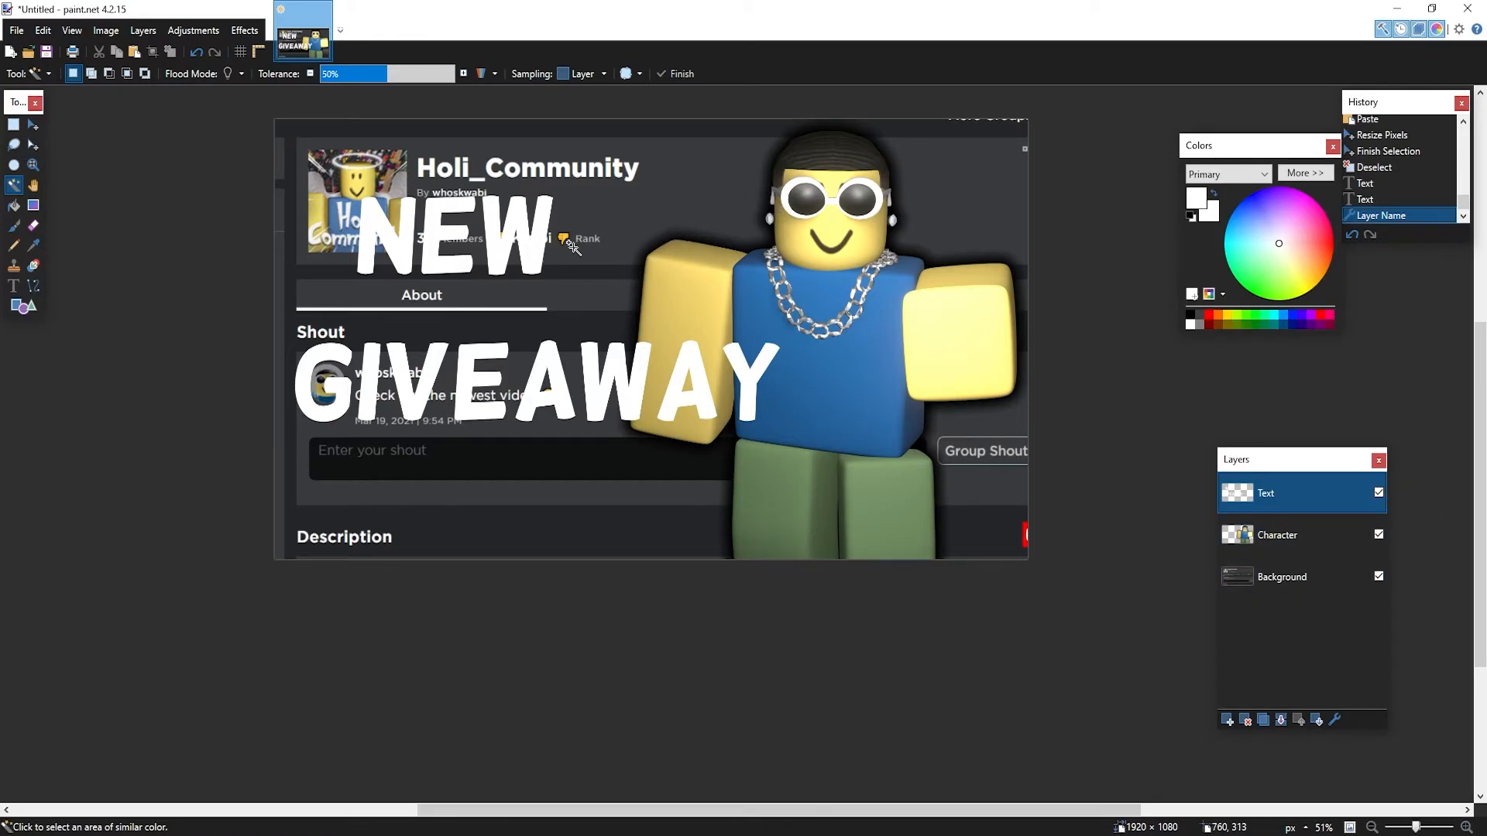
scroll(573, 246, "up", 2, "ctrl")
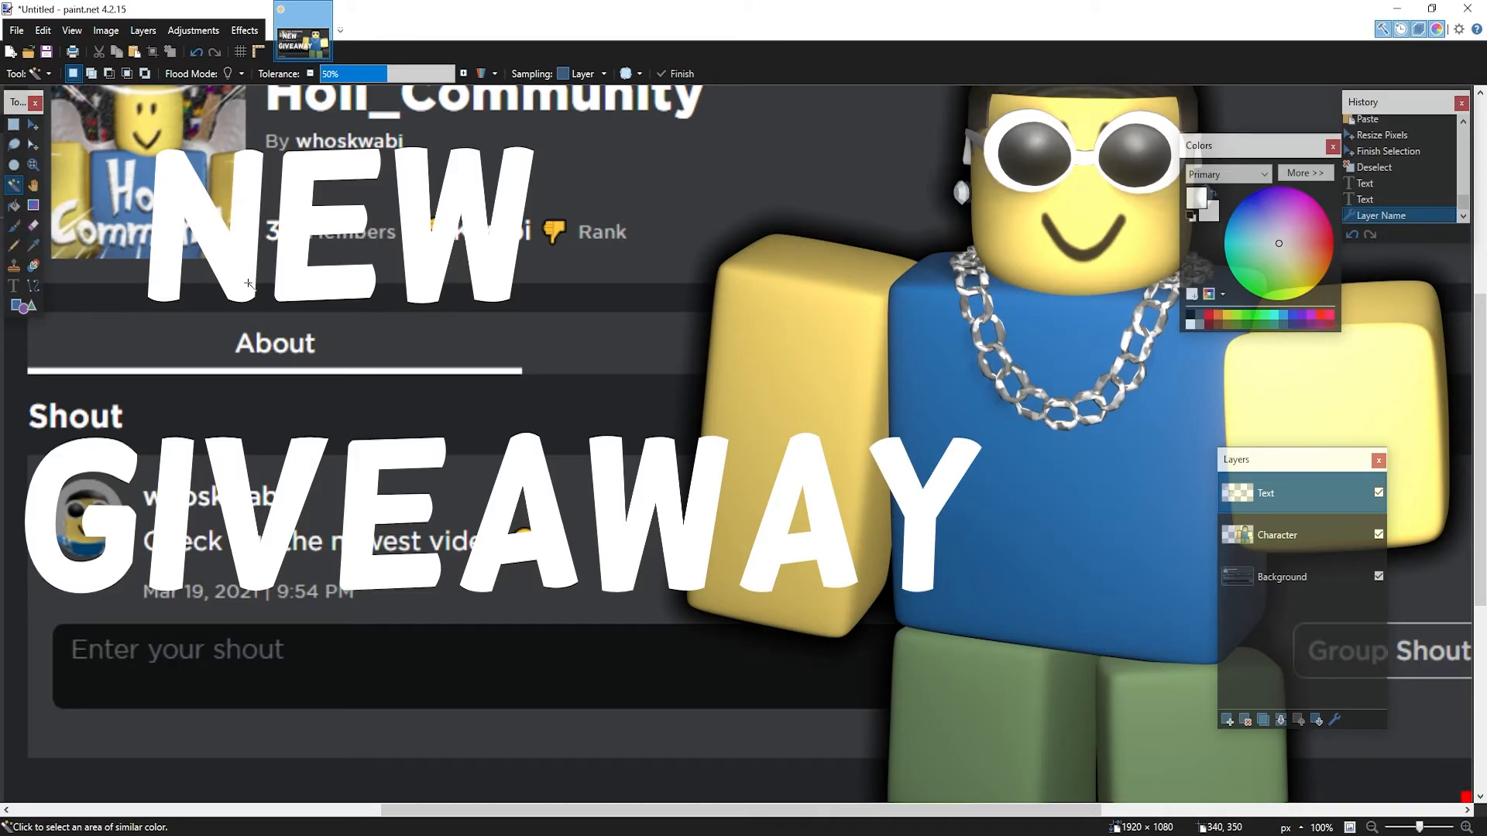
left_click(221, 241, "shift")
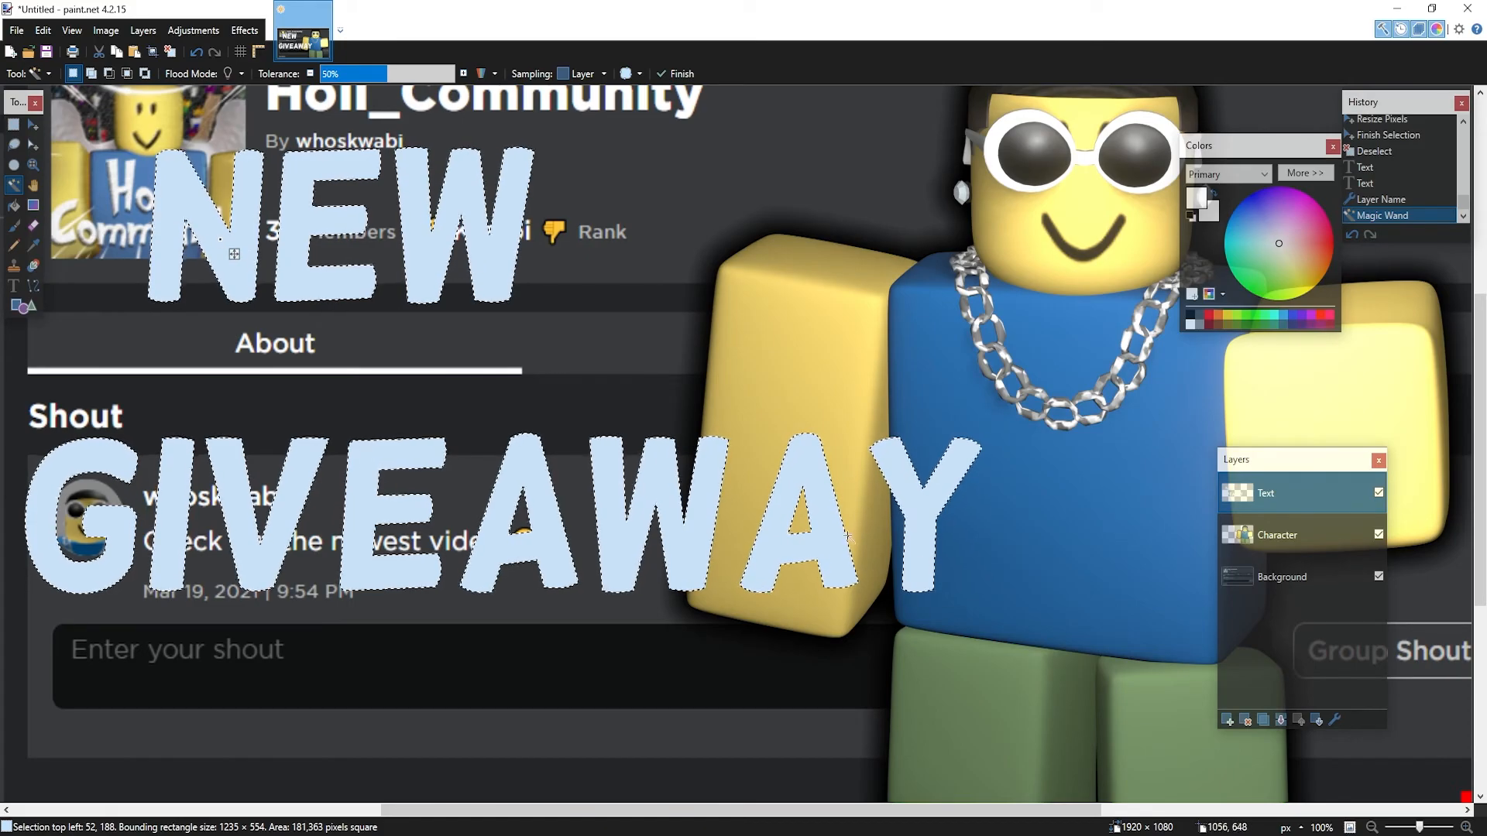
key("ctrl+b")
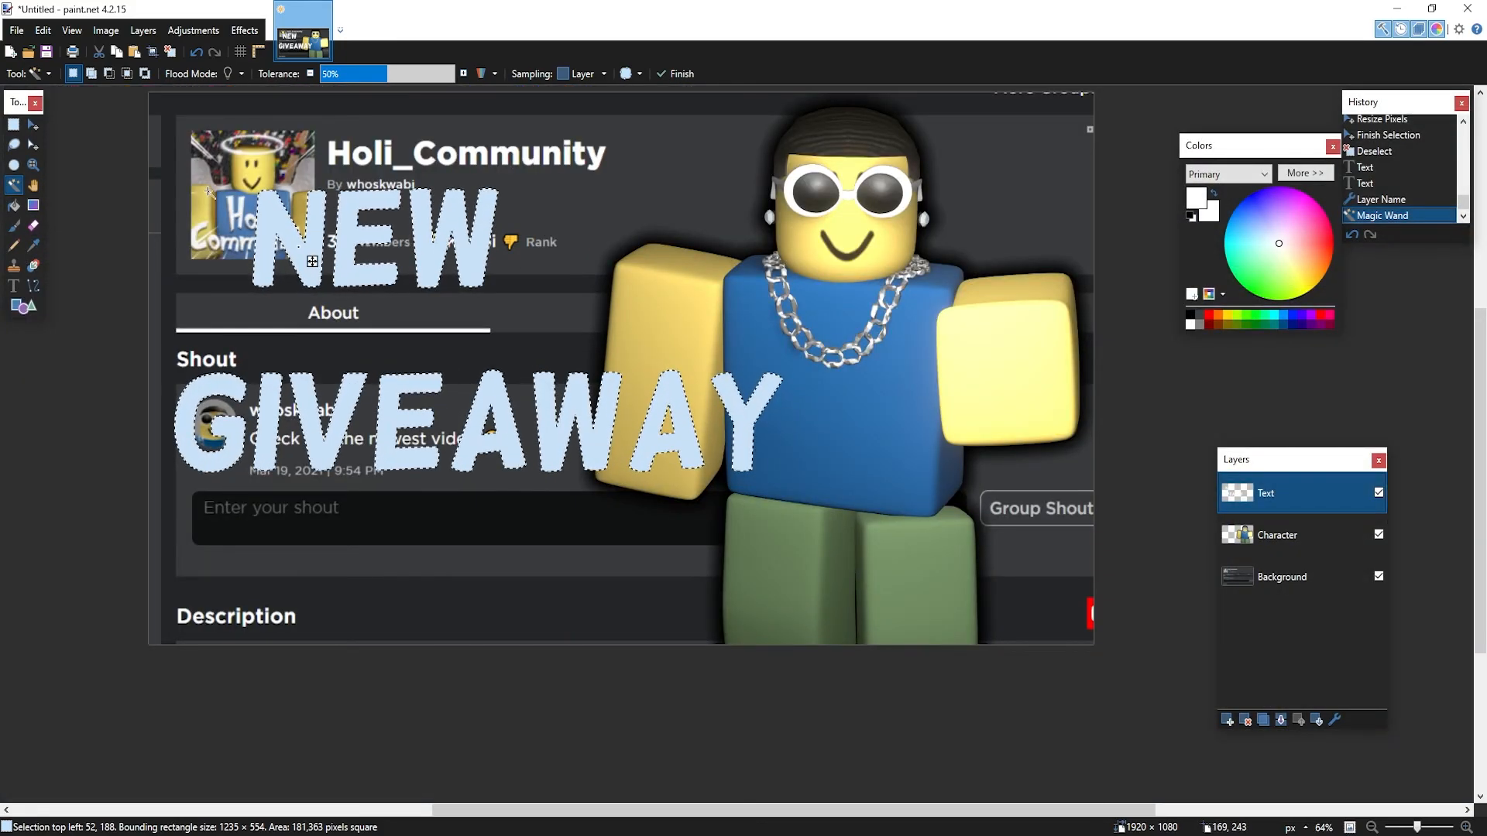
Set the primary colour to green and the secondary colour to yellow
left_click_drag(1242, 153, 933, 182)
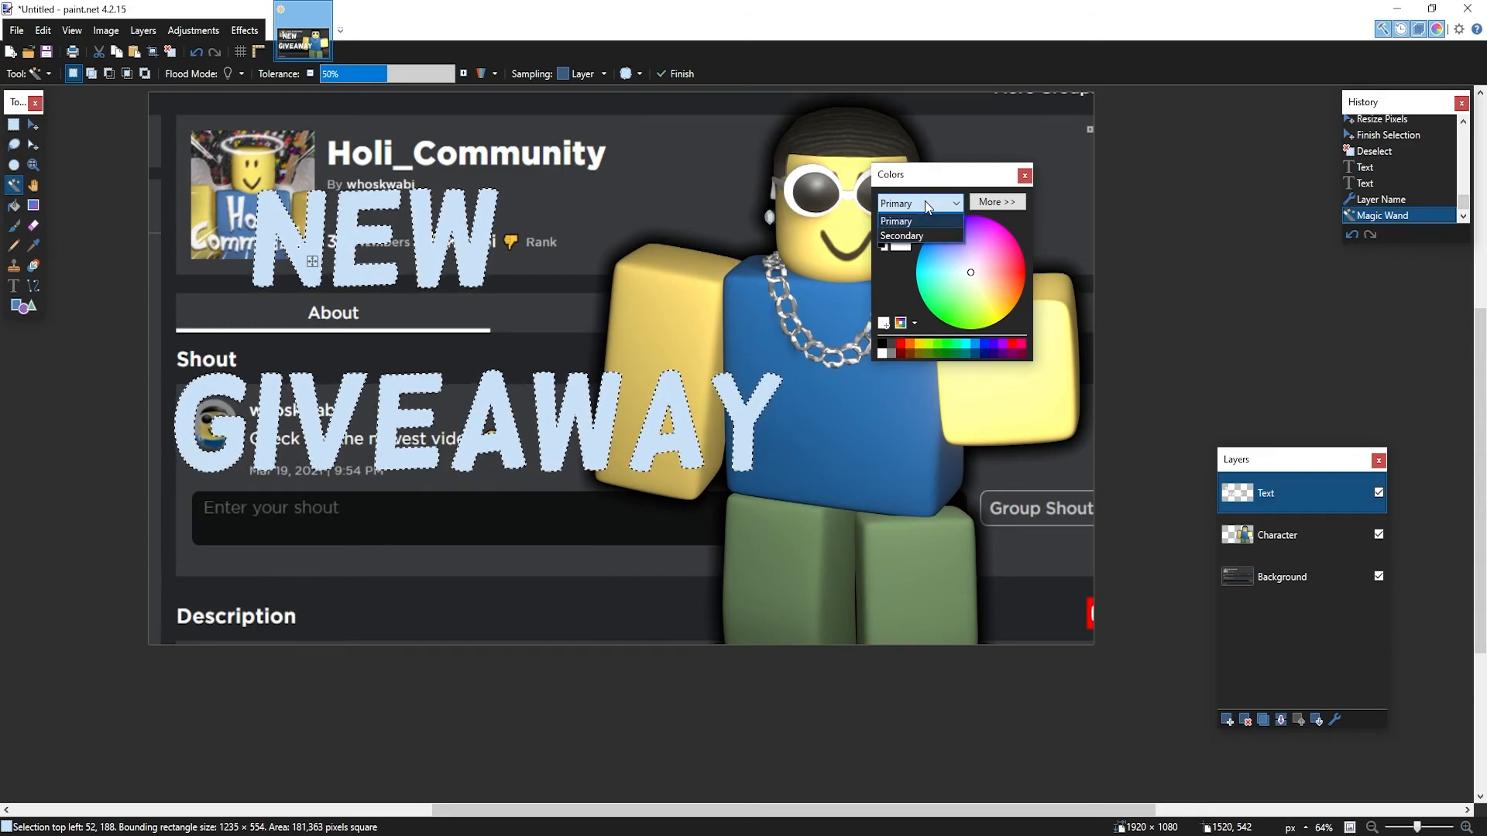
left_click(927, 223)
left_click(947, 347)
left_click(927, 208)
left_click(922, 233)
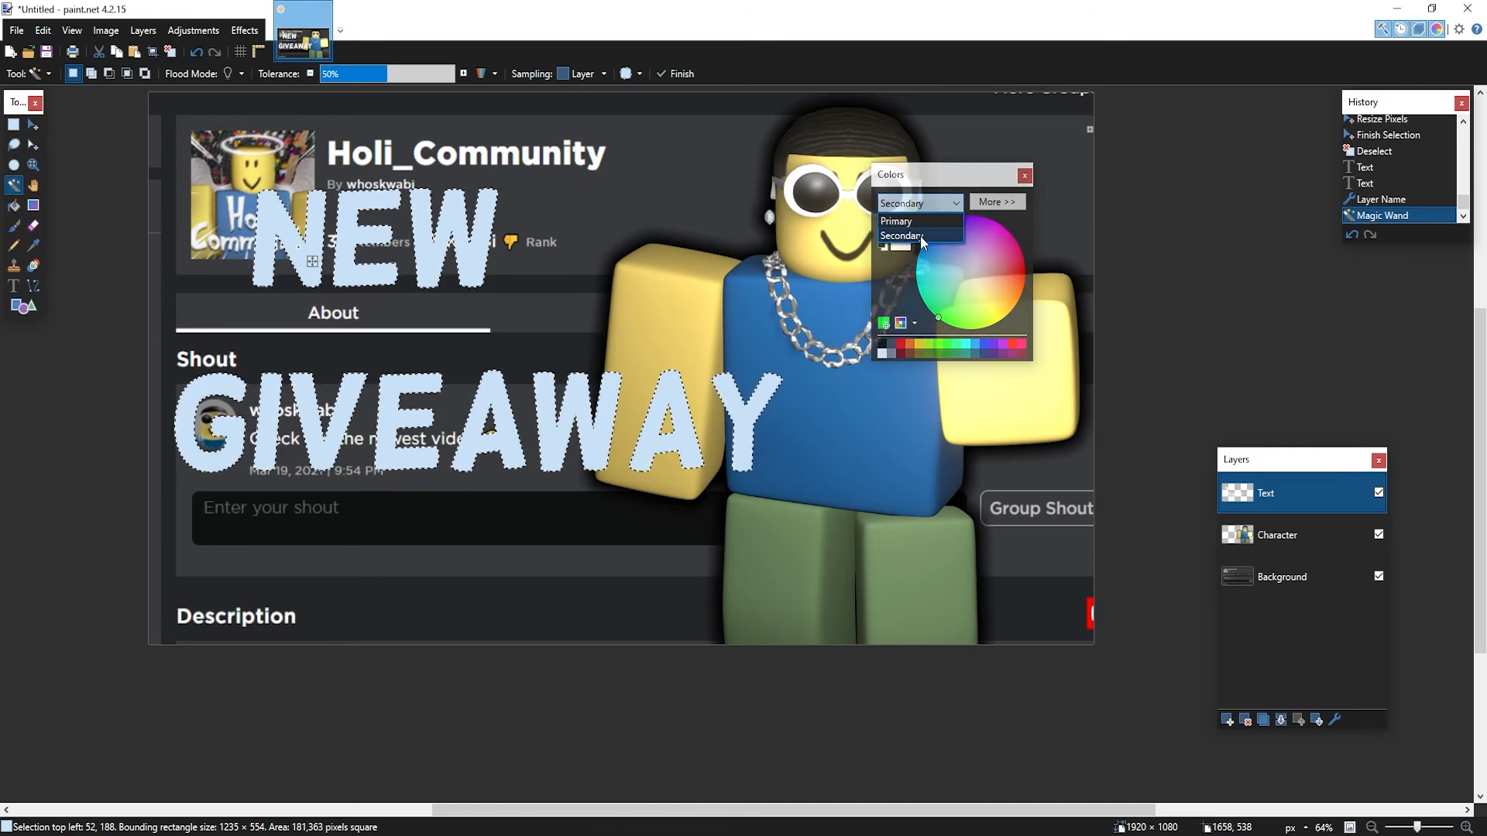
left_click(921, 344)
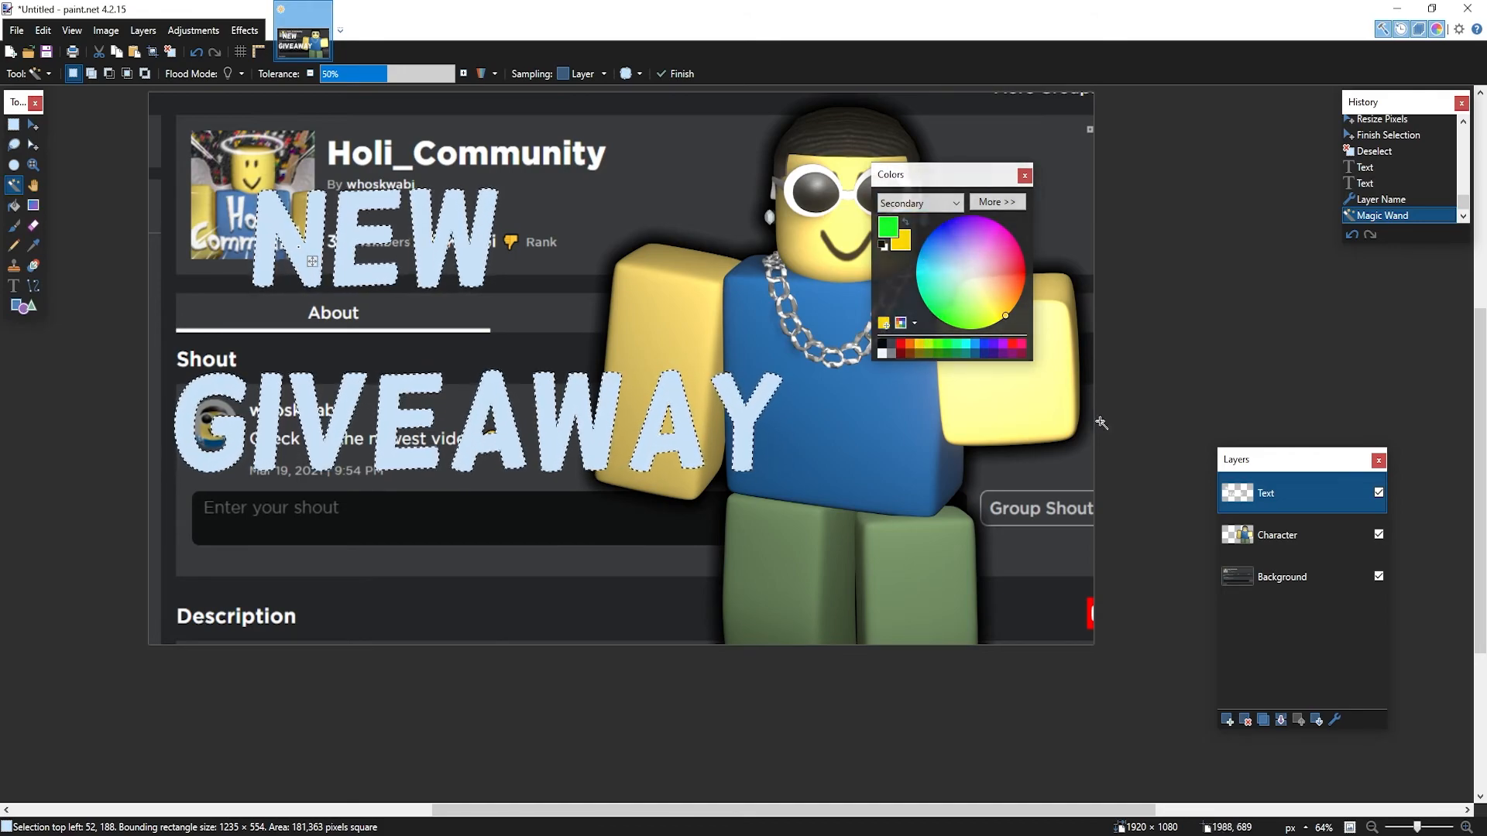
Fill the selected letters with a yellow-to-green gradient and clear the selection
left_click(34, 206)
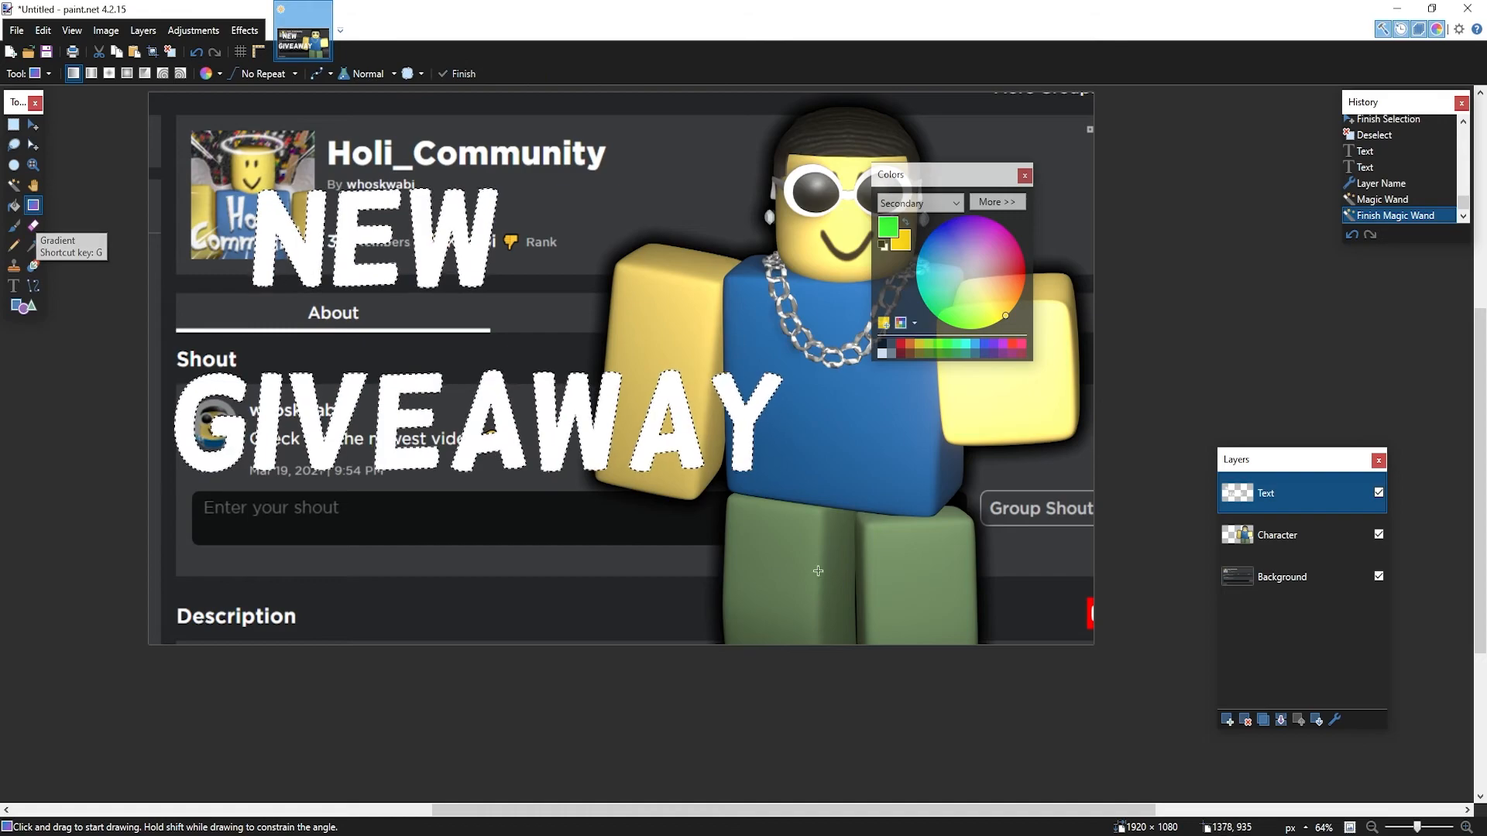
left_click_drag(378, 504, 427, 179)
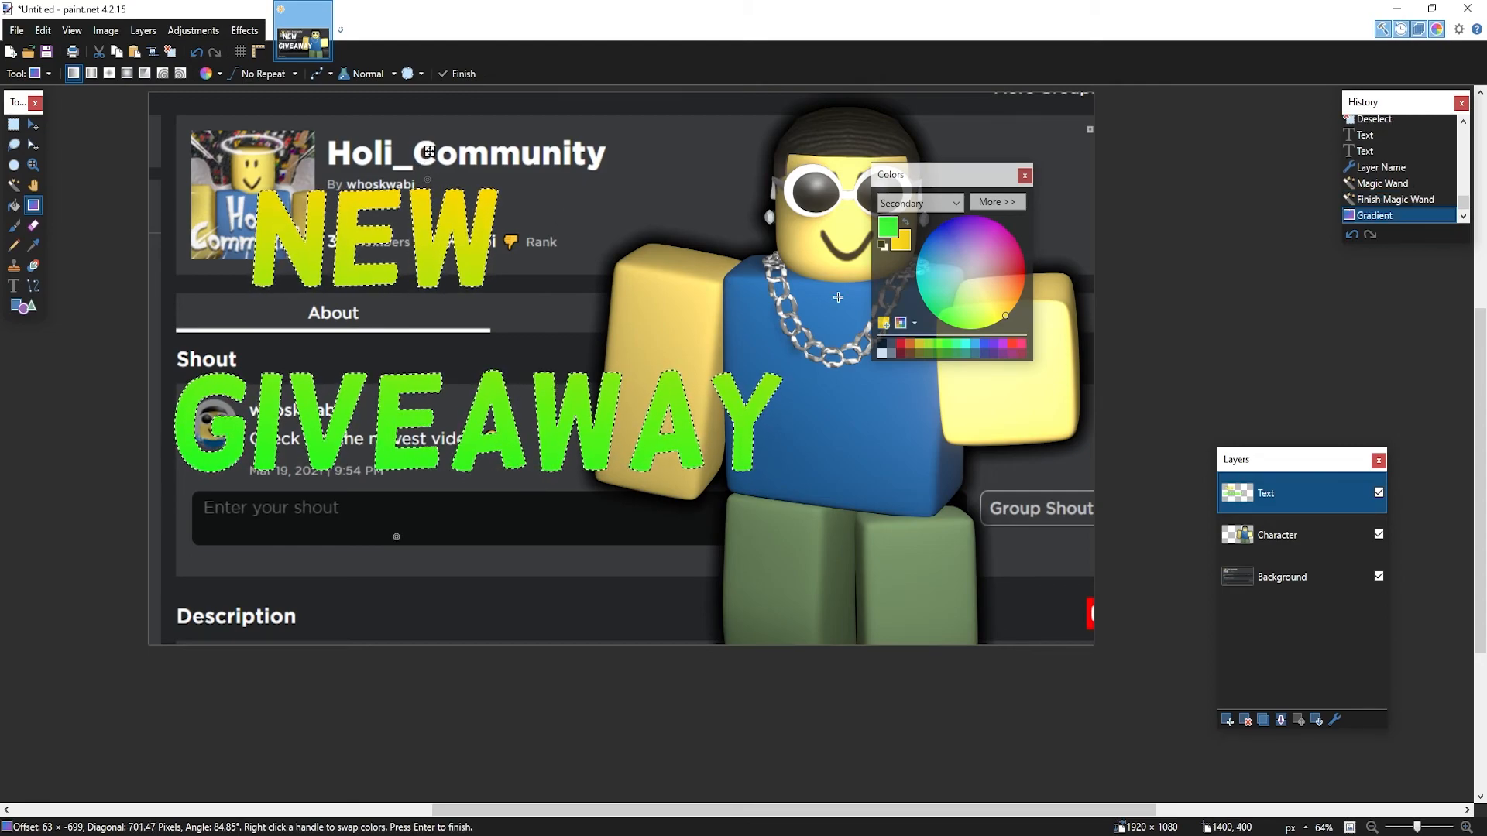
left_click(14, 145)
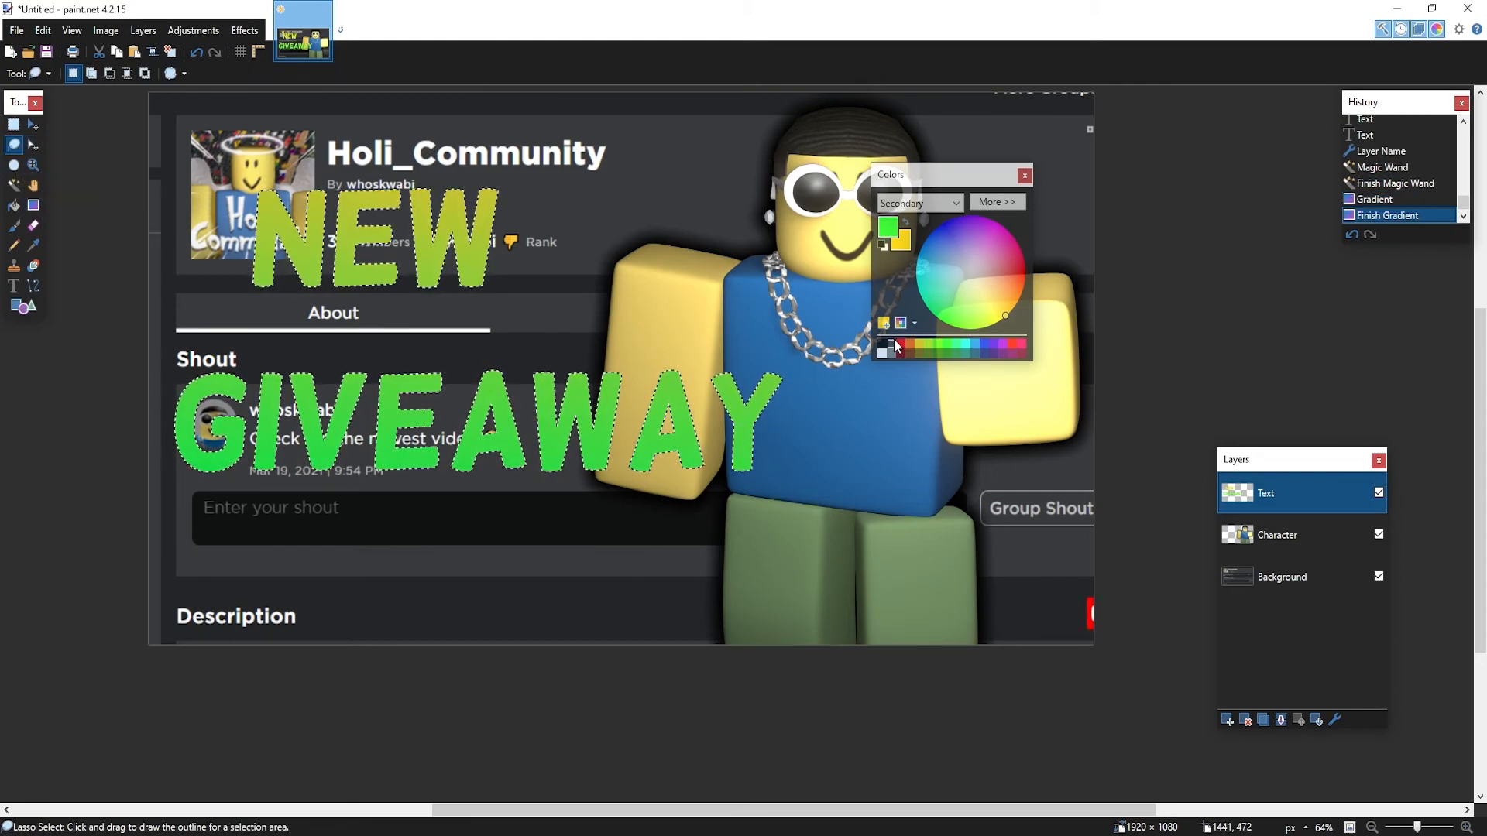
left_click(491, 276)
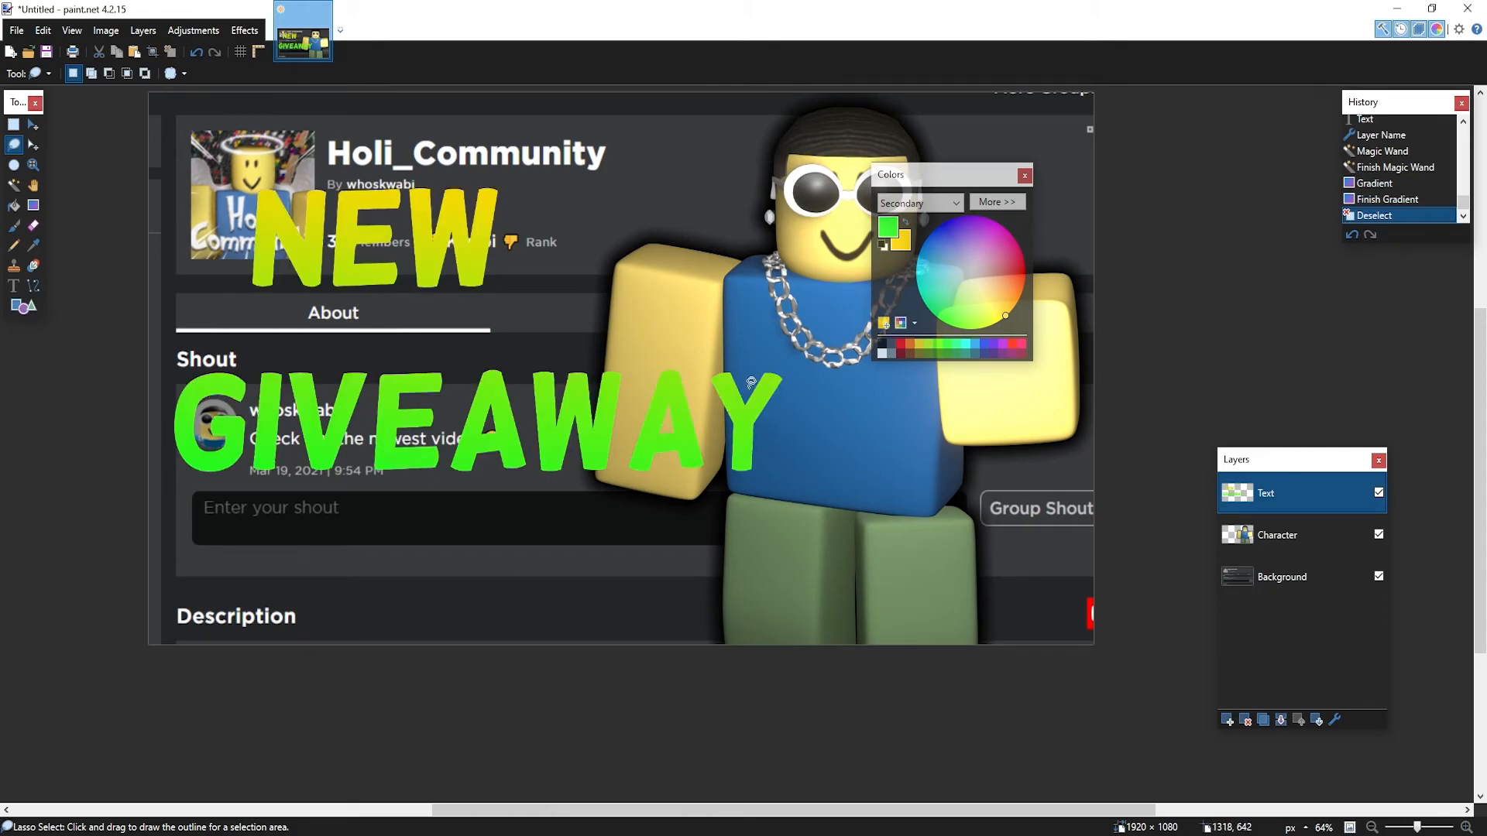
Add a drop shadow to the NEW GIVEAWAY text
left_click(245, 30)
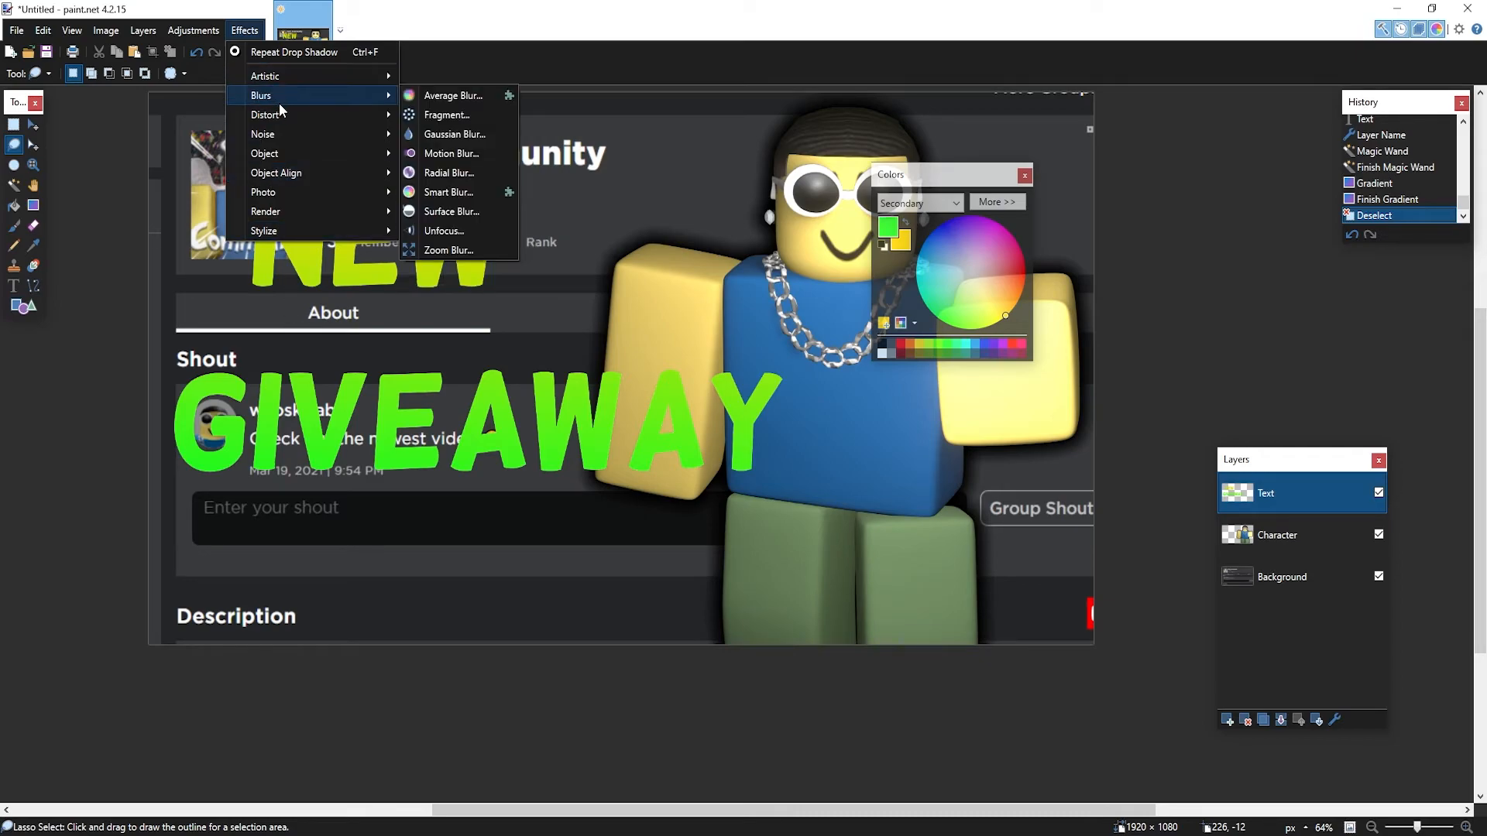
mouse_move(322, 154)
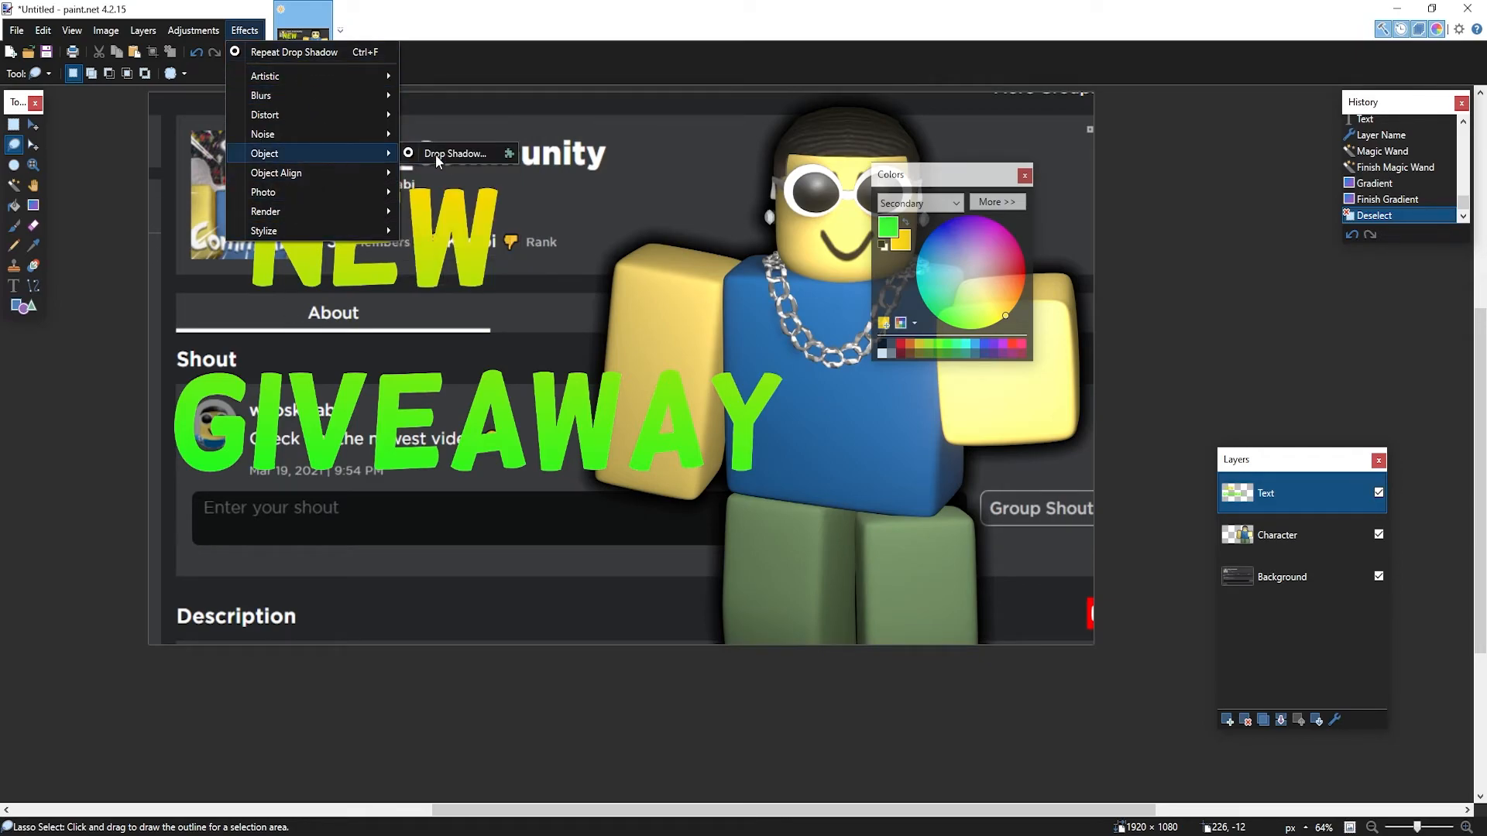
left_click(422, 154)
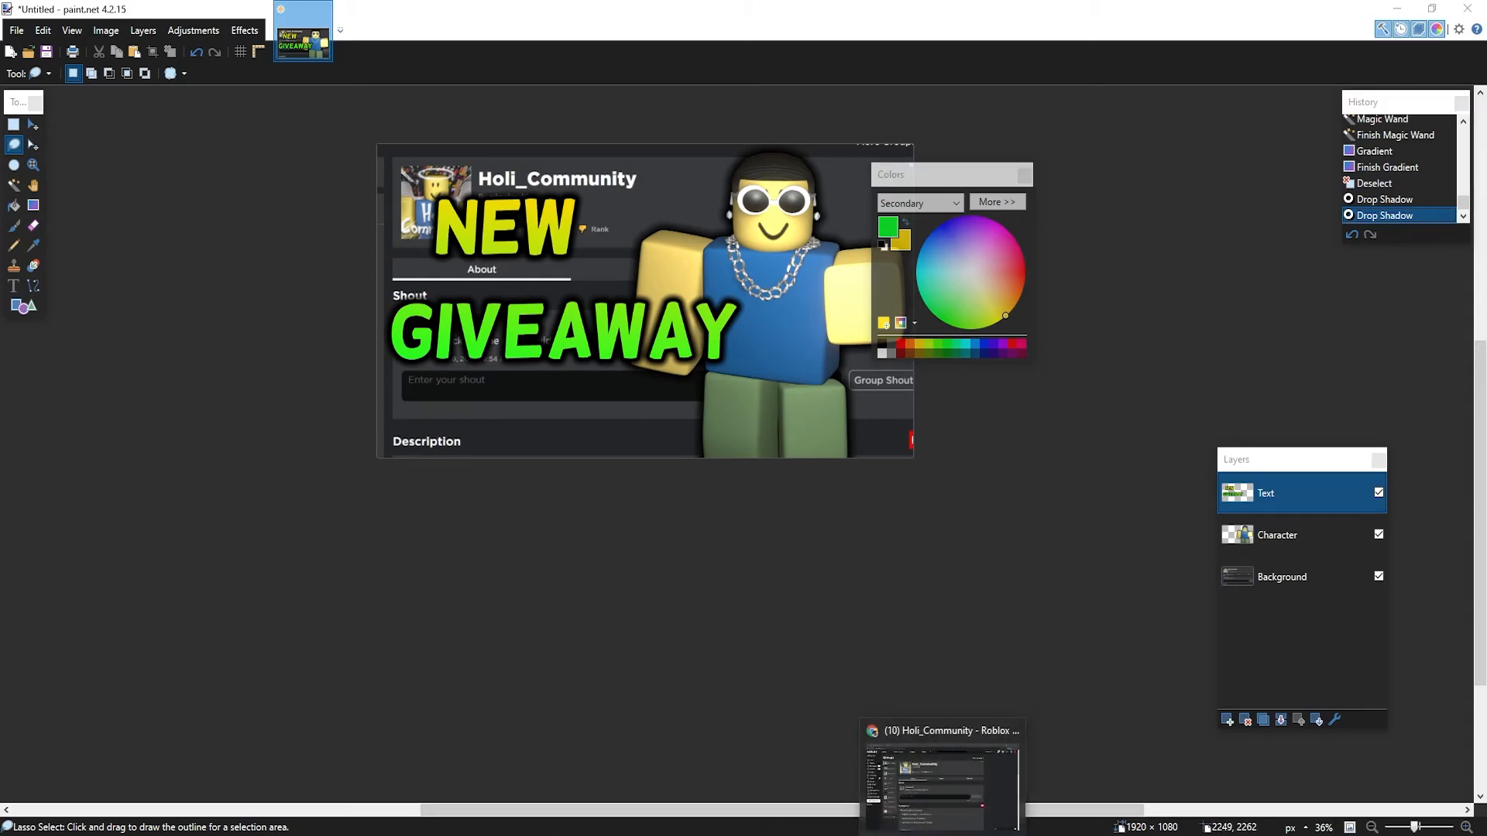
left_click(945, 782)
Search Google Images for 'anime zoom' filtered to transparent colour
key("ctrl+t")
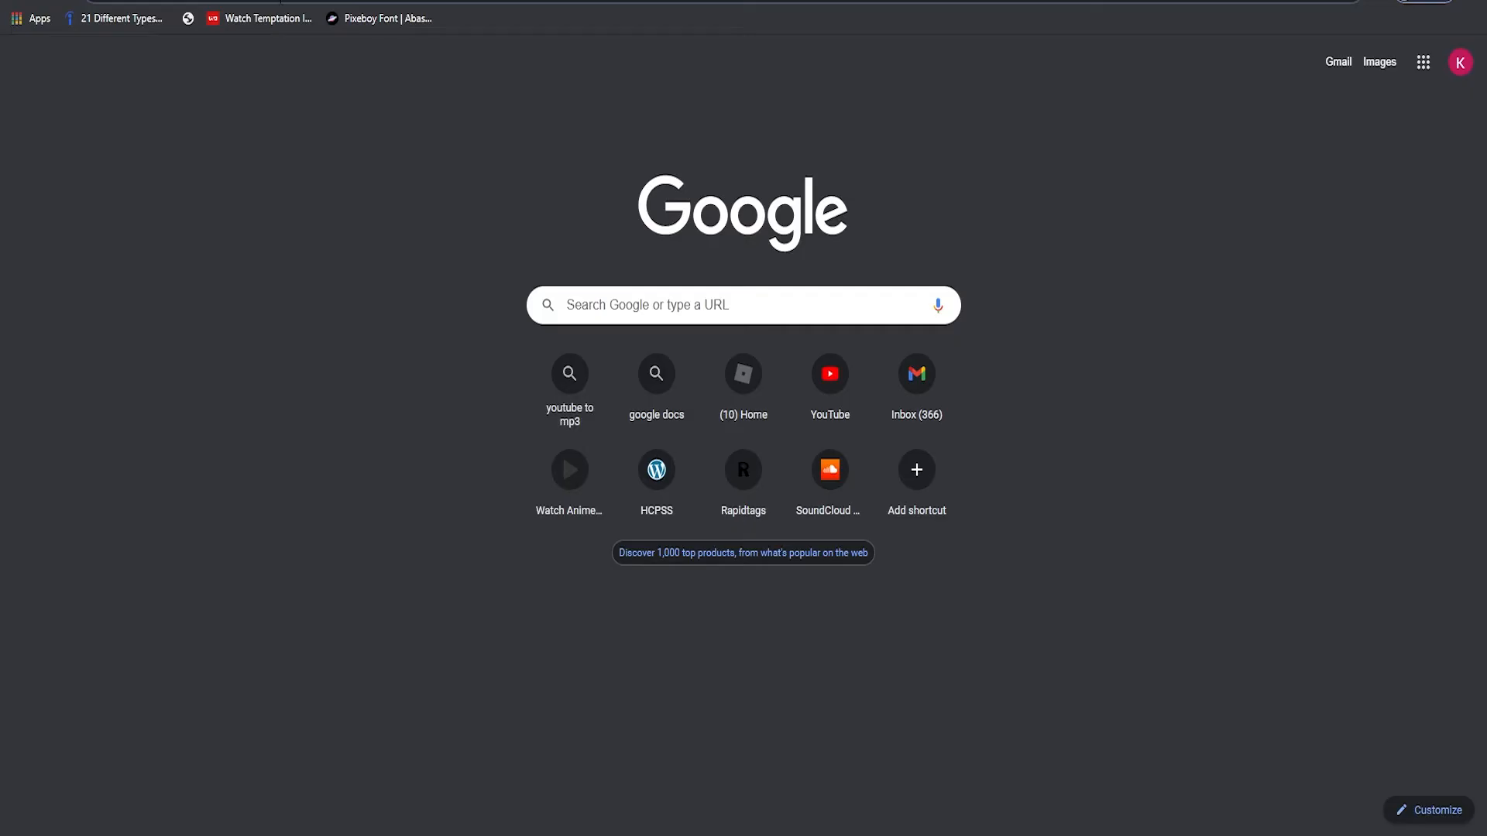
type("aniem zoom")
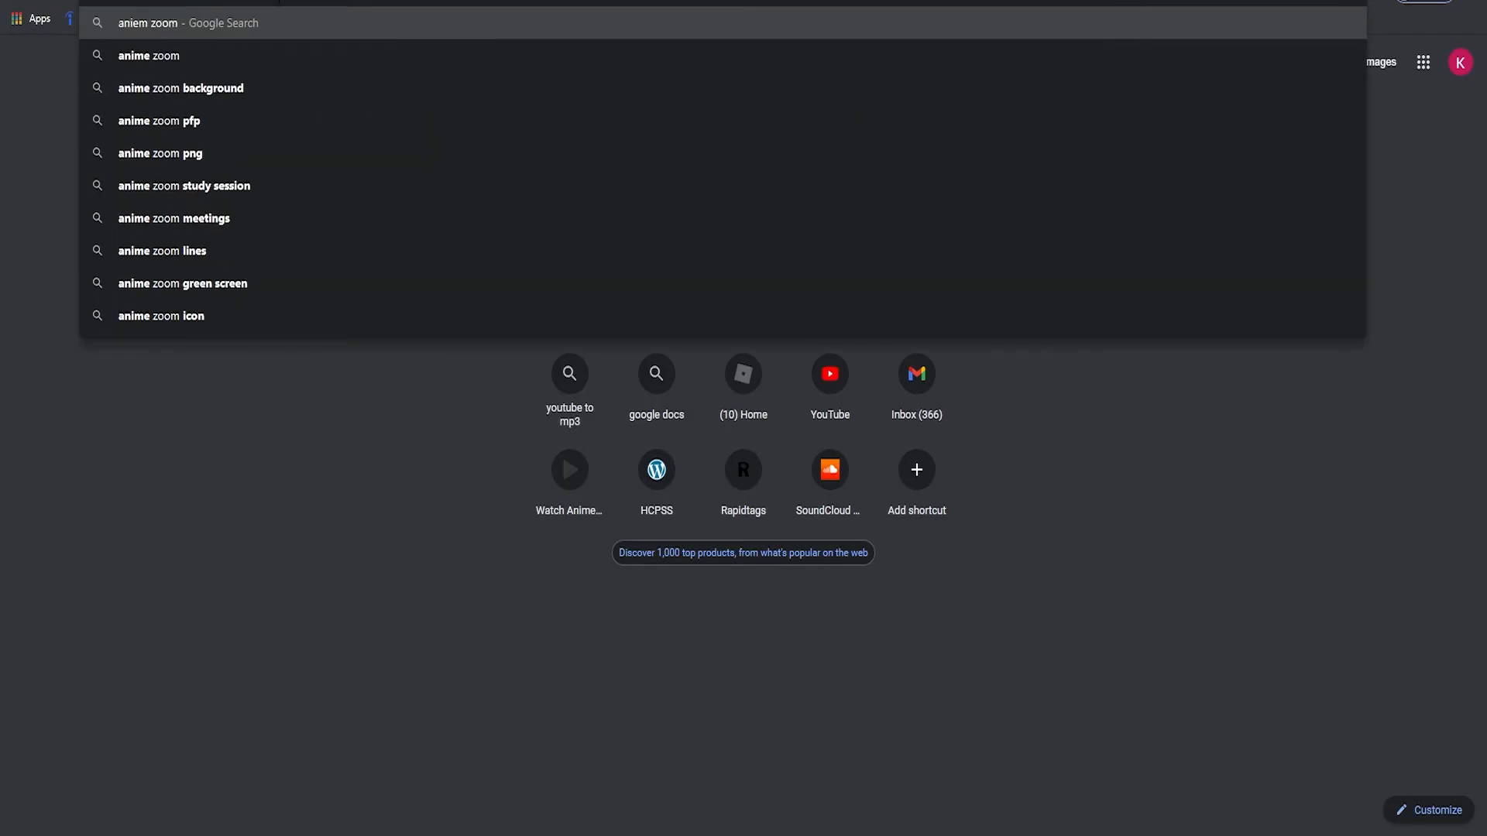
key("Return")
left_click(165, 71)
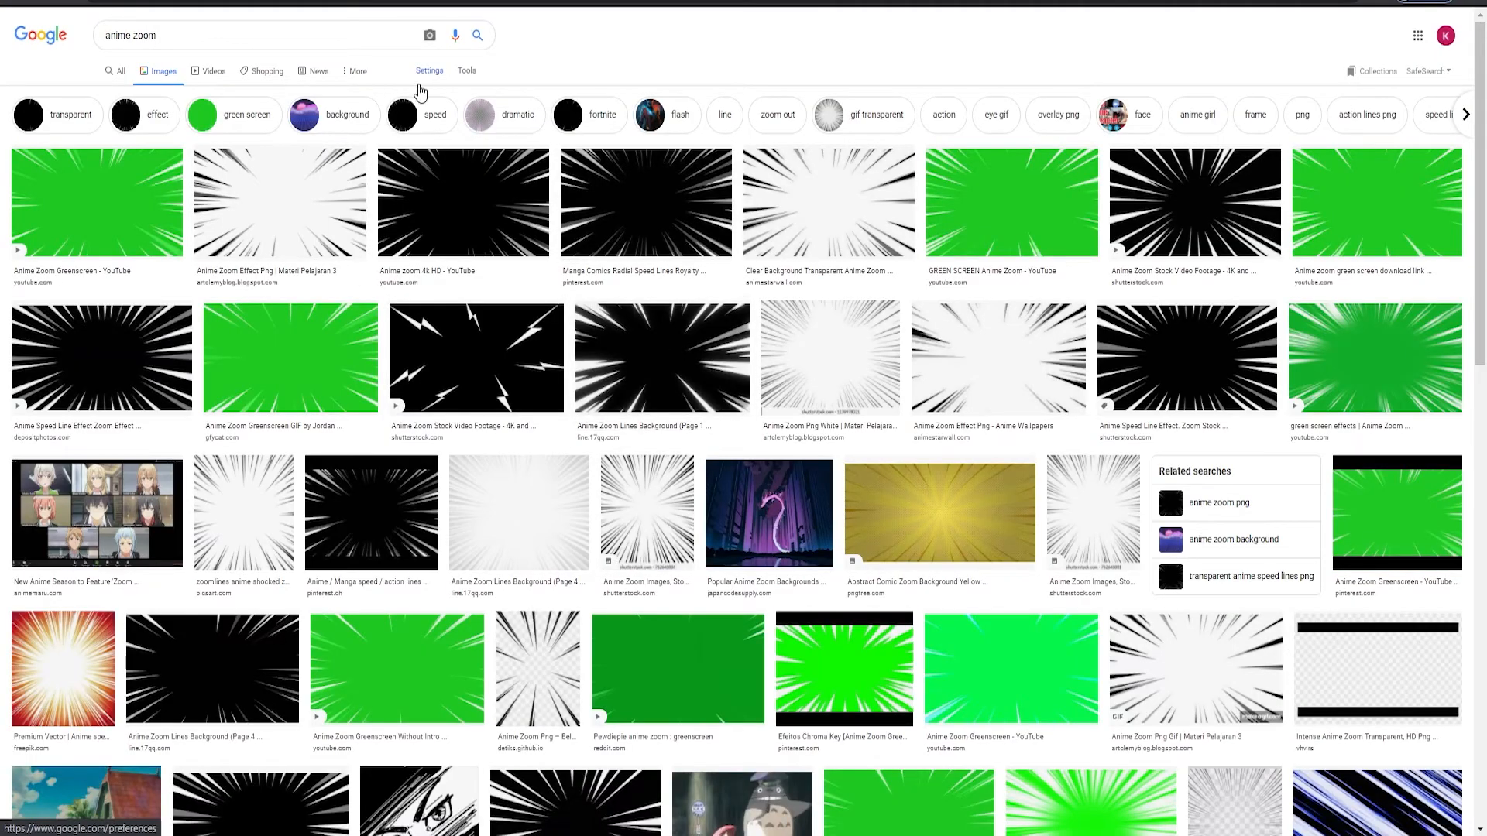
left_click(467, 71)
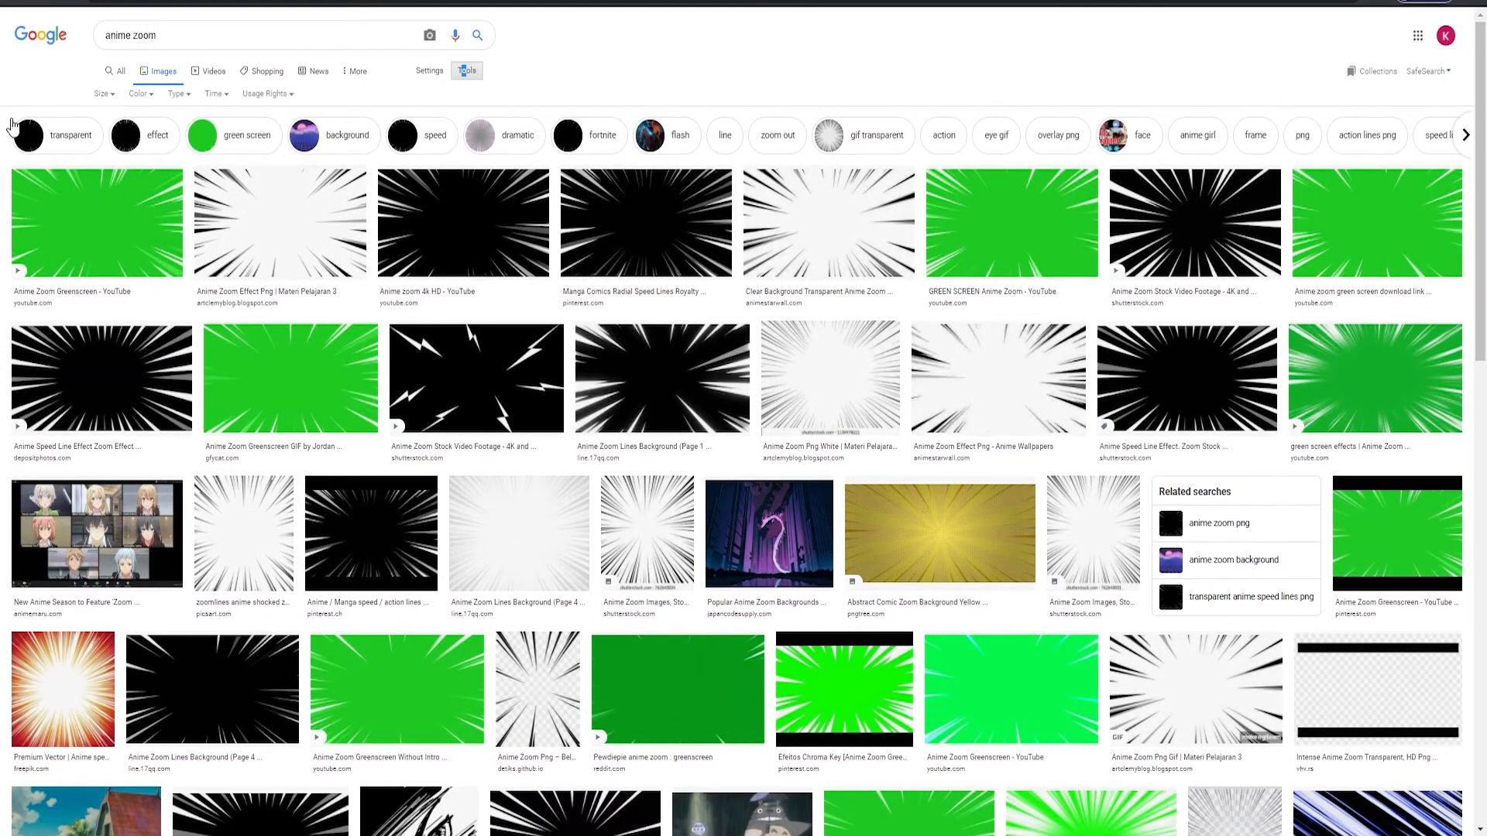
left_click(136, 95)
left_click(151, 159)
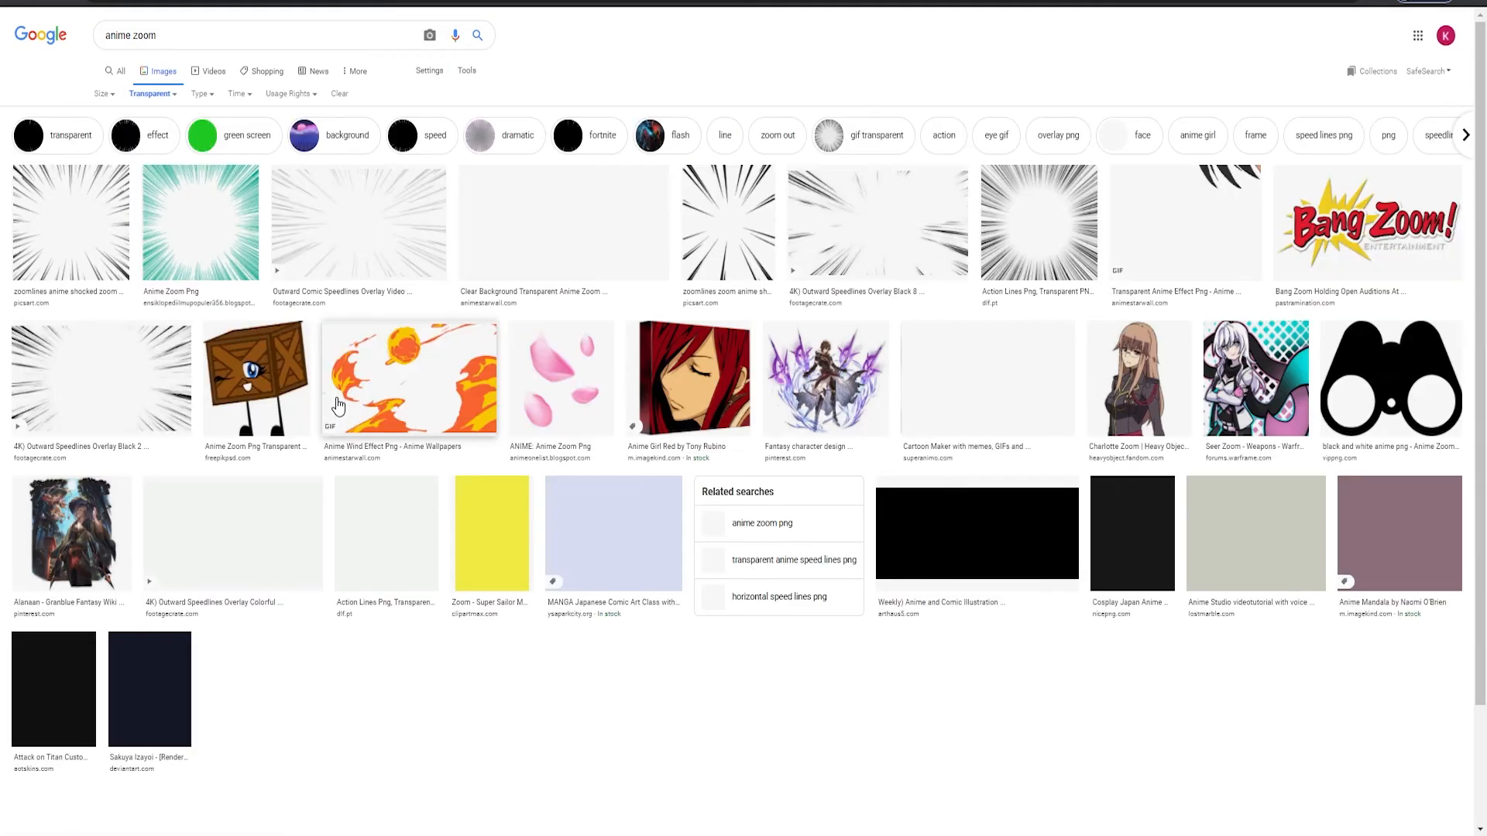
Copy the comic speedlines overlay image and return to paint.net
left_click(375, 255)
right_click(1270, 233)
right_click(1130, 231)
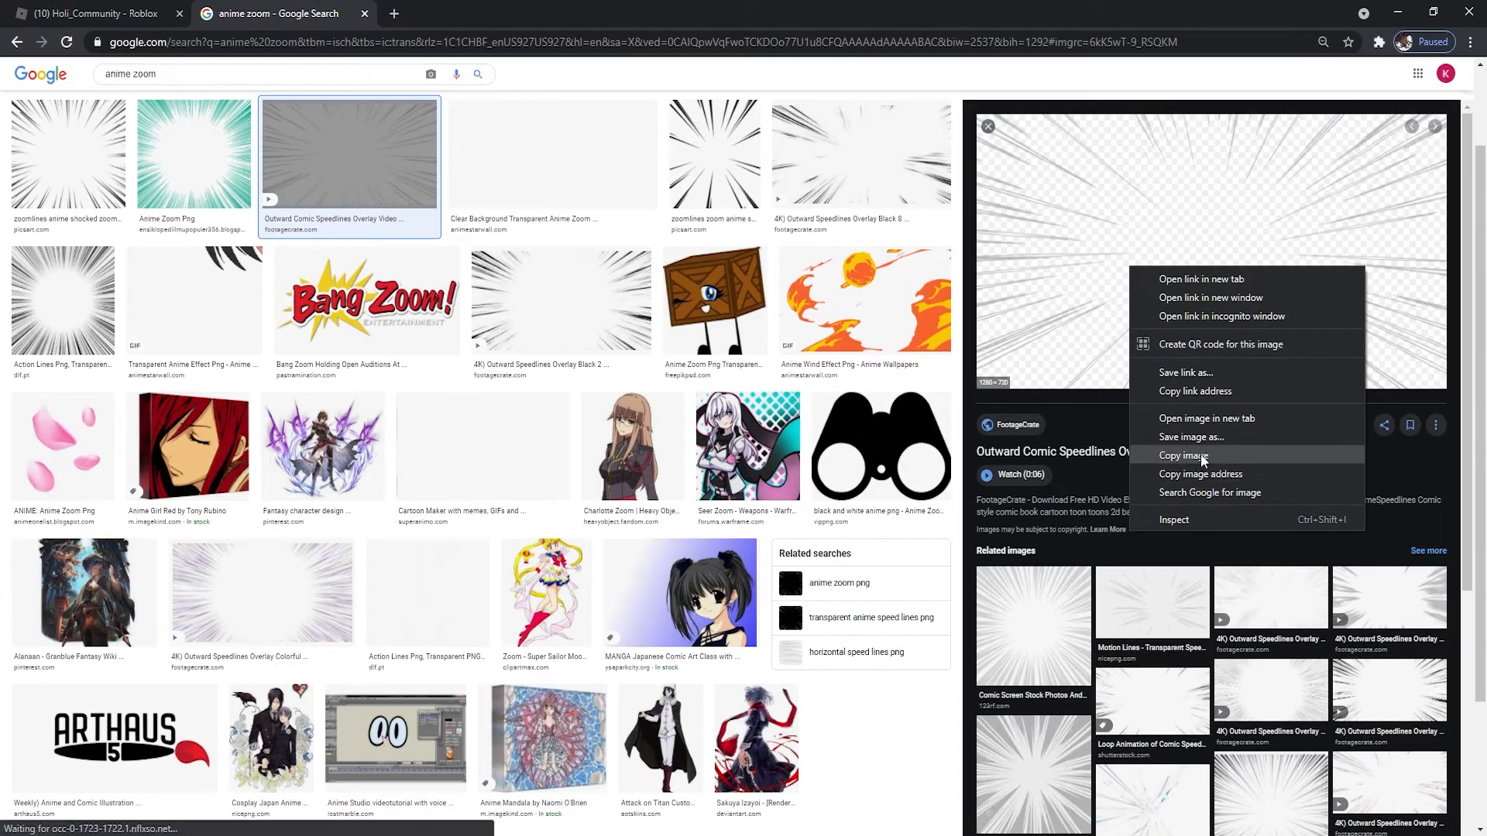
left_click(1184, 456)
key("alt+Tab")
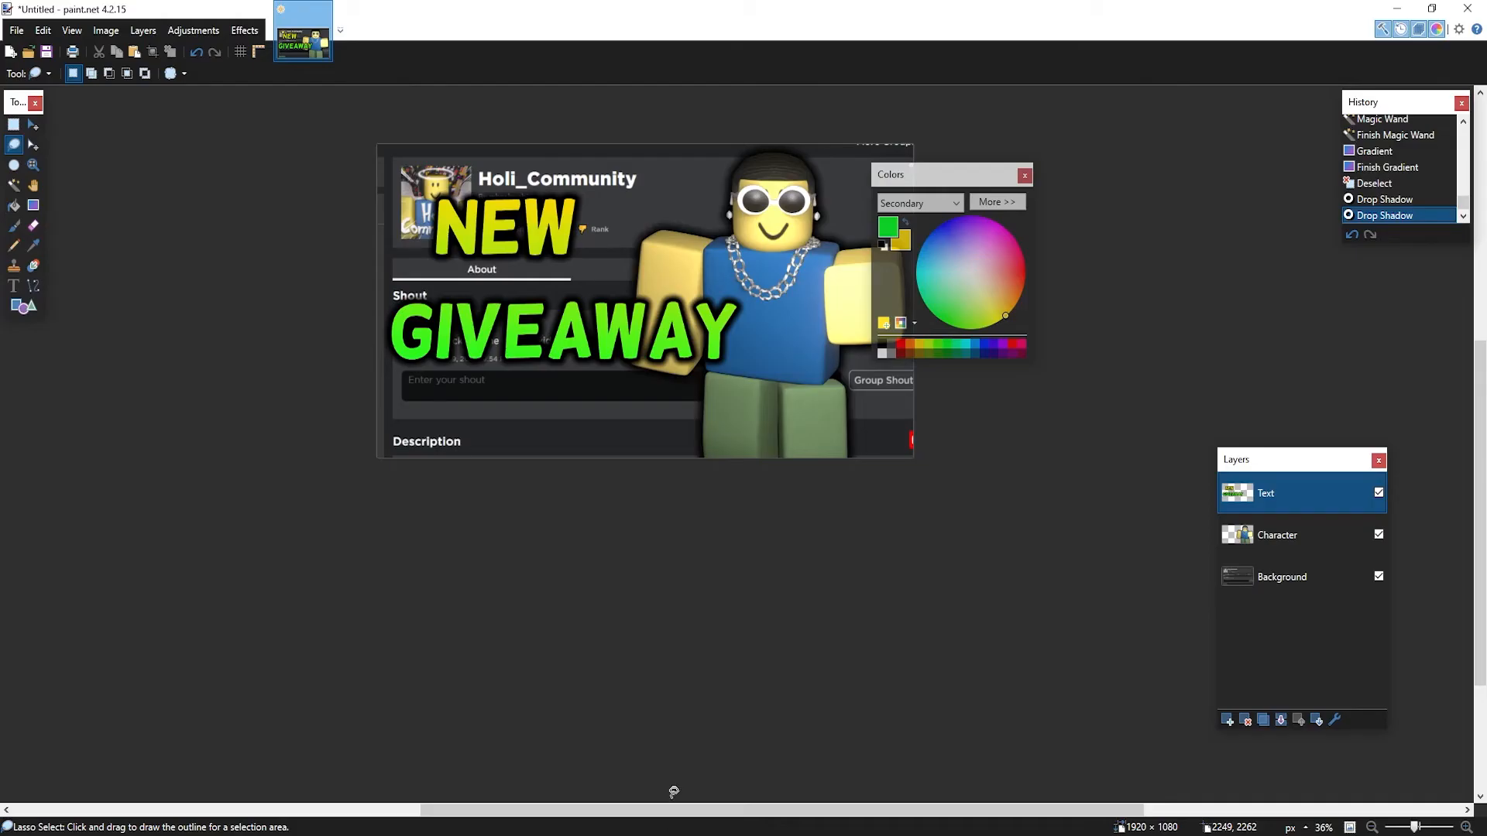
Paste the speed lines onto a new Layer 4 and enlarge them to cover the canvas
left_click(1226, 722)
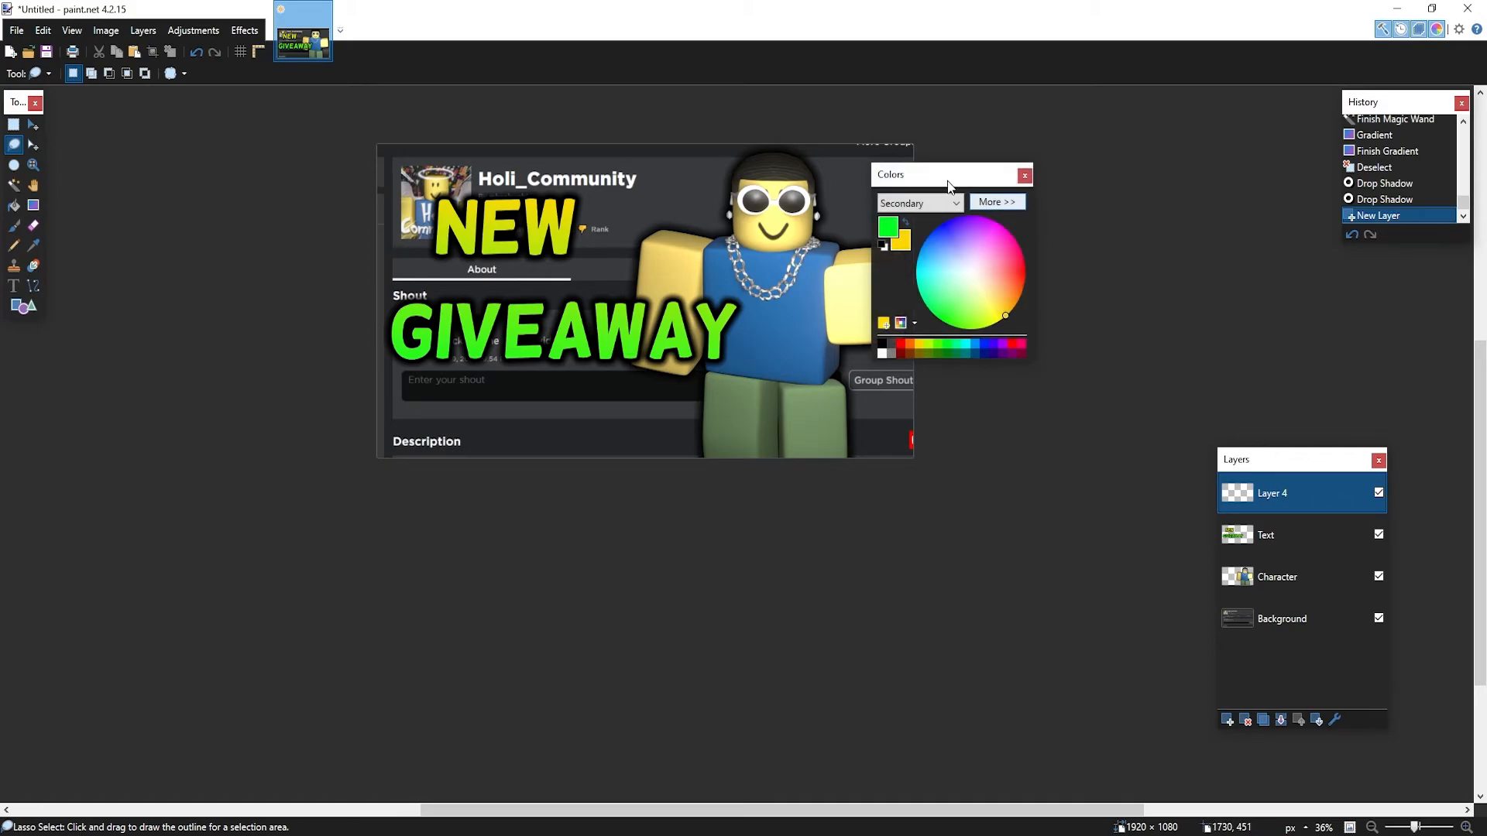
left_click_drag(894, 177, 1235, 164)
key("ctrl+v")
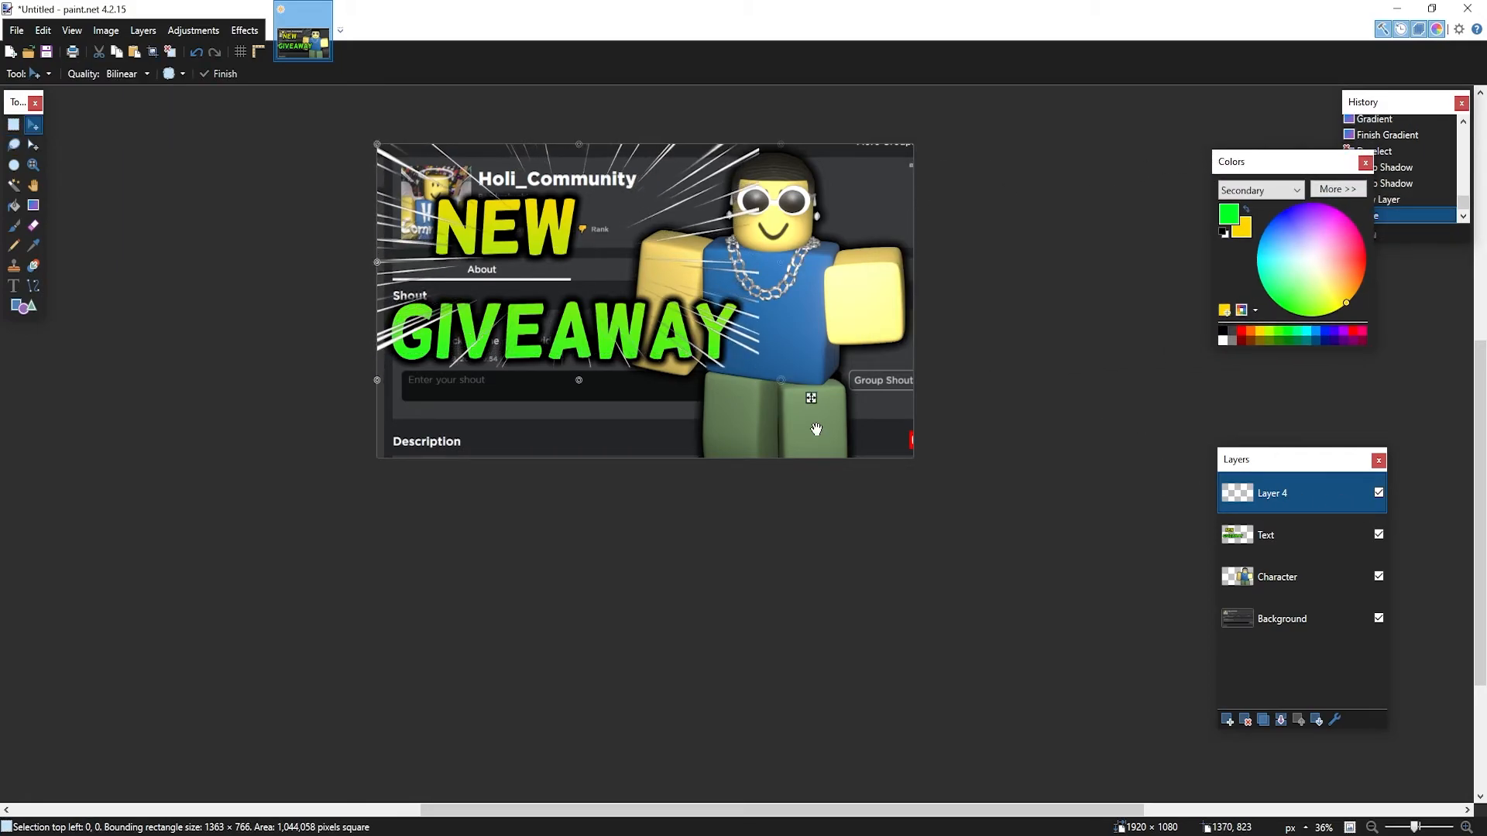
left_click_drag(979, 541, 1042, 606, "shift")
left_click_drag(953, 435, 917, 406)
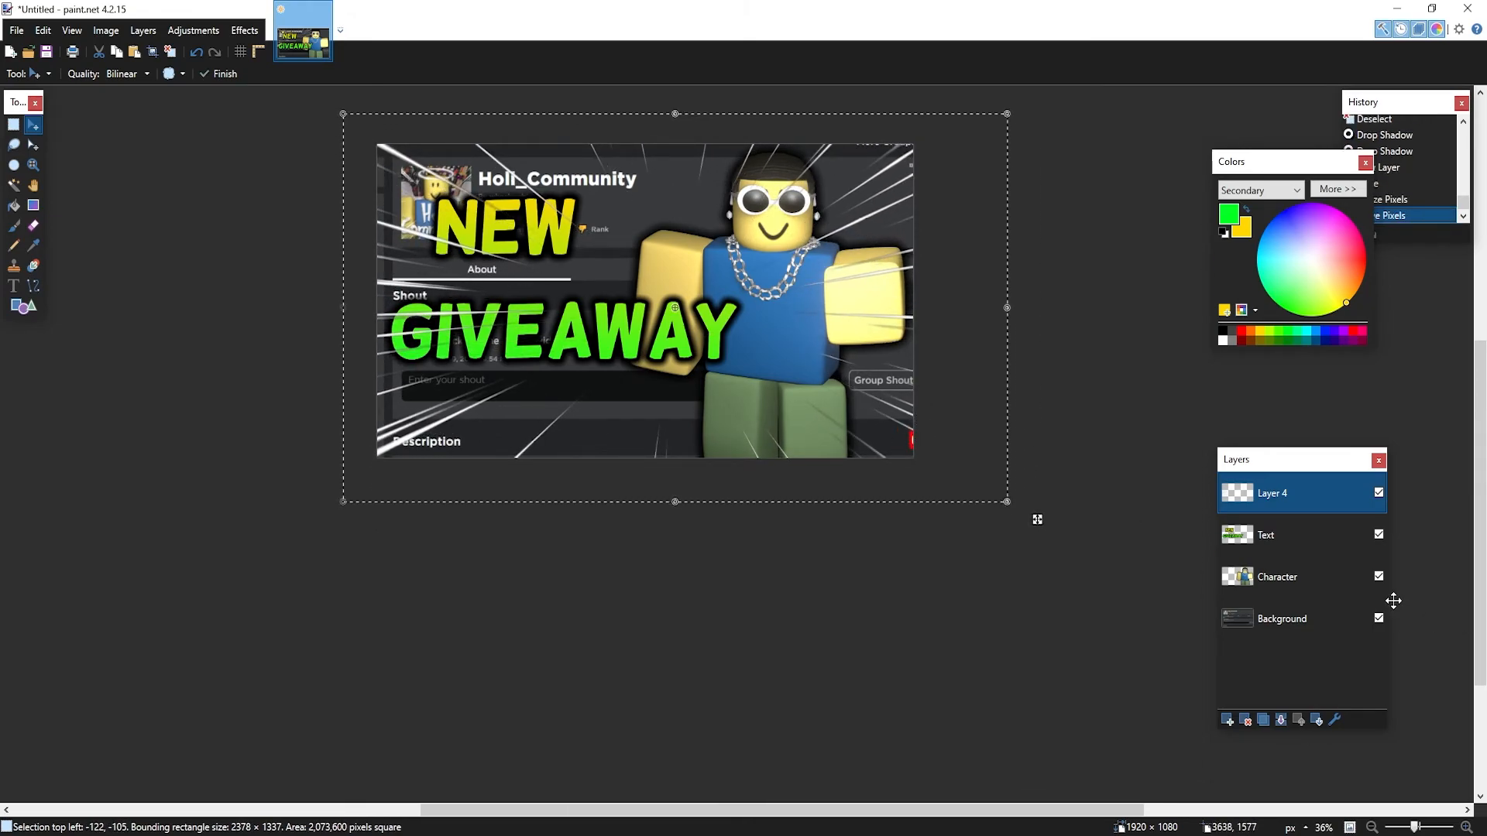
Move the Text layer above the speed lines and deselect
left_click(1312, 543)
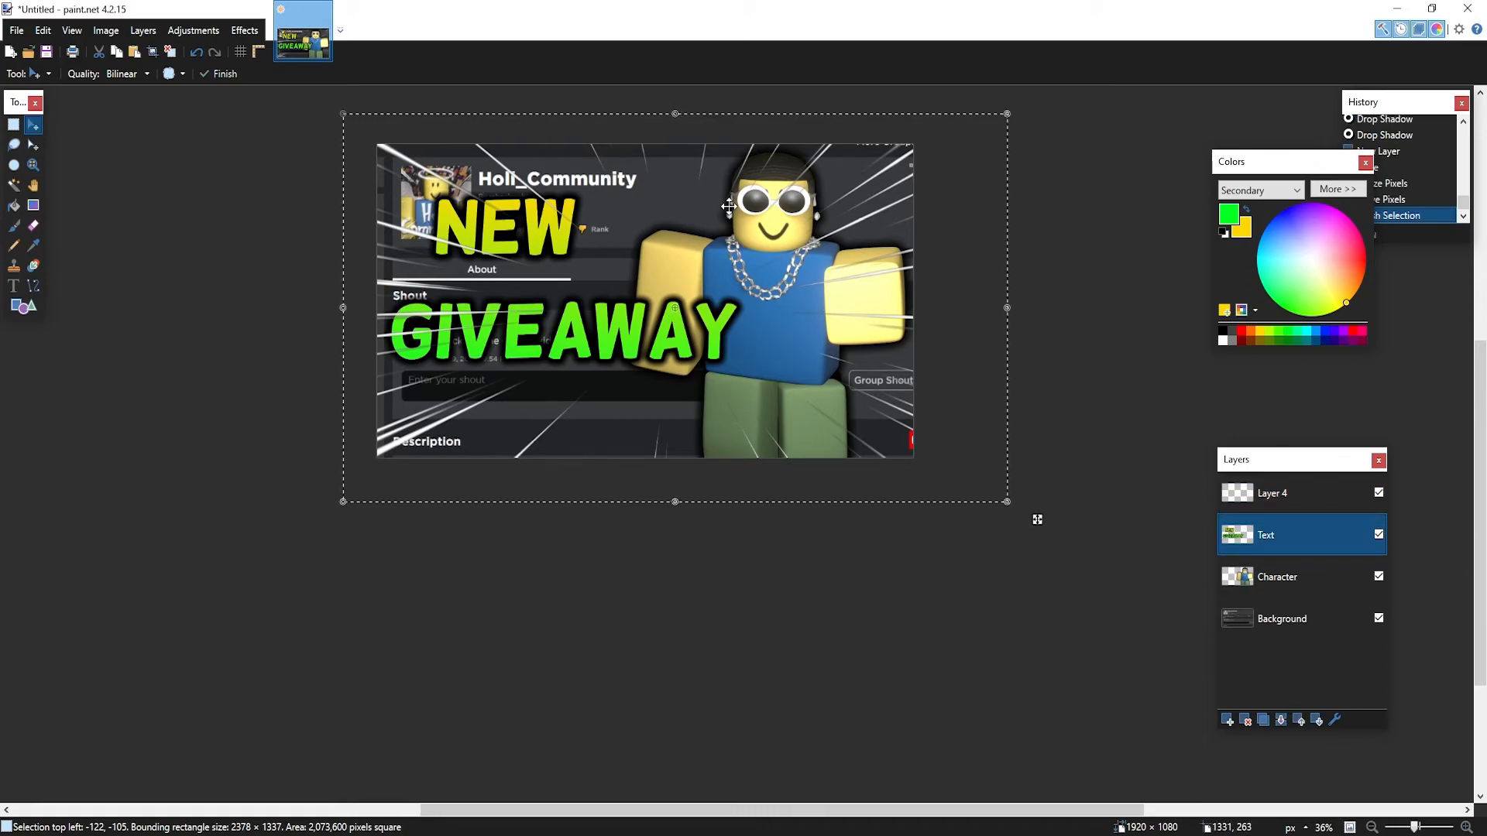
left_click_drag(1265, 540, 1274, 488)
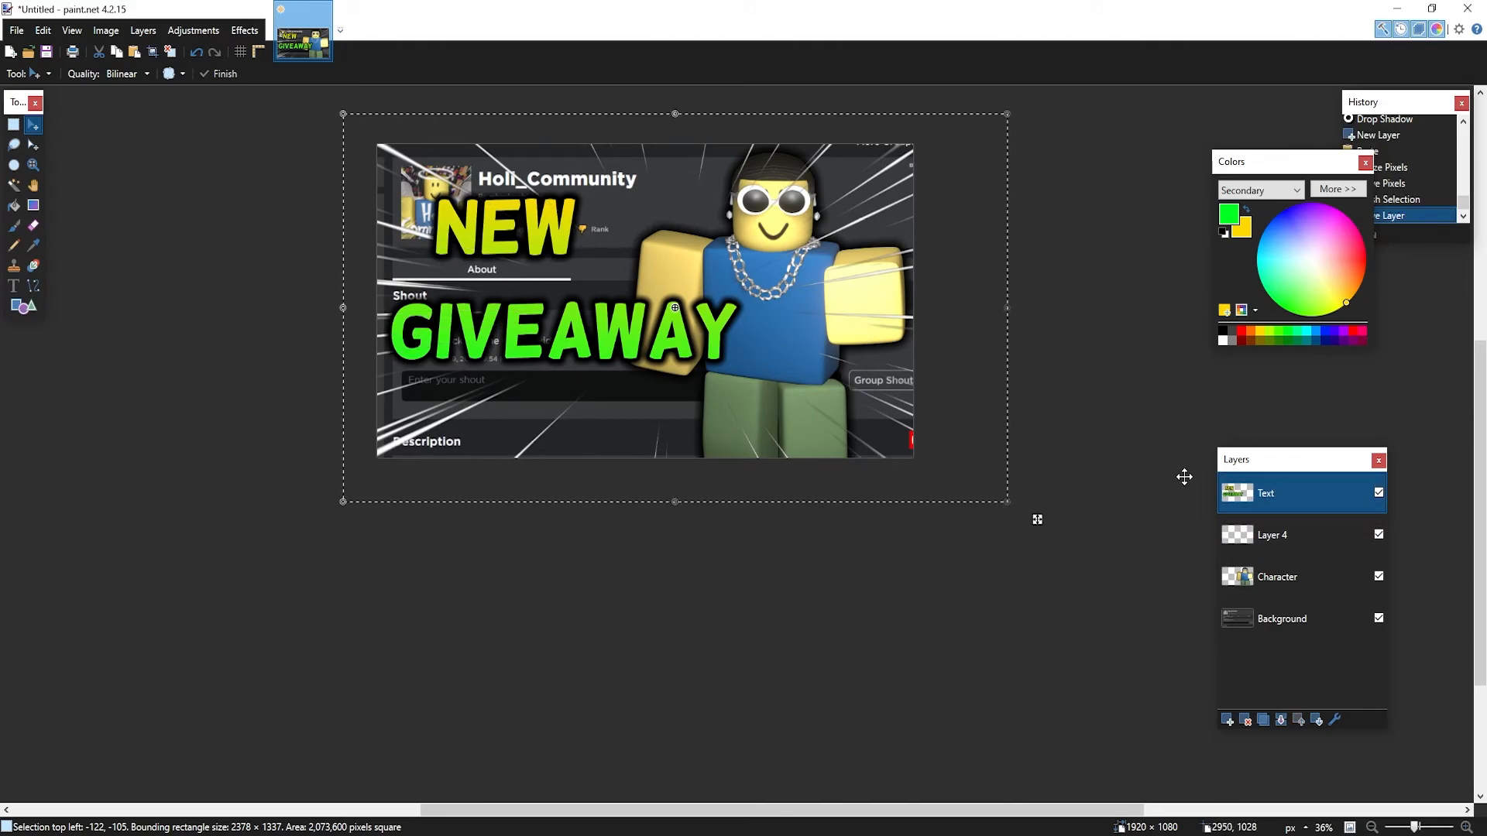
key("ctrl+d")
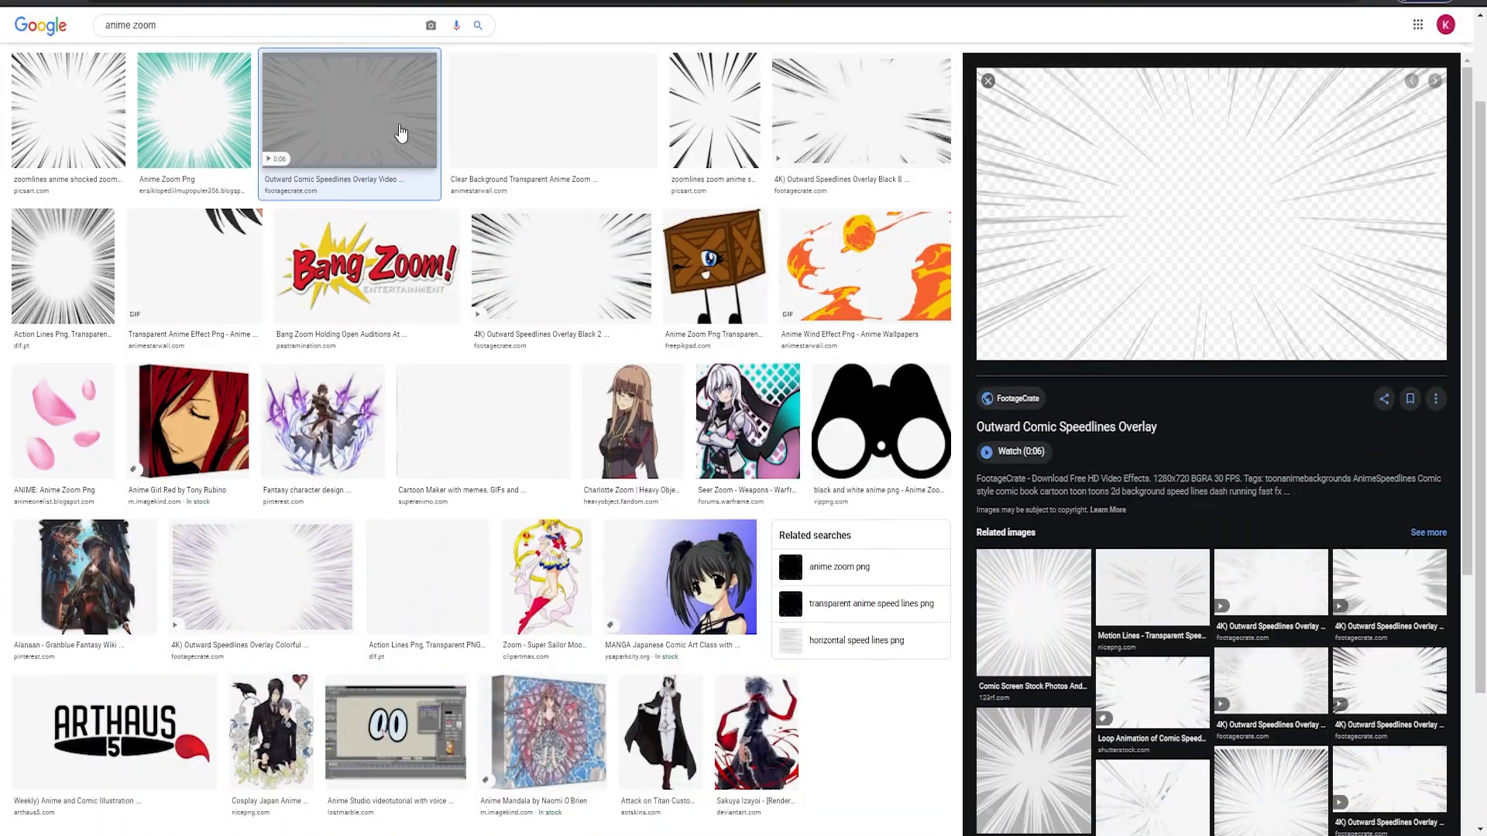
Search Google Images for 'smoke', filtered to transparent images
scroll(401, 133, "up", 2)
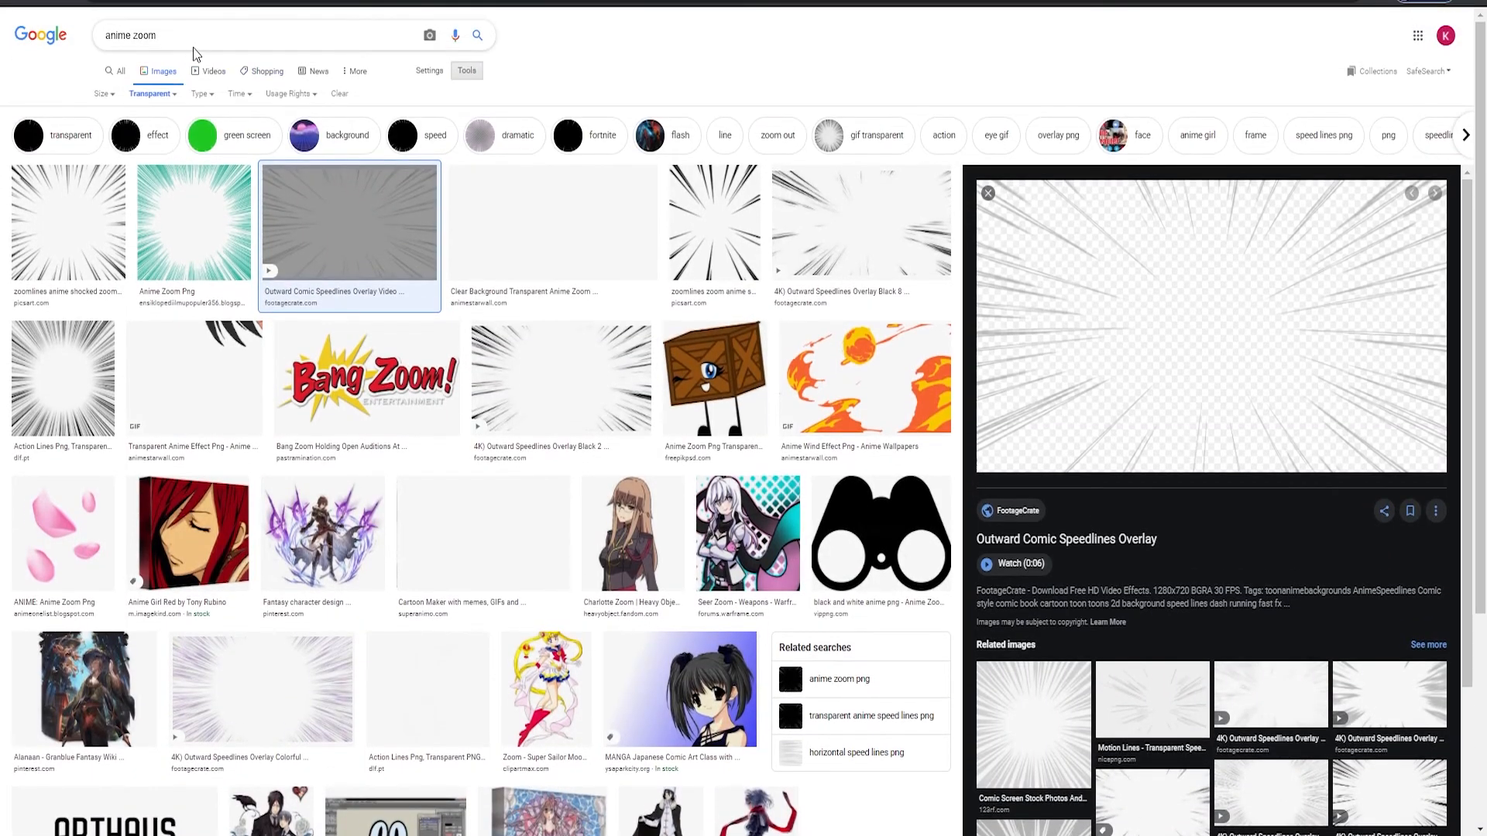
left_click(194, 46)
key("ctrl+a")
key("BackSpace")
type("smoke")
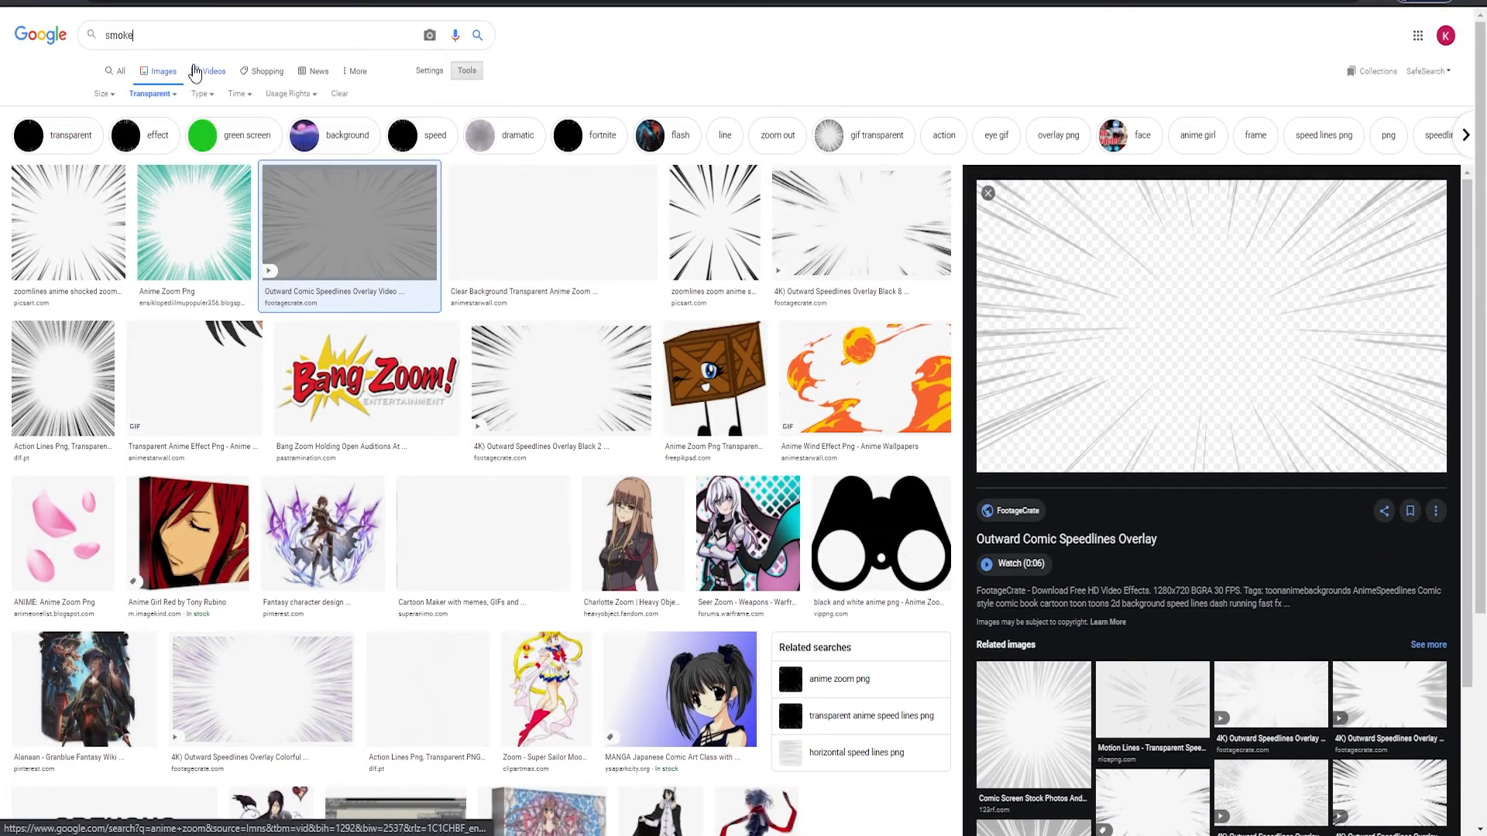
key("Return")
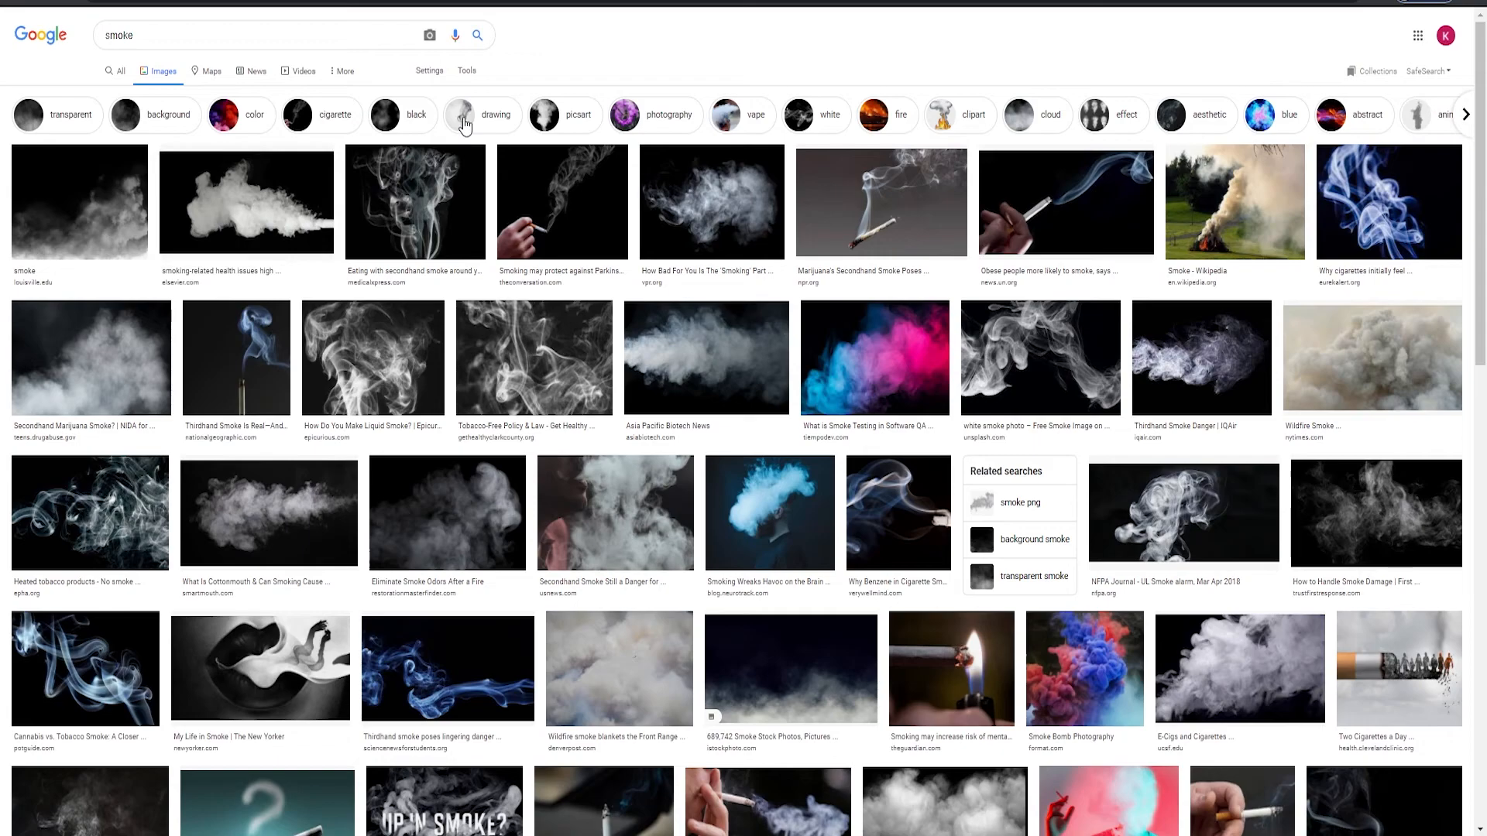
left_click(466, 71)
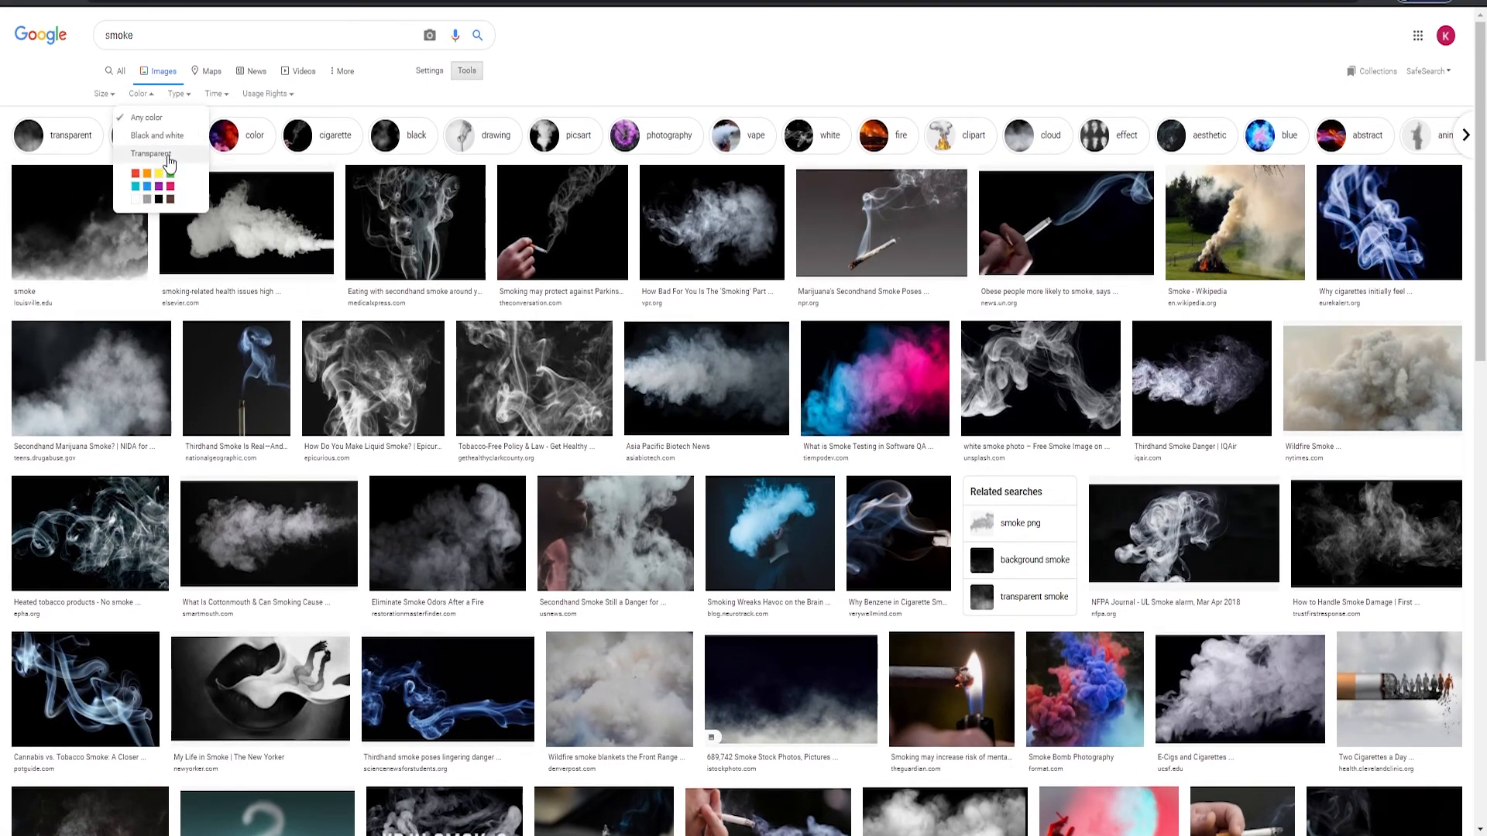
left_click(155, 153)
Copy the first transparent smoke image and return to paint.net
left_click(59, 287)
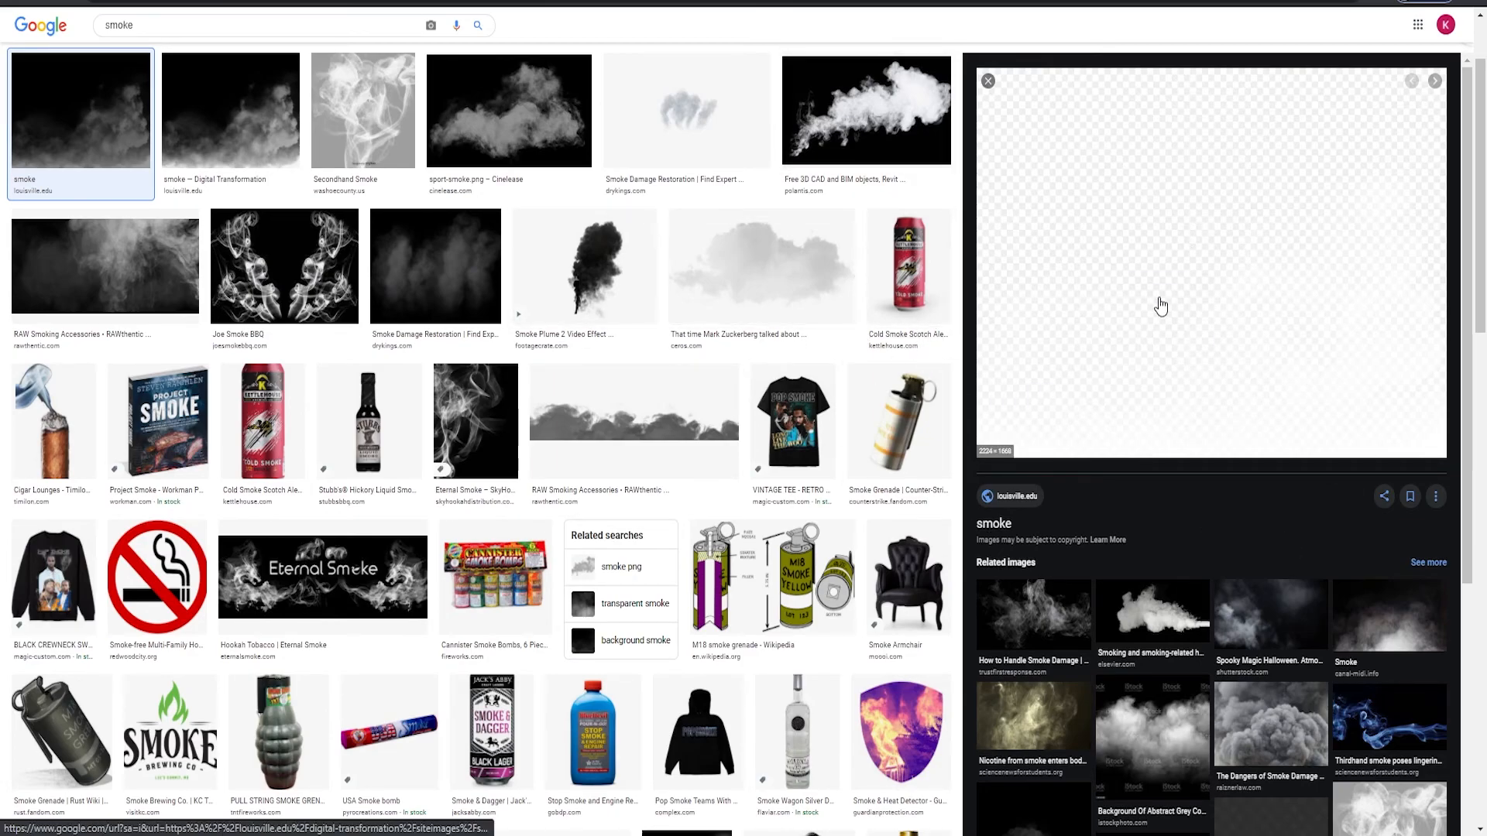
right_click(1222, 233)
left_click(1283, 426)
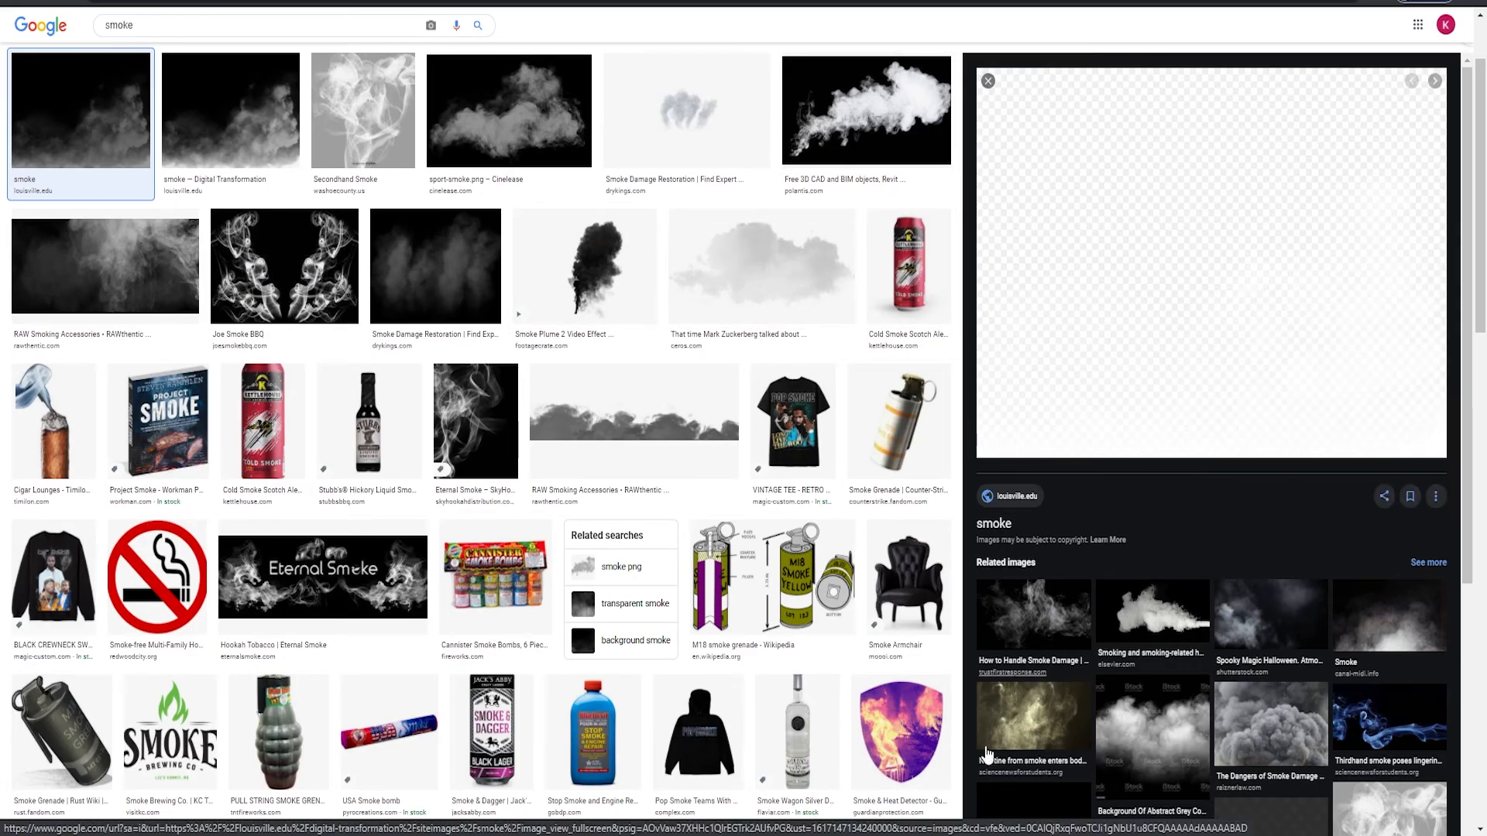
key("F11")
key("alt+Tab")
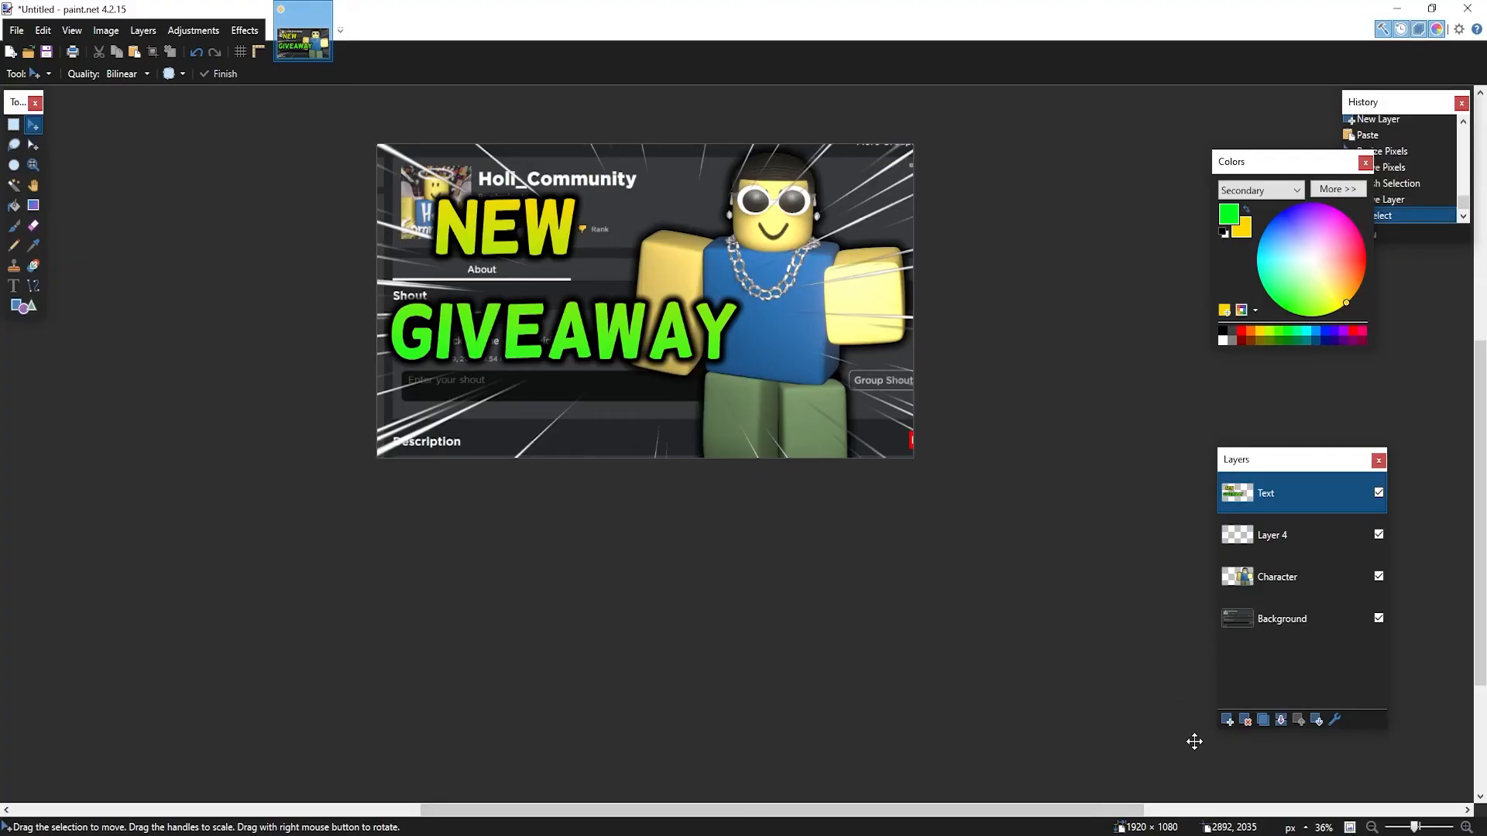
Add a new layer below Text, naming the speed-lines layer 'Zoom' and the new layer 'Smoke'
left_click(1223, 718)
left_click_drag(1280, 499, 1308, 538)
left_click(1259, 574)
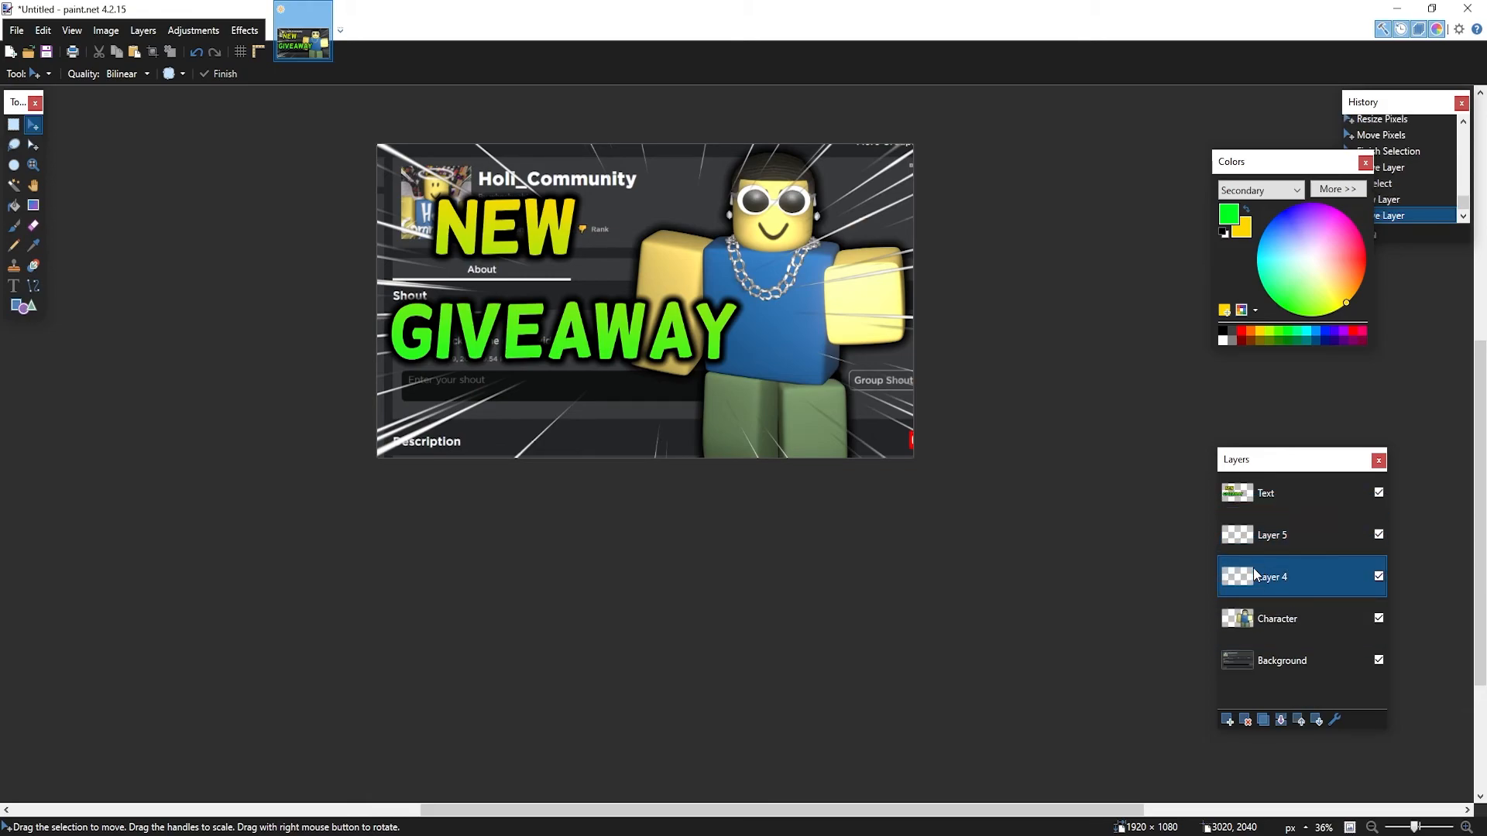
double_click(1284, 579)
type("Zoom")
key("Return")
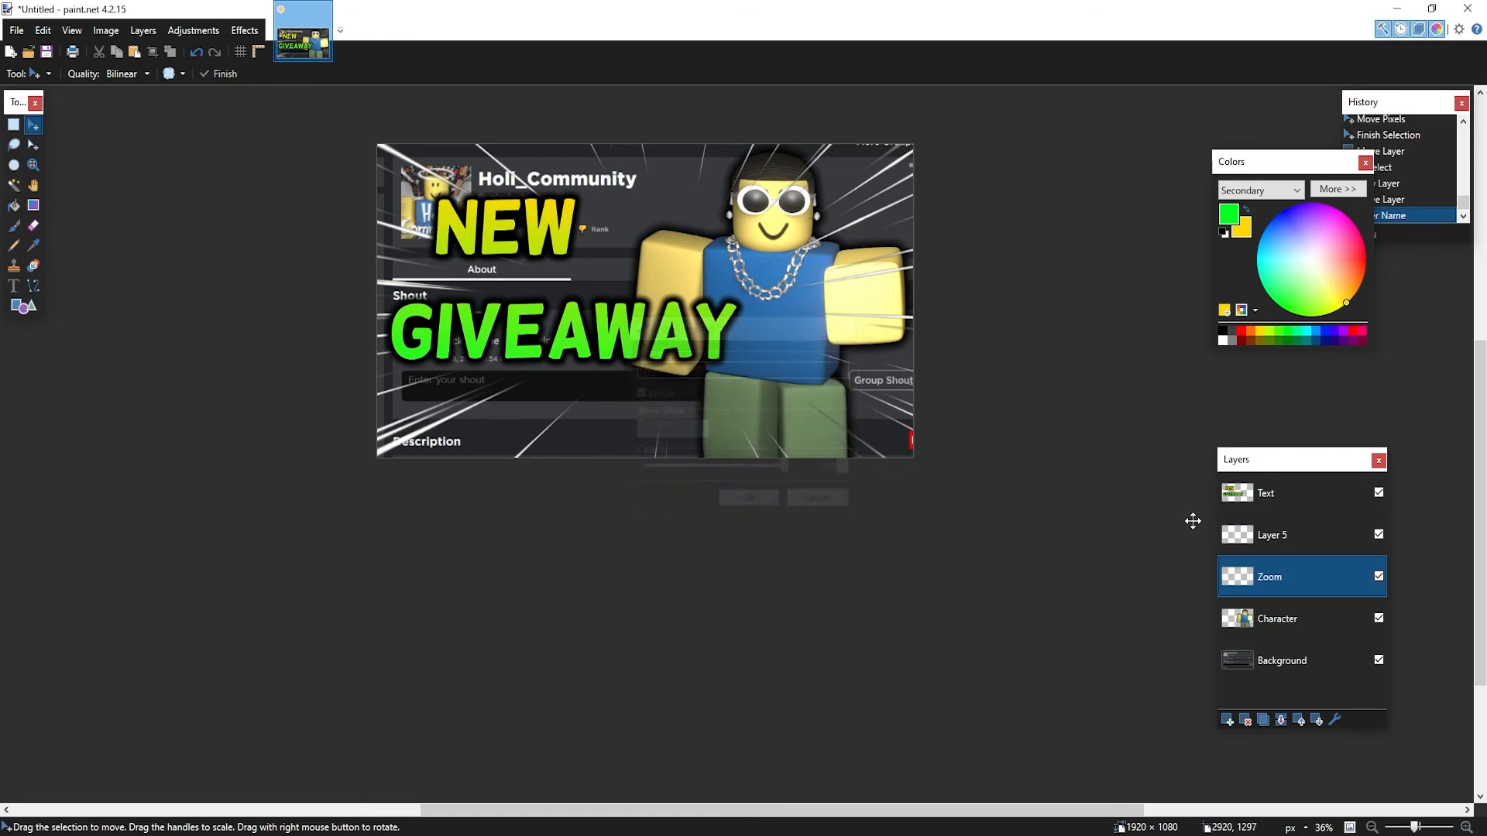
double_click(1294, 540)
type("Sm")
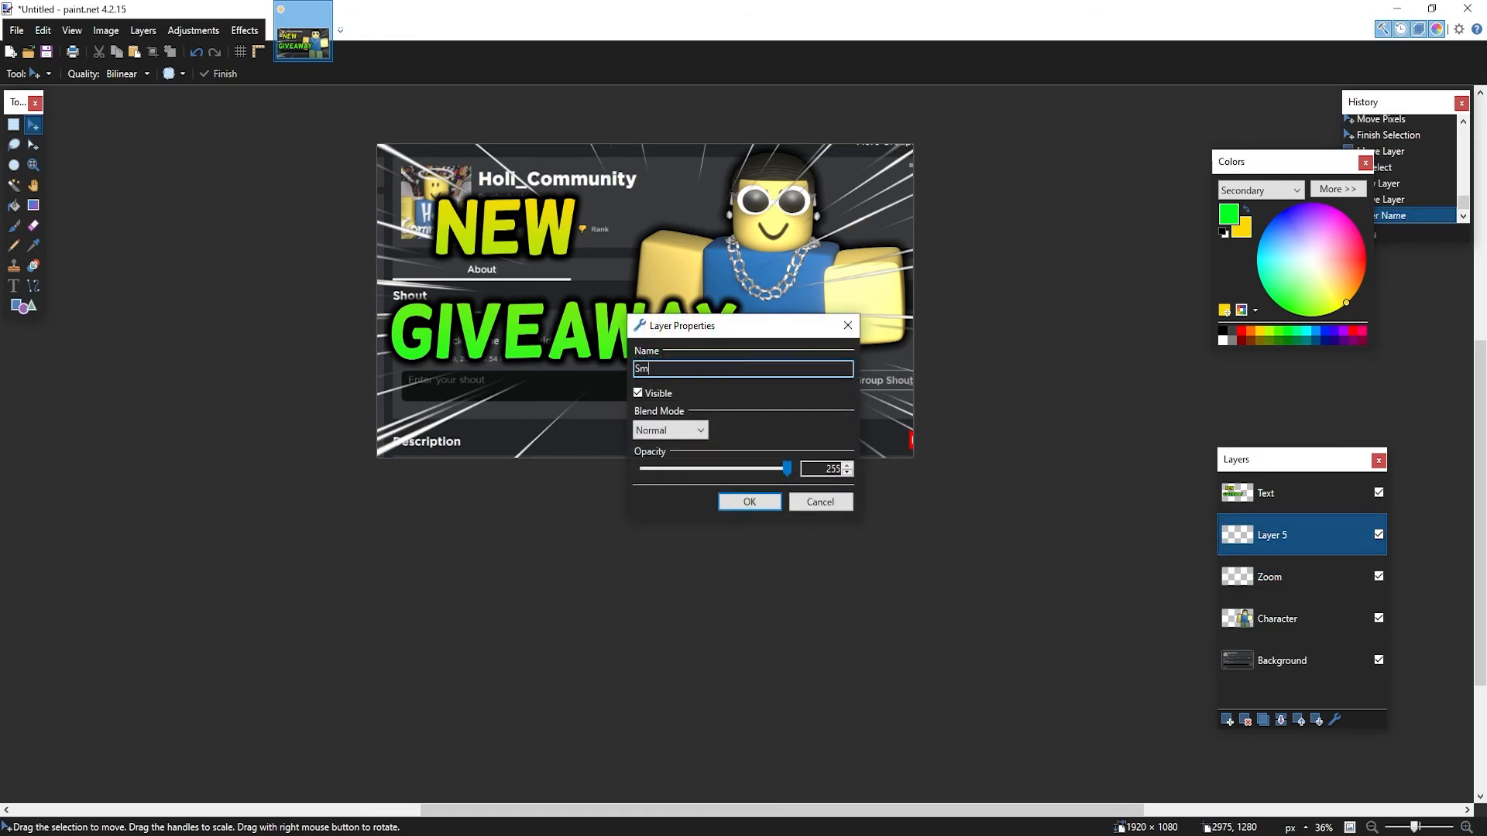
type("oke")
key("Return")
Paste the smoke onto the Smoke layer, keeping canvas size, nudged slightly up-left and kept below Text
key("ctrl+v")
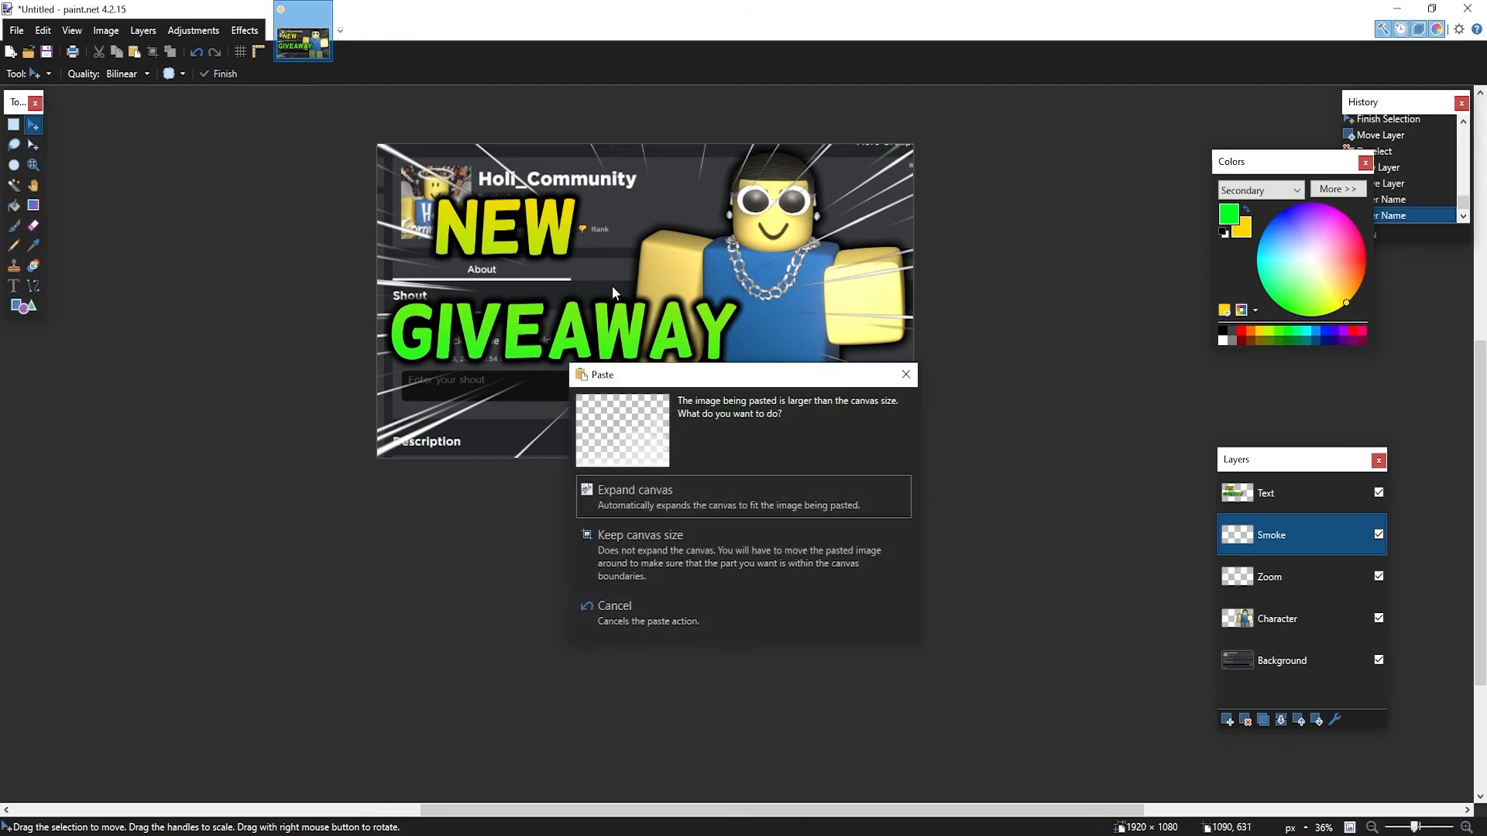
left_click(642, 558)
left_click_drag(759, 419, 740, 404)
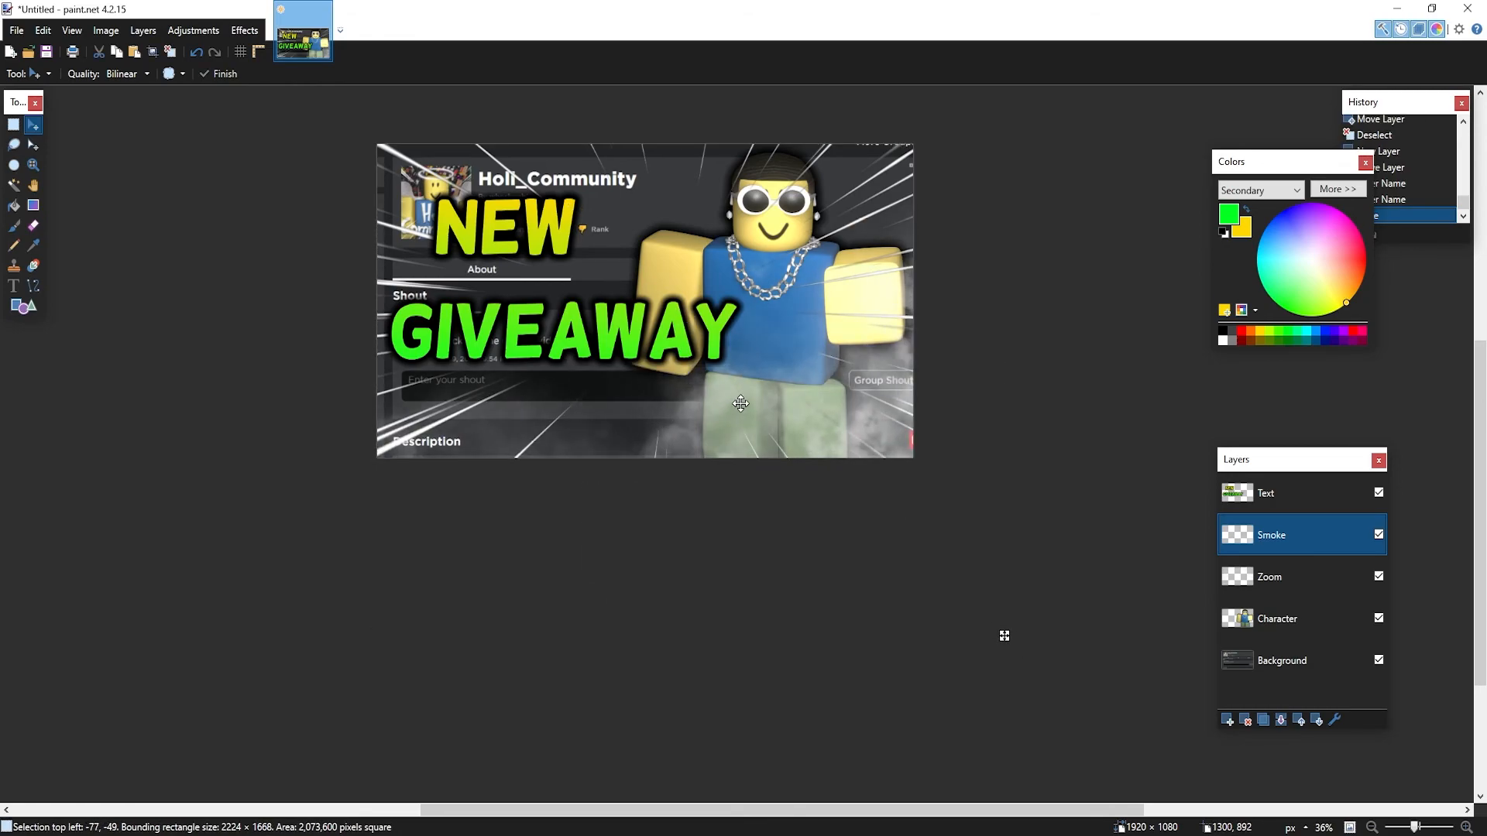
key("ctrl+d")
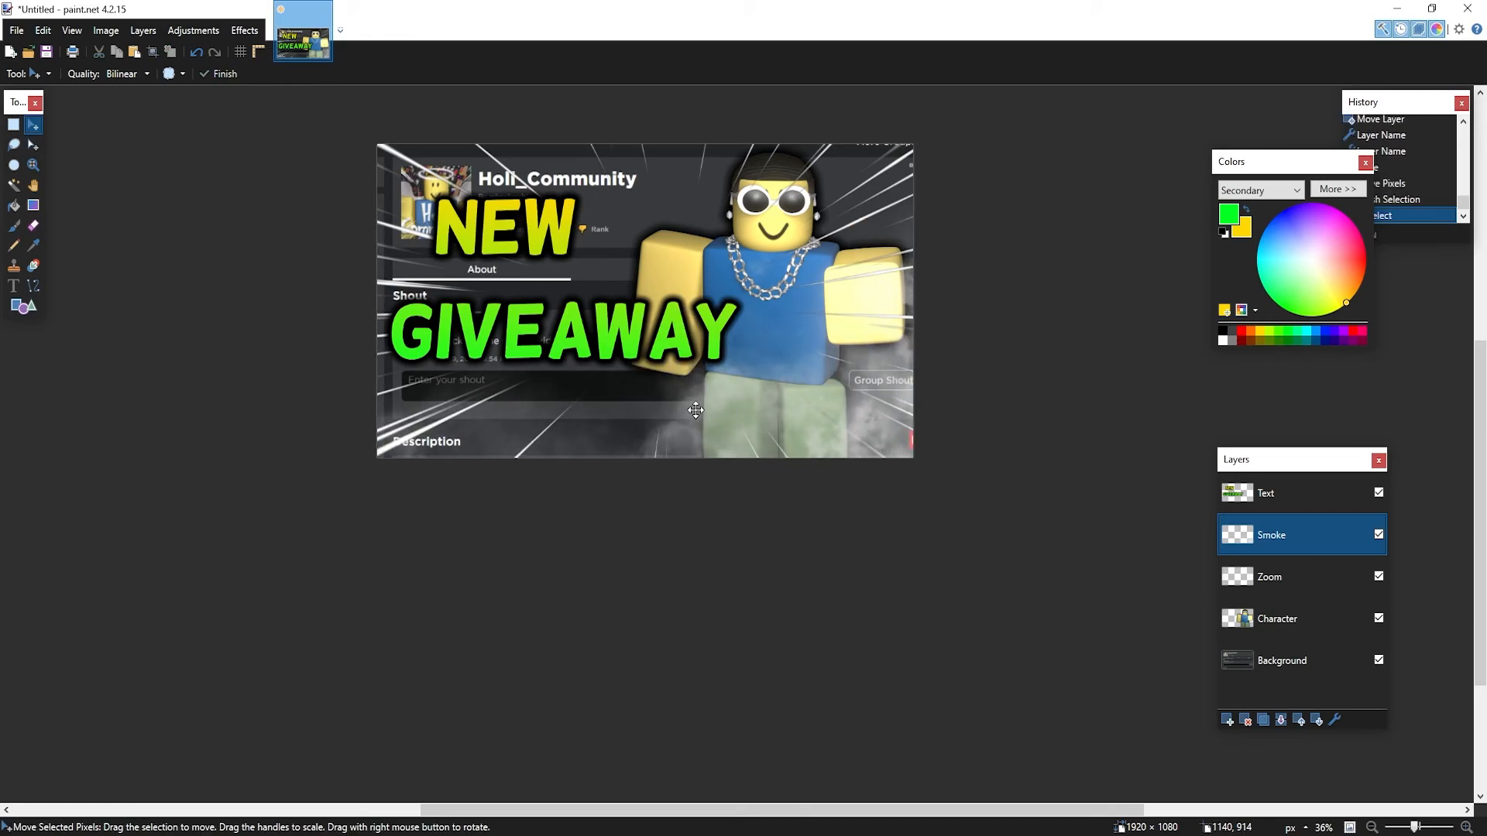
left_click_drag(1253, 546, 1283, 405)
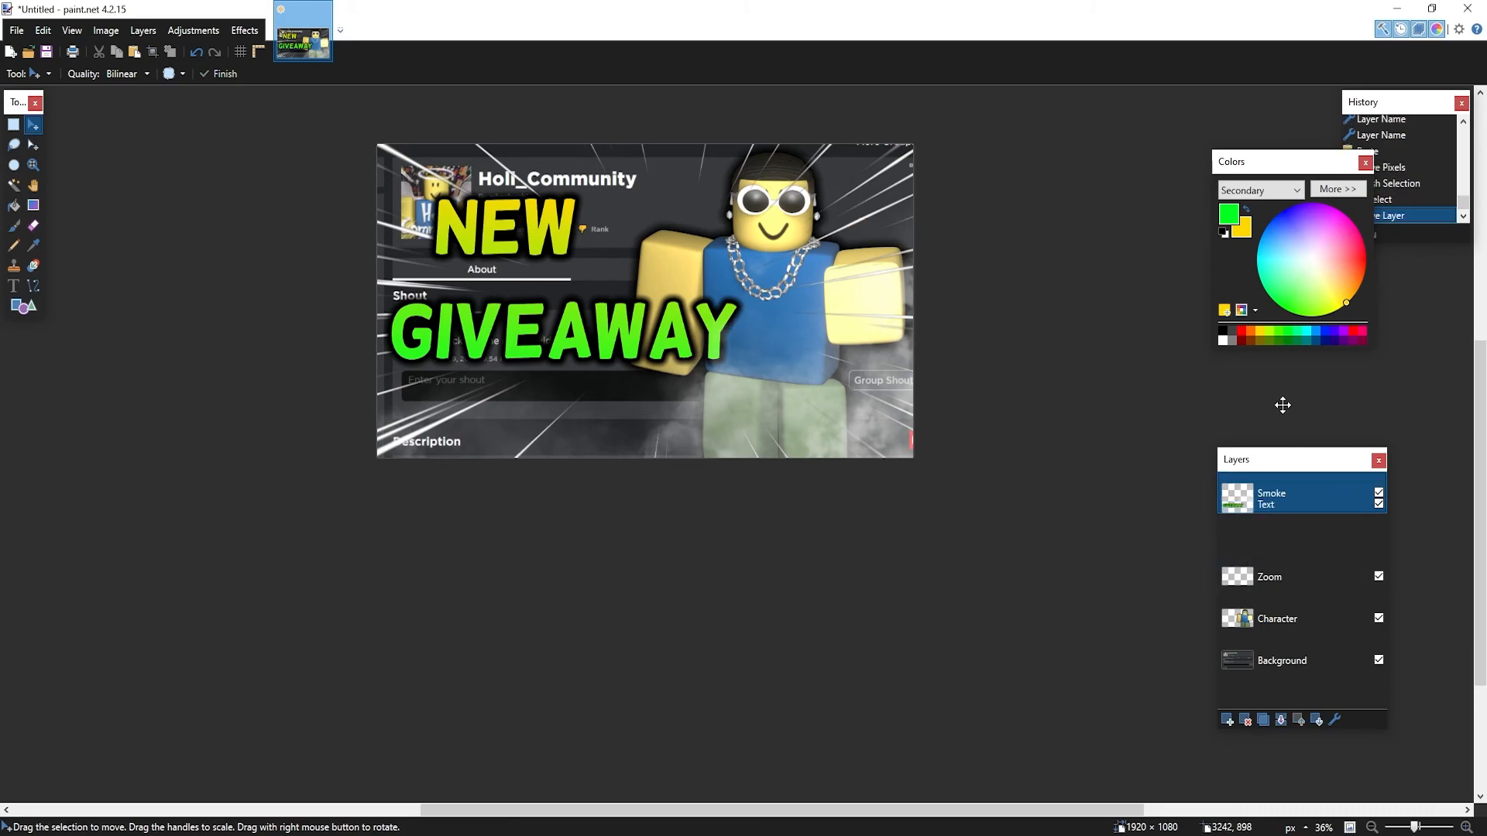
left_click_drag(1257, 491, 1270, 619)
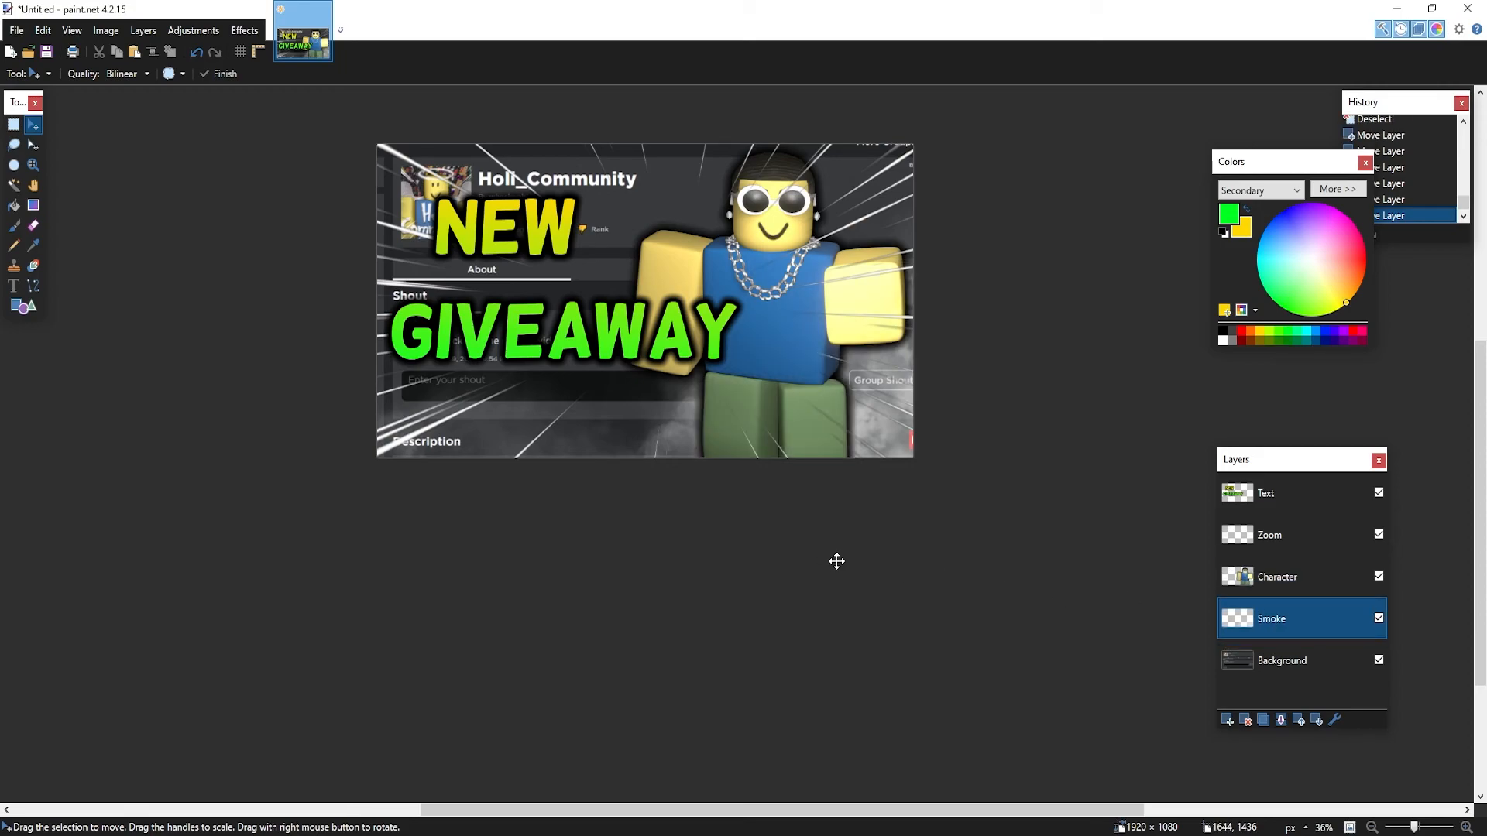
scroll(840, 563, "up", 2)
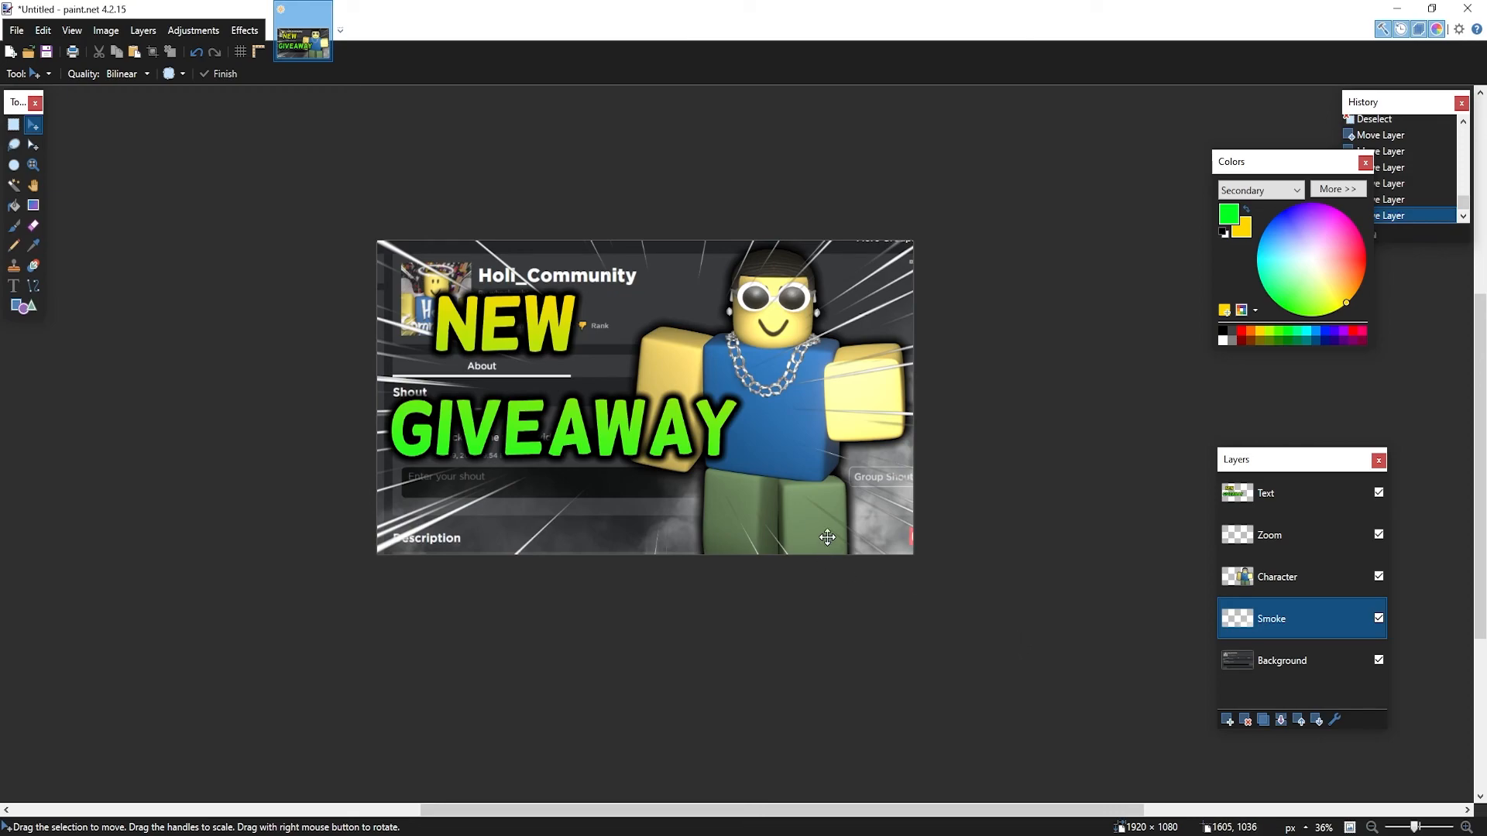
Open Save As and choose JPEG as the file type
left_click(22, 31)
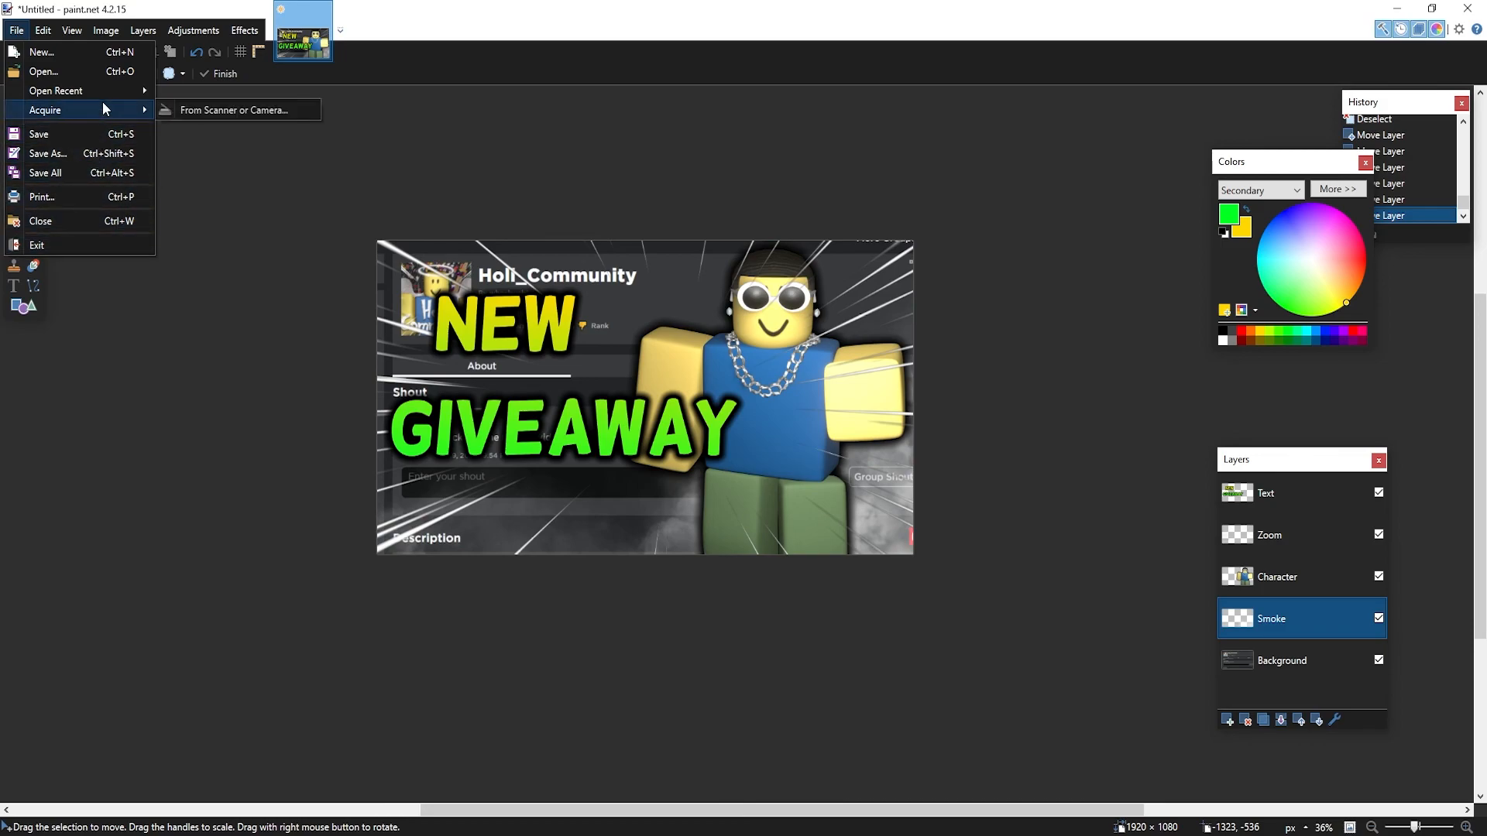
left_click(78, 160)
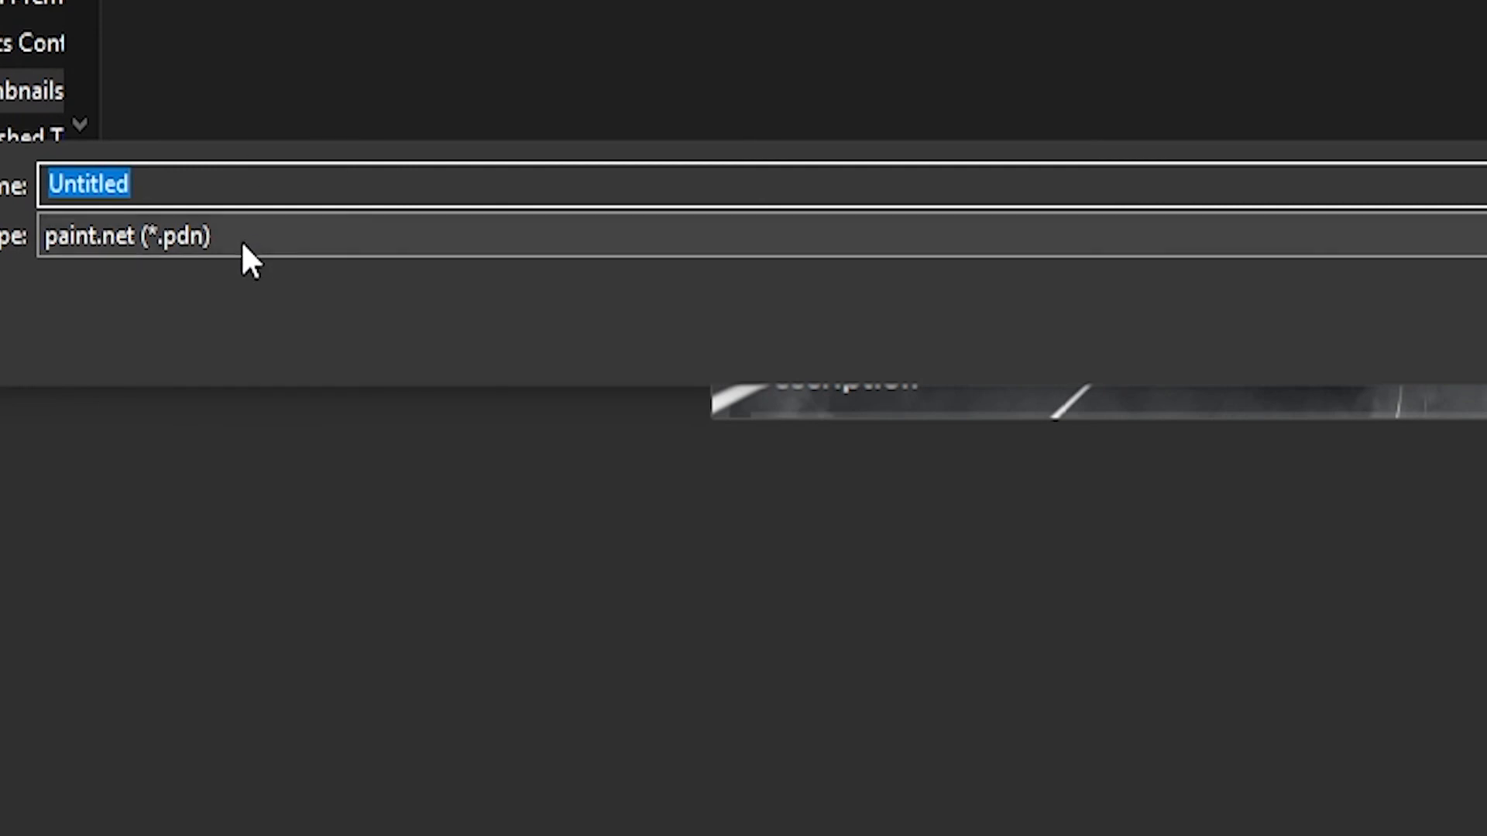
left_click(249, 260)
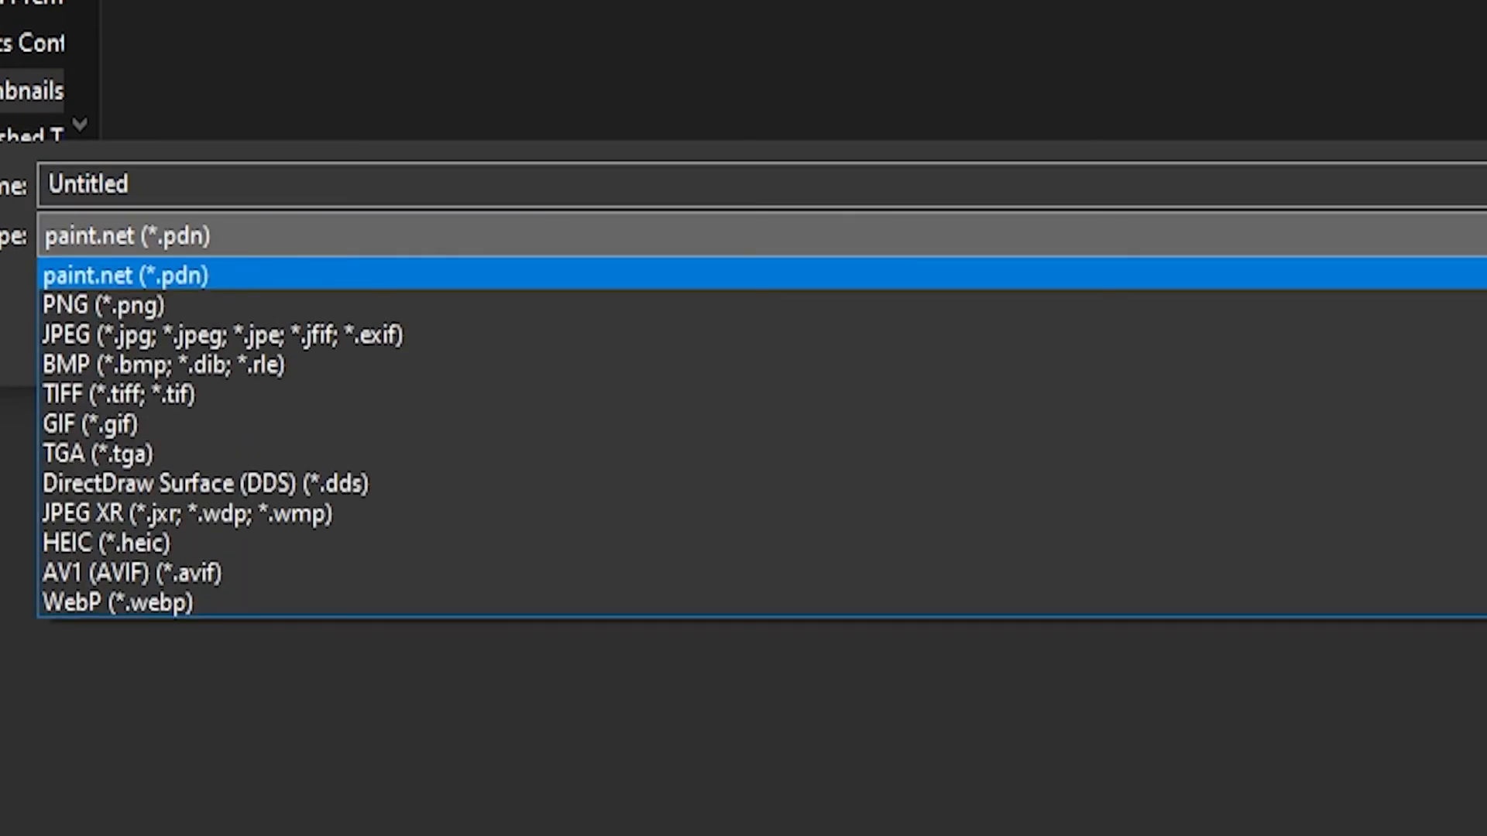
left_click(199, 333)
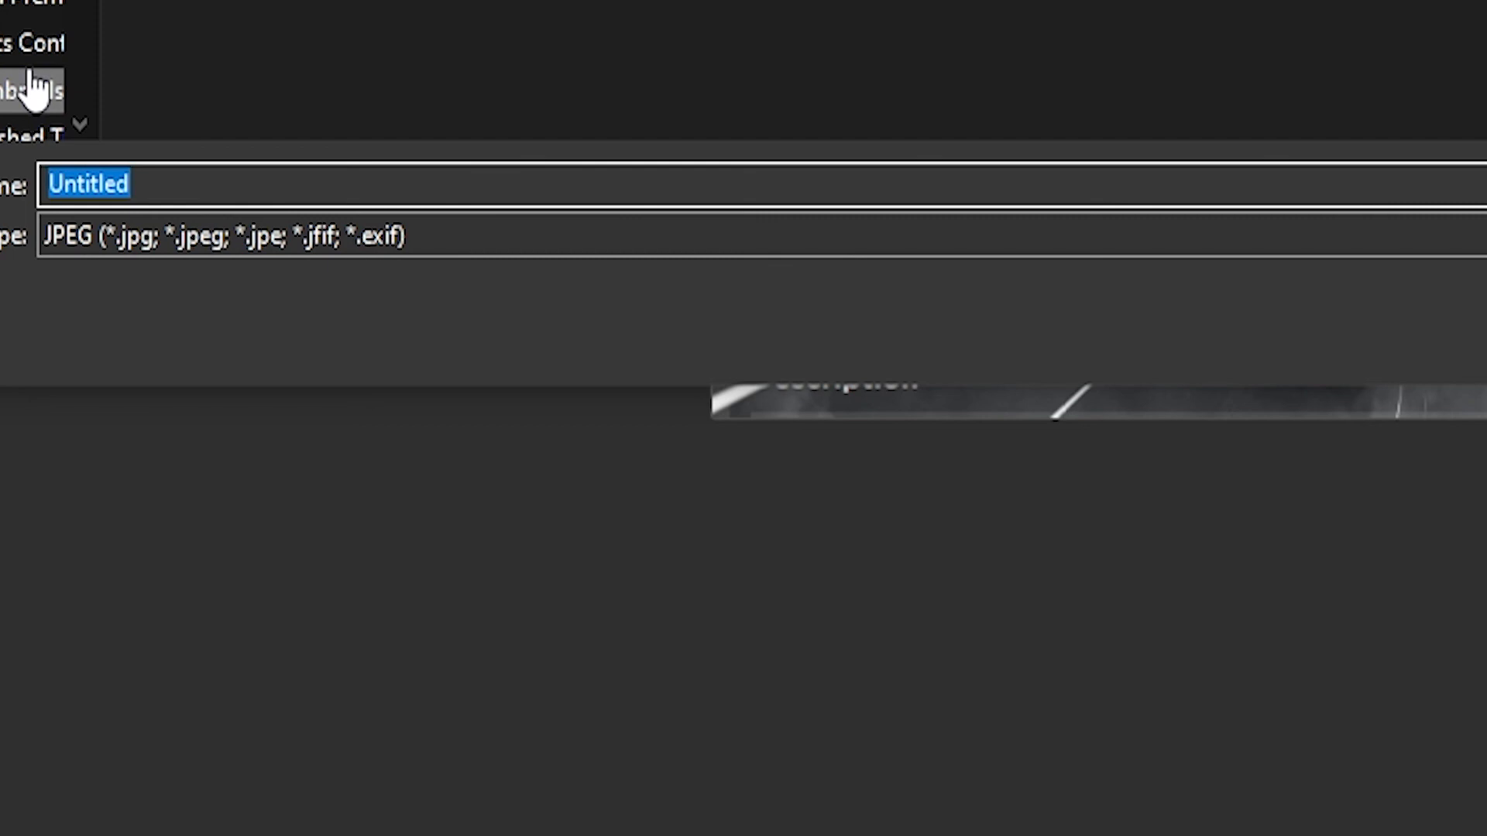